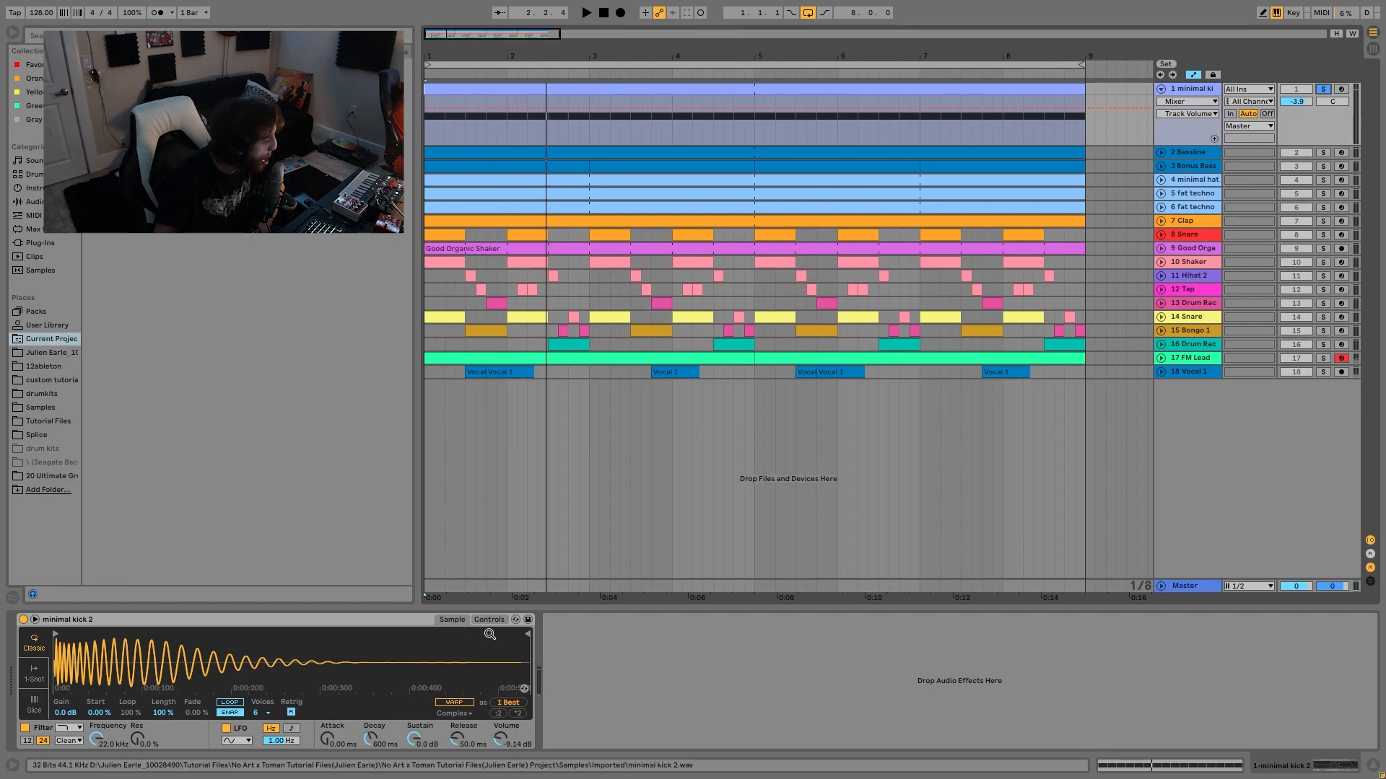
# - Show the kick sampler's controls and solo the Bassline track together with the kick for a short playback
pyautogui.click(493, 620)
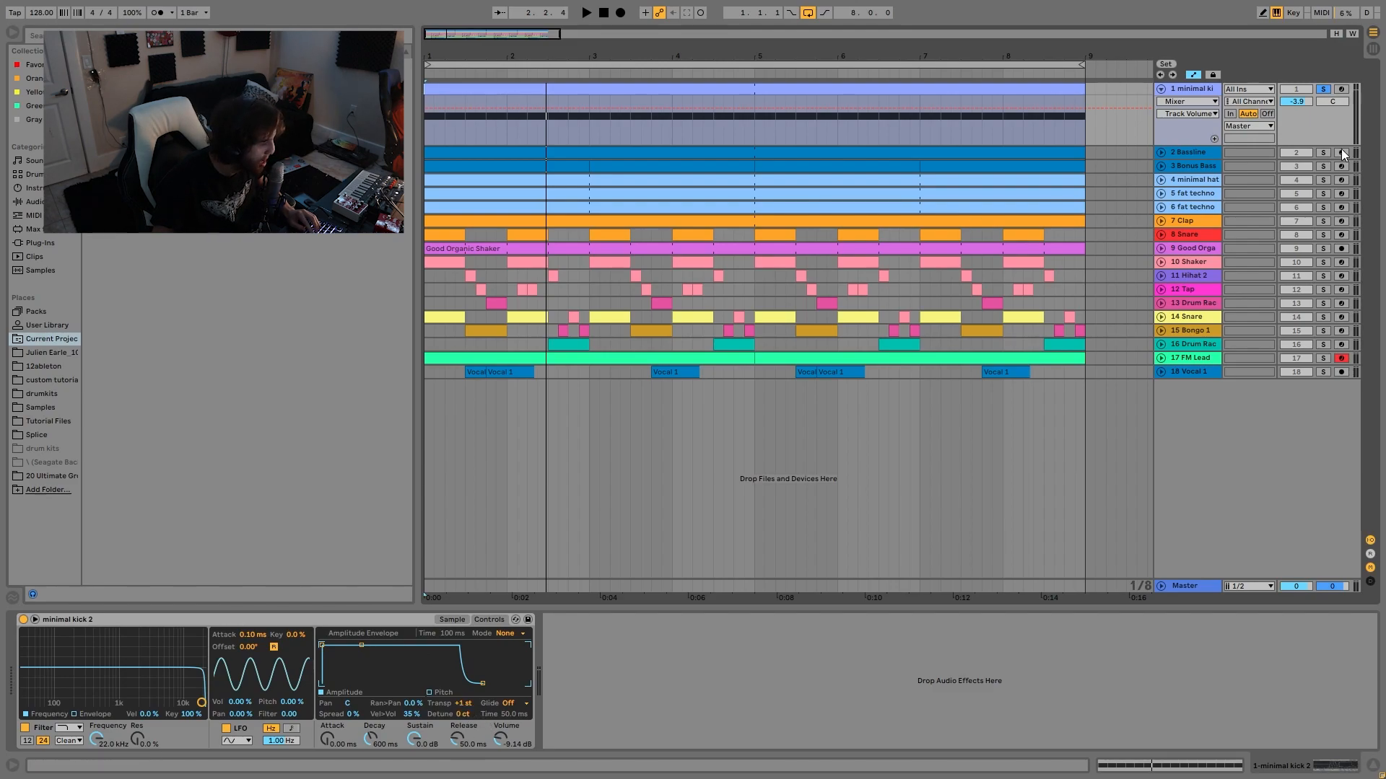
pyautogui.click(1323, 152)
pyautogui.press('space')
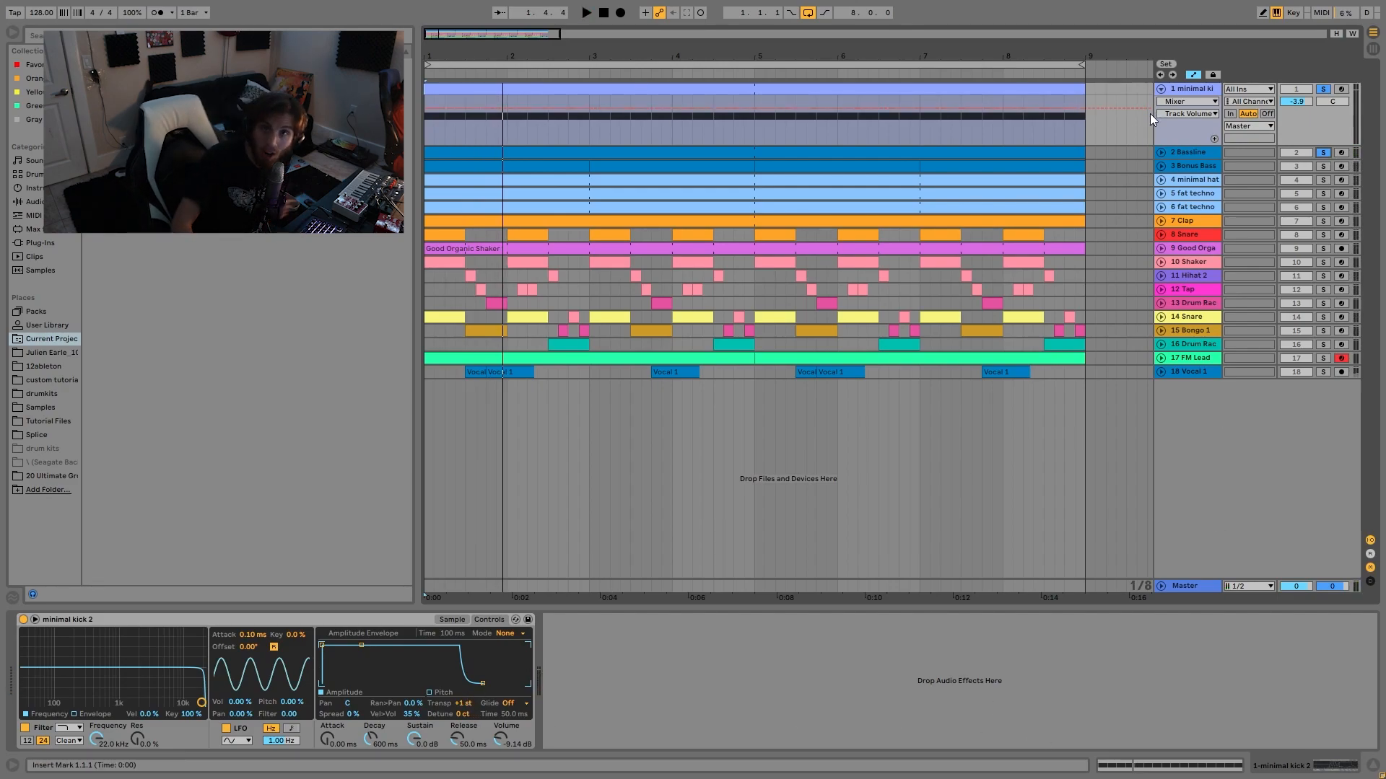
pyautogui.press('space')
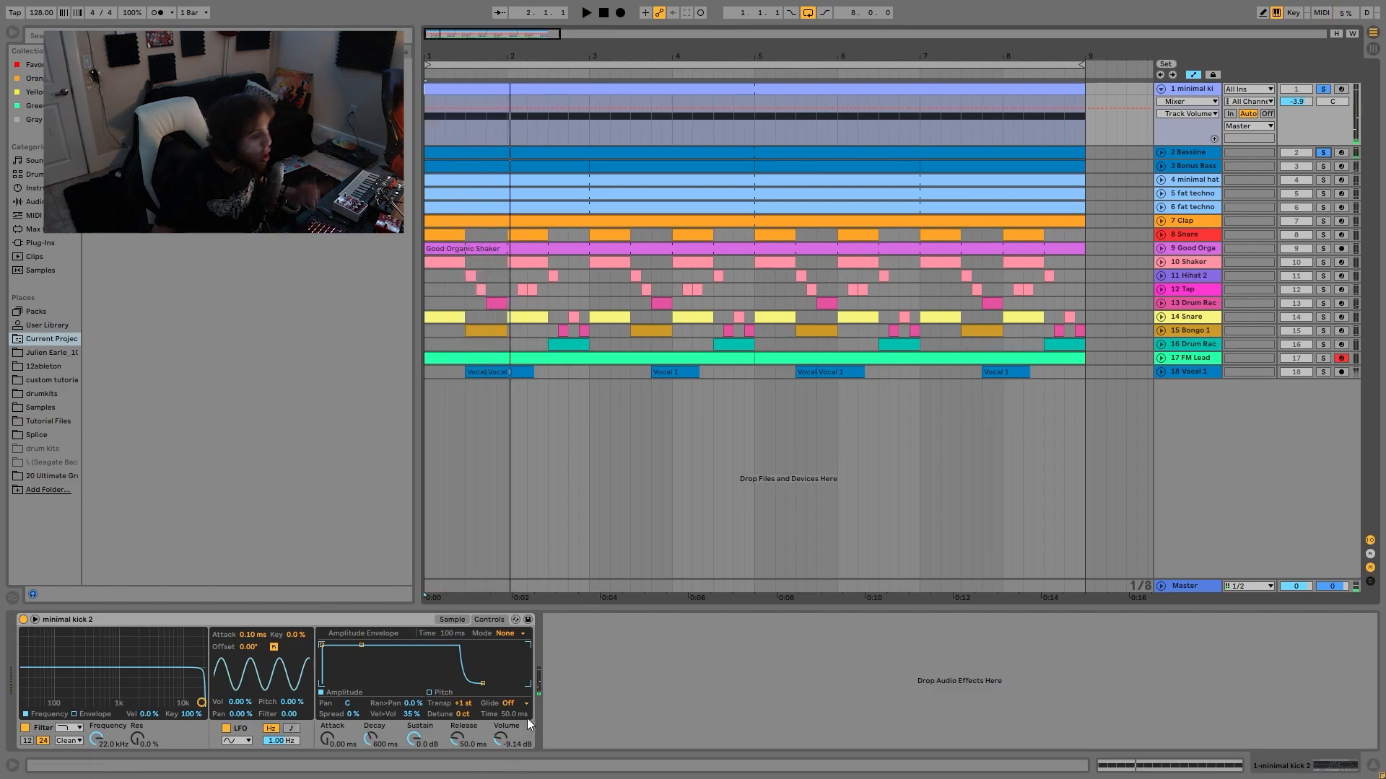
# - Audition the kick sample transposed by +25, +36 and +37 st during playback, and return its Transpose to +1 st
pyautogui.click(464, 706)
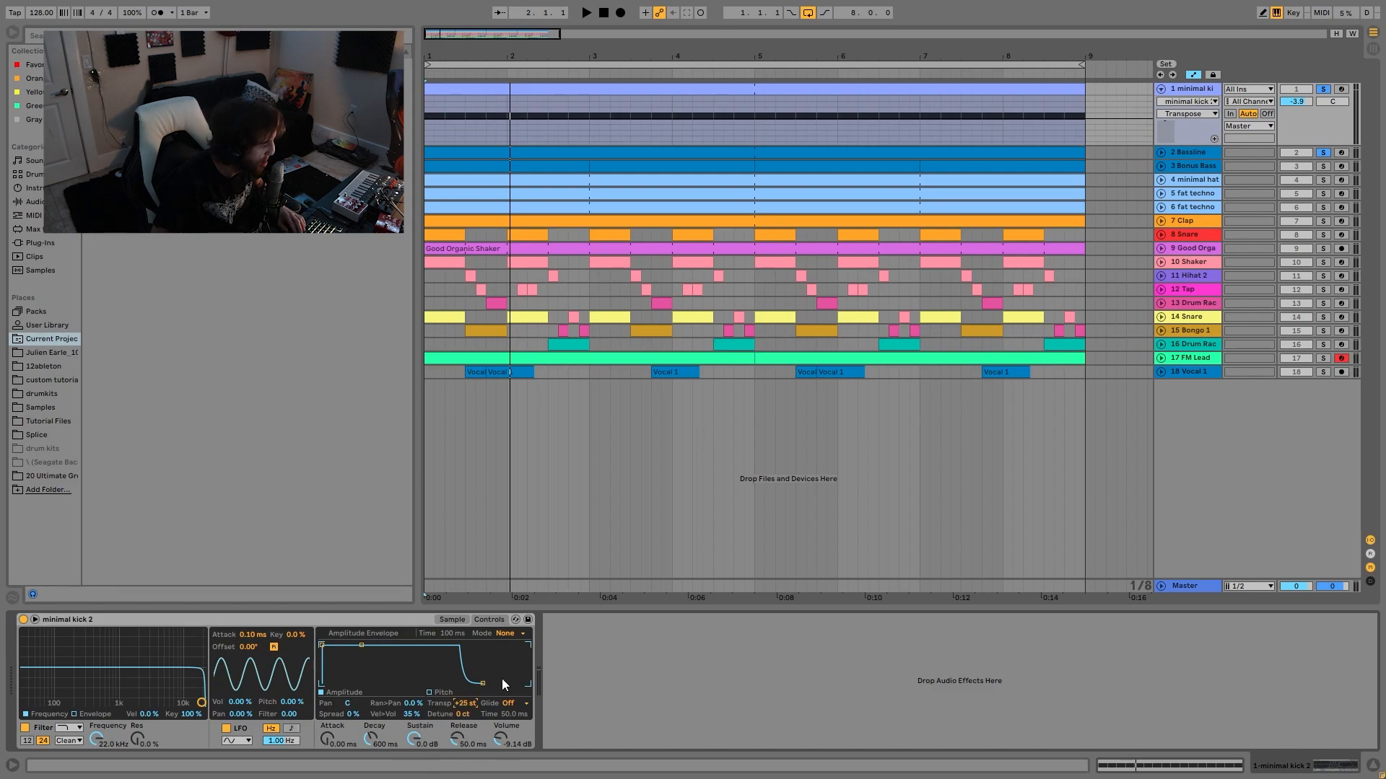
pyautogui.press('space')
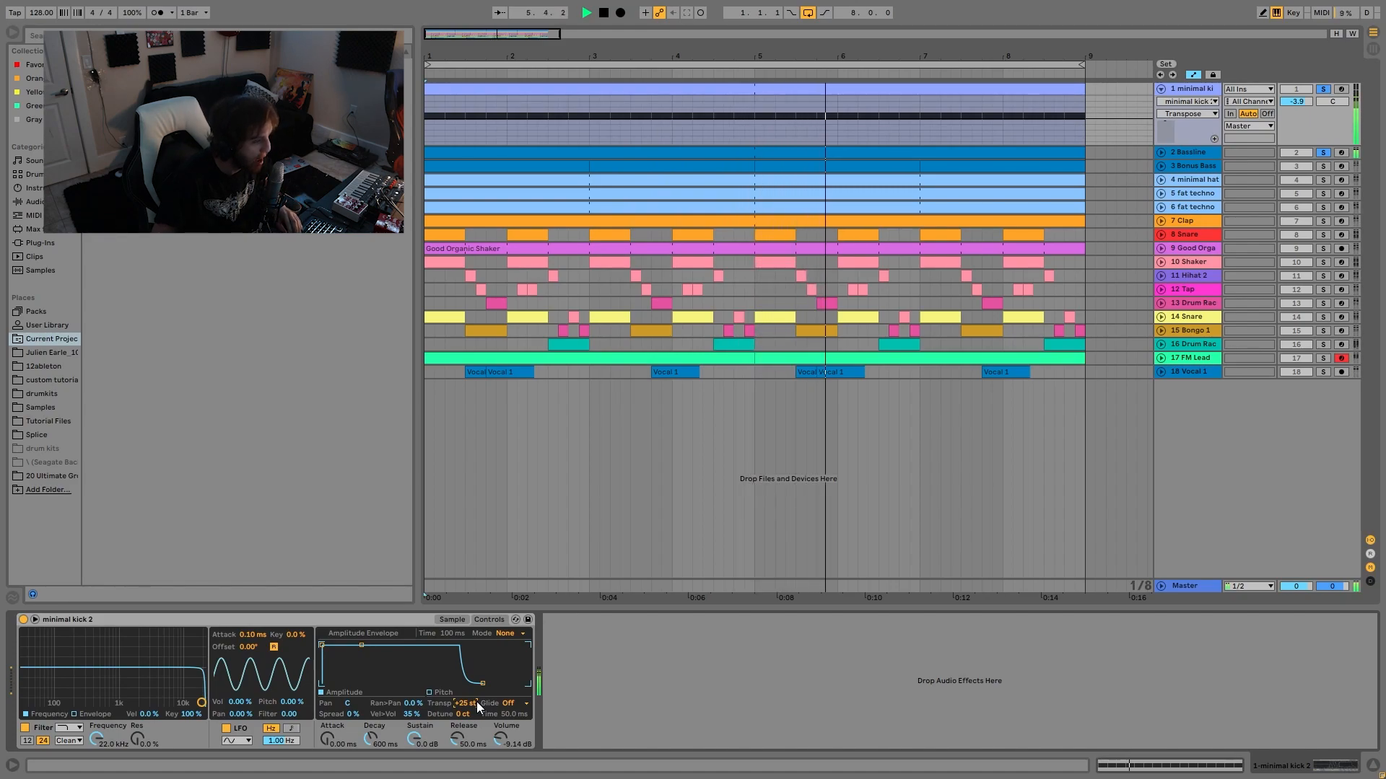
pyautogui.write('36')
pyautogui.press('Return')
pyautogui.press('space')
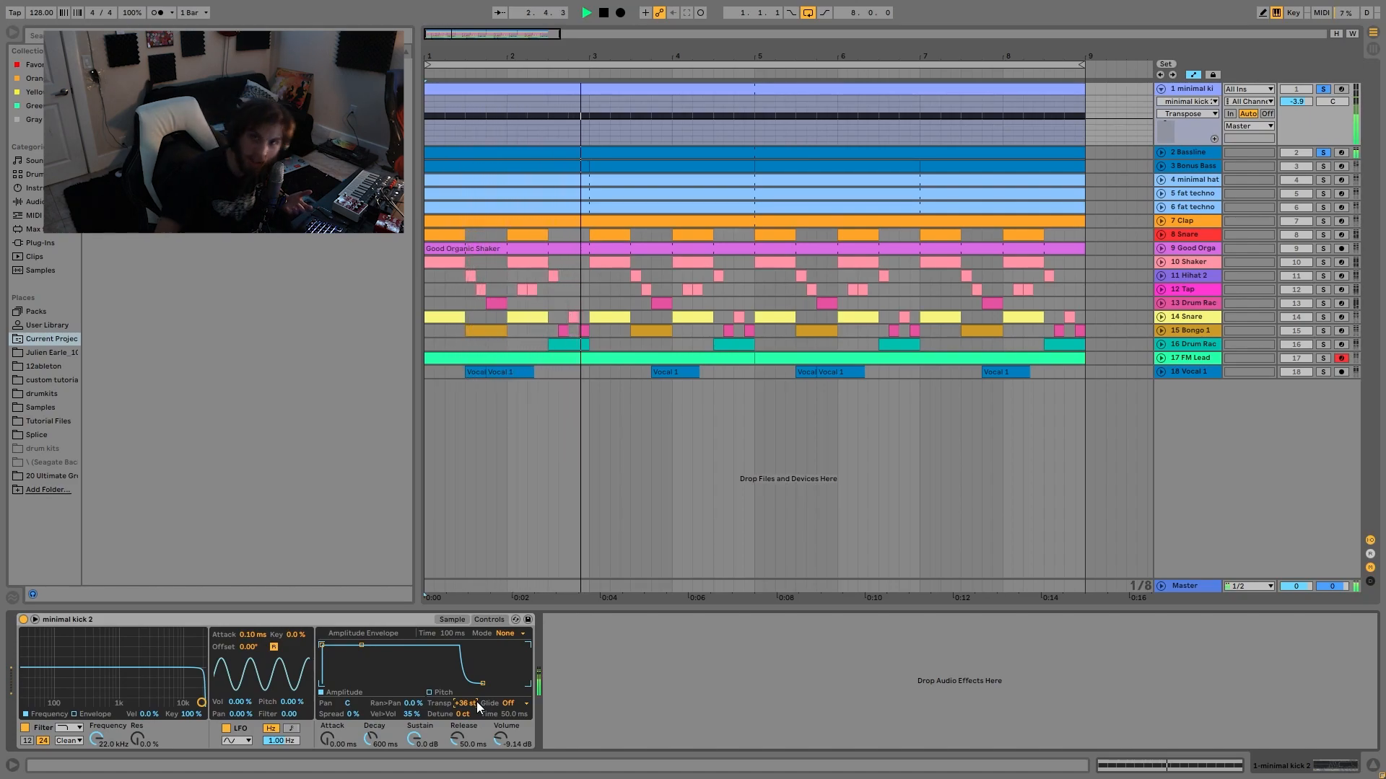
pyautogui.press('Up')
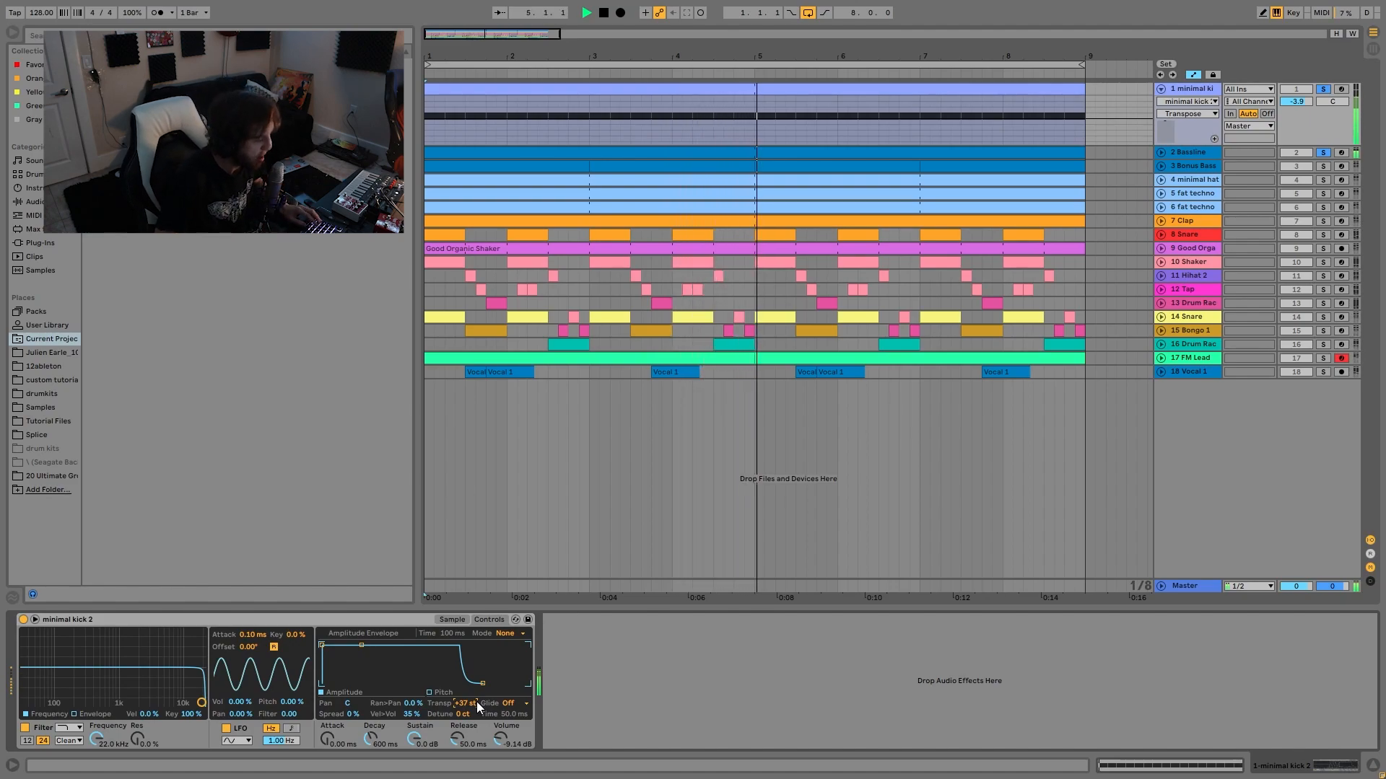
pyautogui.write('1')
pyautogui.press('Return')
pyautogui.press('space')
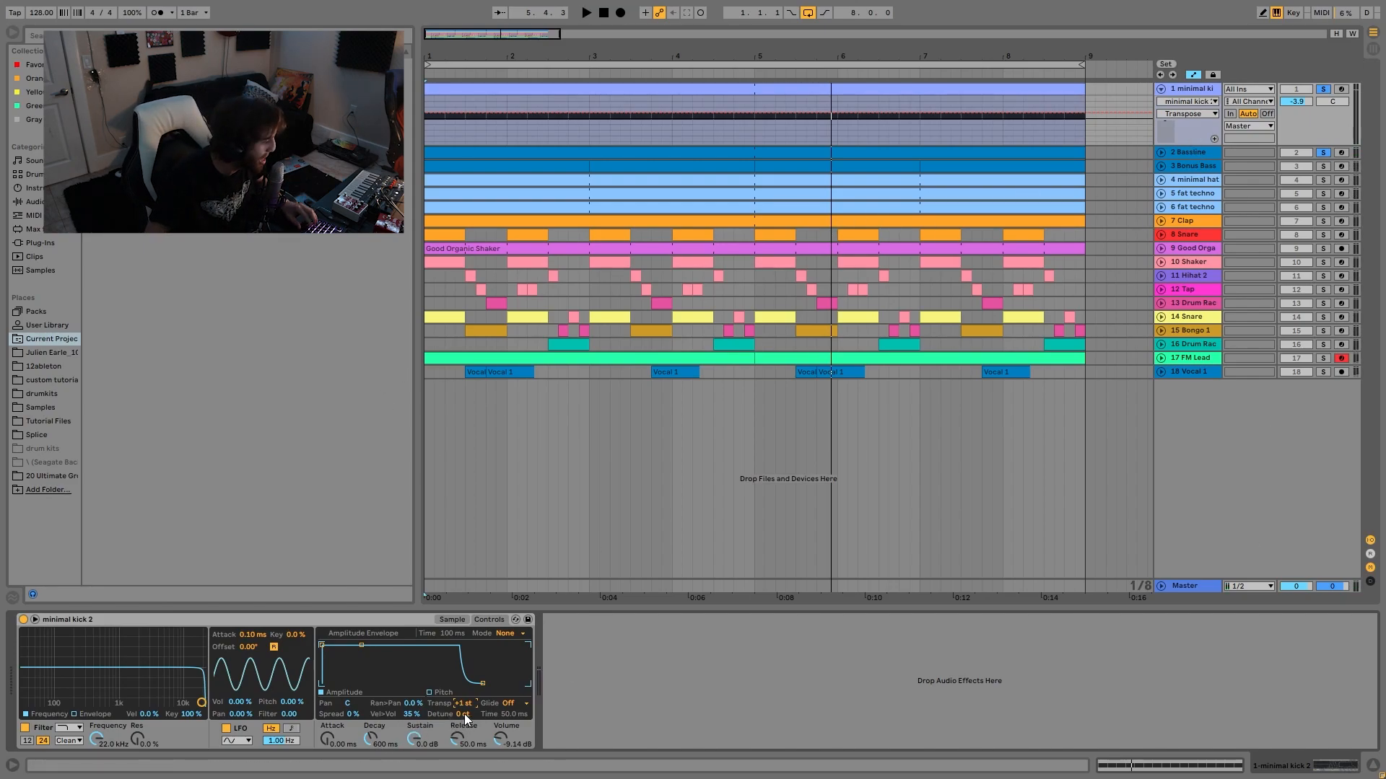
# - Play the loop with the kick at +25 st, try transposing the Bassline's Operator, and reset Operator's Transpose to 0 st
pyautogui.press('space')
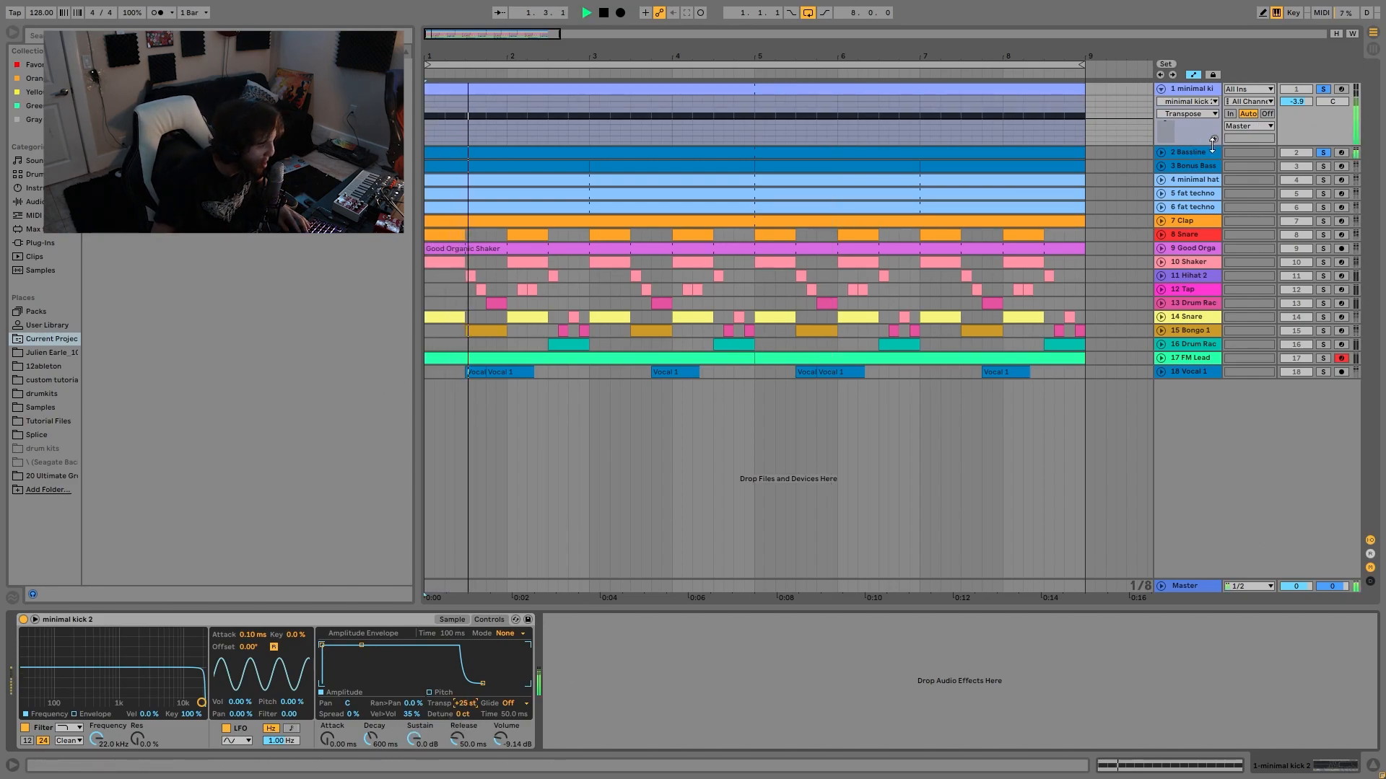
pyautogui.click(1188, 153)
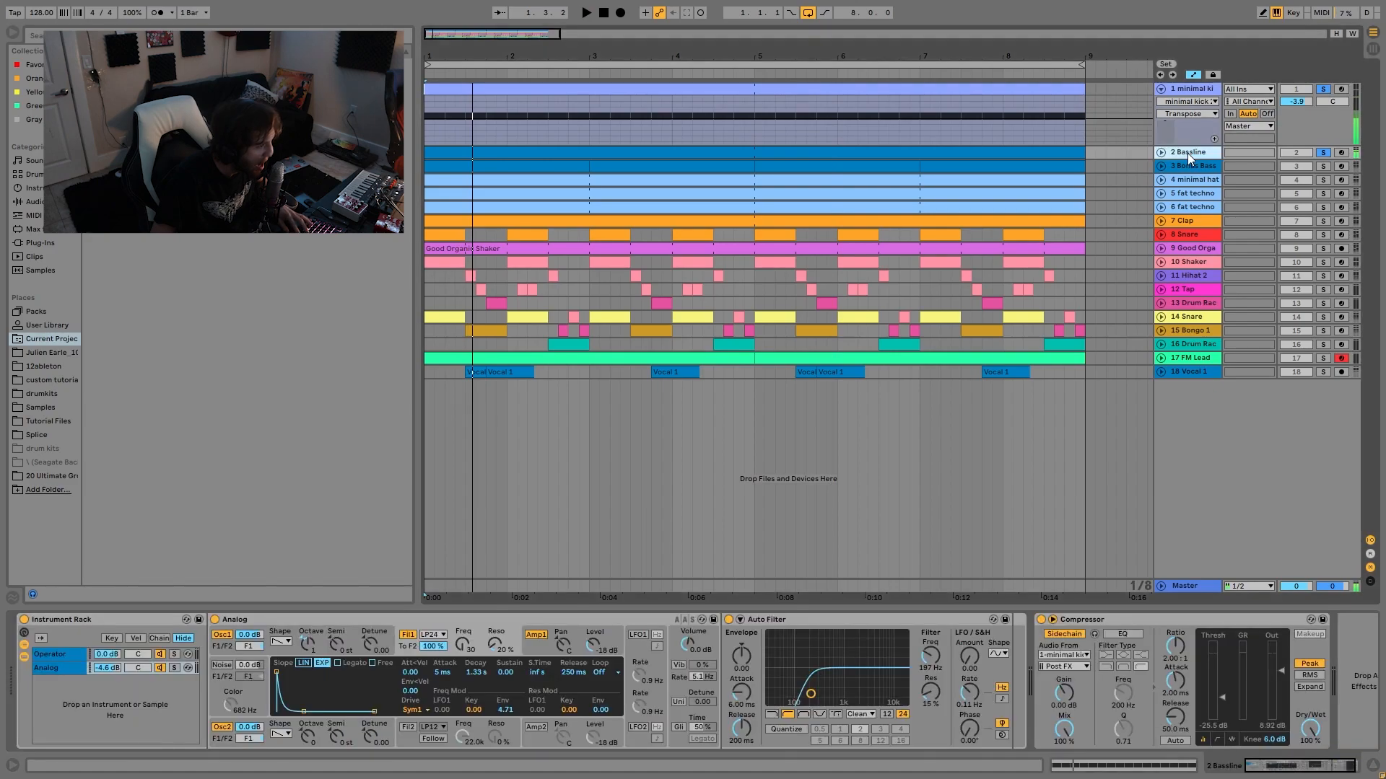
pyautogui.click(46, 655)
pyautogui.moveTo(704, 704); pyautogui.dragTo(705, 696)
pyautogui.press('space')
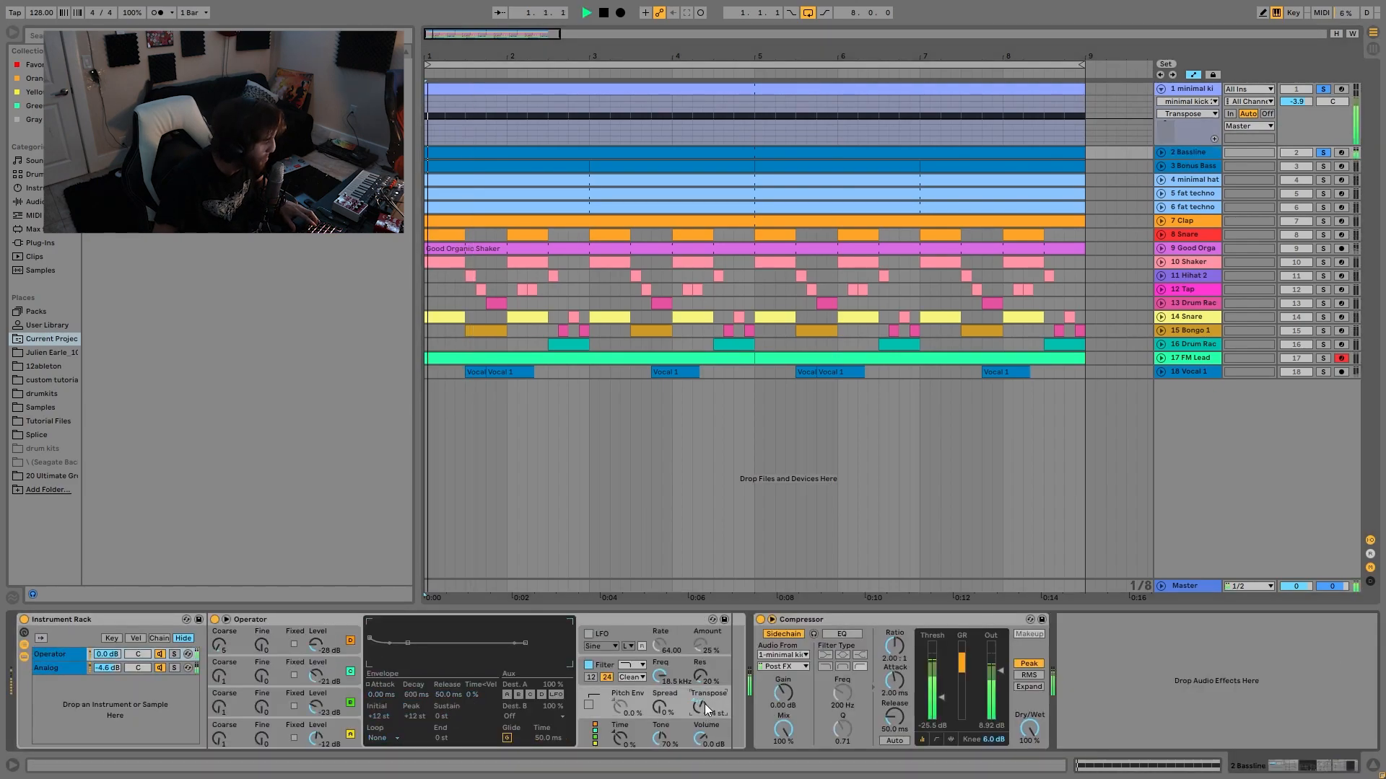
pyautogui.doubleClick(705, 703)
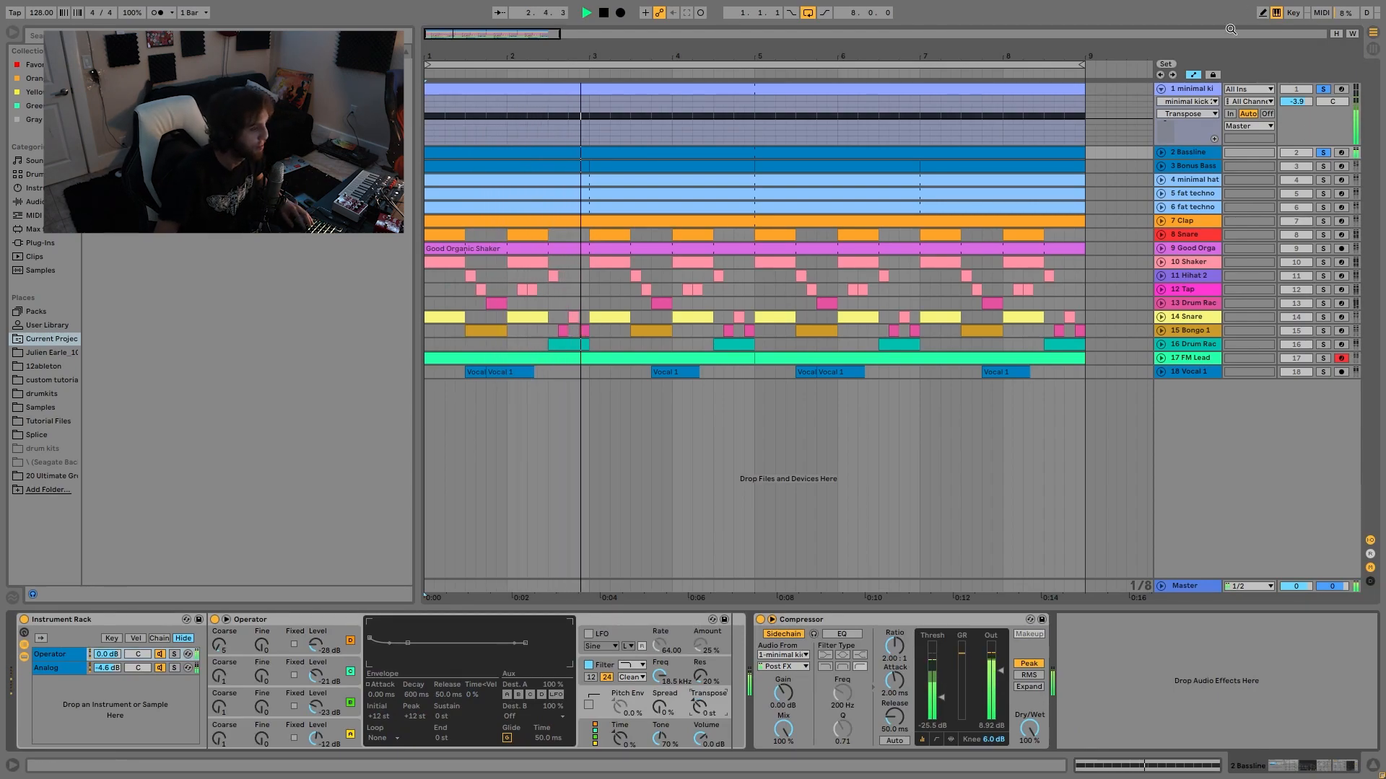
# - Set the kick sampler's Transpose to +1 st
pyautogui.click(1209, 90)
pyautogui.click(475, 703)
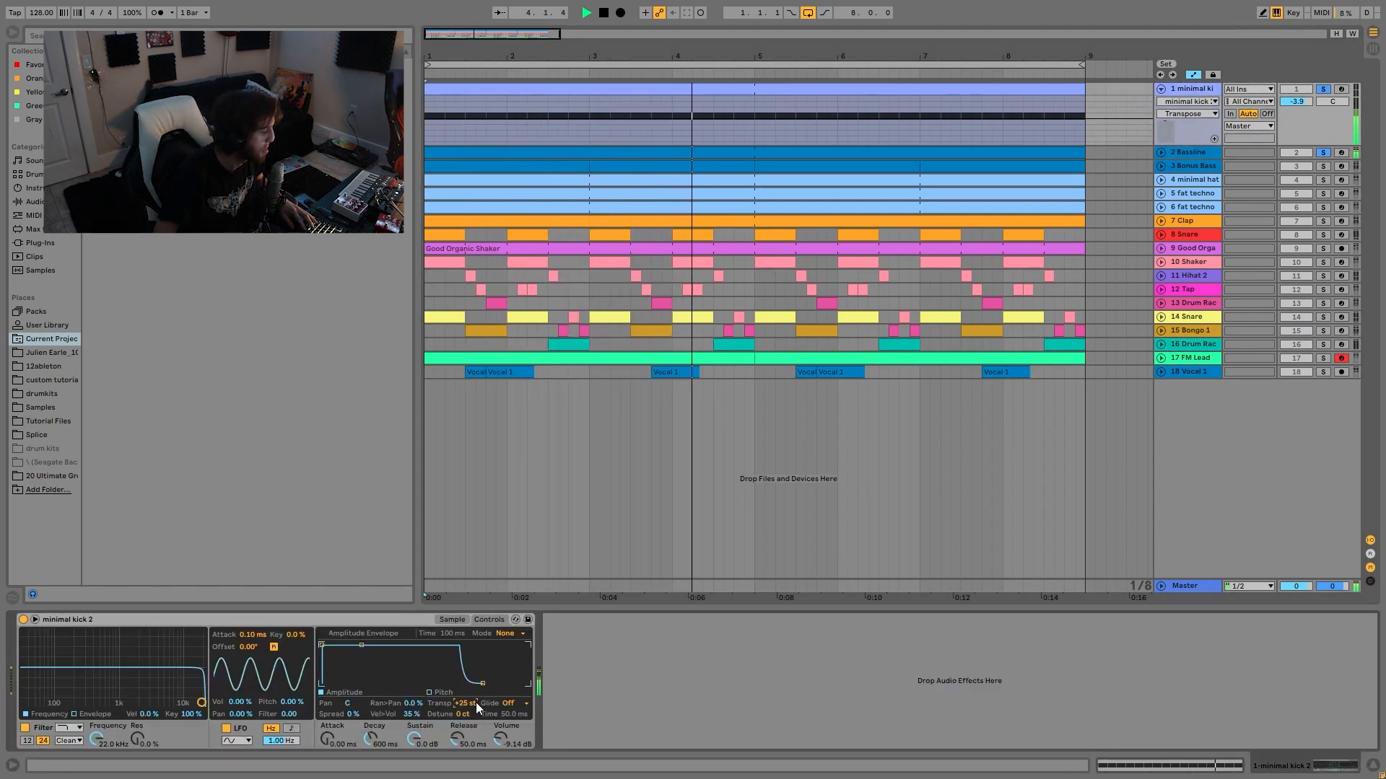
pyautogui.write('1')
pyautogui.press('Return')
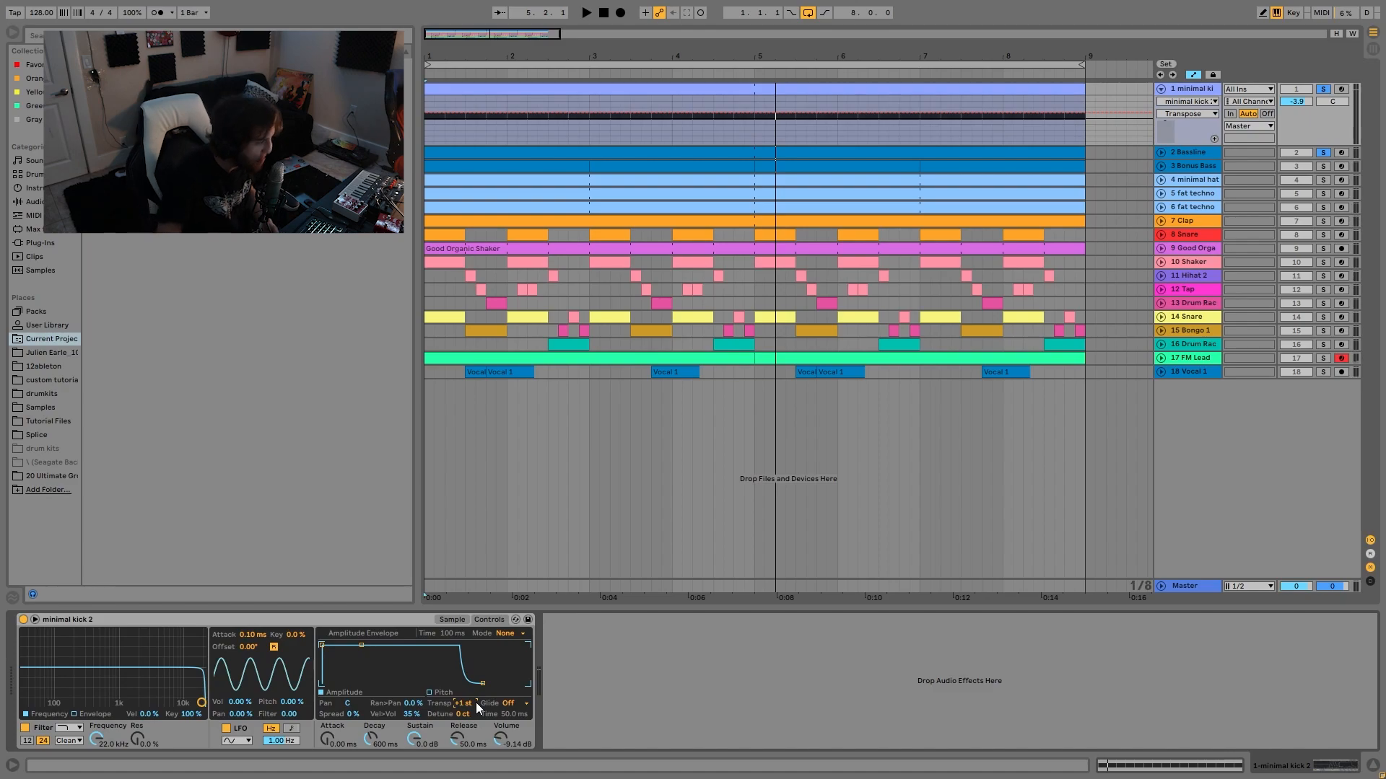
# - Try the kick at -1 st against the bassline during playback, and bring its Transpose back to +1 st
pyautogui.press('Down')
pyautogui.press('Down')
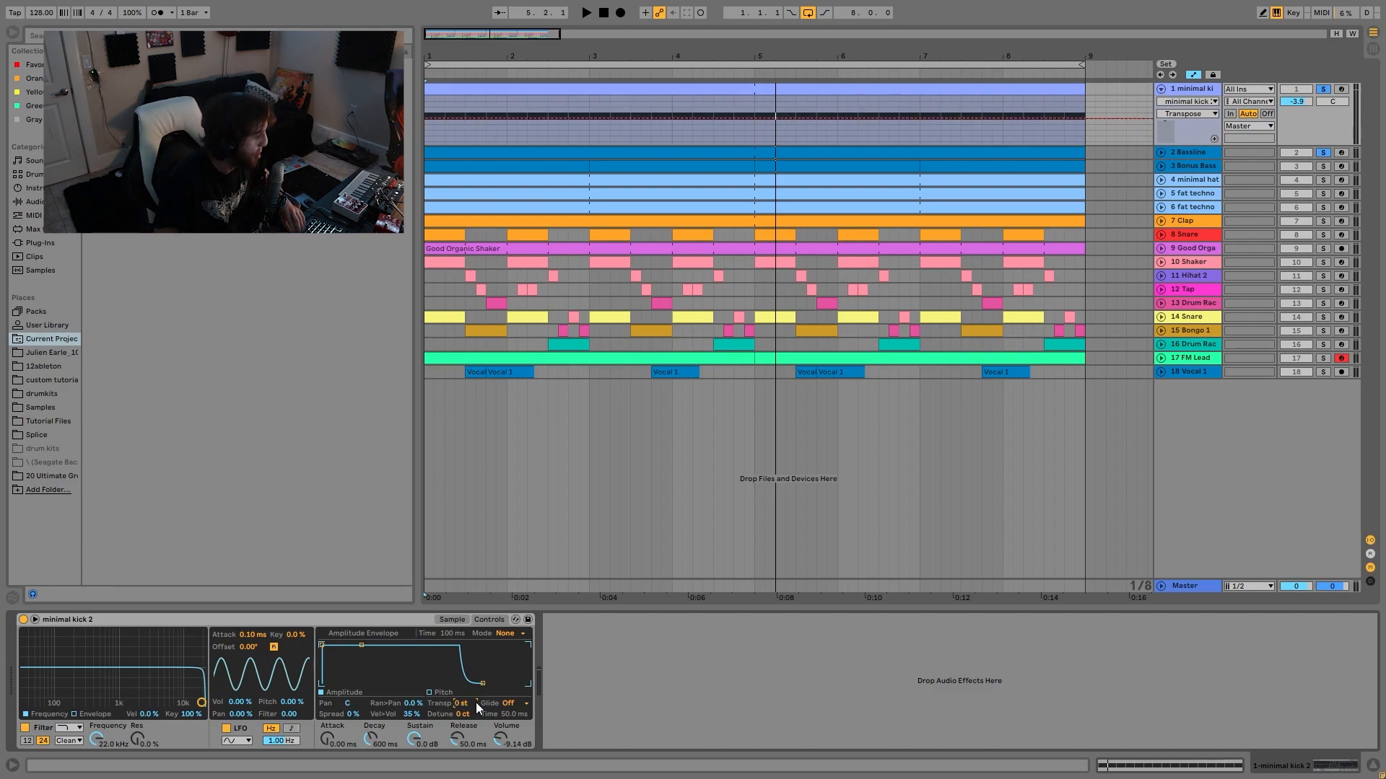
pyautogui.press('space')
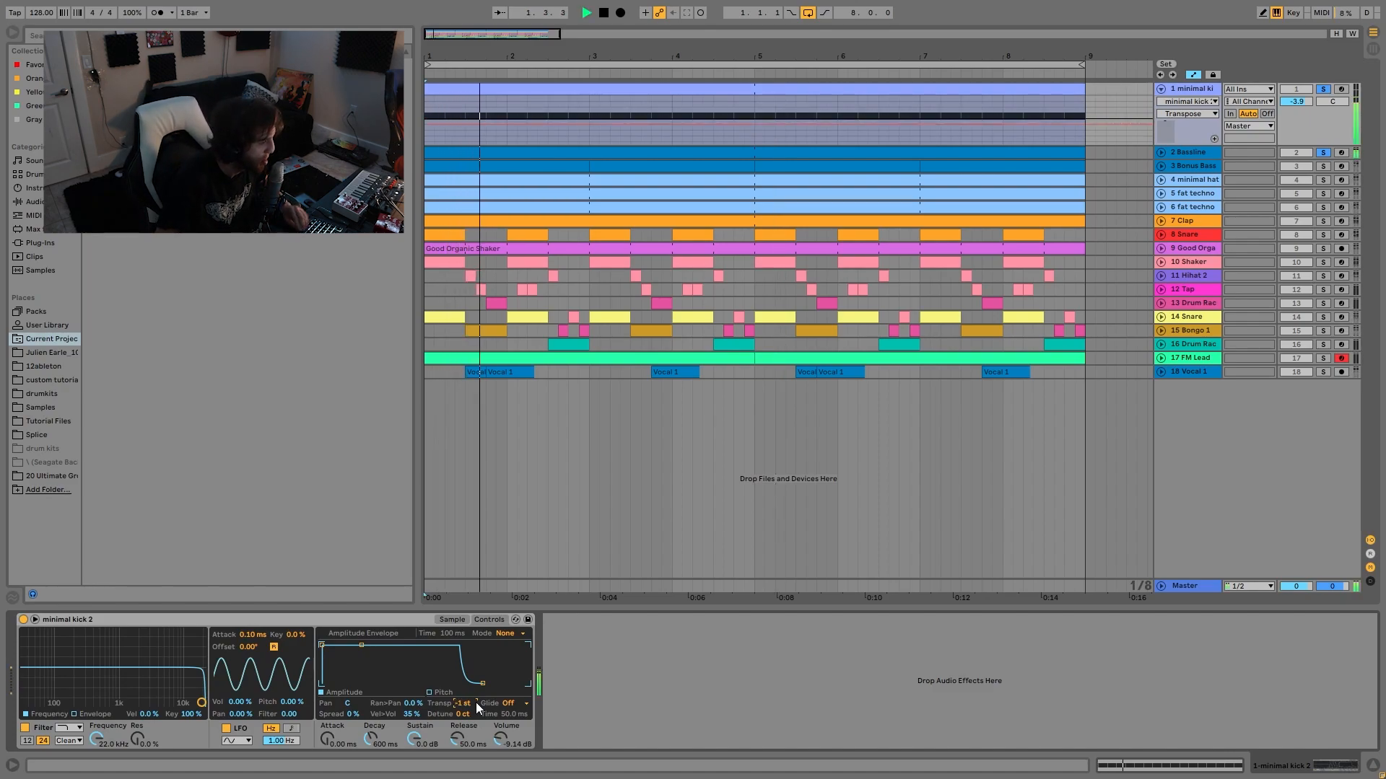
pyautogui.press('Up')
pyautogui.press('Up')
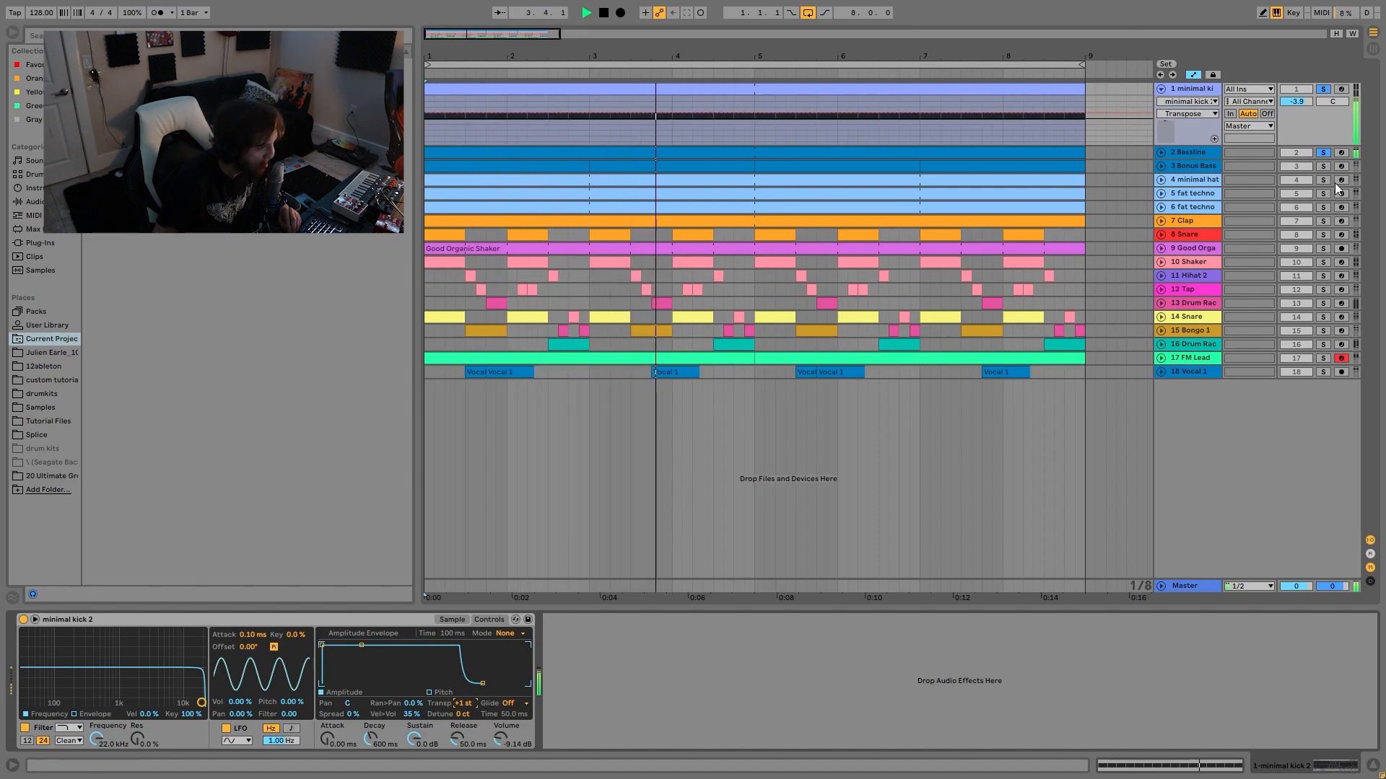
# - Take the Bassline out of solo and listen to the kick track on its own
pyautogui.click(1321, 153)
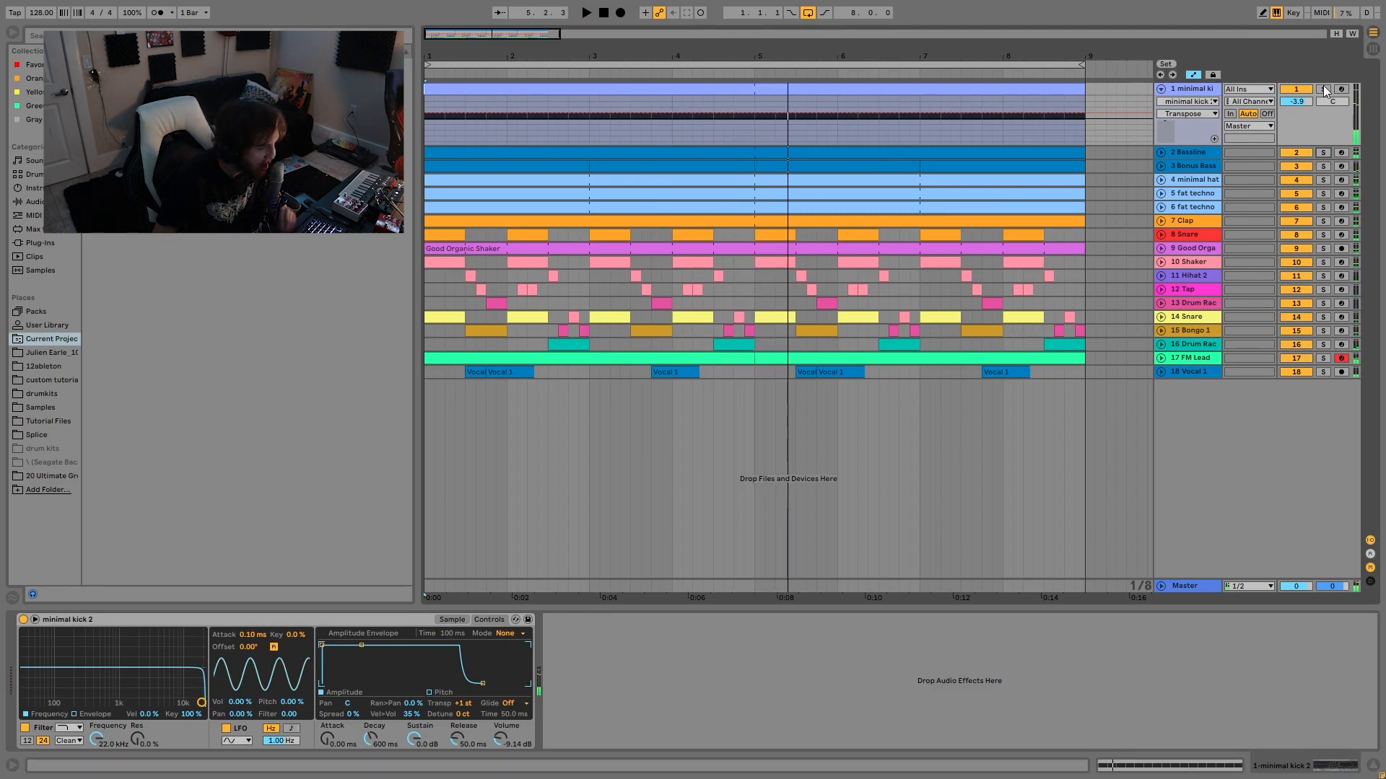
pyautogui.press('space')
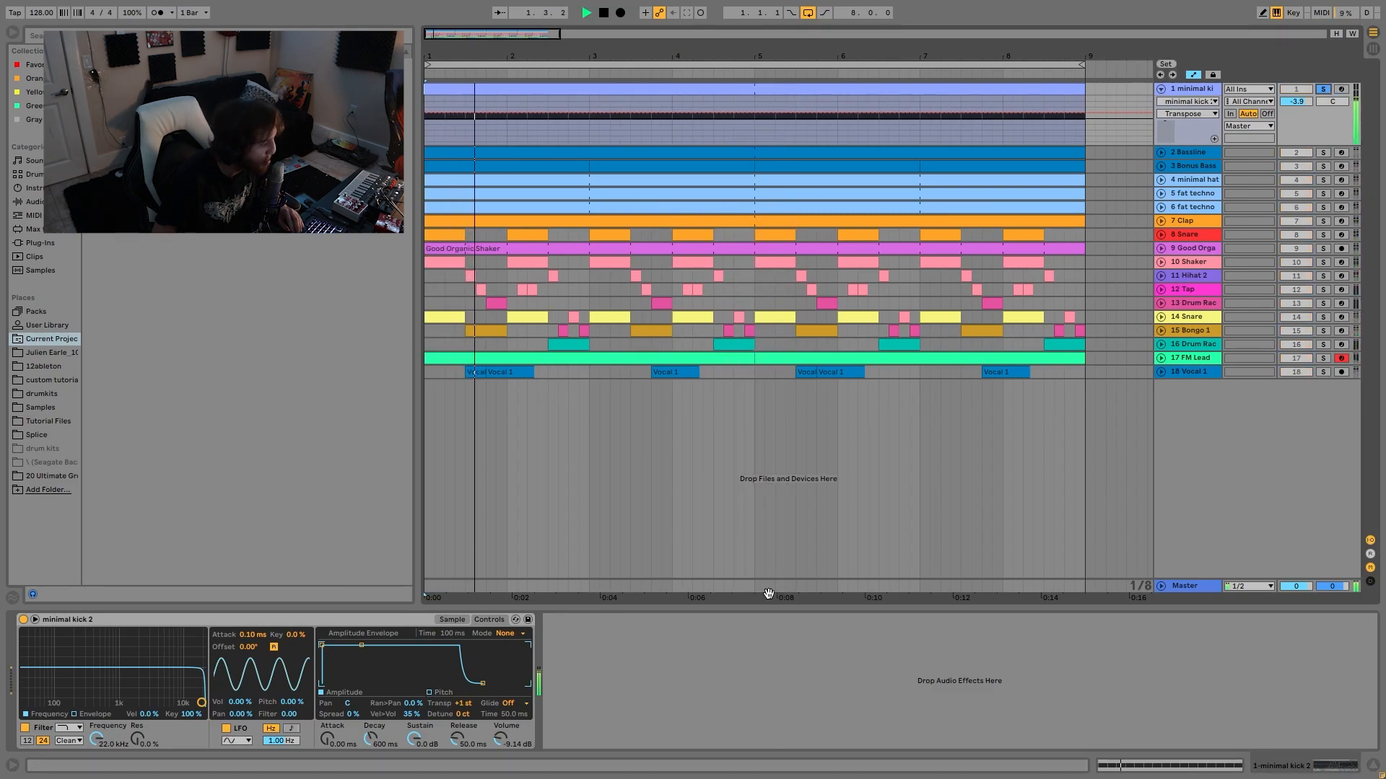
pyautogui.press('space')
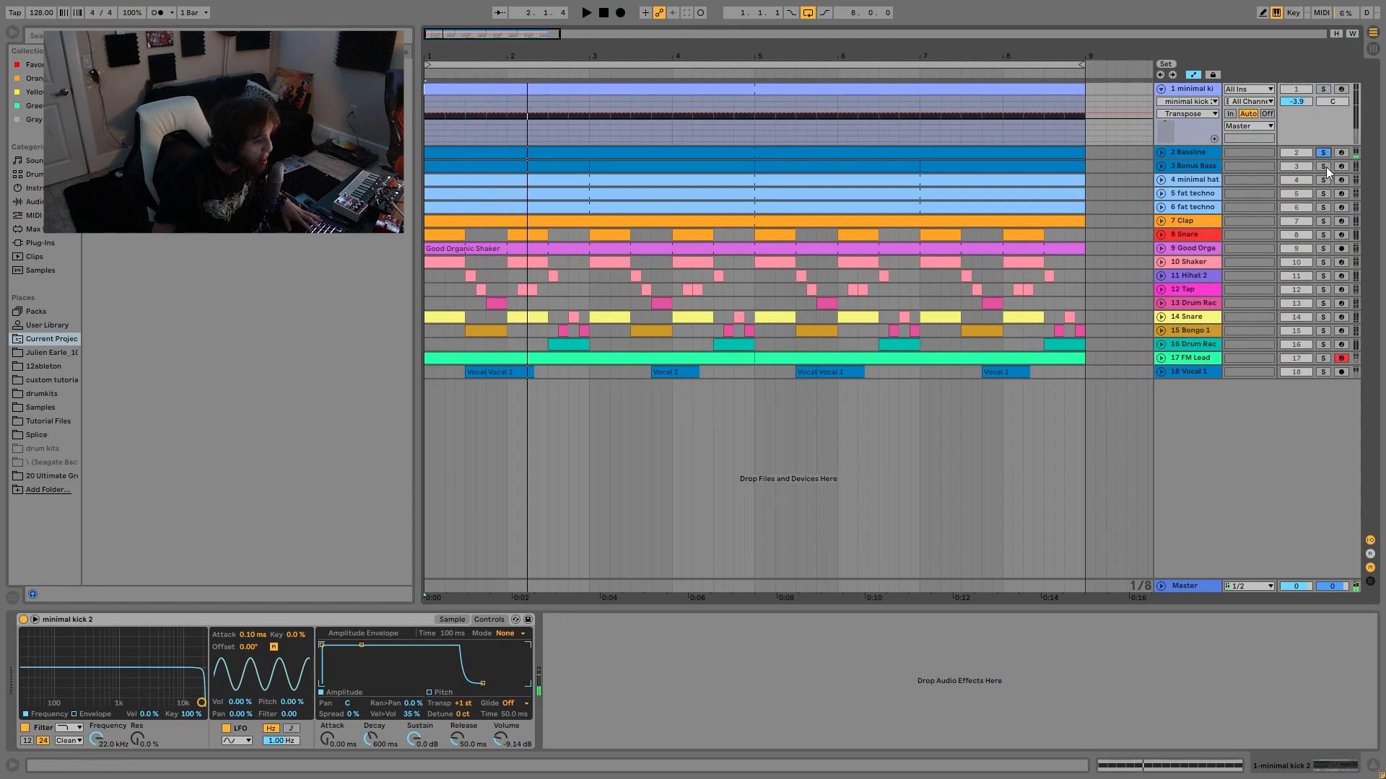
# - Unfold the Bassline and Bonus Bass tracks and open the Bassline clip's notes during soloed playback
pyautogui.click(1162, 165)
pyautogui.click(1164, 153)
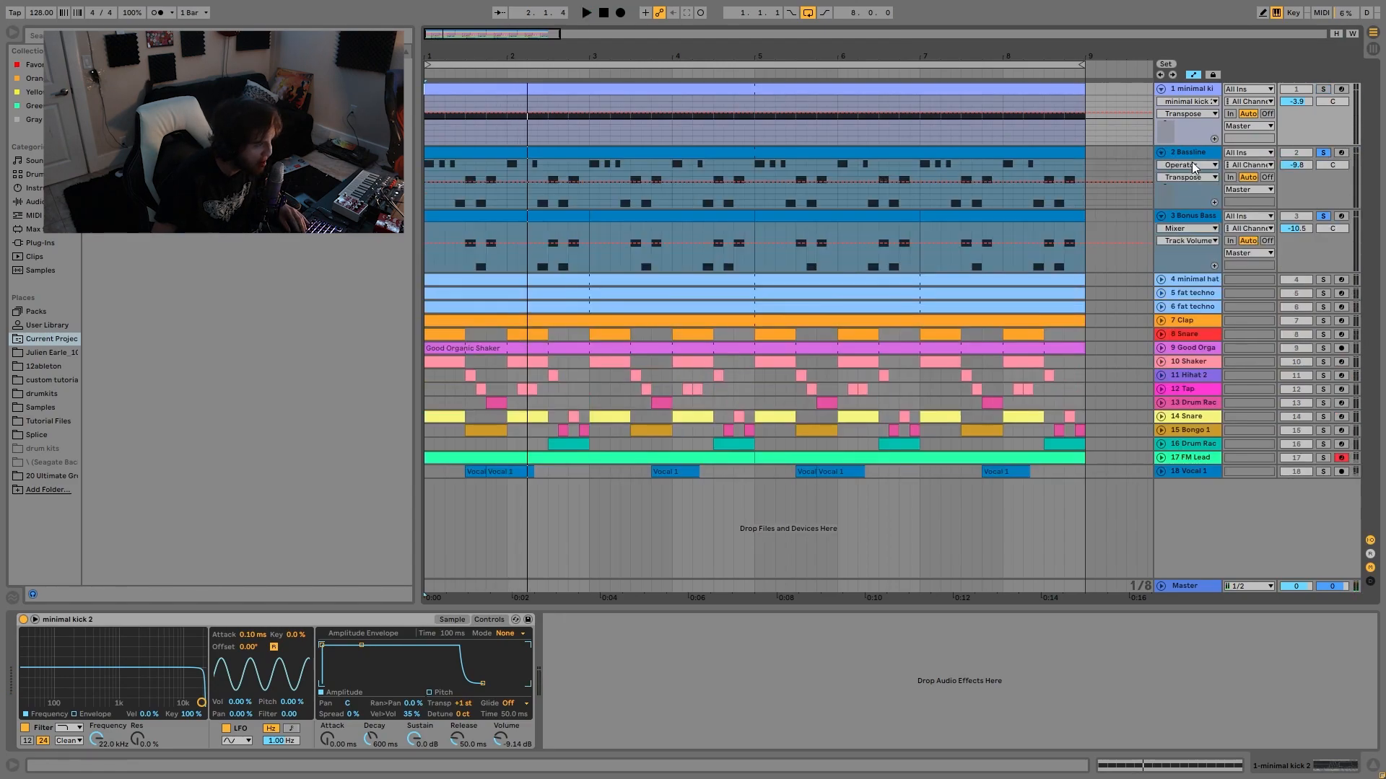
pyautogui.press('space')
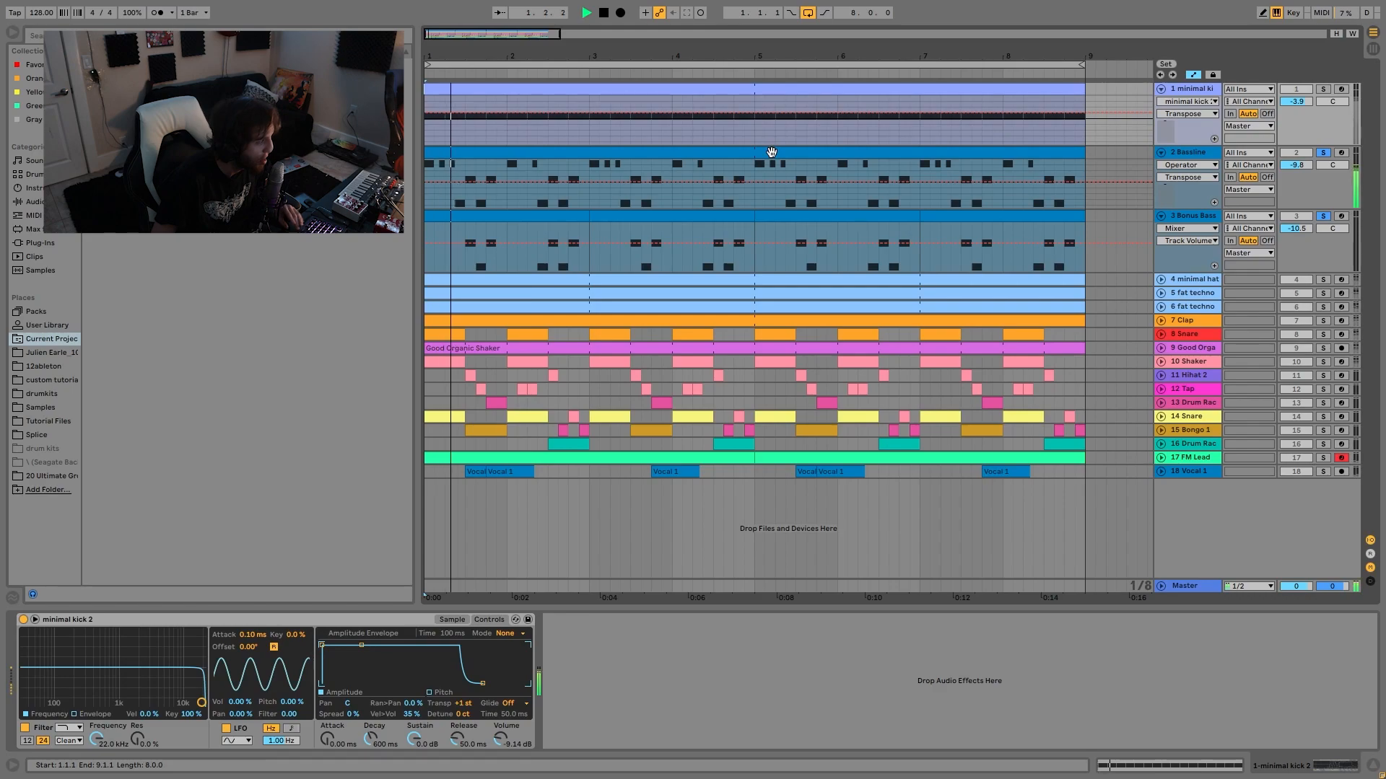
pyautogui.doubleClick(958, 167)
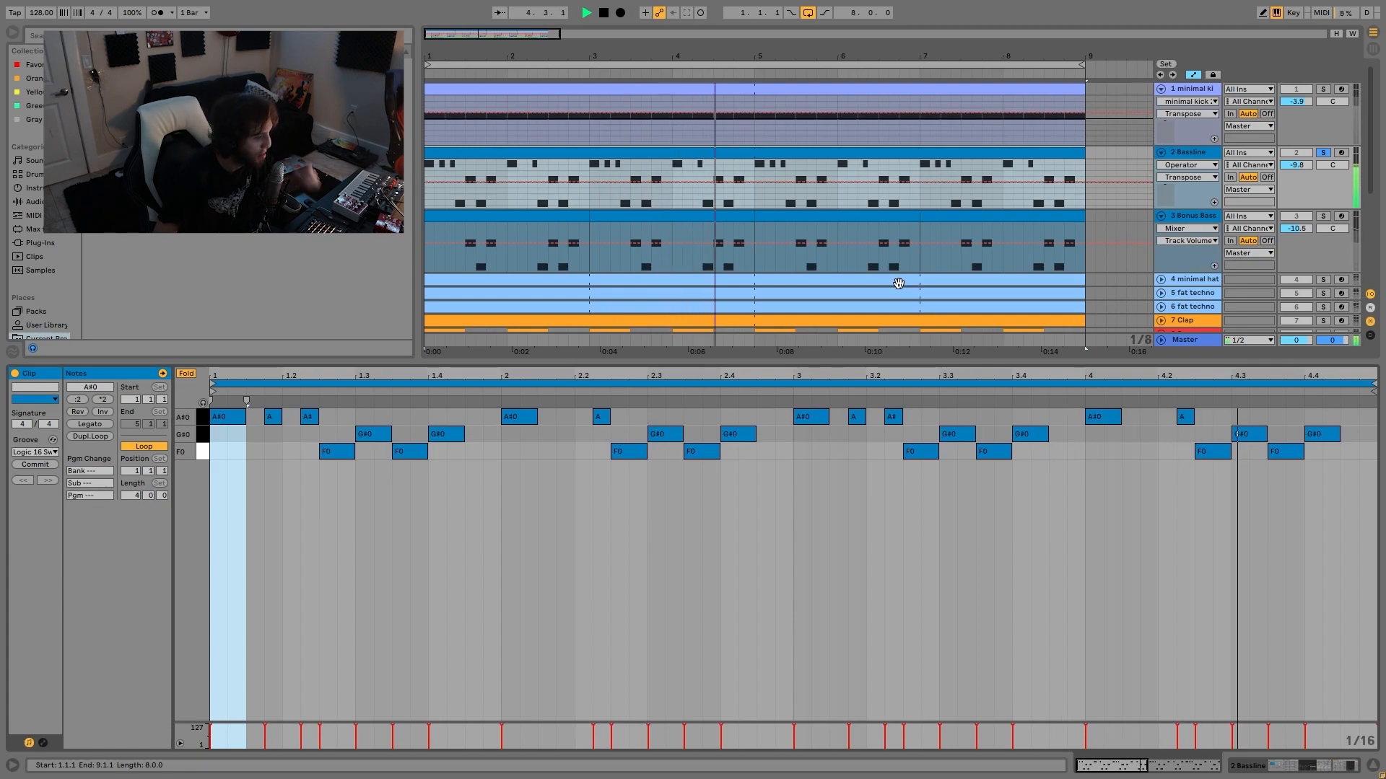
pyautogui.press('space')
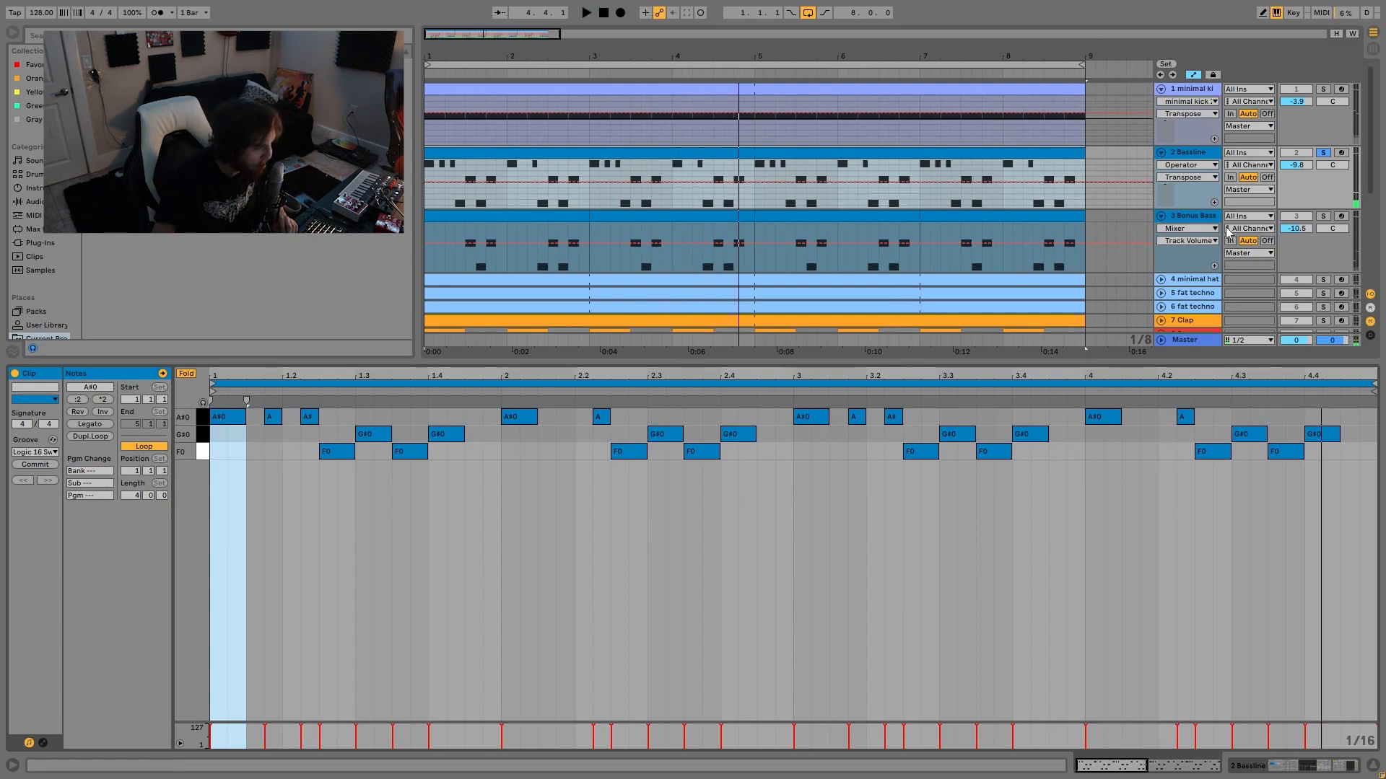
# - Solo the Bonus Bass track to set its volume to -12.7 dB, and return the solo to the Bassline track
pyautogui.click(1325, 217)
pyautogui.press('space')
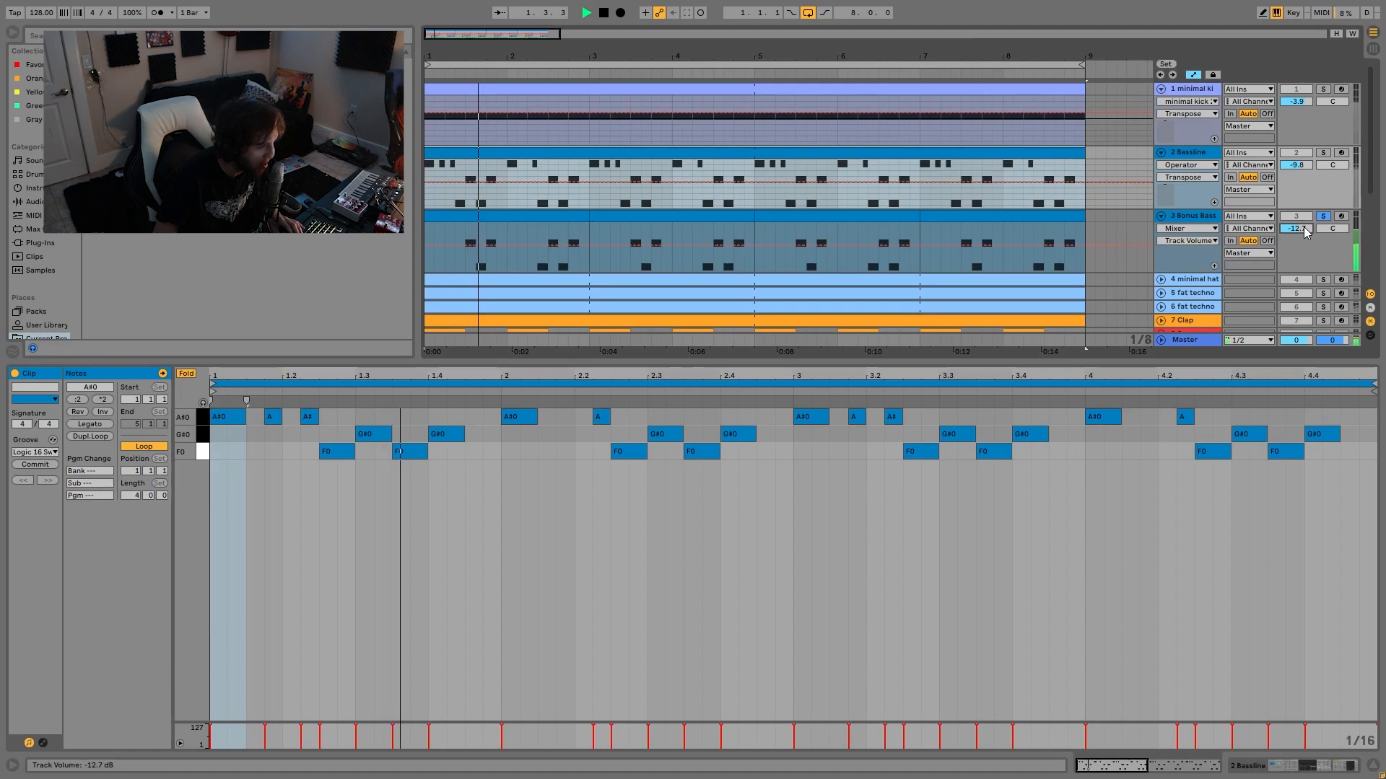
pyautogui.click(1323, 153)
pyautogui.click(1179, 155)
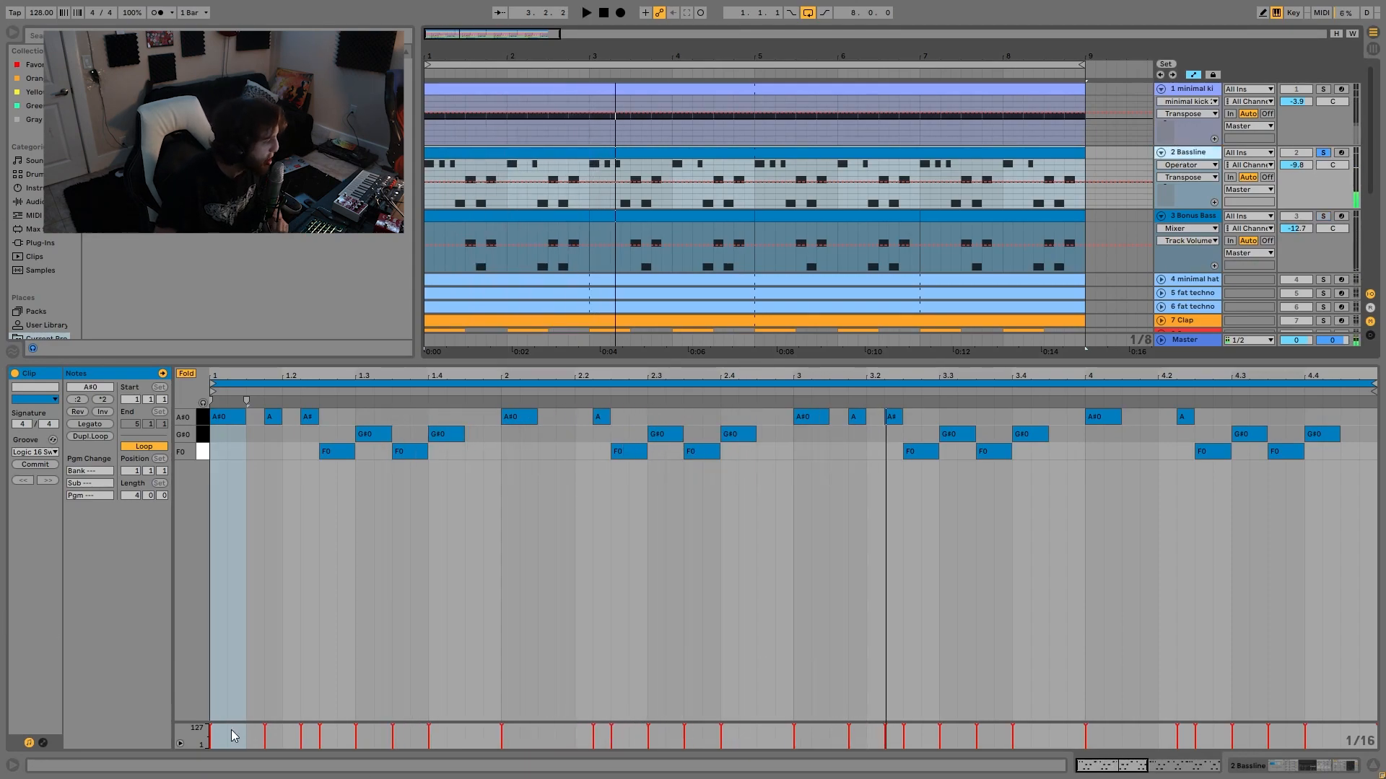
# - Turn off Fold in the Bassline clip's note editor to show all keys, and play the soloed bassline to examine its note pattern
pyautogui.click(184, 377)
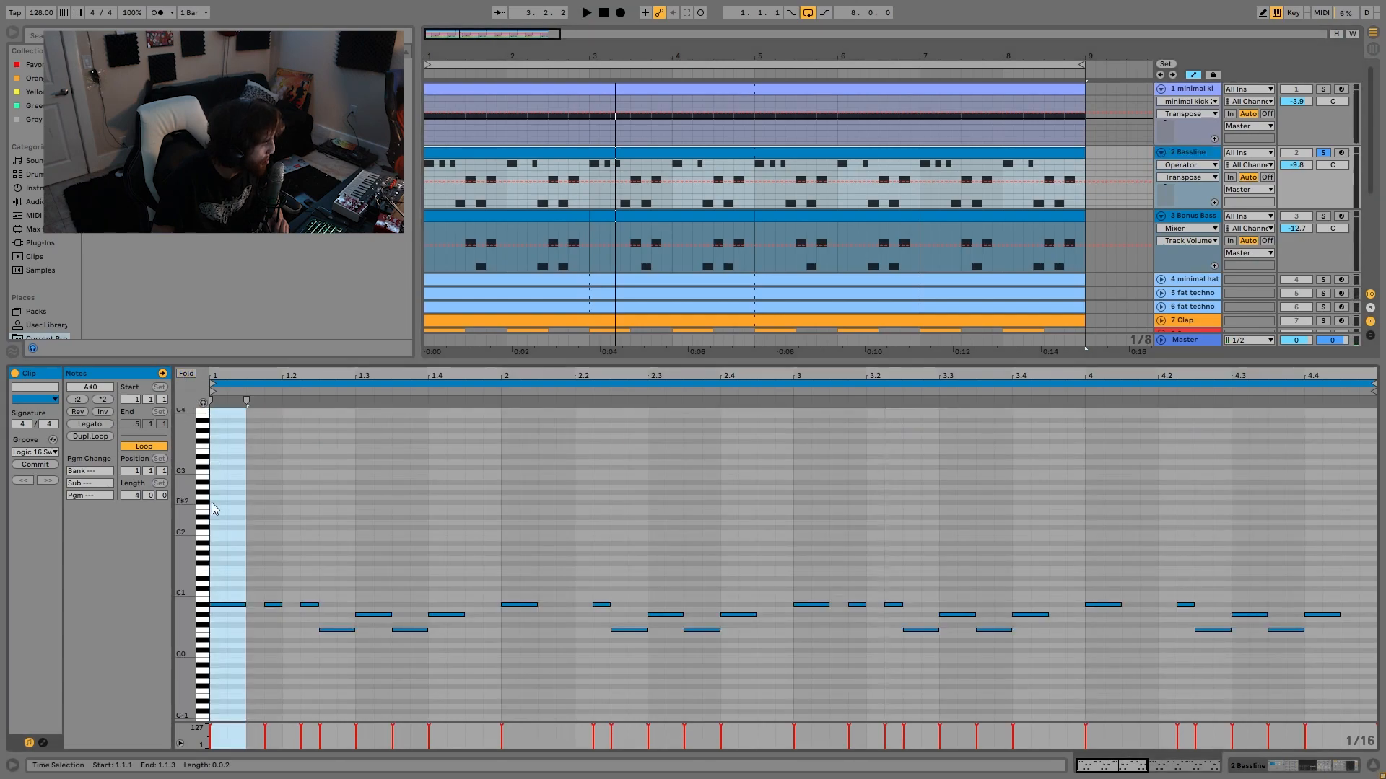
pyautogui.moveTo(190, 575); pyautogui.dragTo(208, 571)
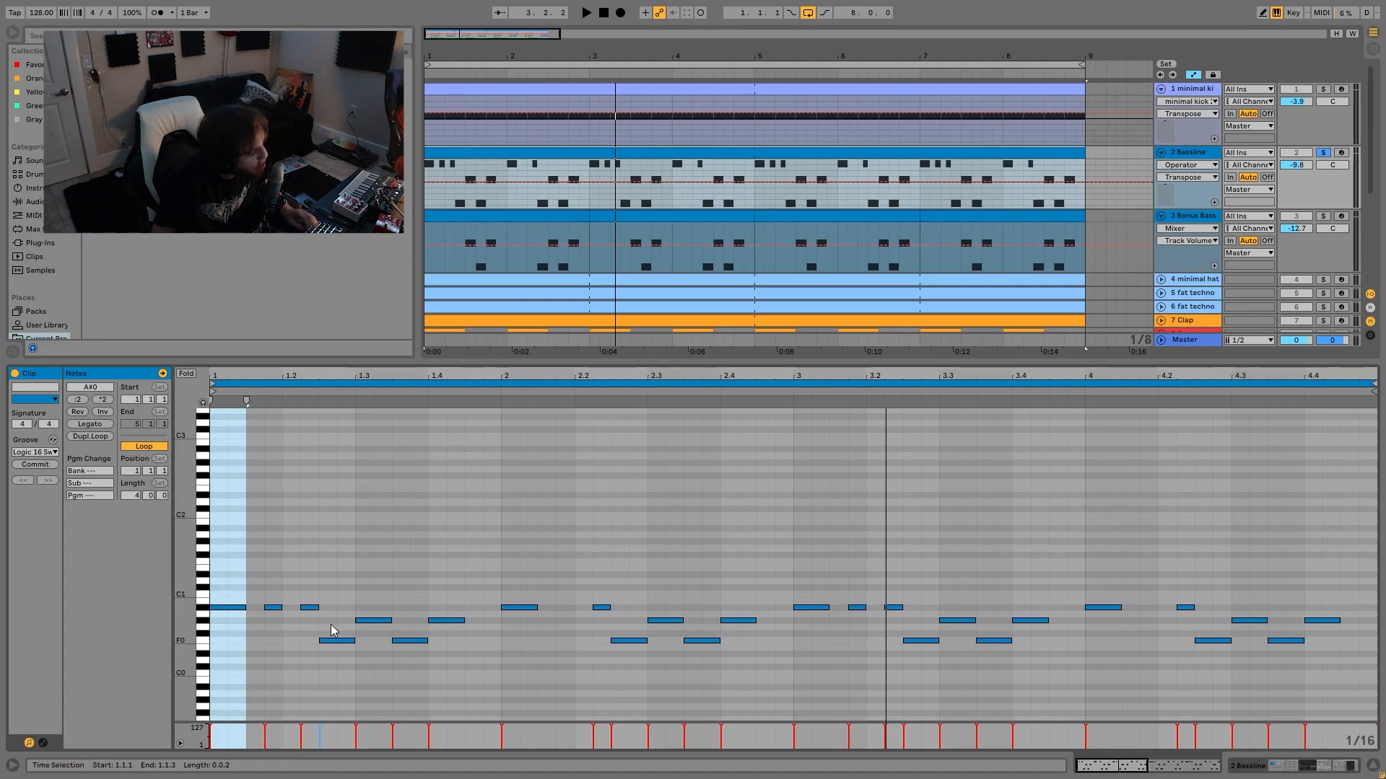
pyautogui.press('space')
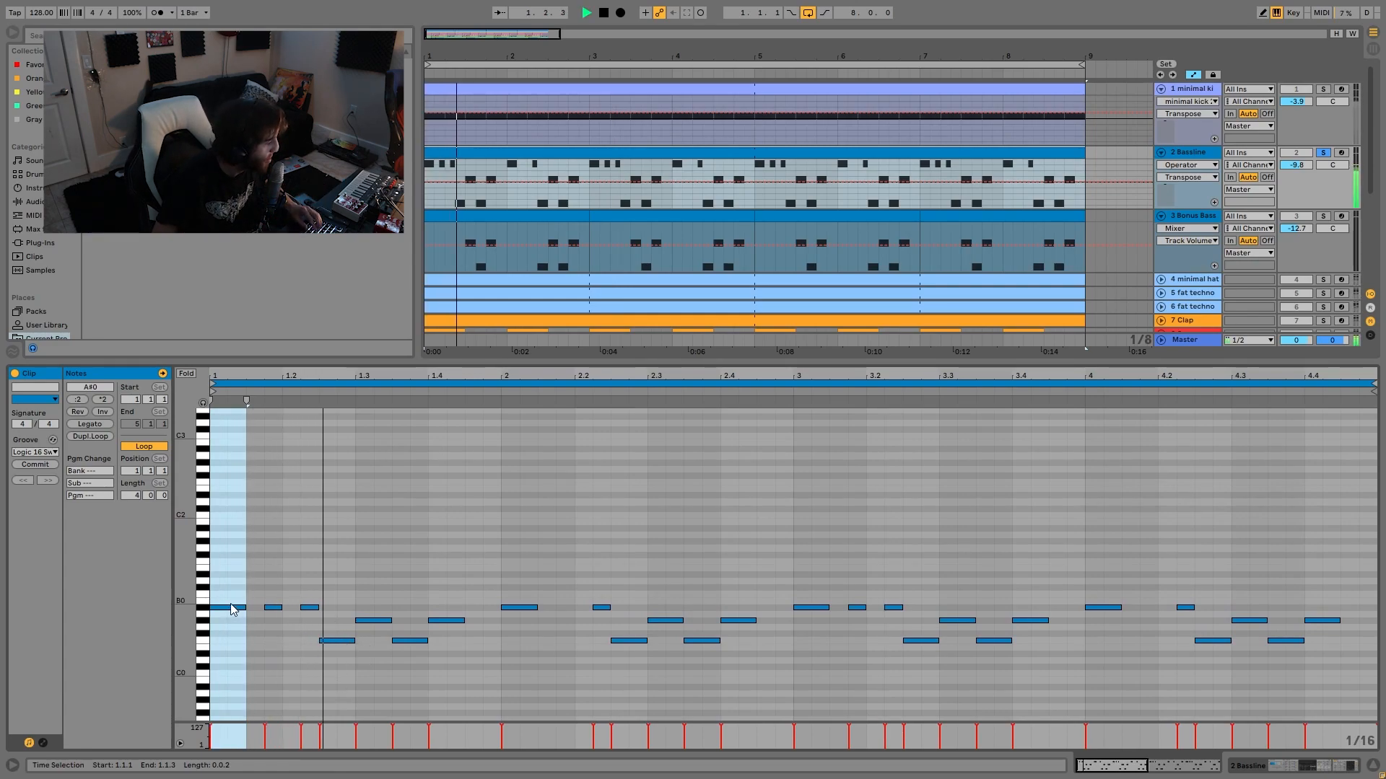
pyautogui.press('space')
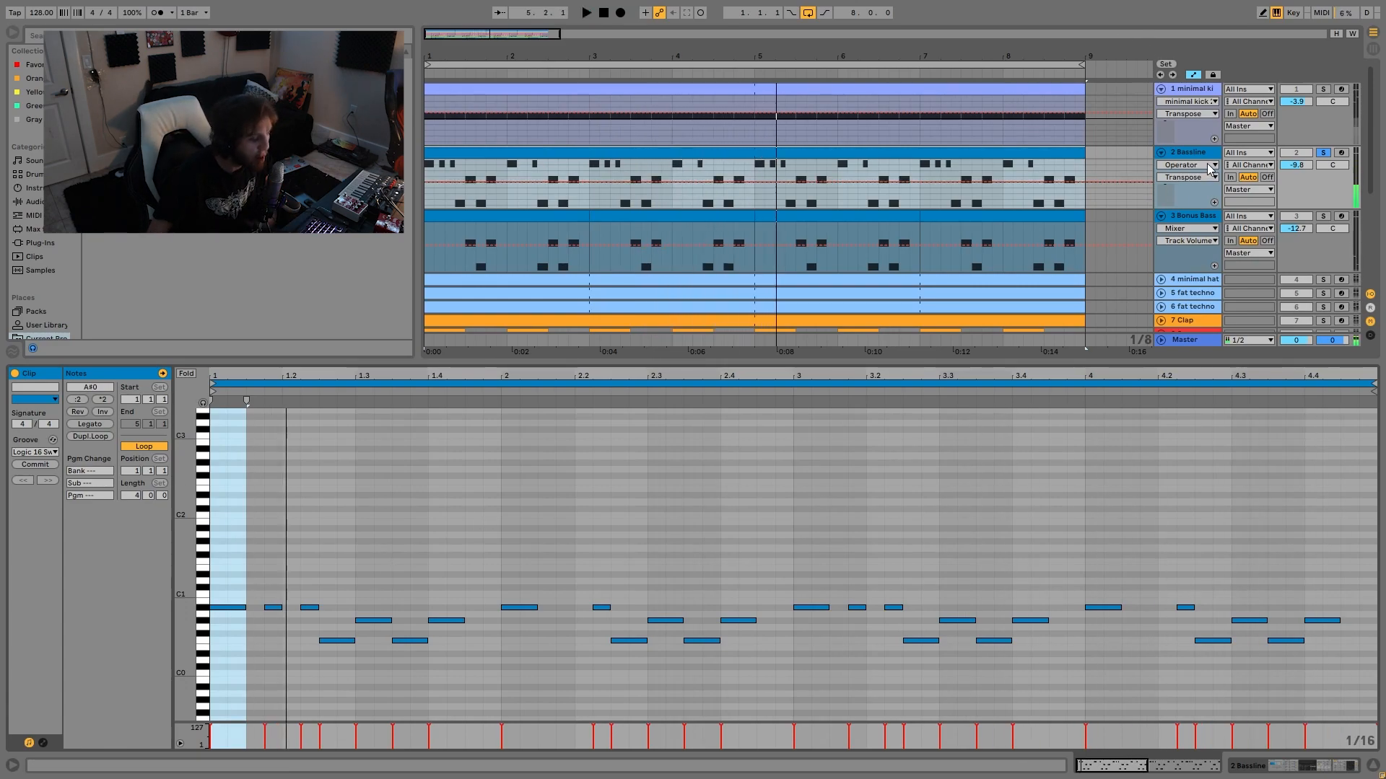
pyautogui.press('space')
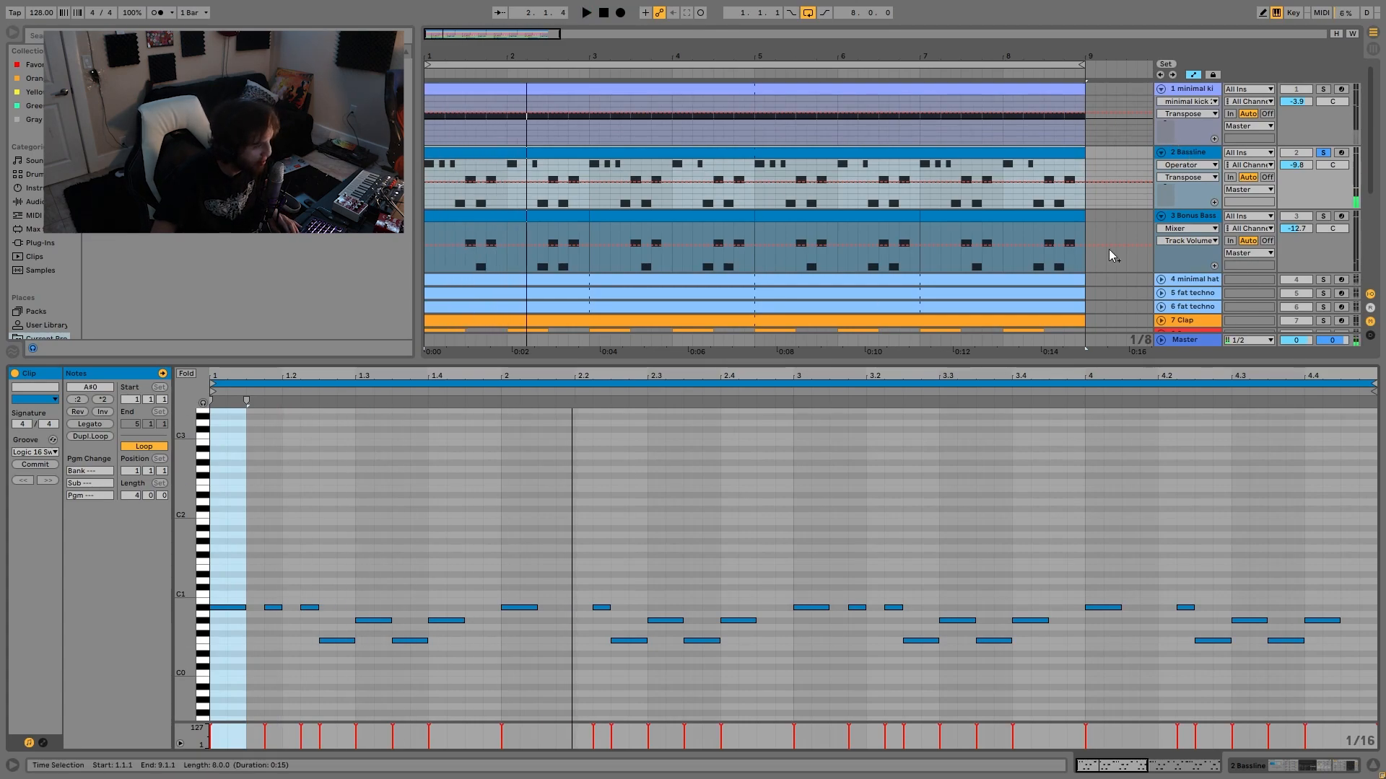
# - Solo the Operator chain in the Bassline's Instrument Rack and display oscillator A's envelope during playback
pyautogui.click(1183, 152)
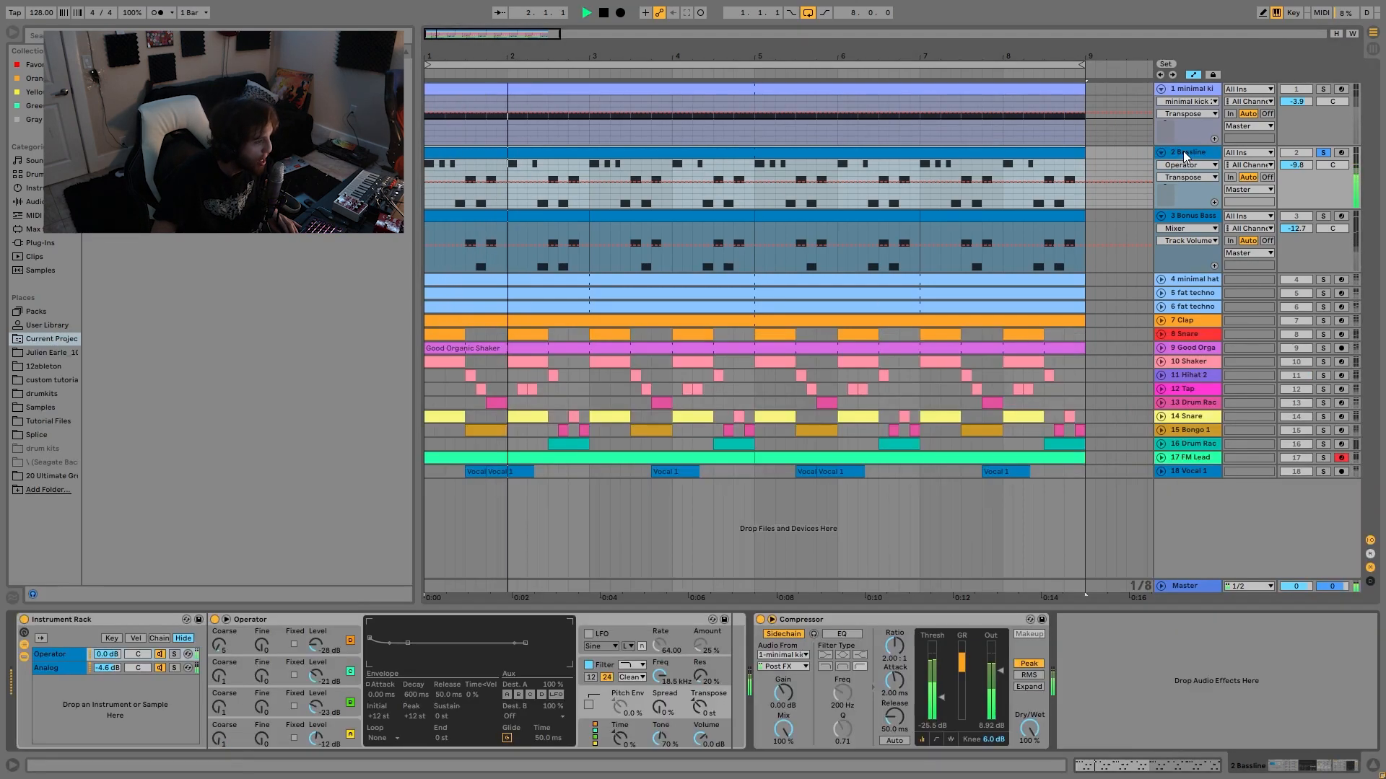
pyautogui.press('space')
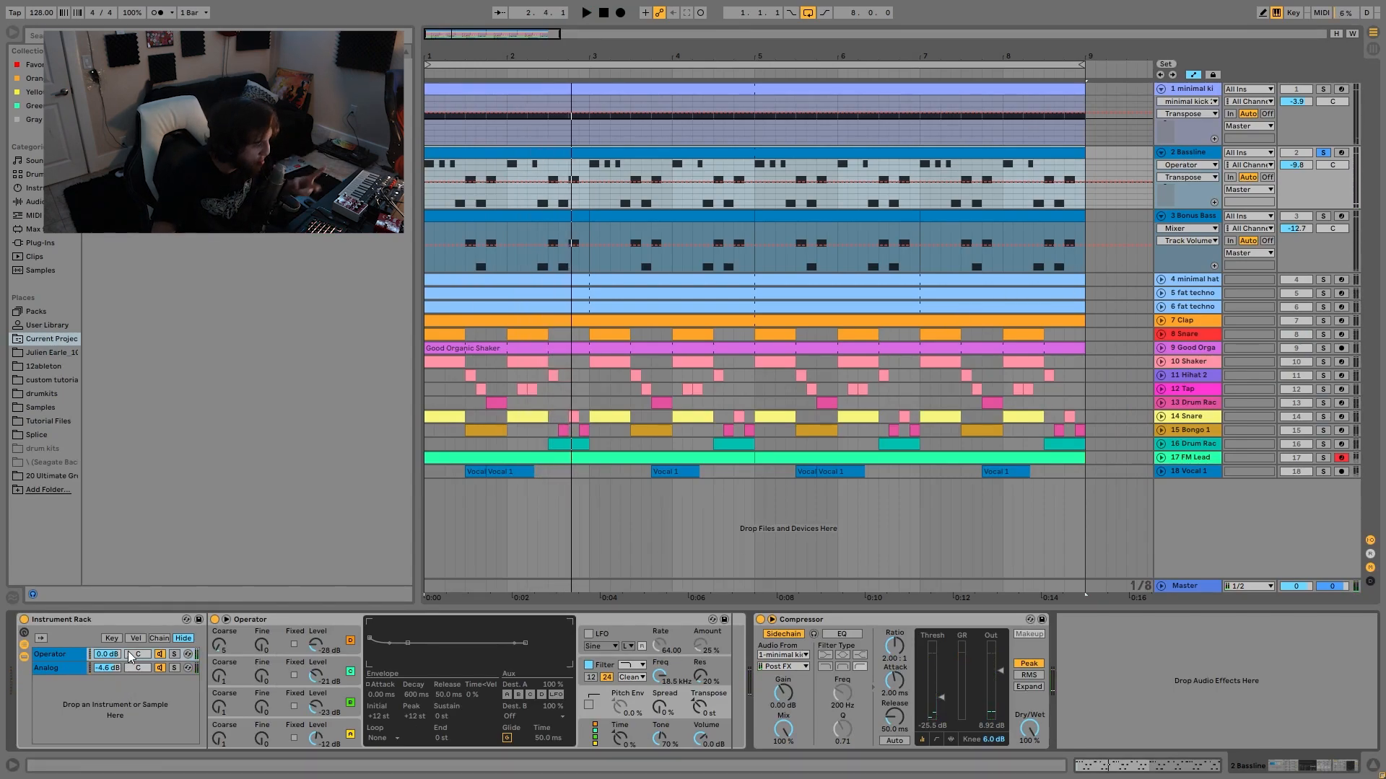
pyautogui.click(173, 655)
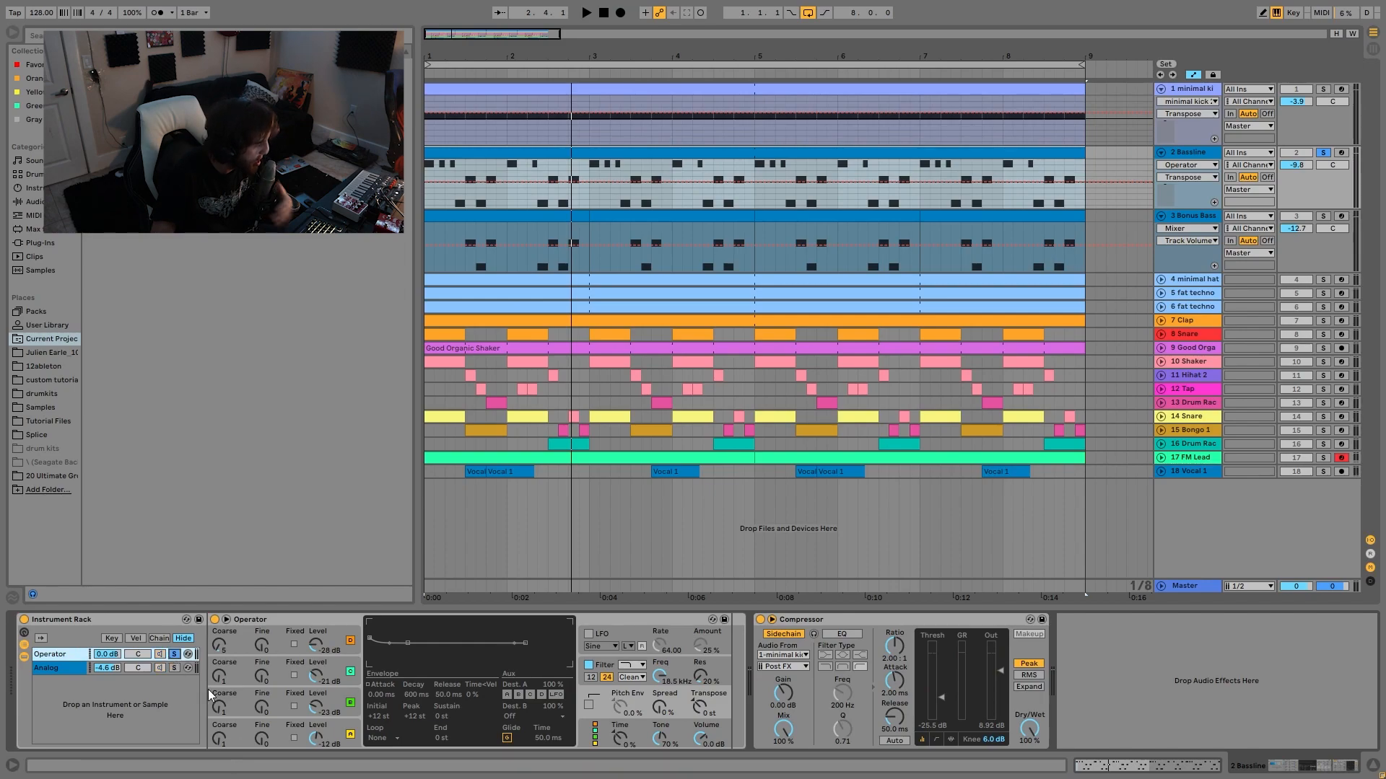
pyautogui.press('space')
pyautogui.click(349, 726)
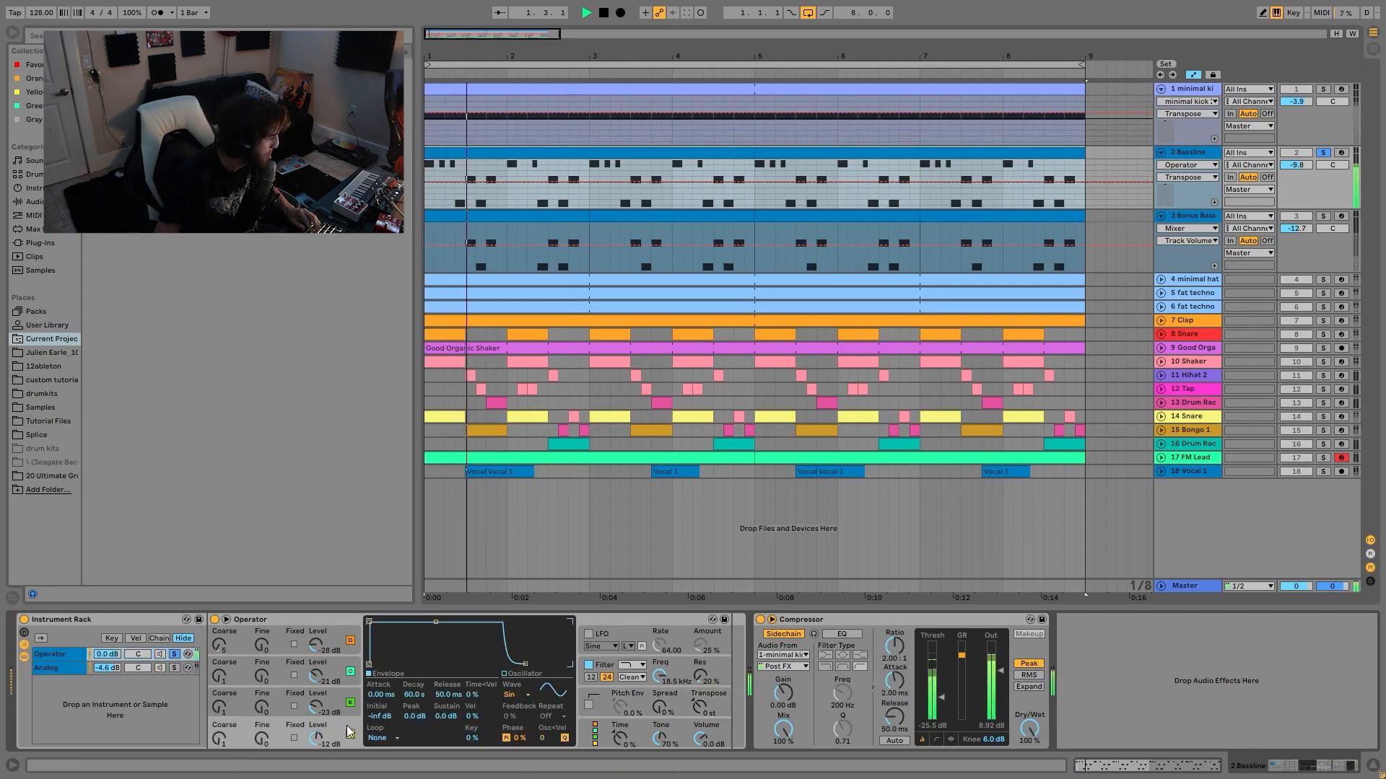
# - Compare the envelopes of oscillators B, C and D in the Bassline's Operator, and stop playback
pyautogui.click(336, 693)
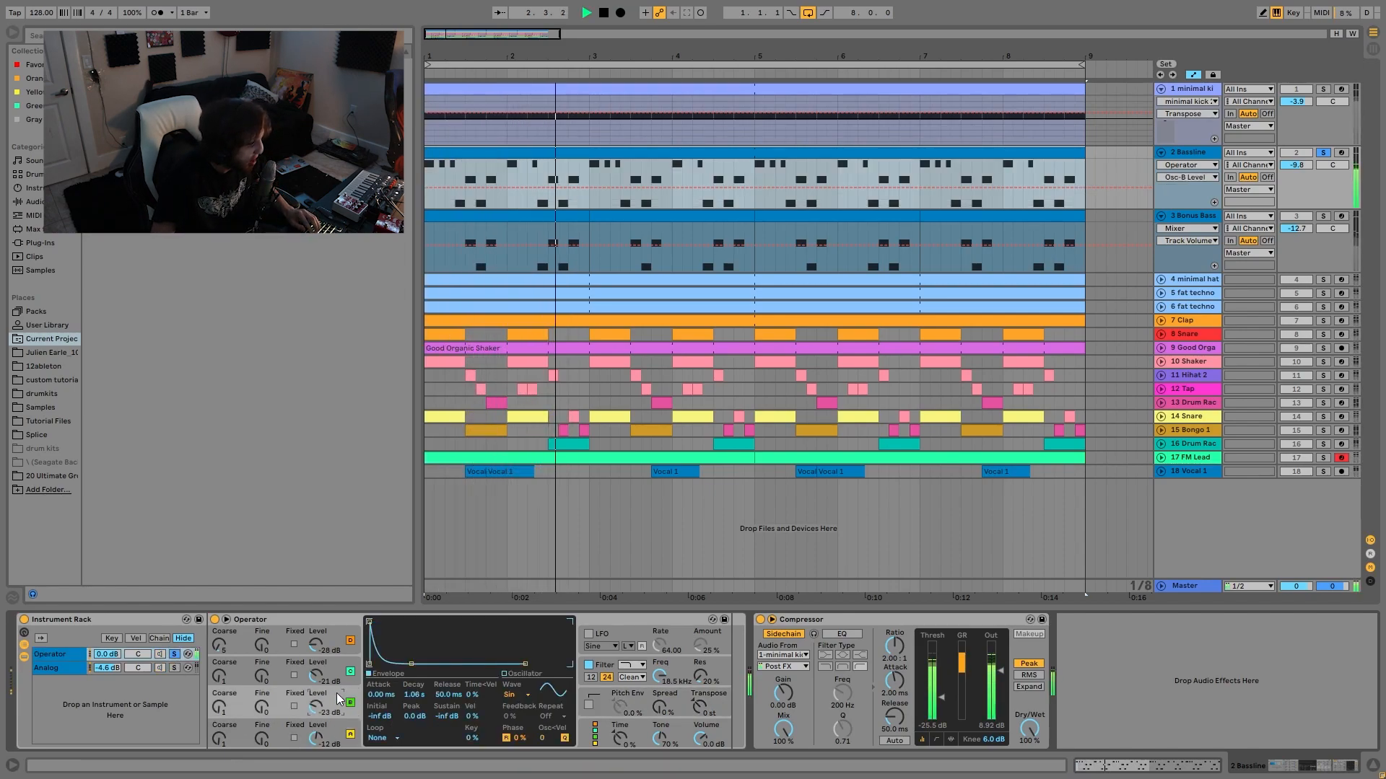
pyautogui.click(335, 669)
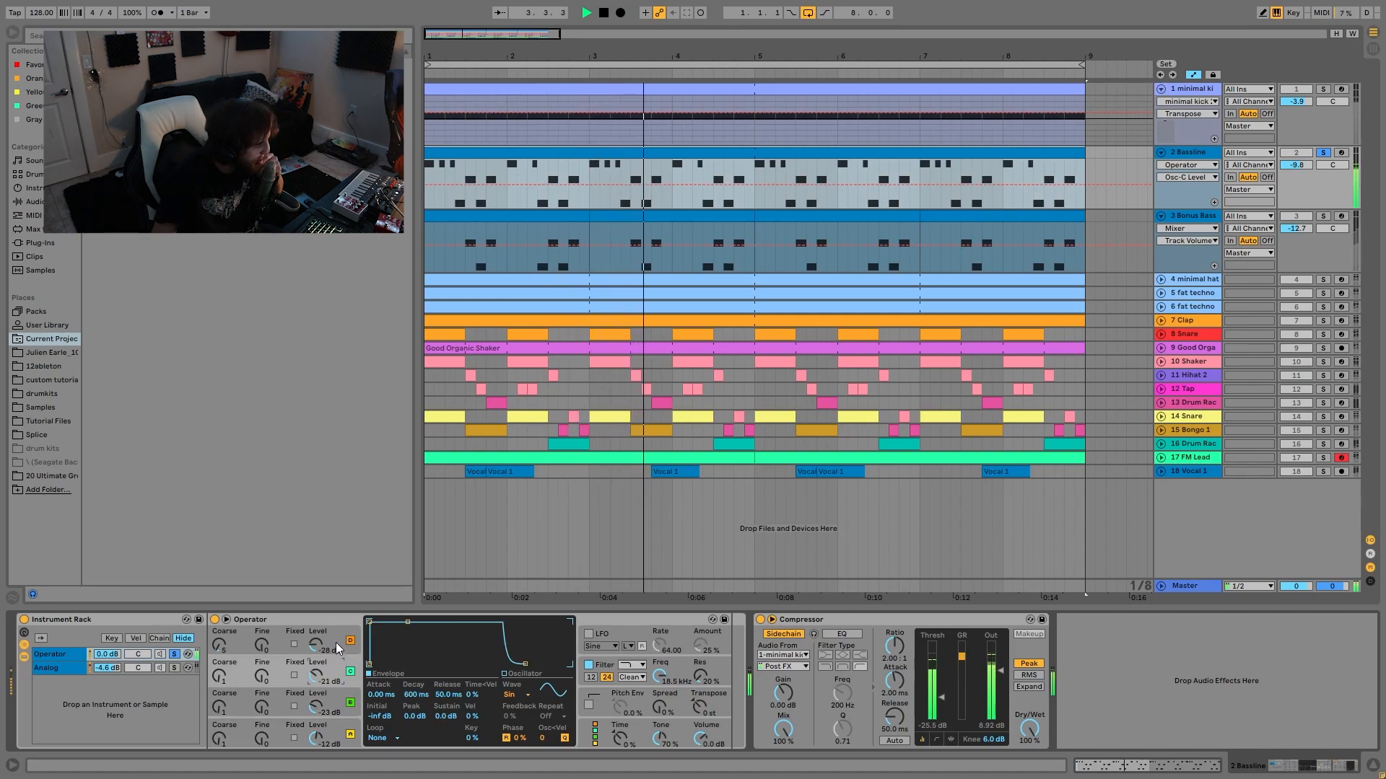
pyautogui.click(335, 642)
pyautogui.press('space')
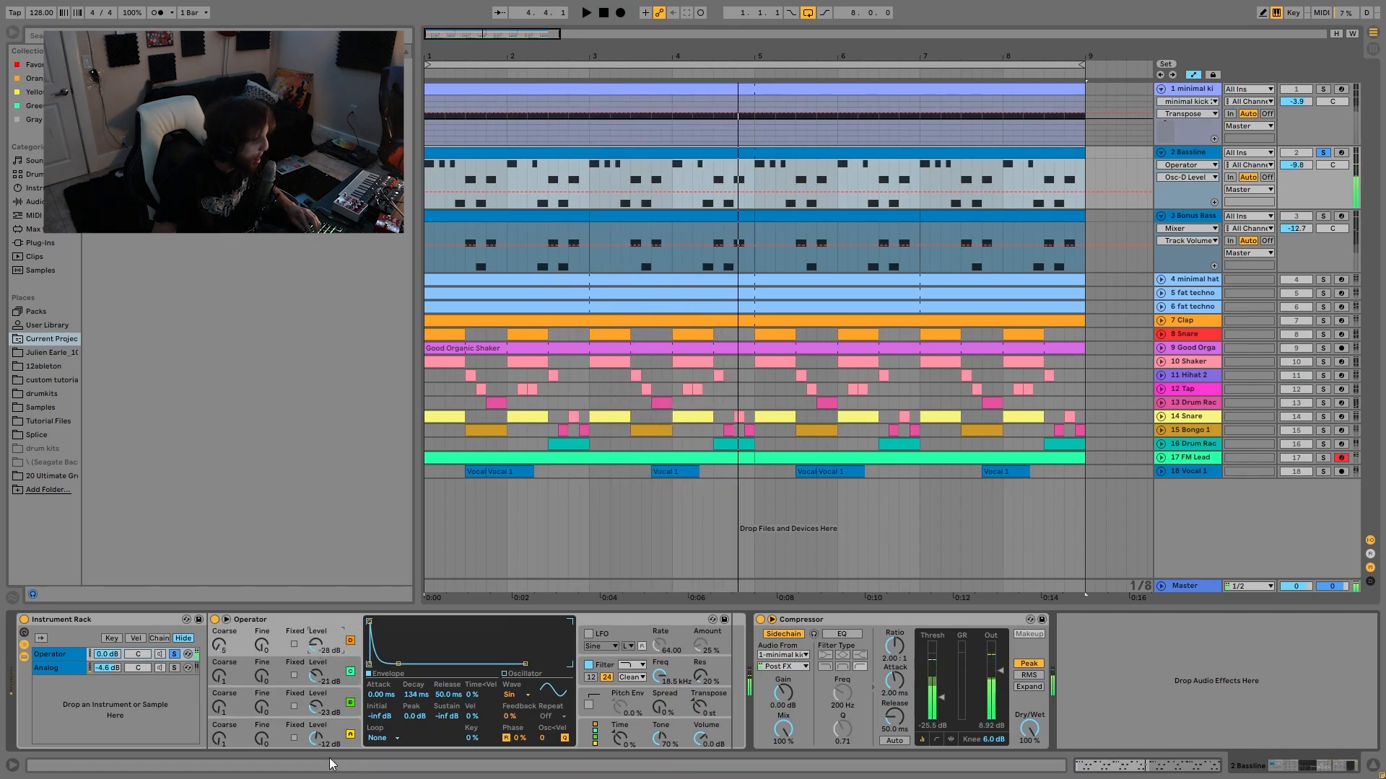
pyautogui.click(335, 697)
pyautogui.click(337, 667)
pyautogui.click(331, 645)
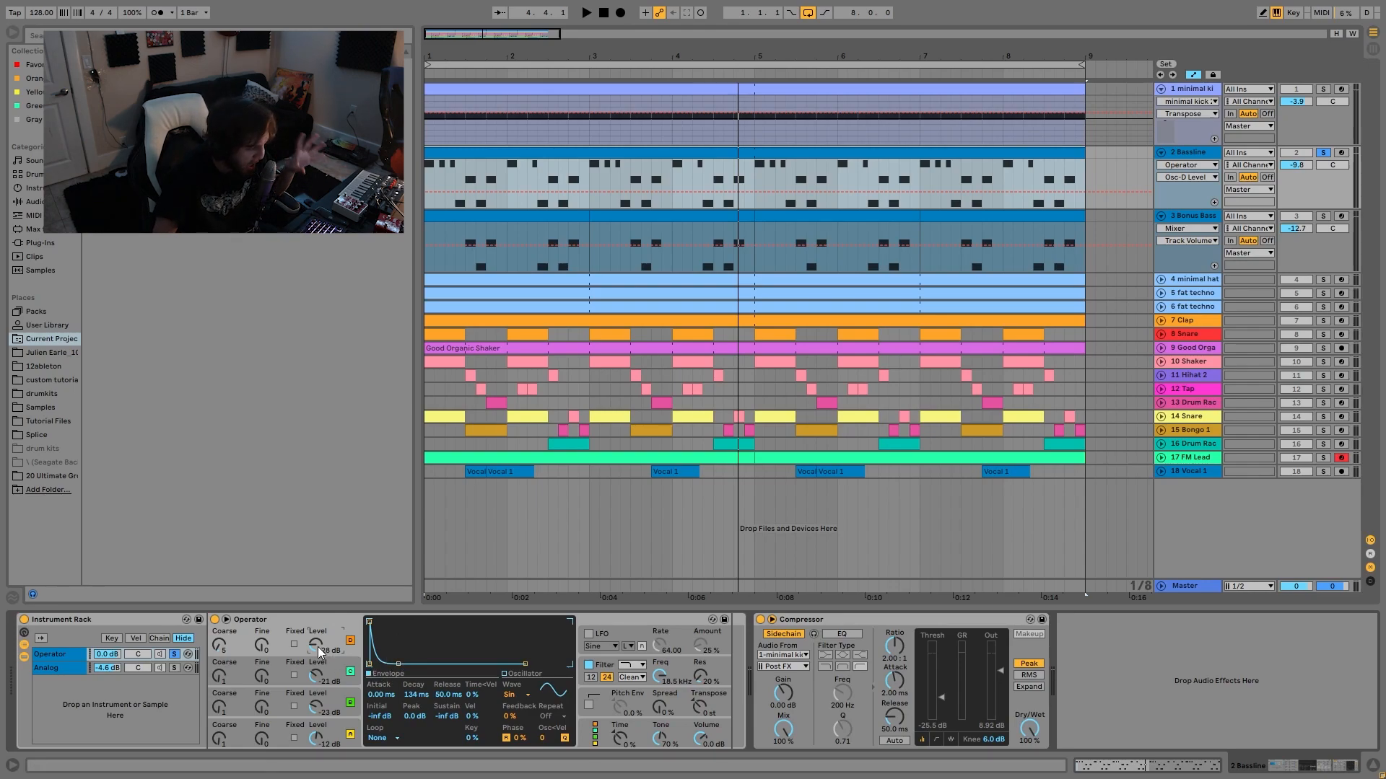
# - Try oscillator D's level at 0.0 dB during playback, undo the change, and replay the soloed Operator layer
pyautogui.moveTo(319, 652); pyautogui.dragTo(319, 628)
pyautogui.press('space')
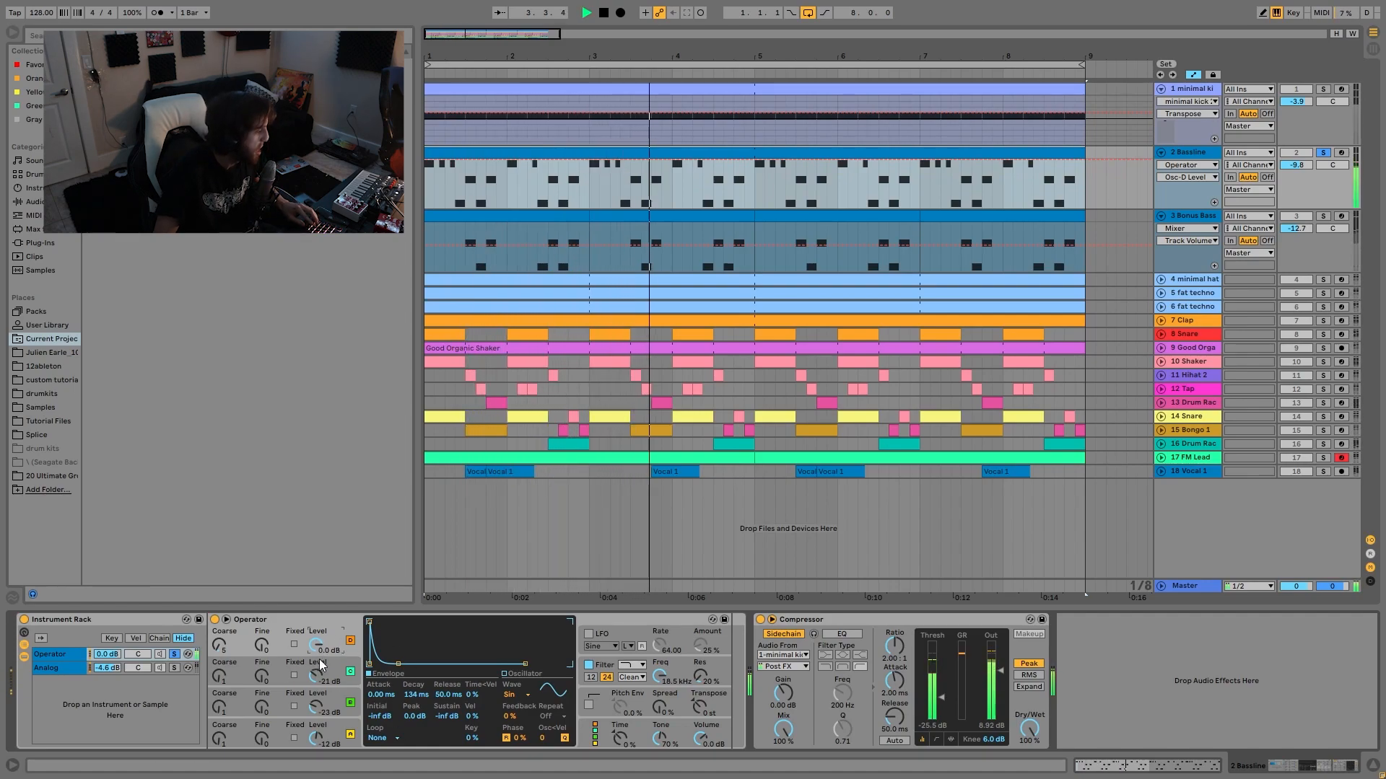
pyautogui.hotkey('ctrl', 'z')
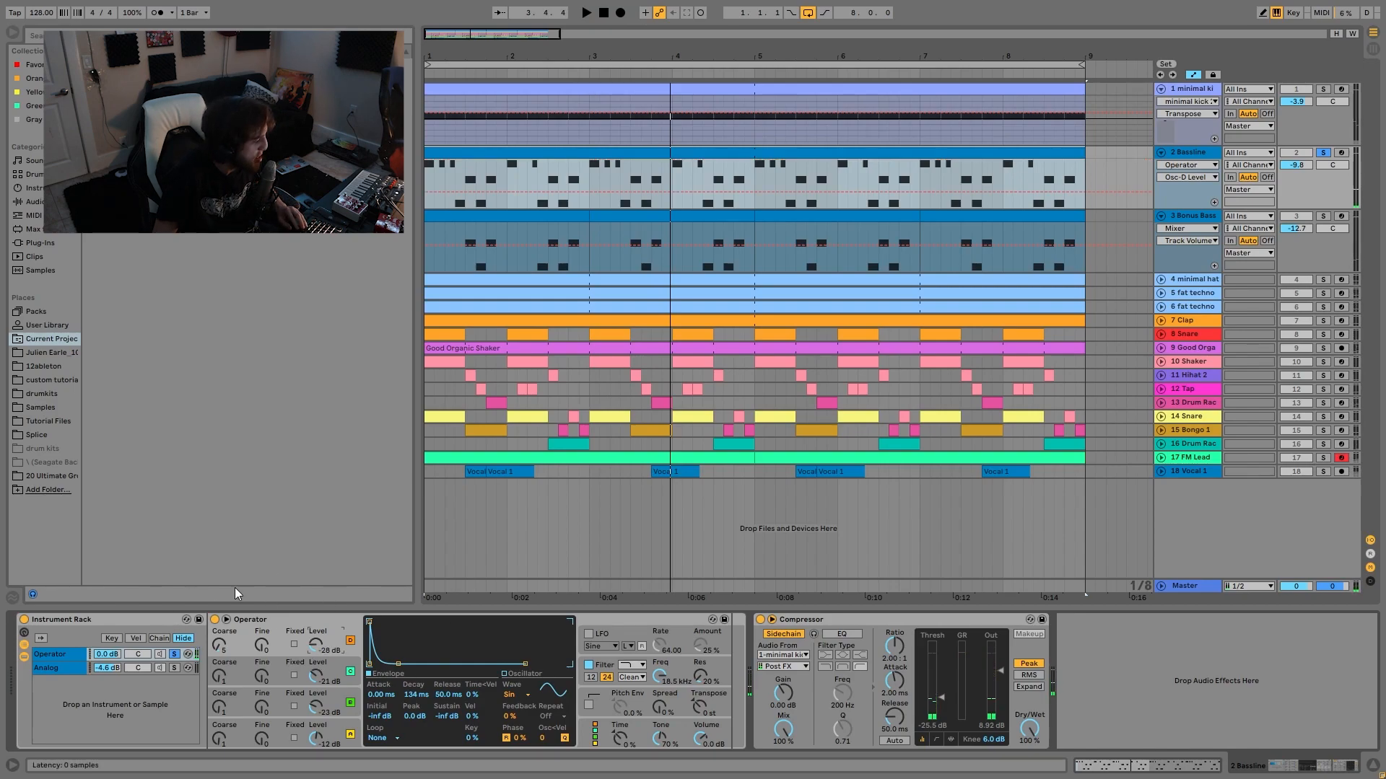
pyautogui.press('space')
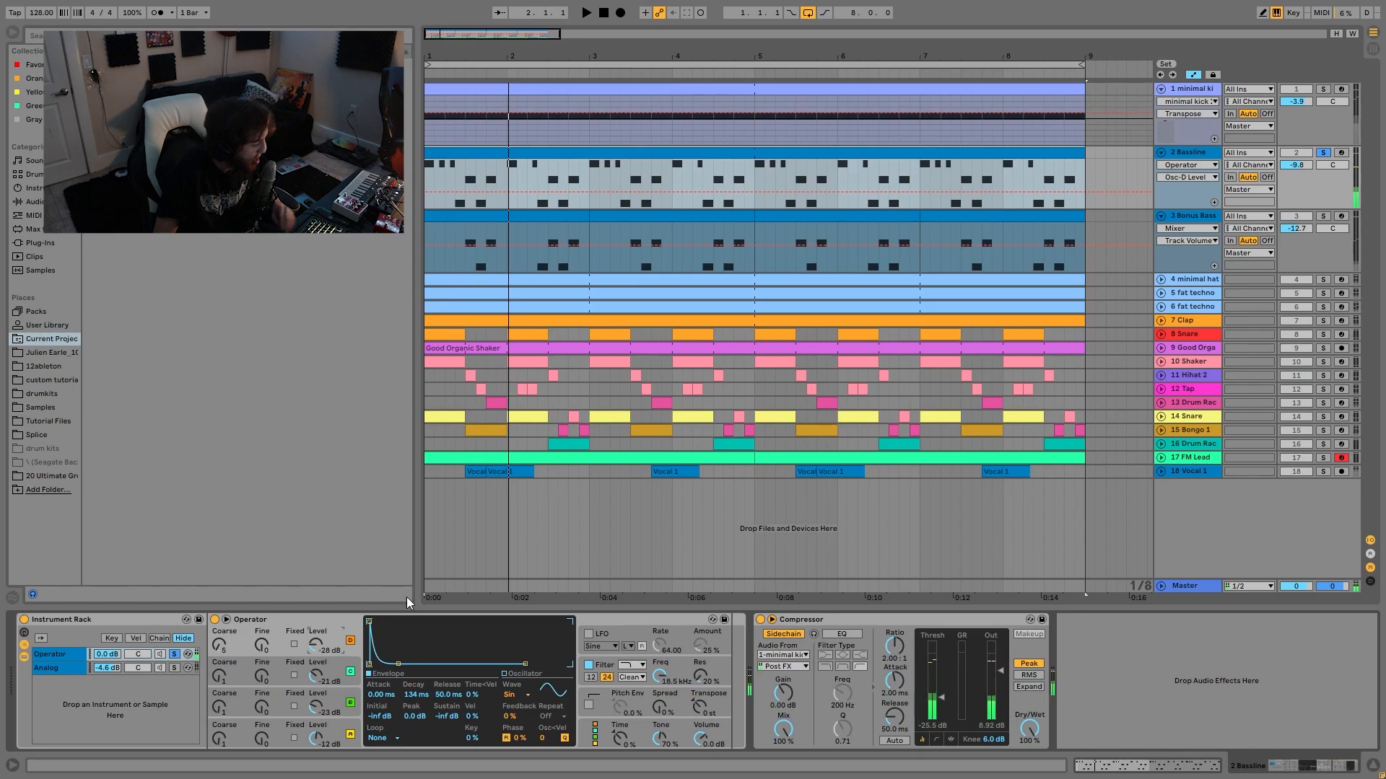
# - Solo the Analog chain in the Bassline's Instrument Rack and audition it, and return the solo to the Operator chain for comparison
pyautogui.click(175, 667)
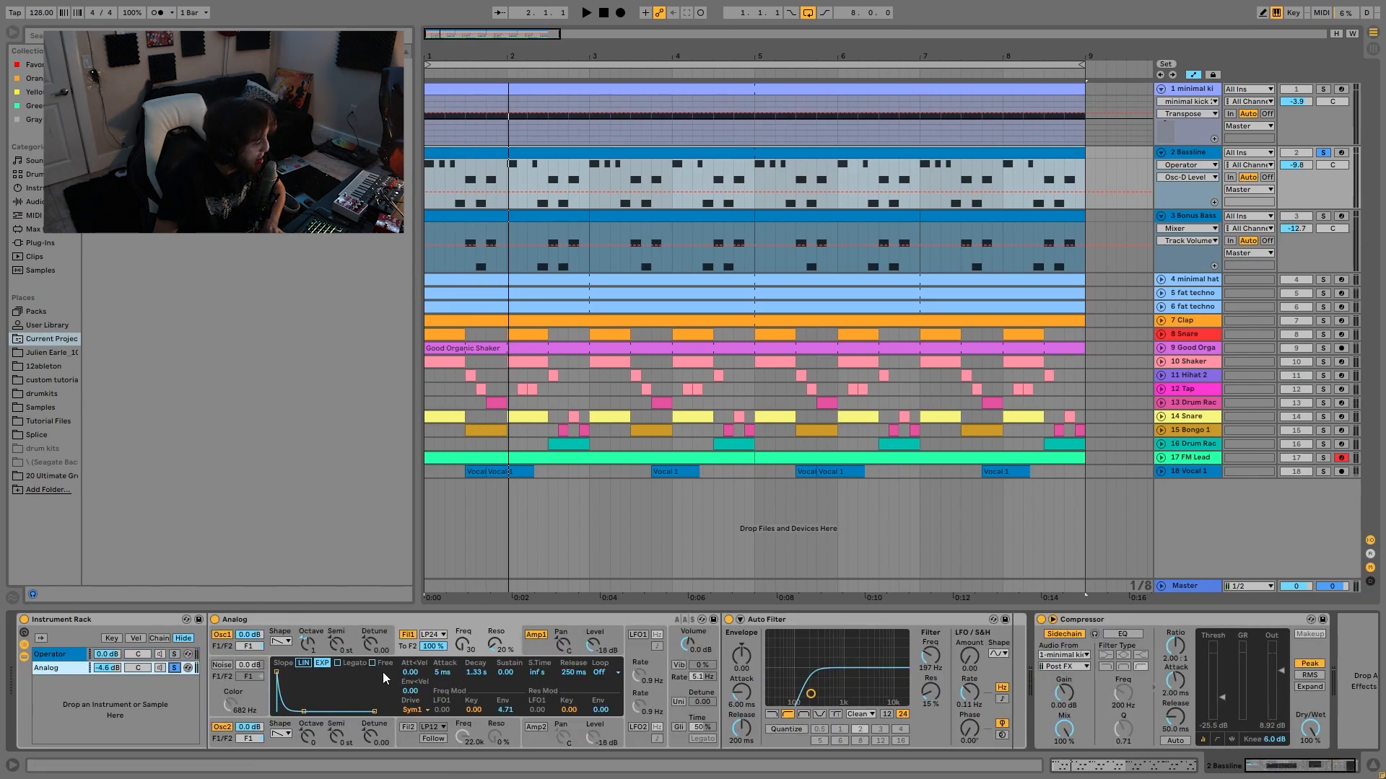
pyautogui.press('space')
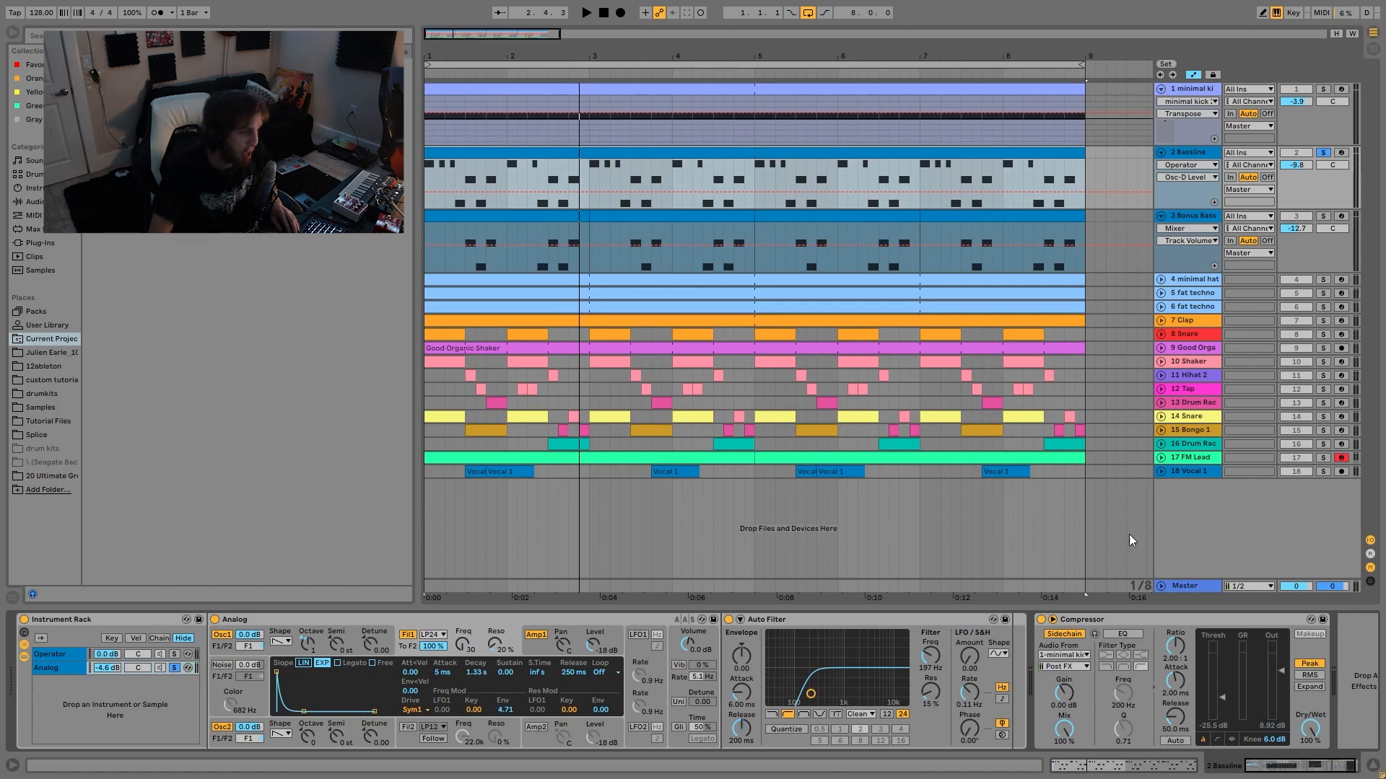
pyautogui.click(174, 654)
pyautogui.press('space')
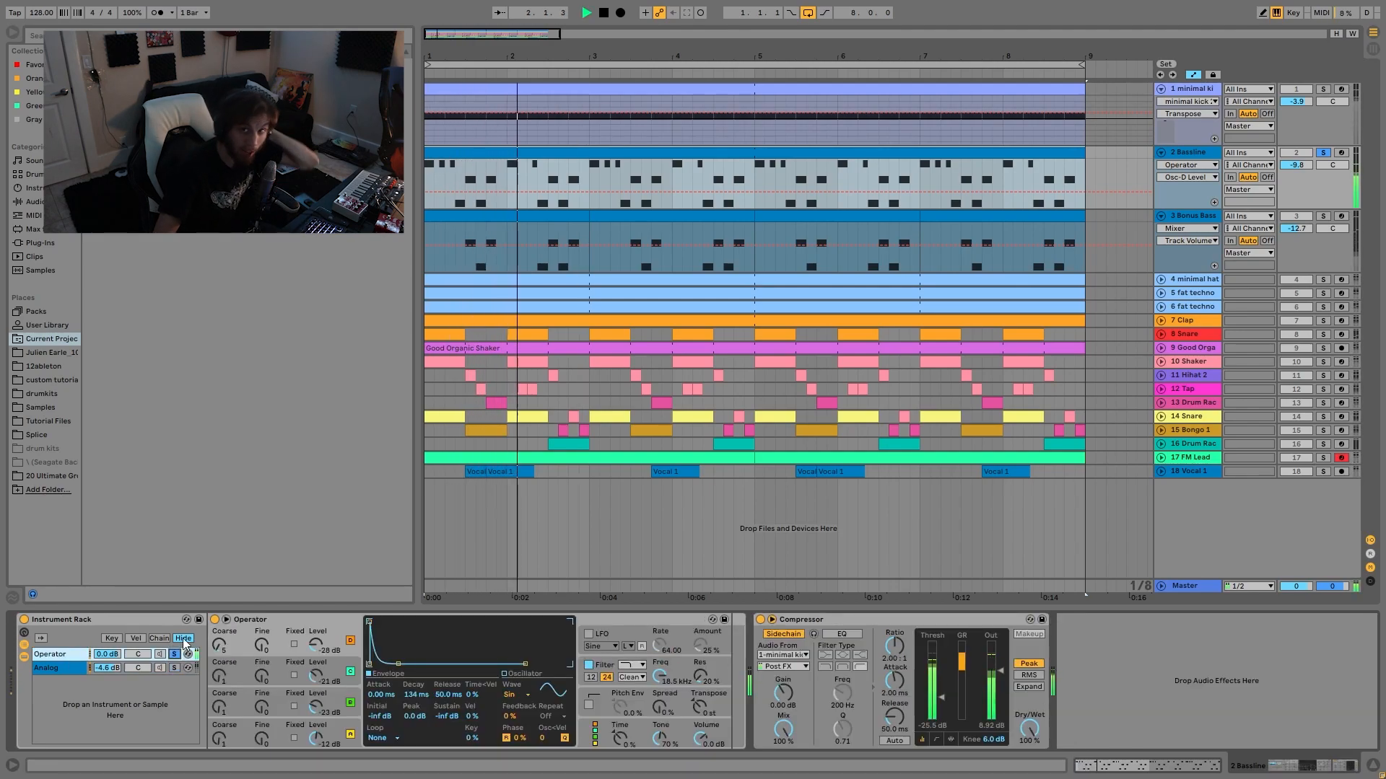
# - Clear the chain solo in the Instrument Rack and display the Analog chain's devices while playing both bass layers together
pyautogui.click(173, 655)
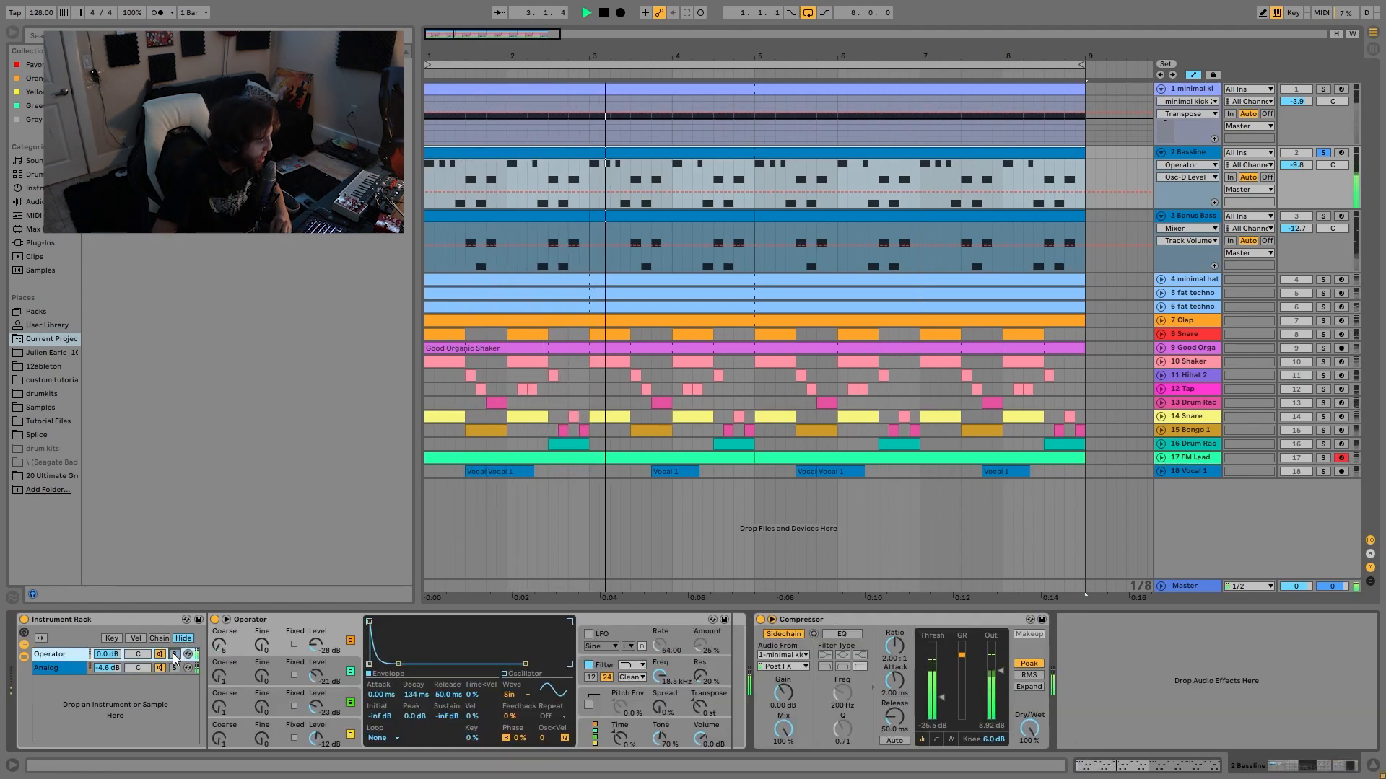
pyautogui.click(80, 668)
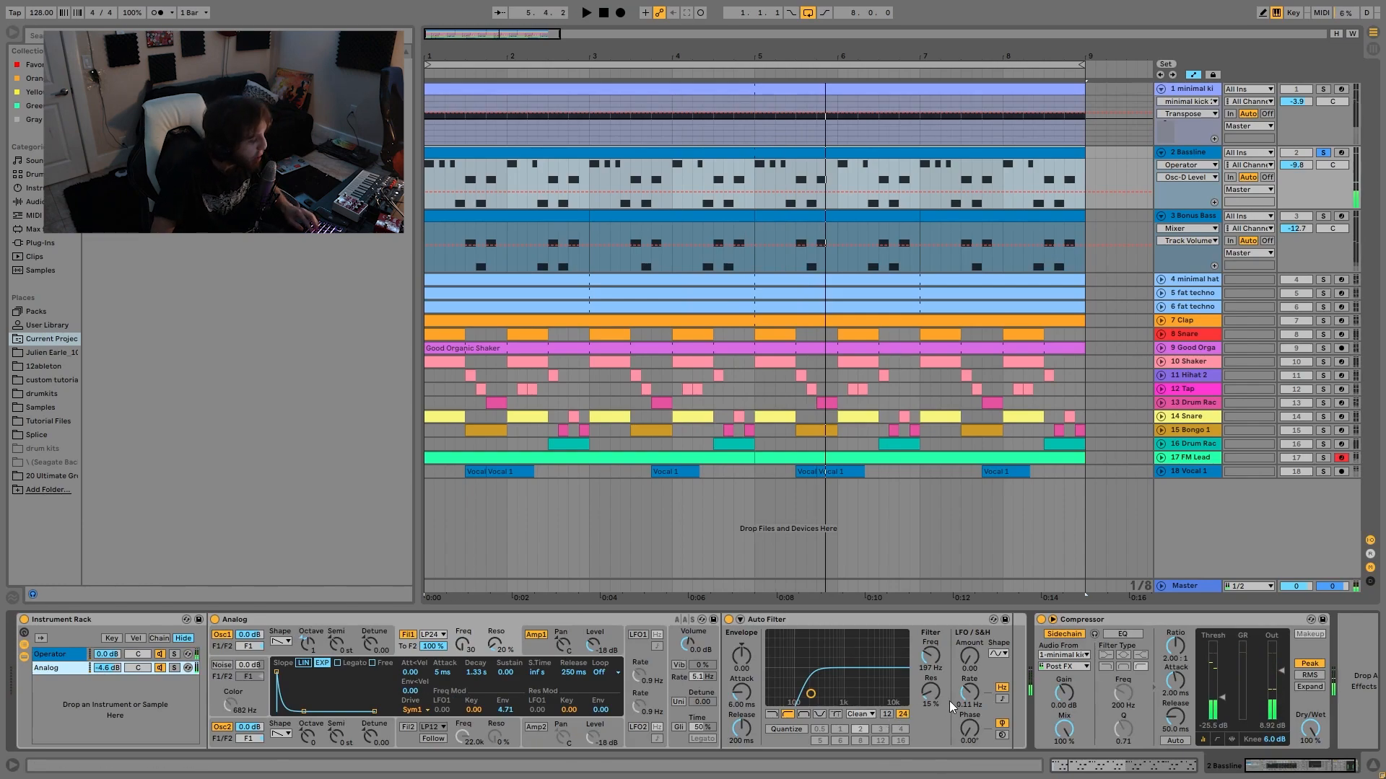
pyautogui.hscroll(1, 950, 700)
pyautogui.press('space')
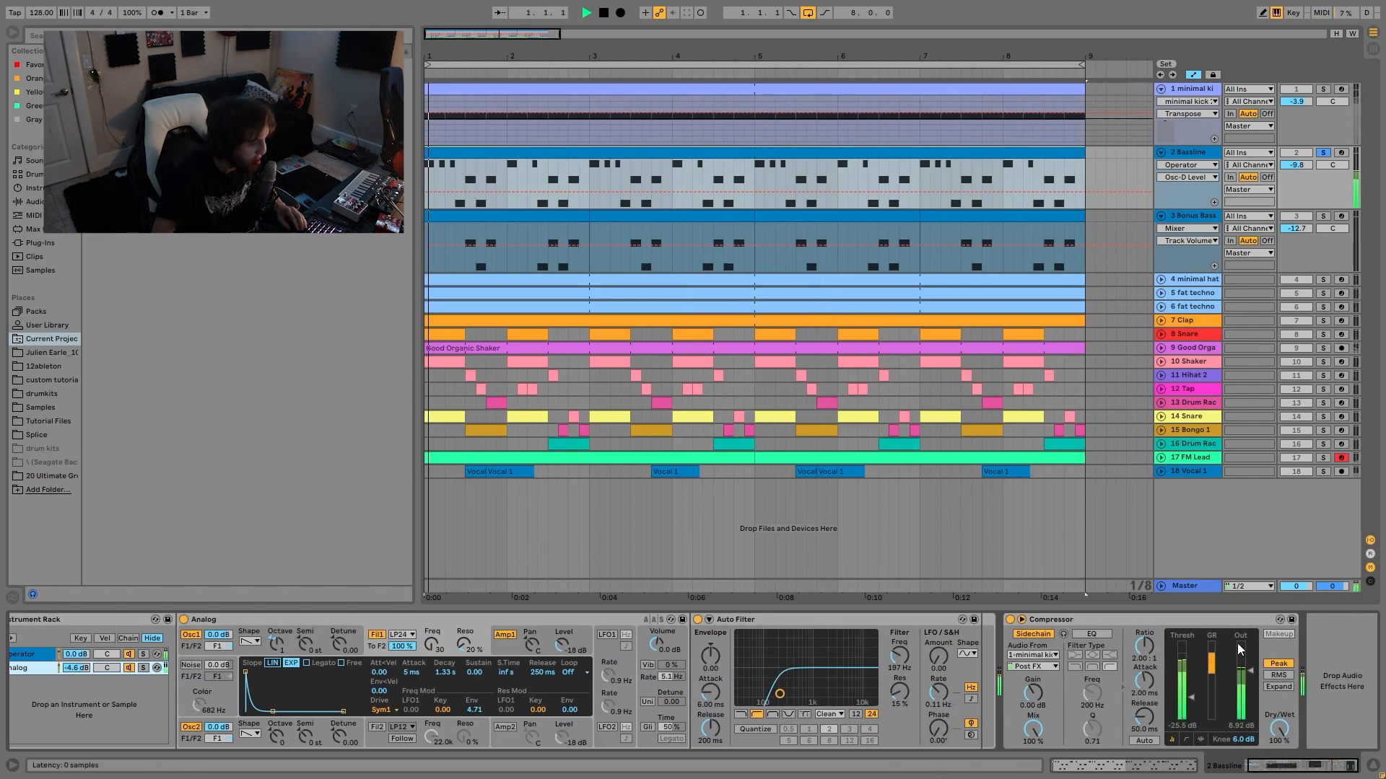
# - Audition the kick soloed with the Bassline, and set the Bassline track's volume to -9.5 dB while comparing it with the full mix
pyautogui.click(1326, 90)
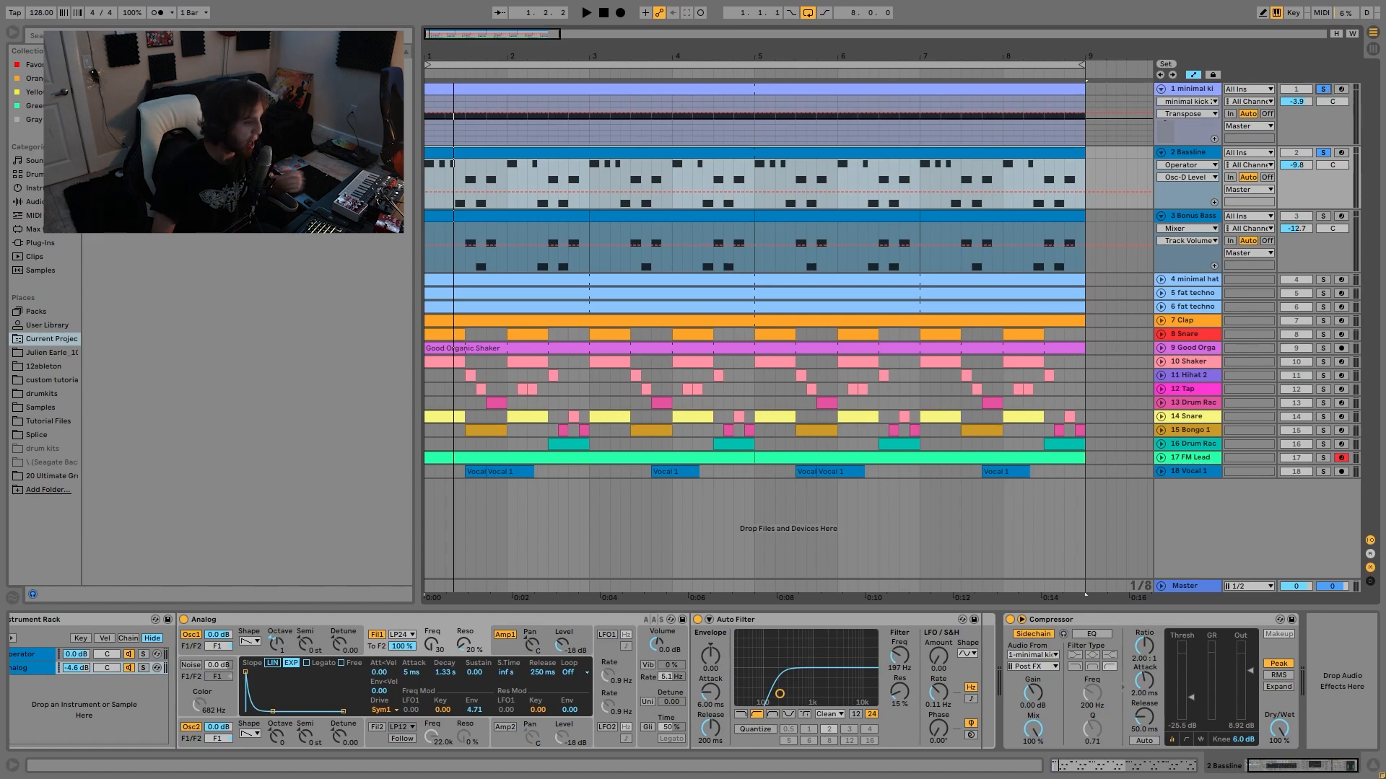
pyautogui.press('space')
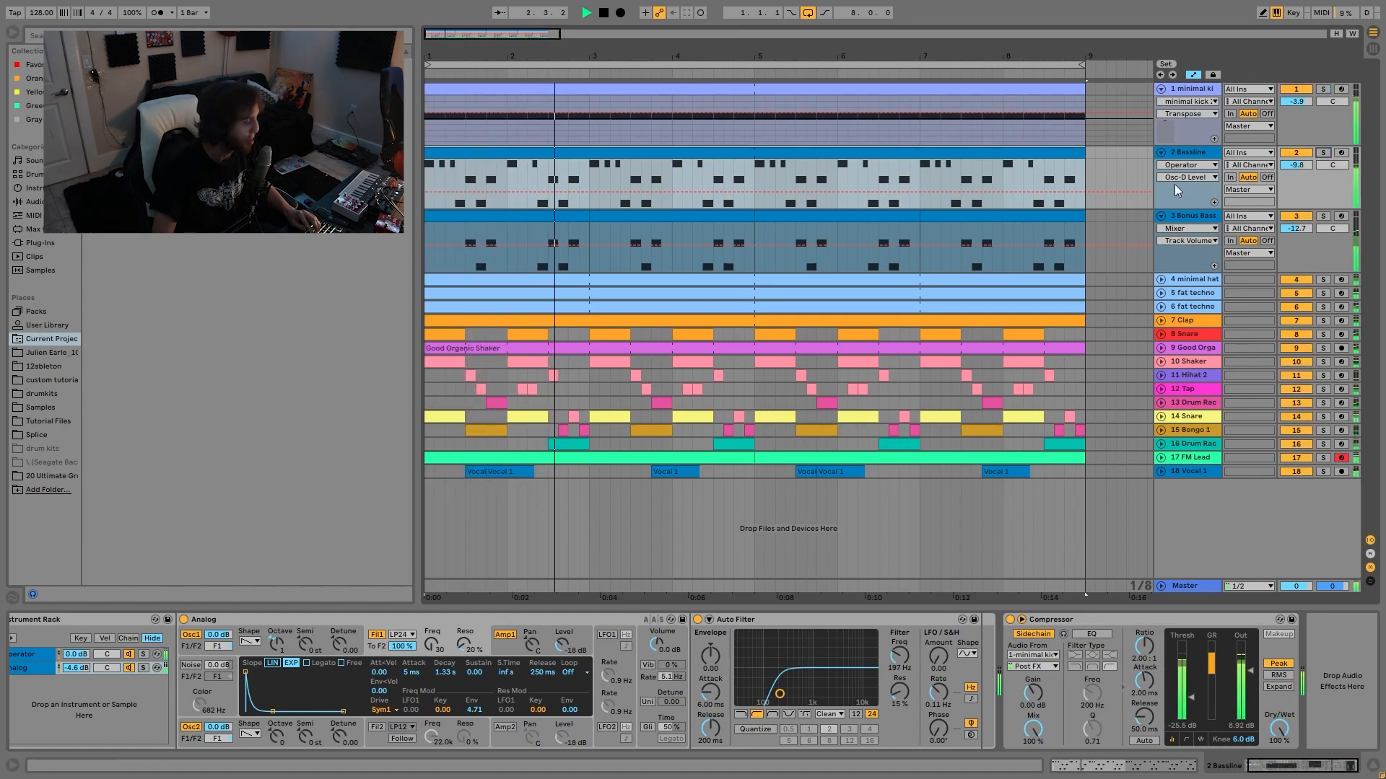
pyautogui.press('space')
pyautogui.moveTo(1297, 165); pyautogui.dragTo(1297, 163)
pyautogui.press('space')
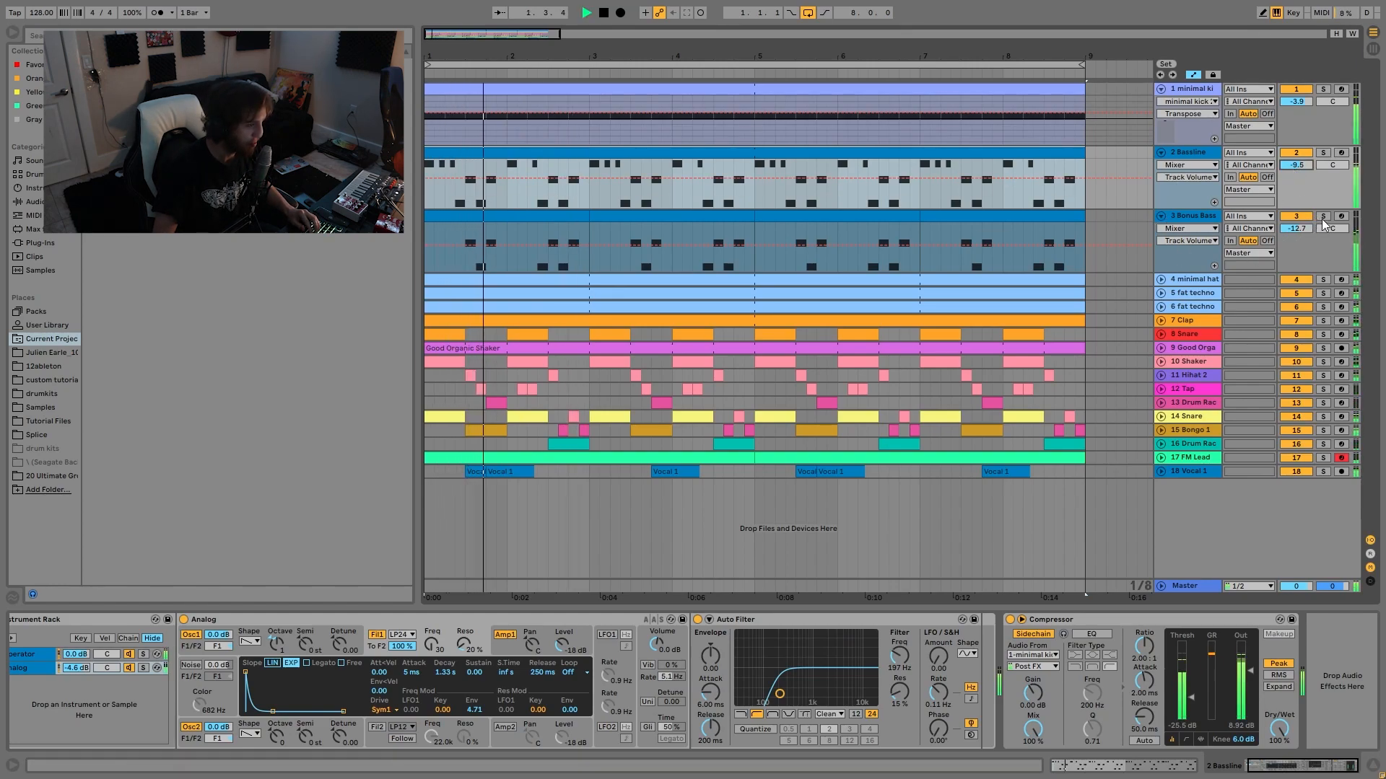
# - Solo the Bonus Bass track and display its devices, select its clip, and play it back within the full mix
pyautogui.click(1323, 217)
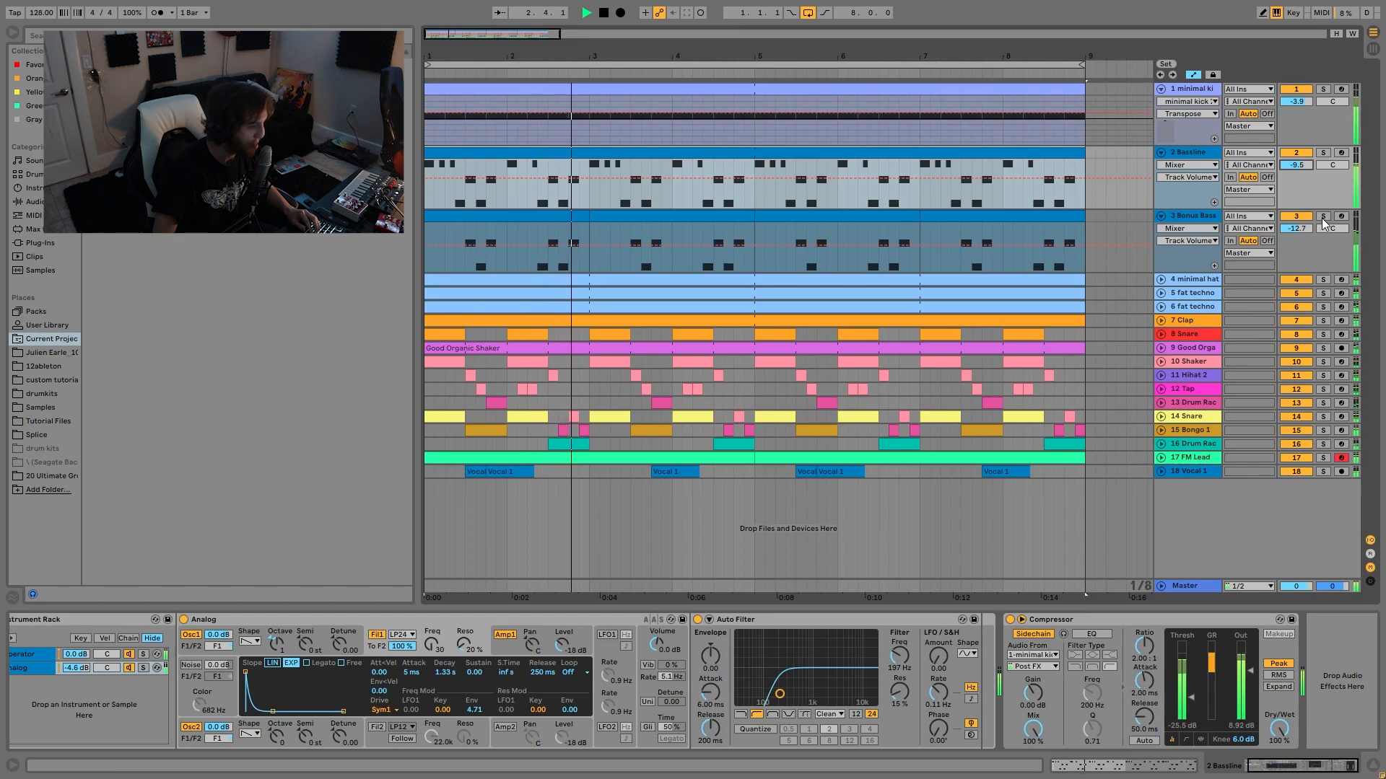
pyautogui.click(1182, 220)
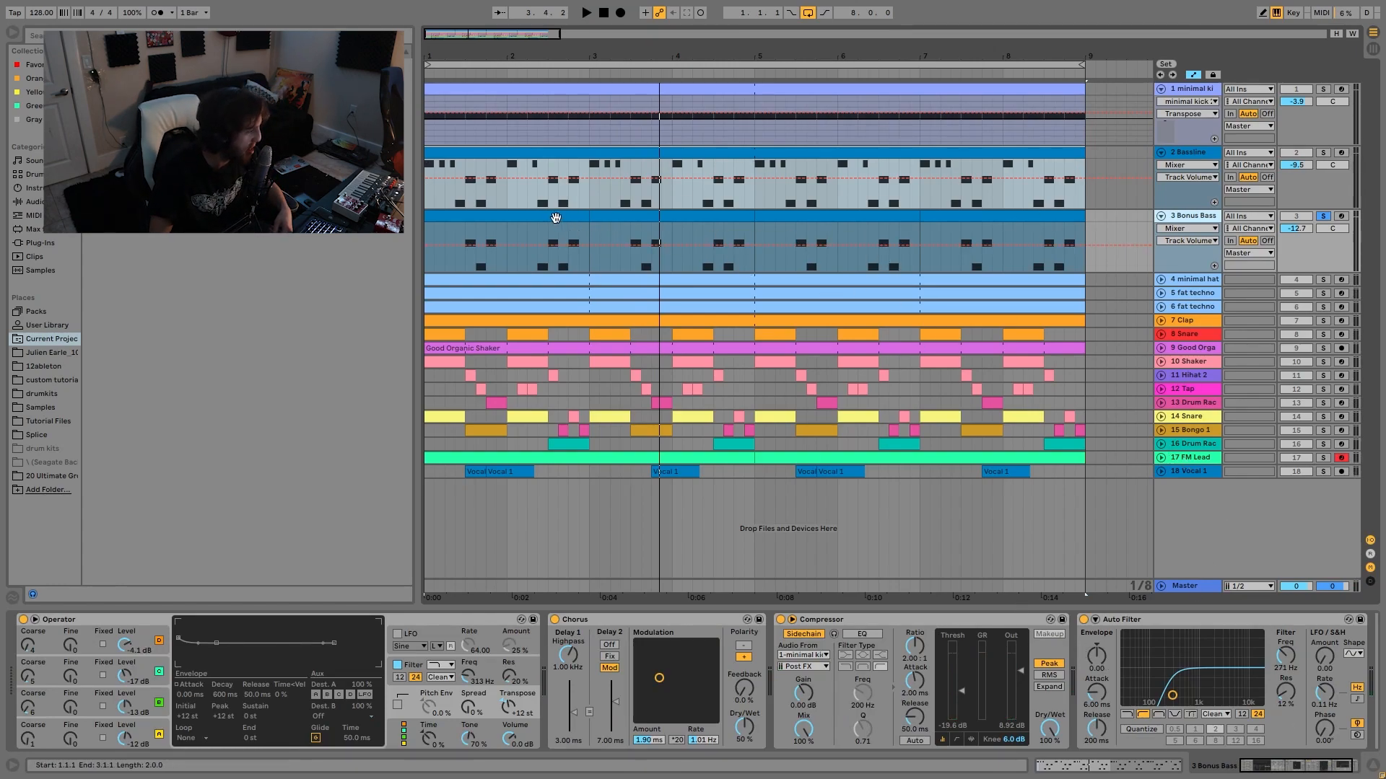
pyautogui.click(555, 218)
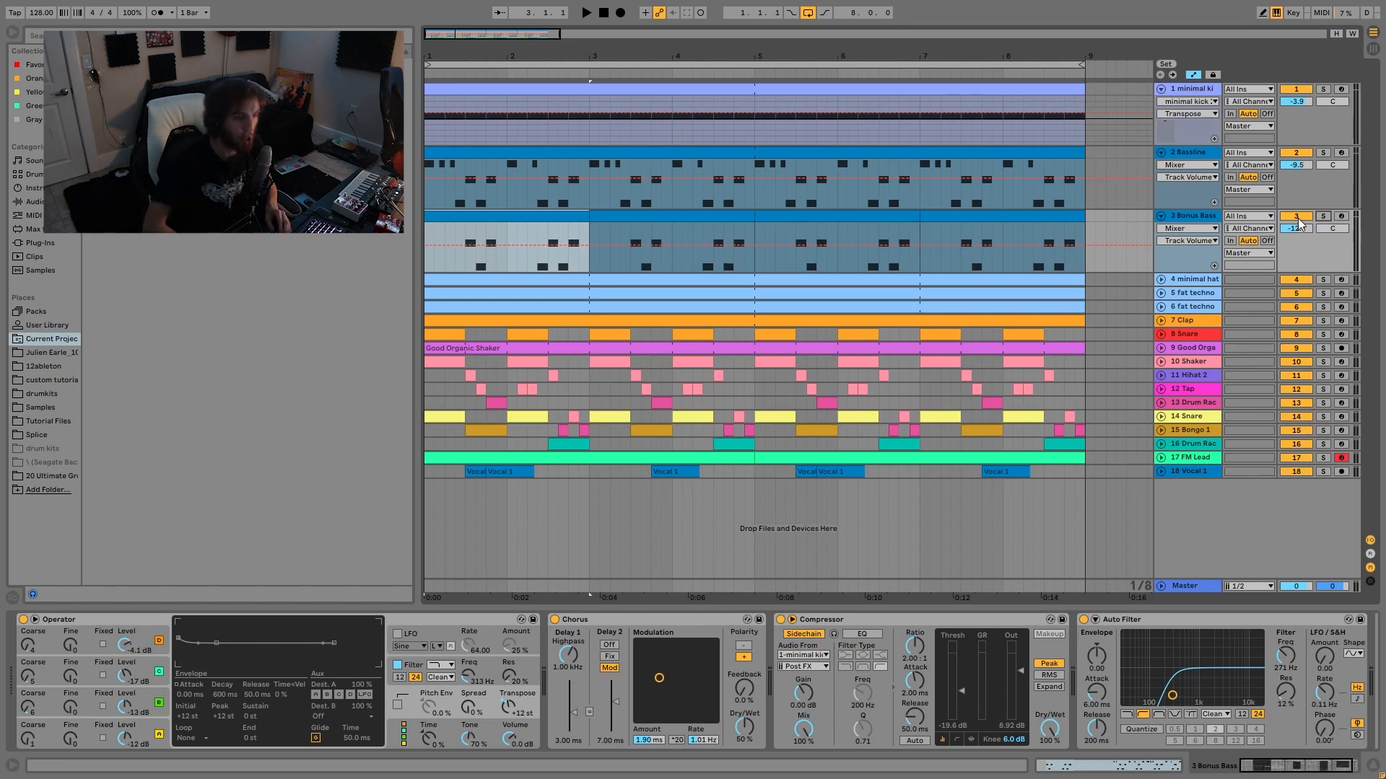
pyautogui.press('space')
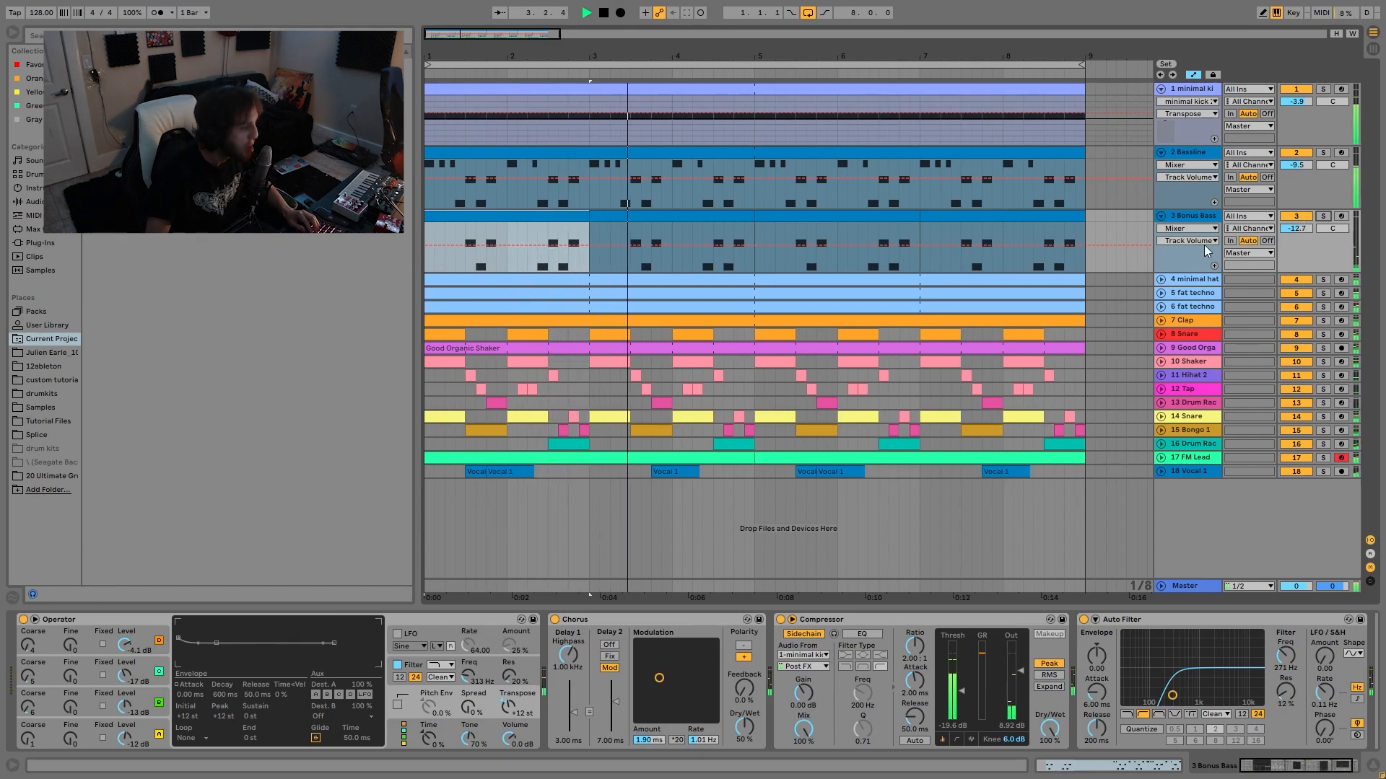
# - Open the first Bonus Bass clip's notes and solo the track to examine its note pattern during playback
pyautogui.doubleClick(523, 220)
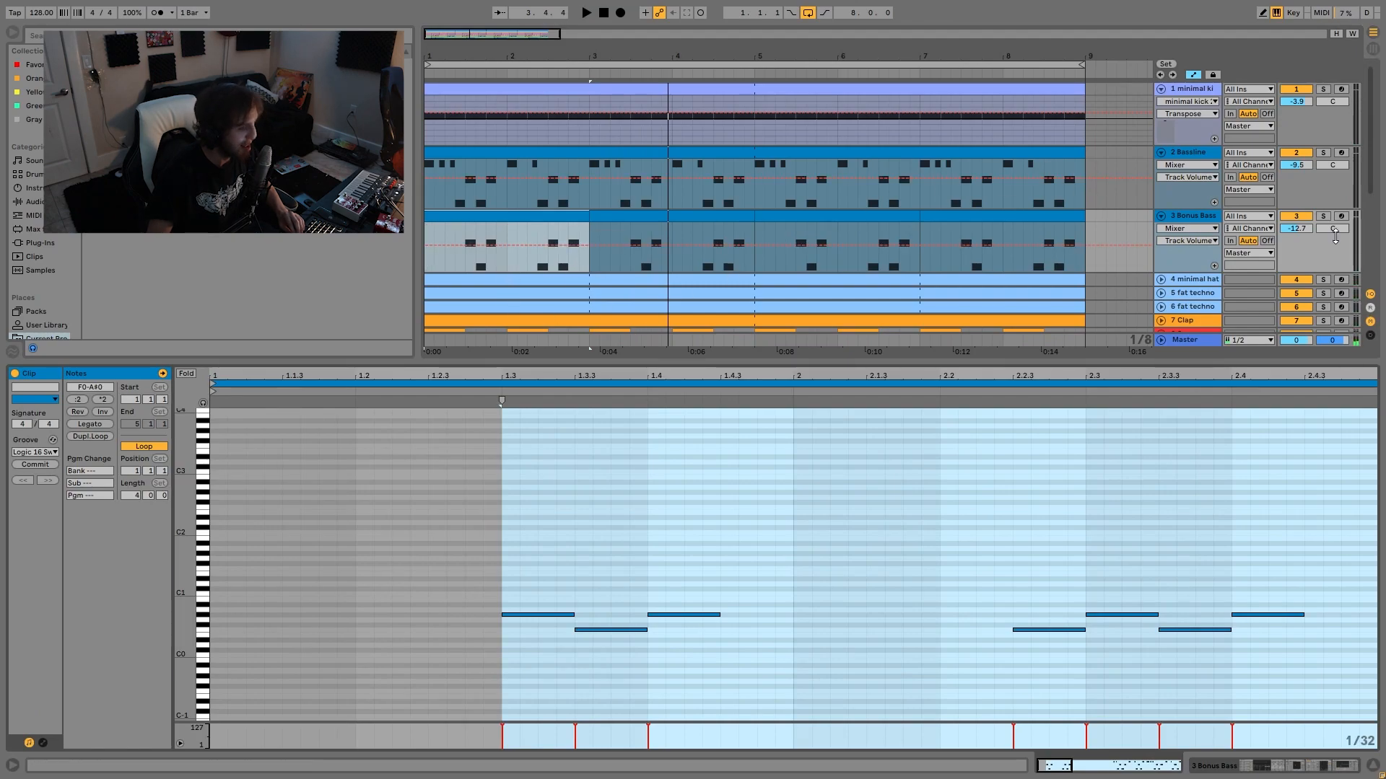
pyautogui.click(1320, 219)
pyautogui.click(1323, 218)
pyautogui.press('space')
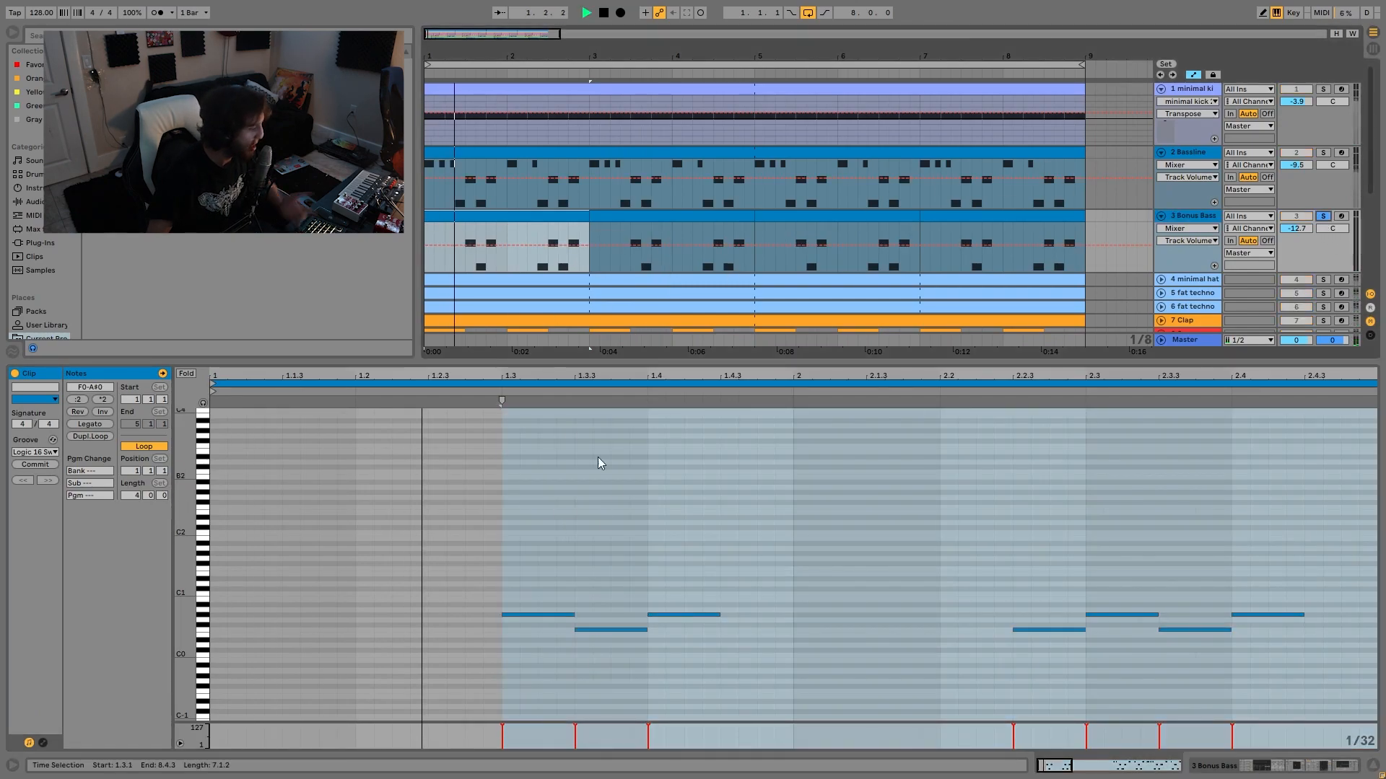
pyautogui.press('space')
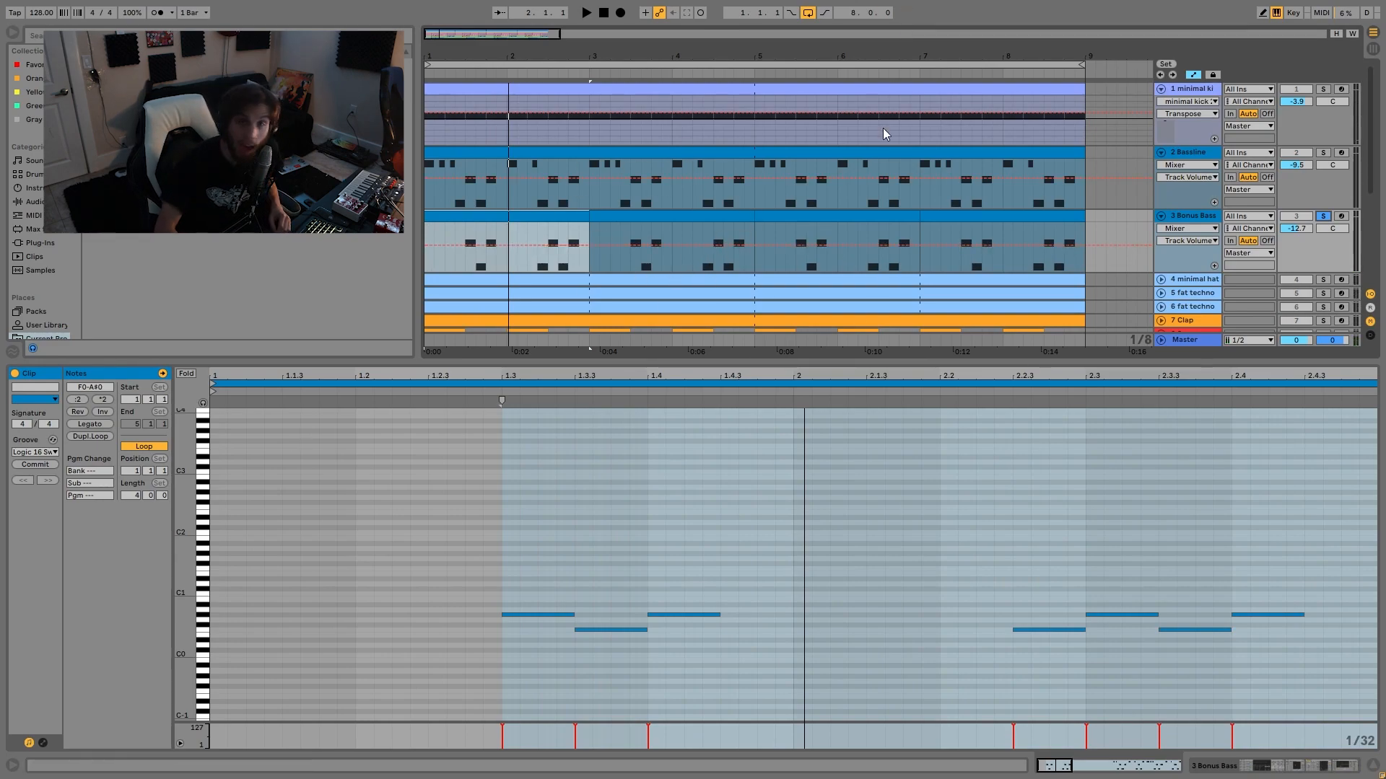
# - Return to the Bonus Bass device chain and play the soloed opening bars of the arrangement
pyautogui.doubleClick(1174, 218)
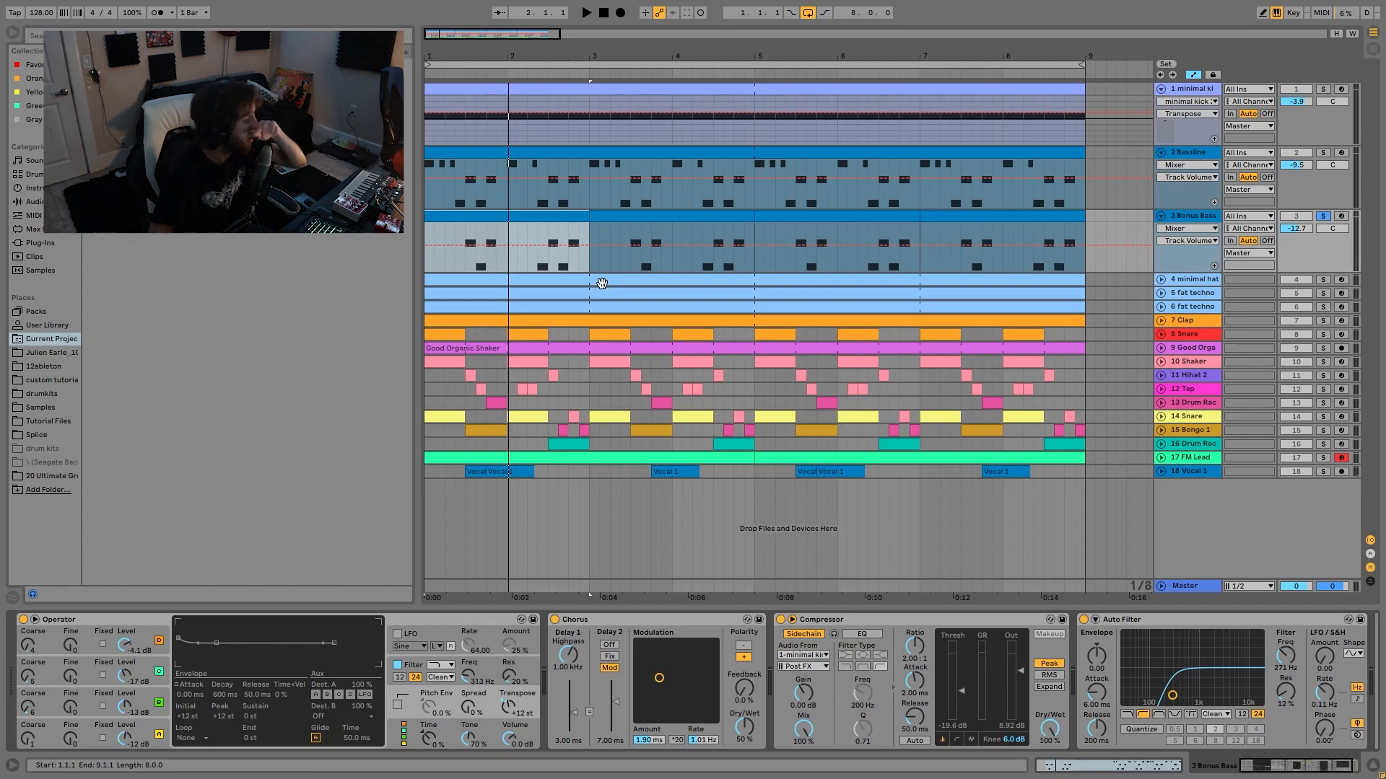
pyautogui.moveTo(453, 57); pyautogui.dragTo(514, 173)
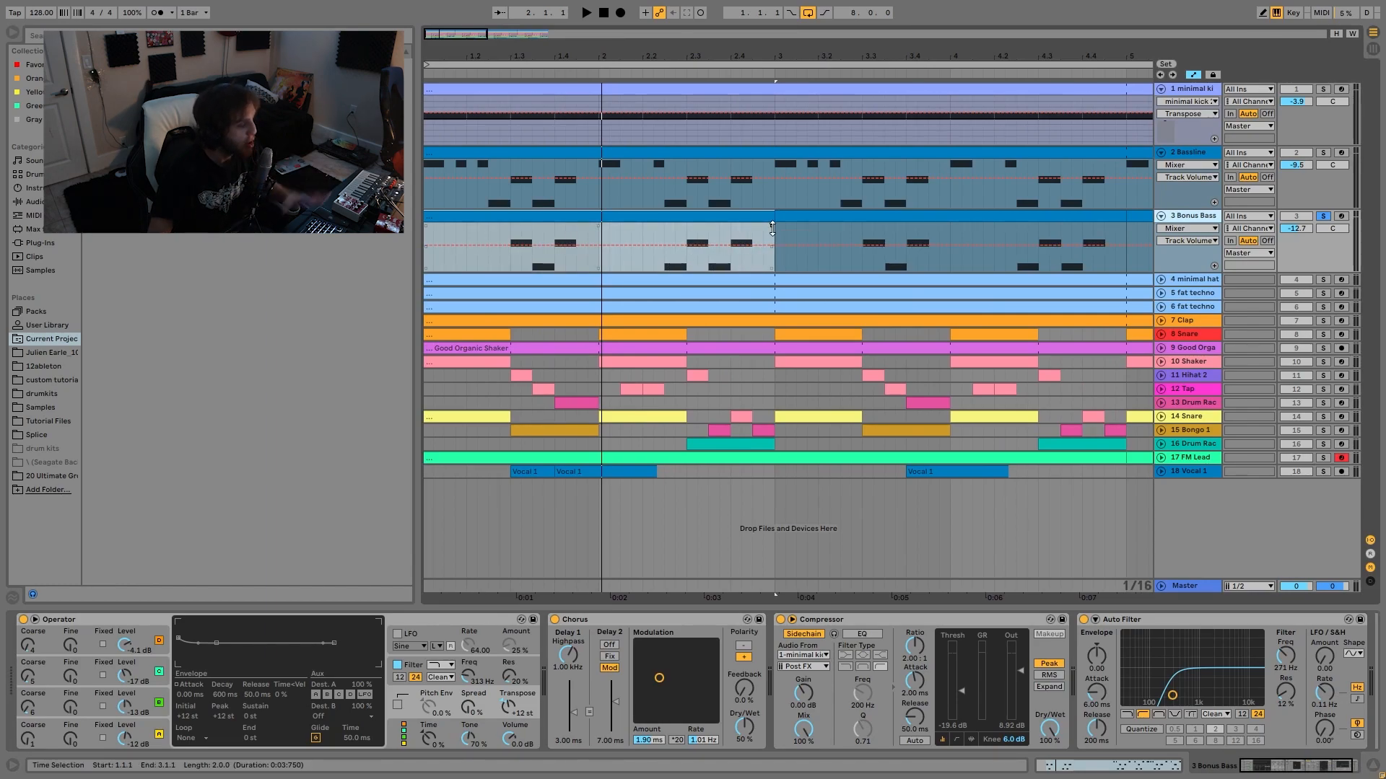
pyautogui.press('space')
pyautogui.press('space')
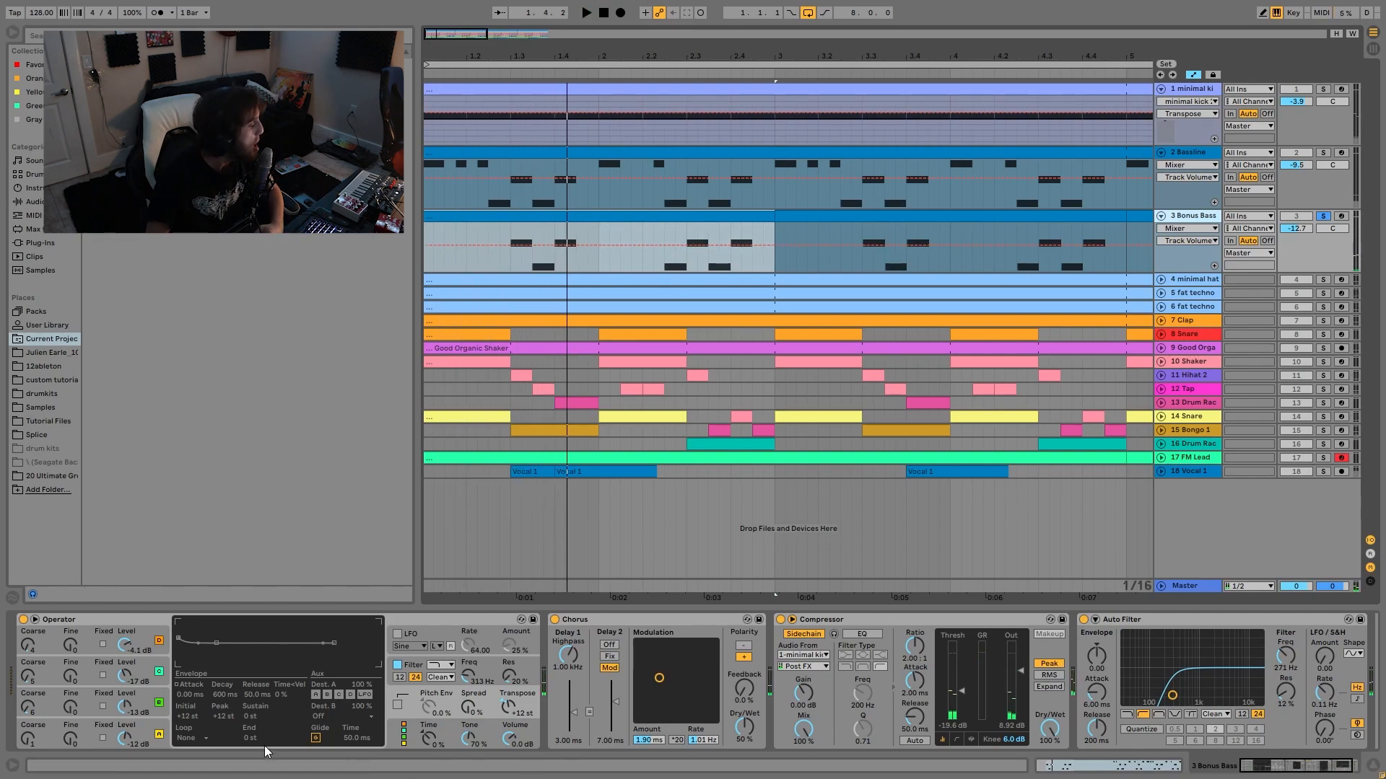
# - Examine the envelopes of oscillators A through D in the Bonus Bass's Operator, and play the soloed track
pyautogui.click(151, 736)
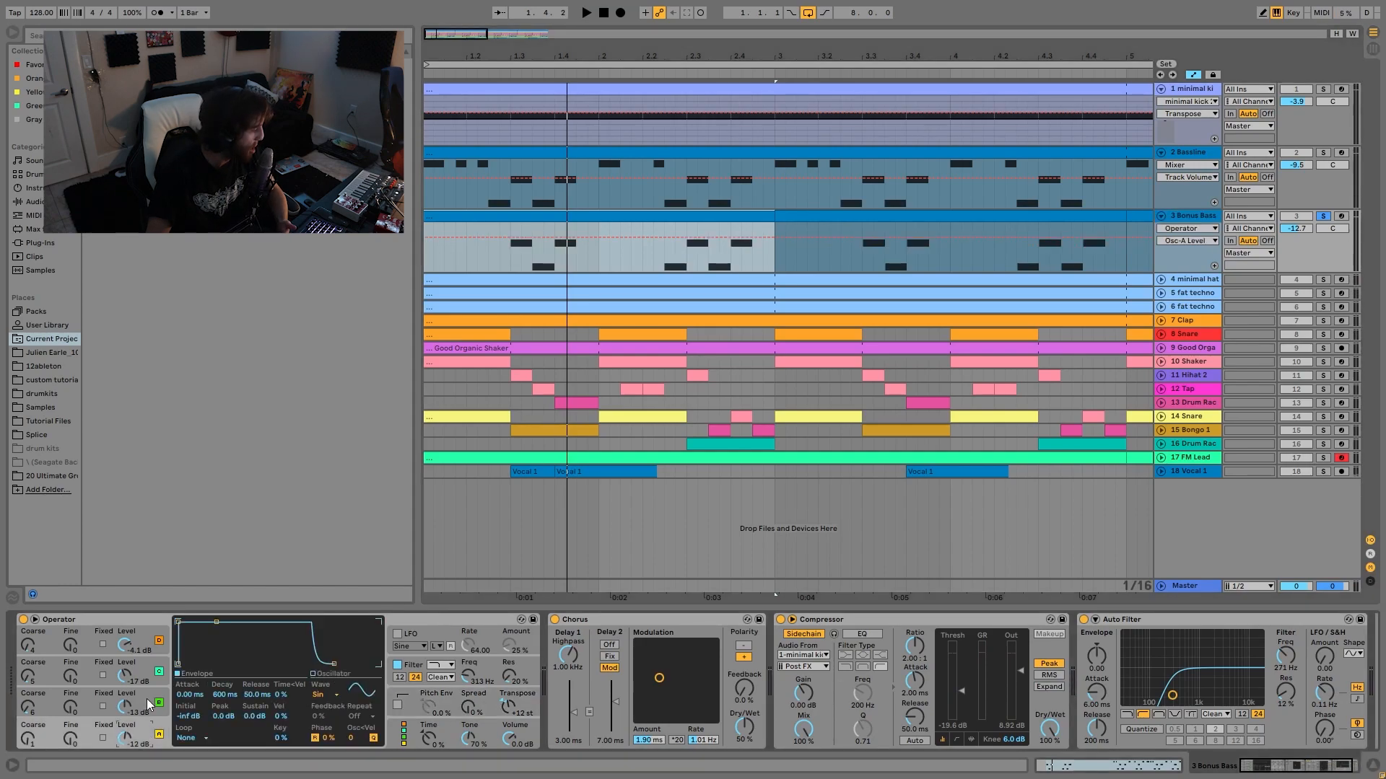
pyautogui.click(149, 703)
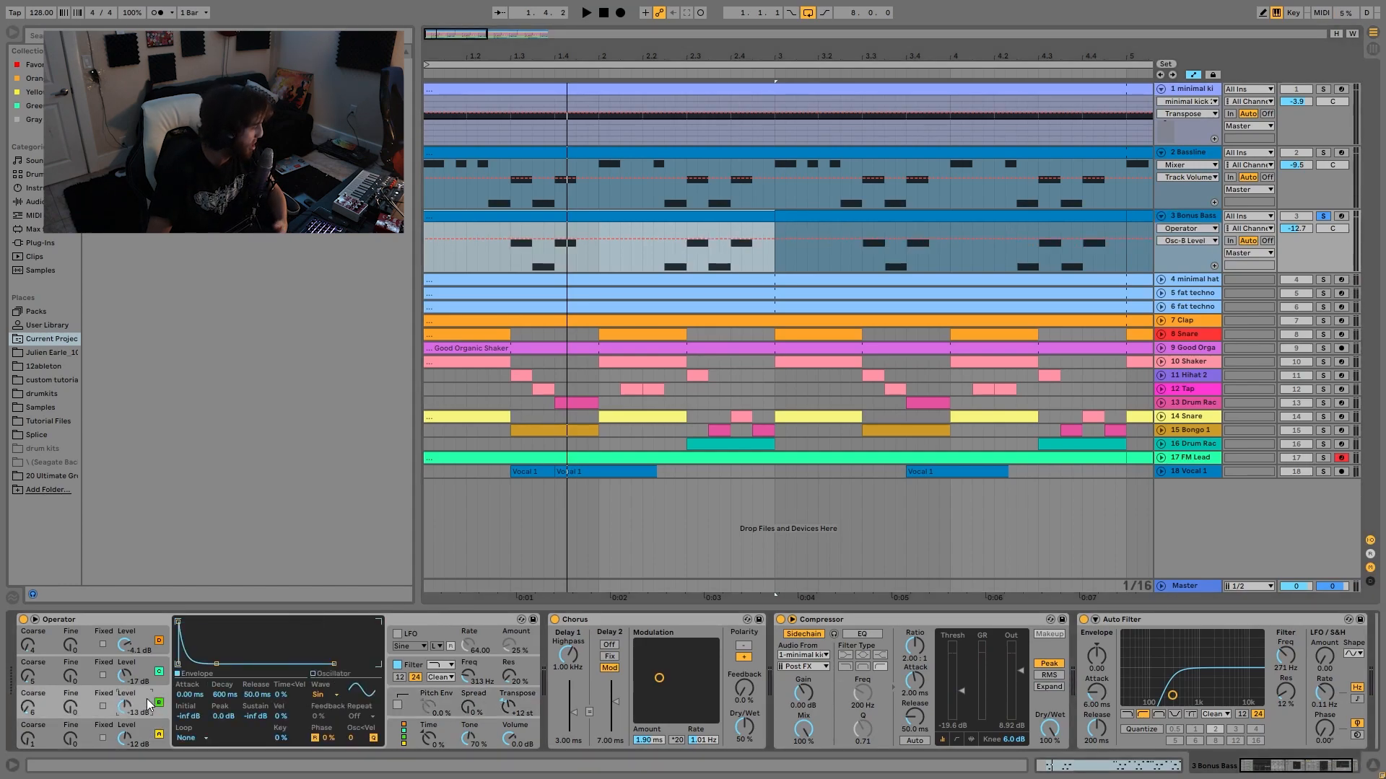
pyautogui.click(148, 675)
pyautogui.click(151, 644)
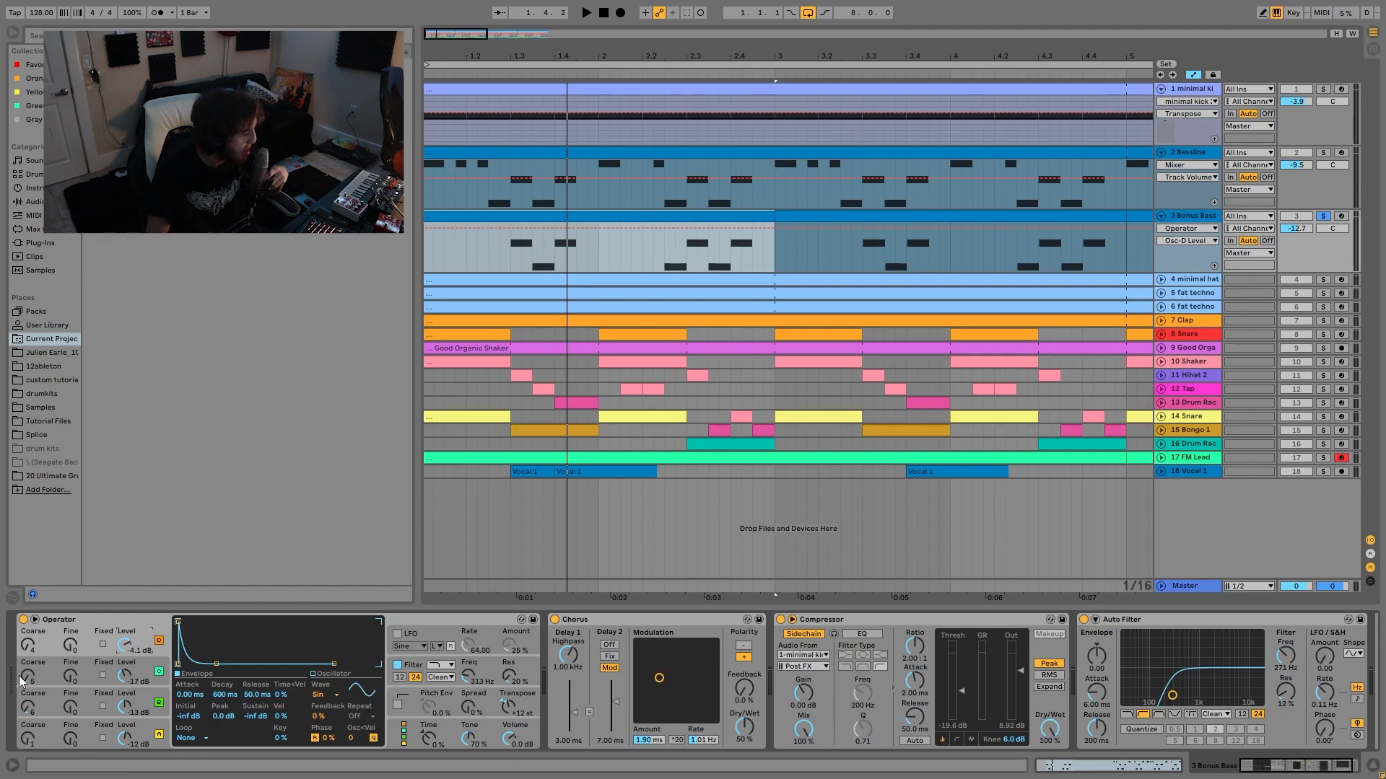
pyautogui.press('space')
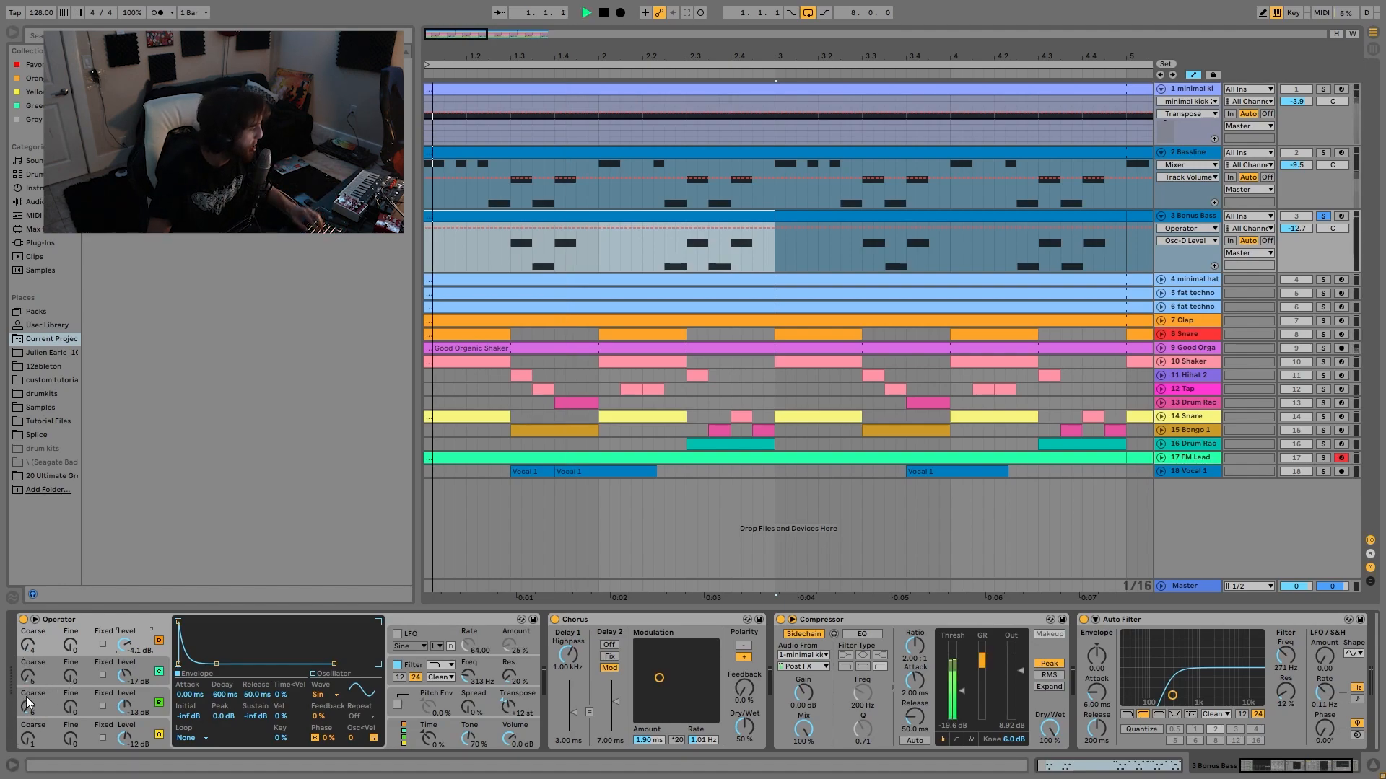
pyautogui.press('space')
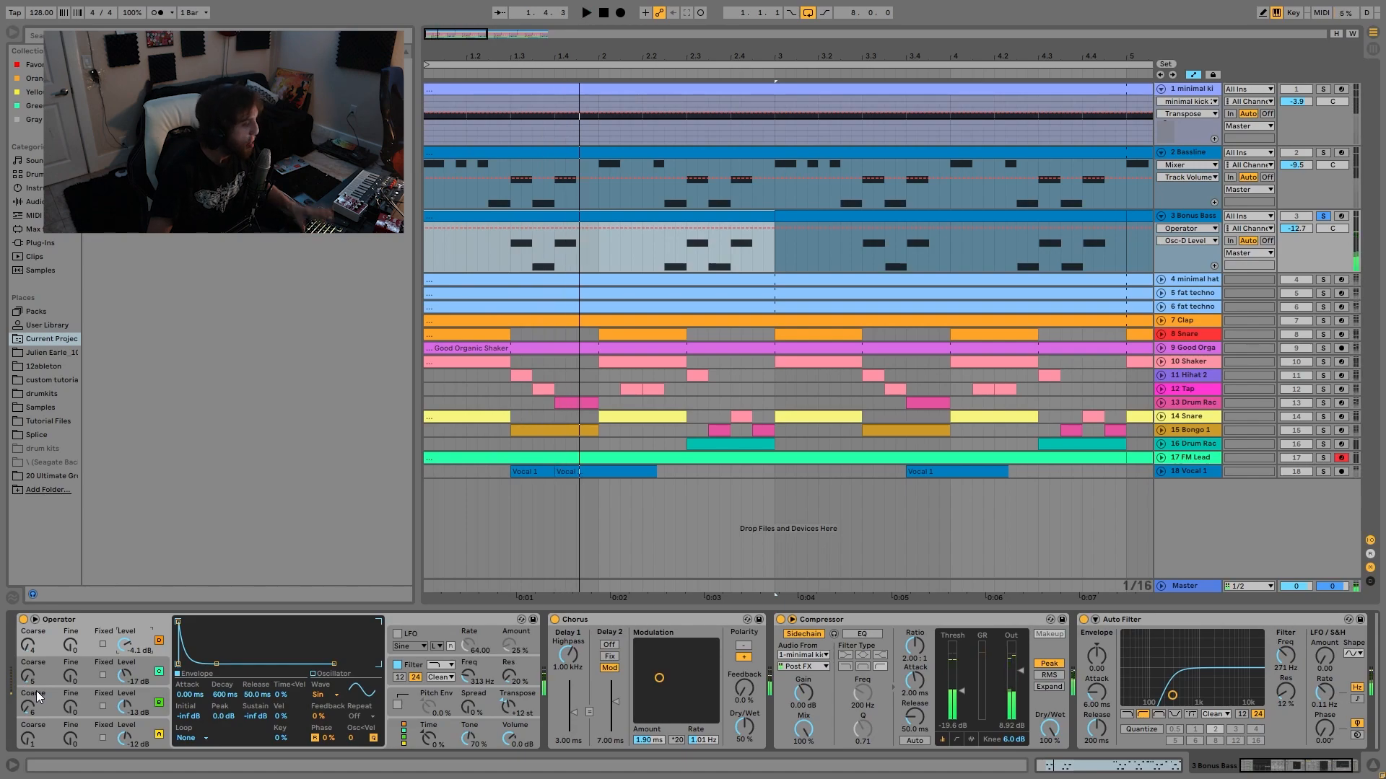
# - Try the Bonus Bass with the Coarse tuning of oscillators B, C and D reset to default, and undo the resets
pyautogui.click(26, 704)
pyautogui.doubleClick(27, 672)
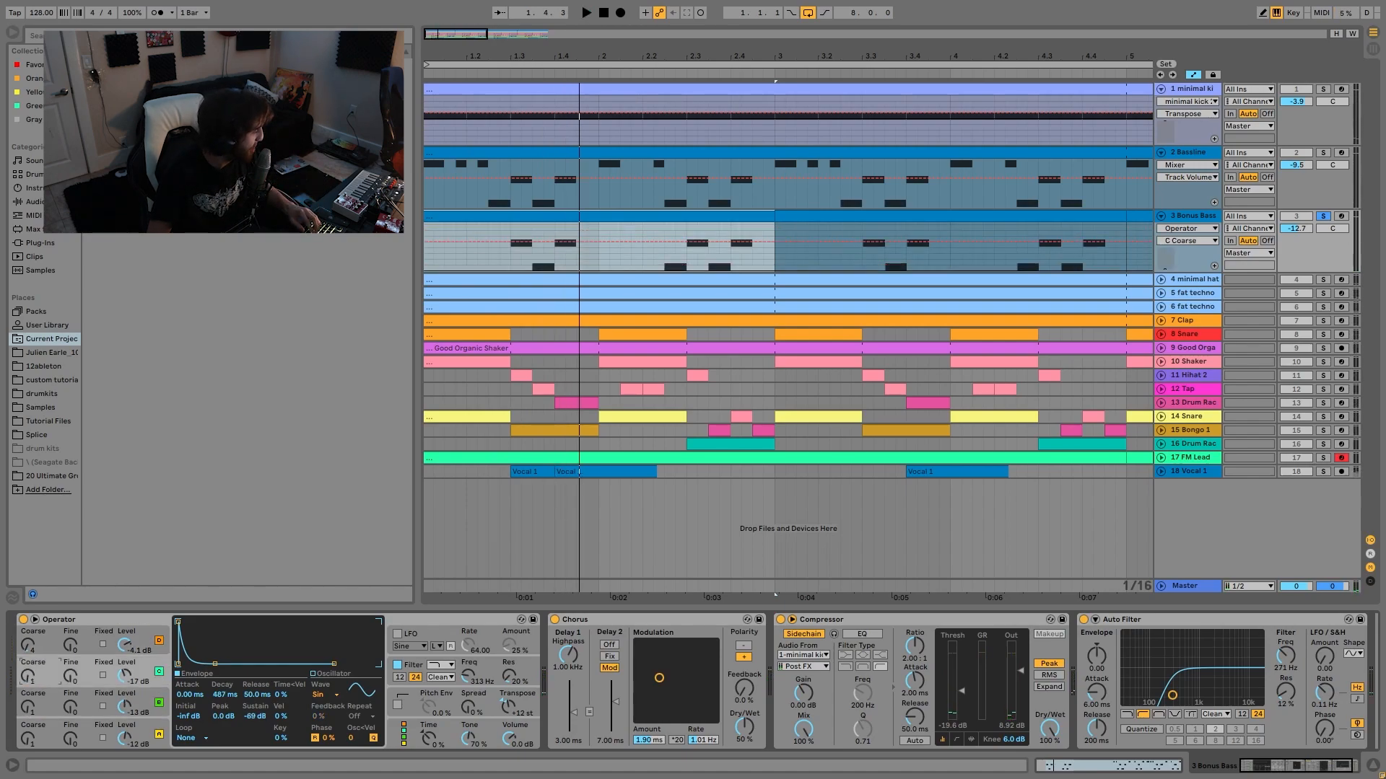
pyautogui.doubleClick(28, 643)
pyautogui.press('space')
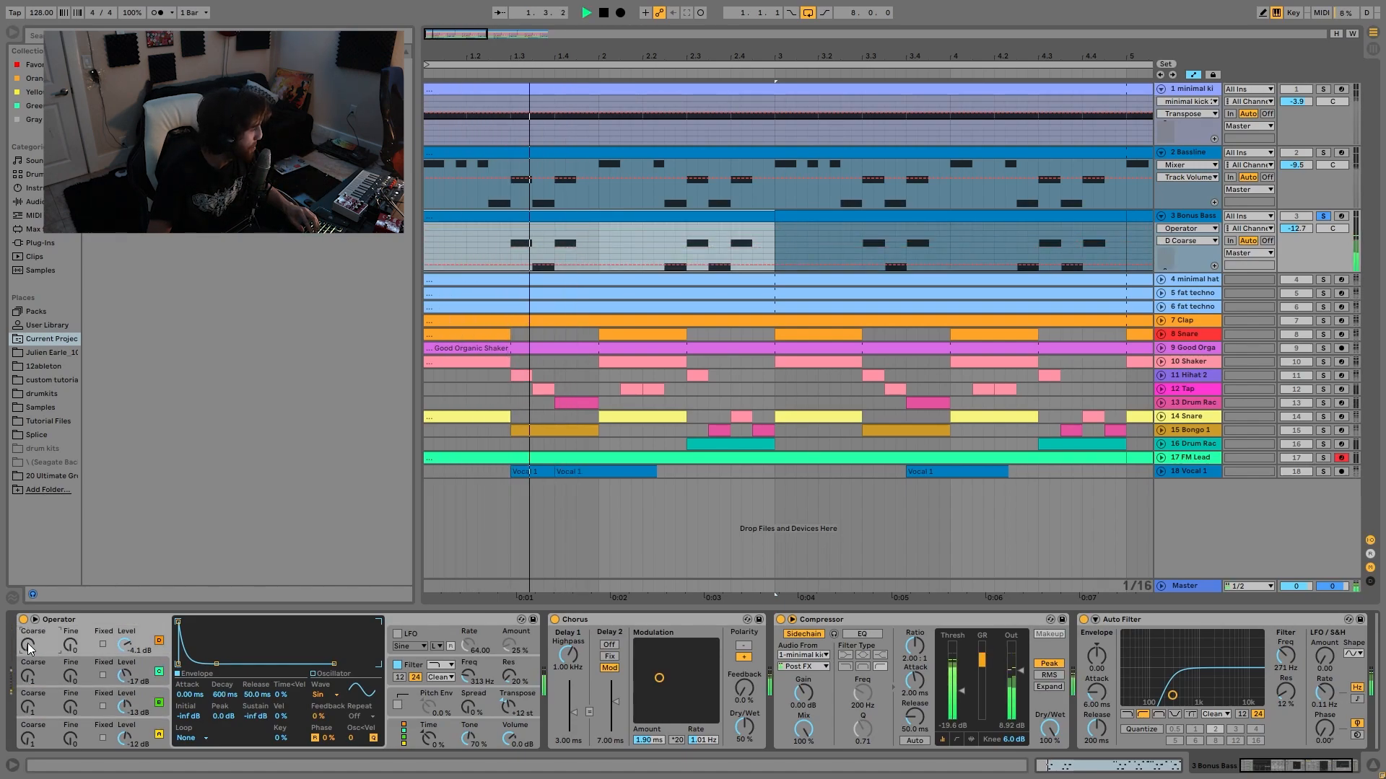
pyautogui.hotkey('ctrl', 'z')
pyautogui.hotkey('ctrl', 'z')
pyautogui.hotkey('ctrl', 'z')
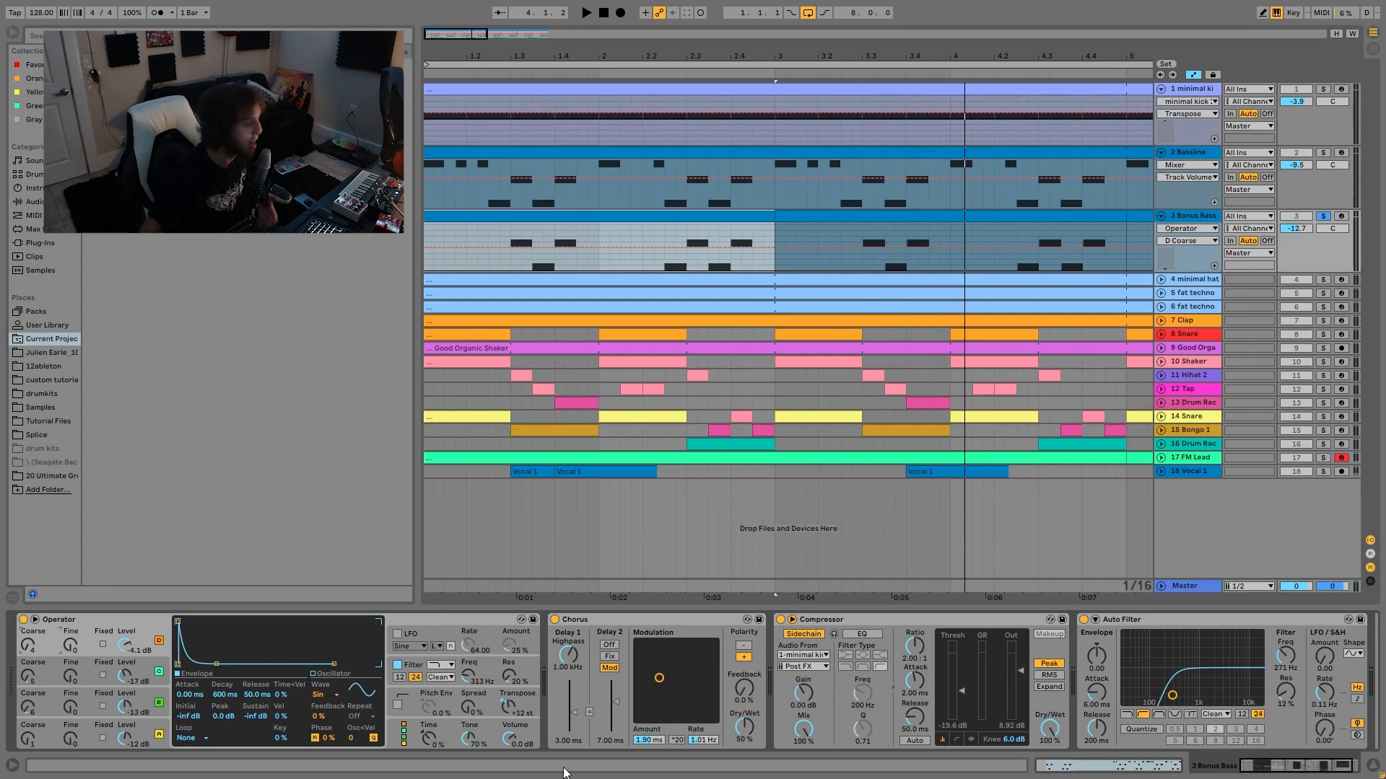
# - Display the filter envelope in the Bonus Bass's Operator
pyautogui.click(415, 663)
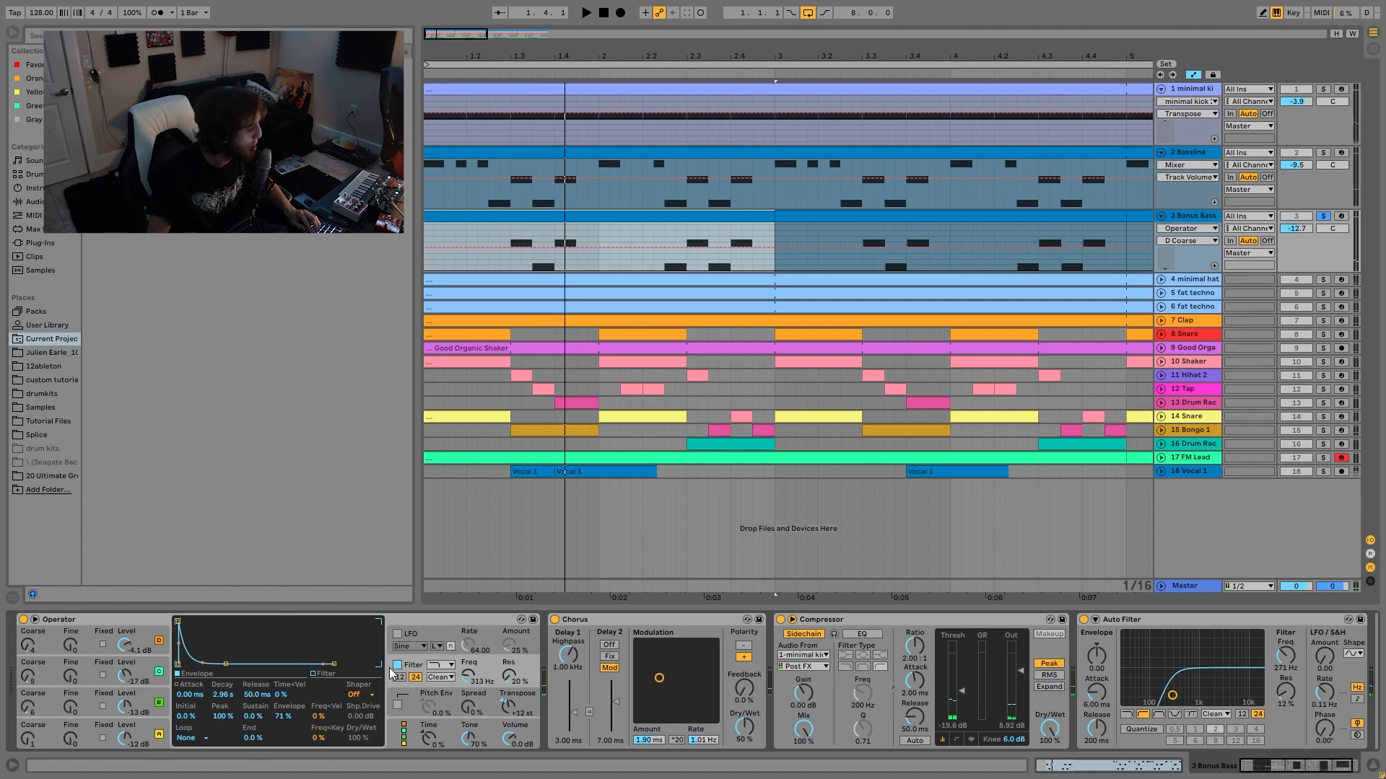
# - Try the Bonus Bass with Operator's filter switched off, and restore the filter
pyautogui.click(396, 666)
pyautogui.press('space')
pyautogui.click(397, 667)
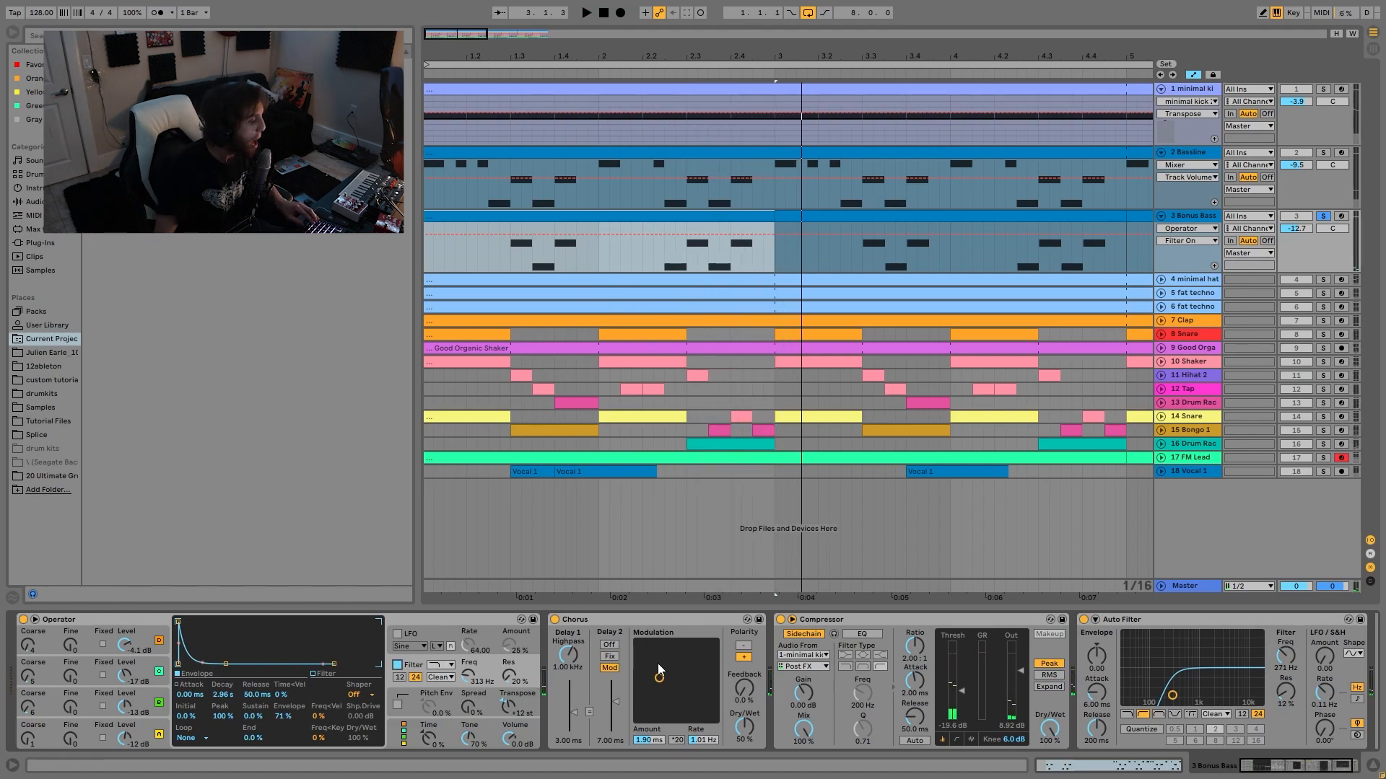
pyautogui.hscroll(3, 660, 722)
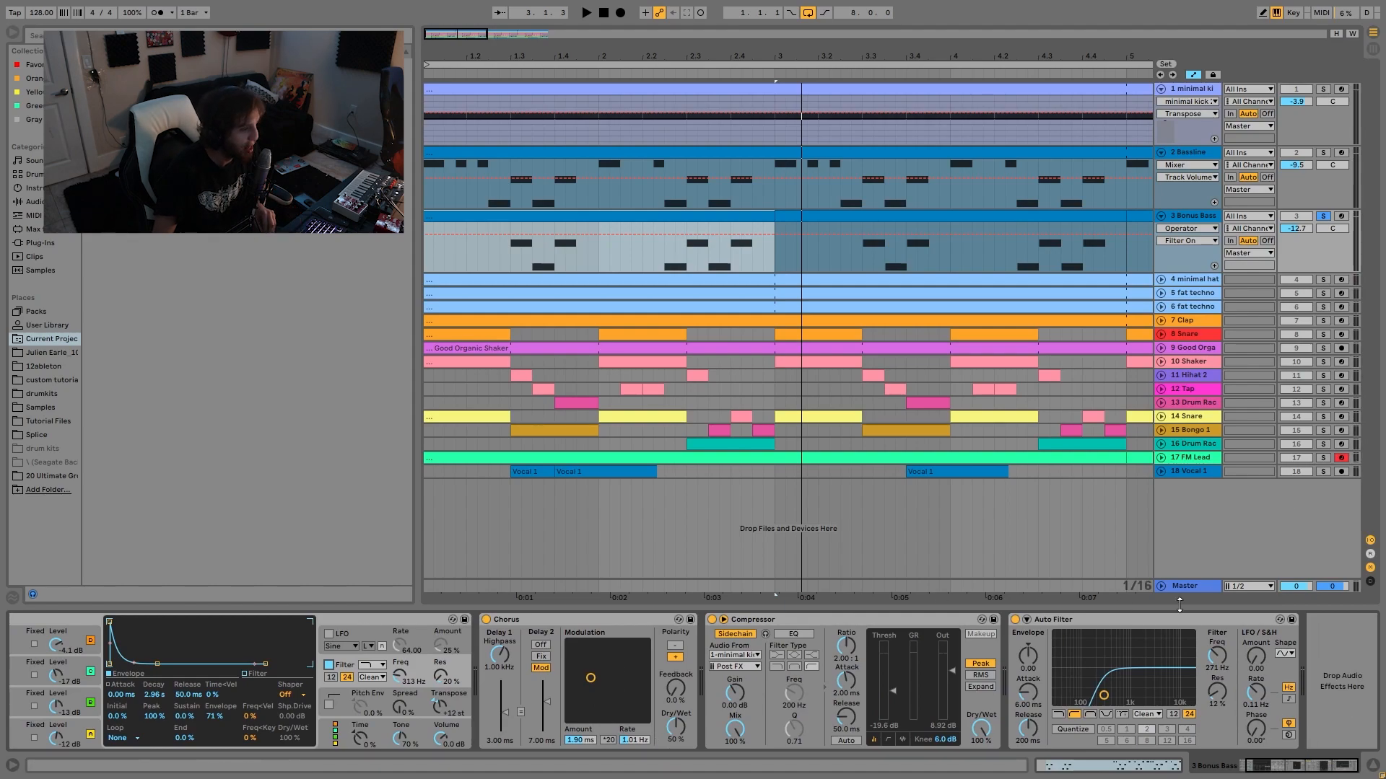
# - Solo the Bassline track and play it from the start of the arrangement
pyautogui.click(1323, 153)
pyautogui.press('space')
pyautogui.press('space')
# - Solo the minimal hat and both fat techno hat tracks together and play them
pyautogui.click(1324, 279)
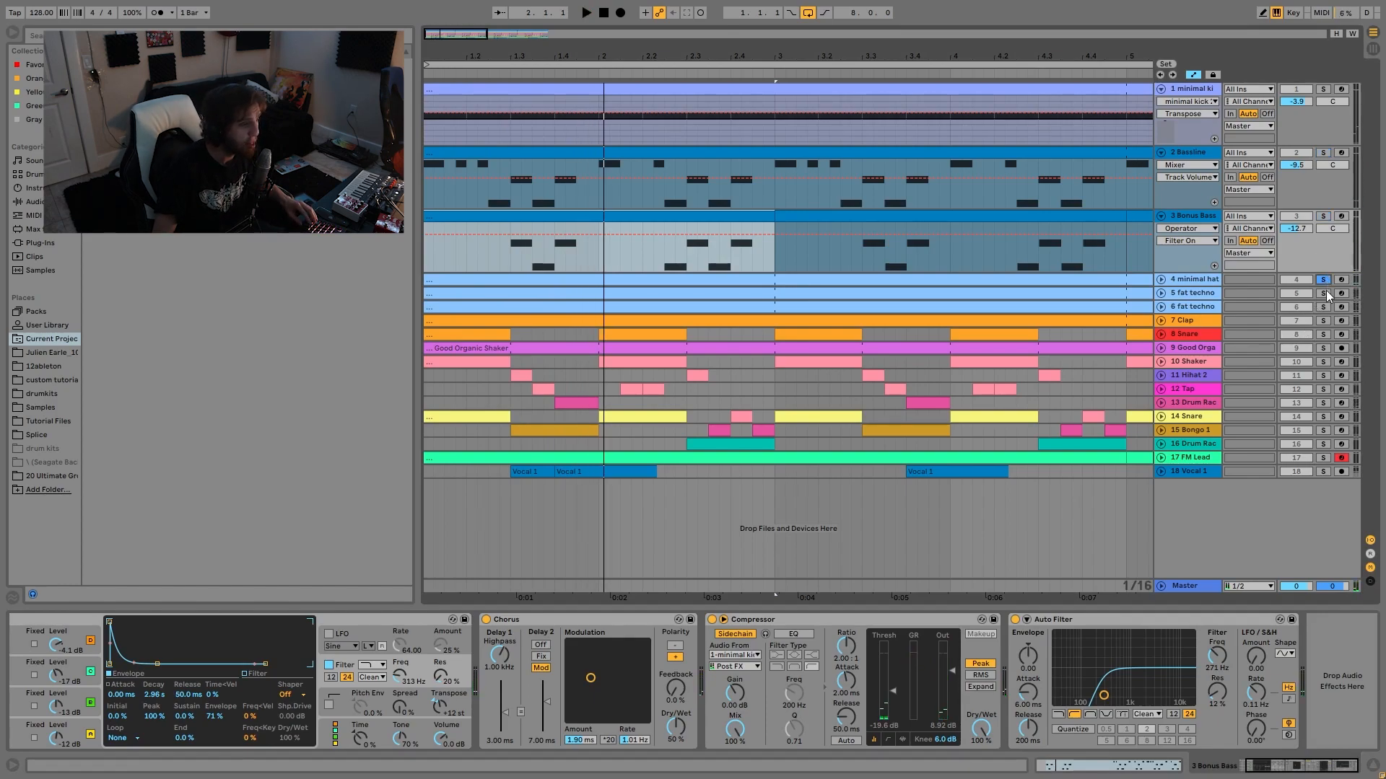
pyautogui.click(1323, 307)
pyautogui.press('space')
pyautogui.press('space')
pyautogui.press('space')
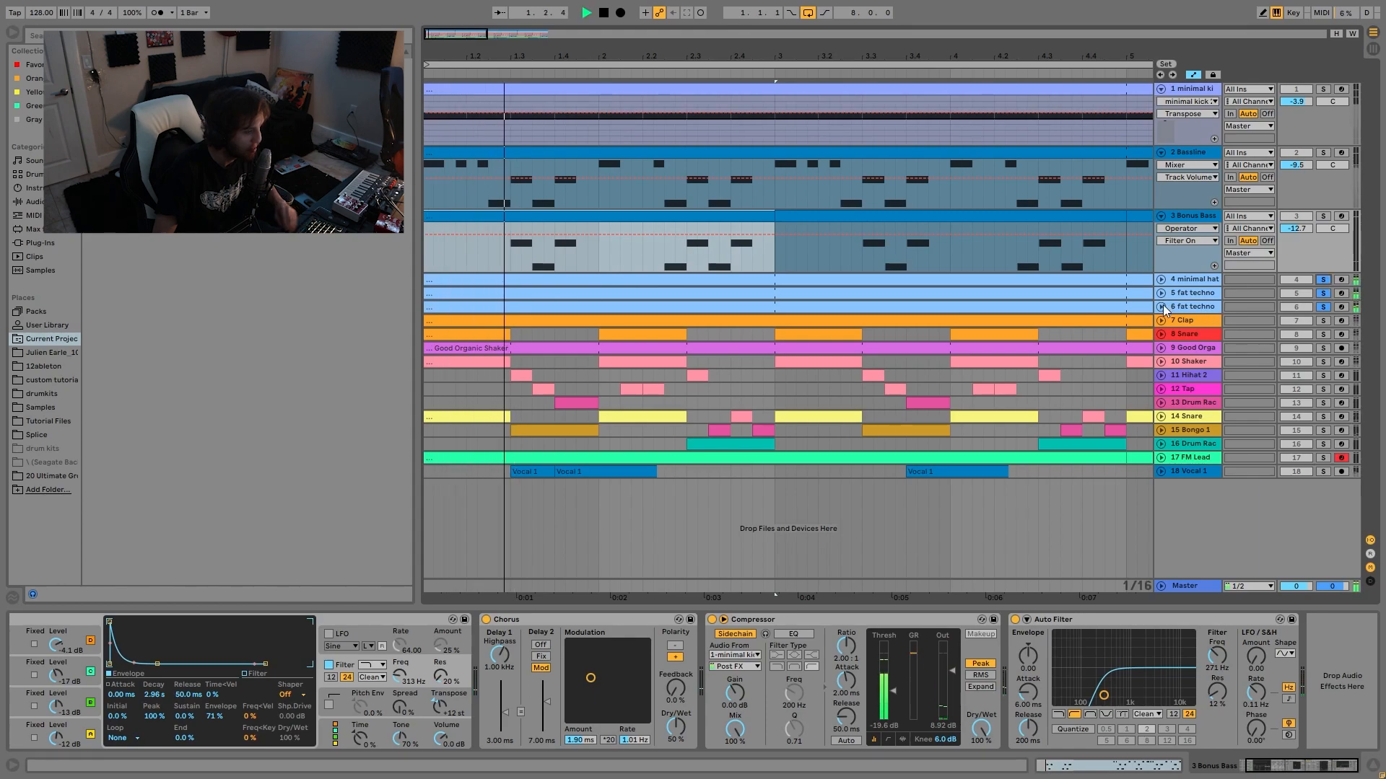
# - Unfold the minimal hat and both fat techno hat tracks to show their notes, and stop playback
pyautogui.click(1161, 306)
pyautogui.click(1160, 293)
pyautogui.click(1161, 279)
pyautogui.press('space')
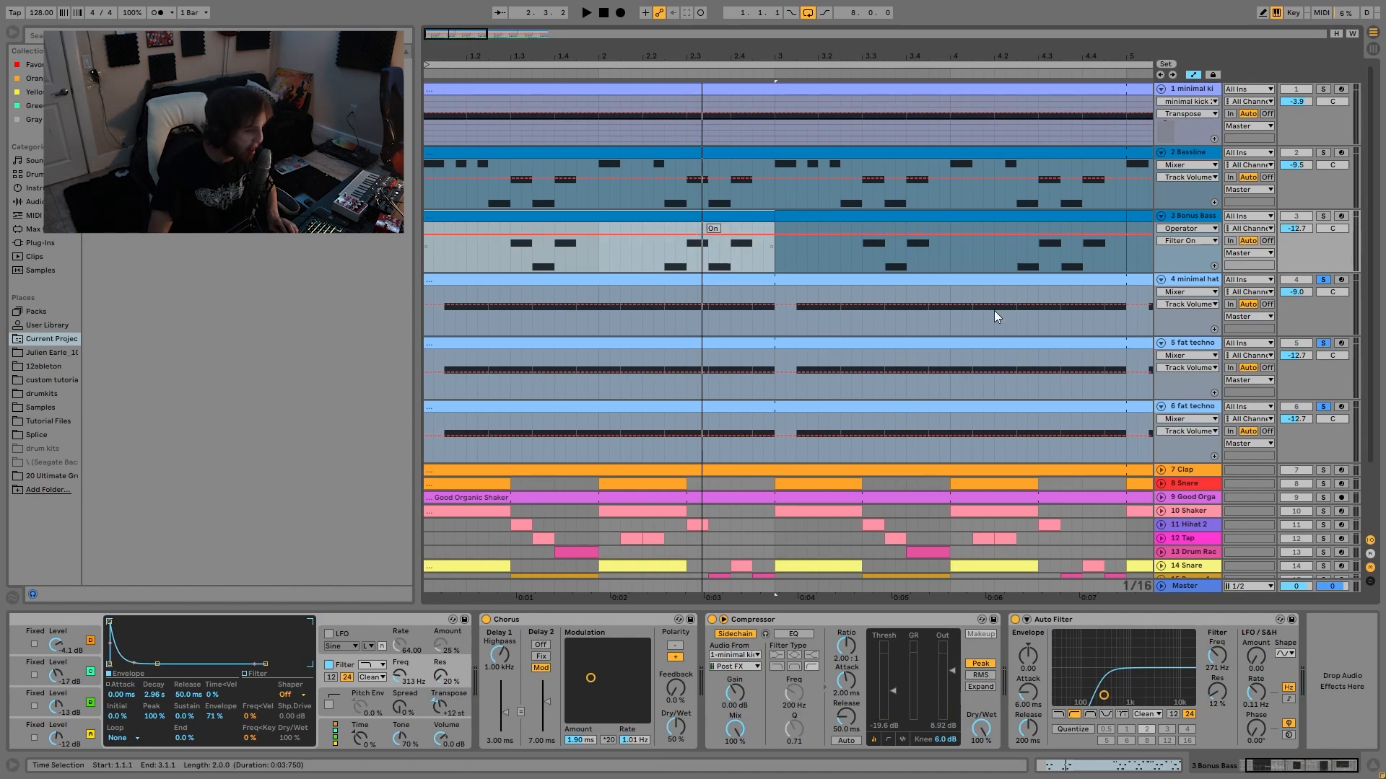
# - Display the Simpler controls of the fat techno hat 3 track
pyautogui.scroll(-2, 958, 405)
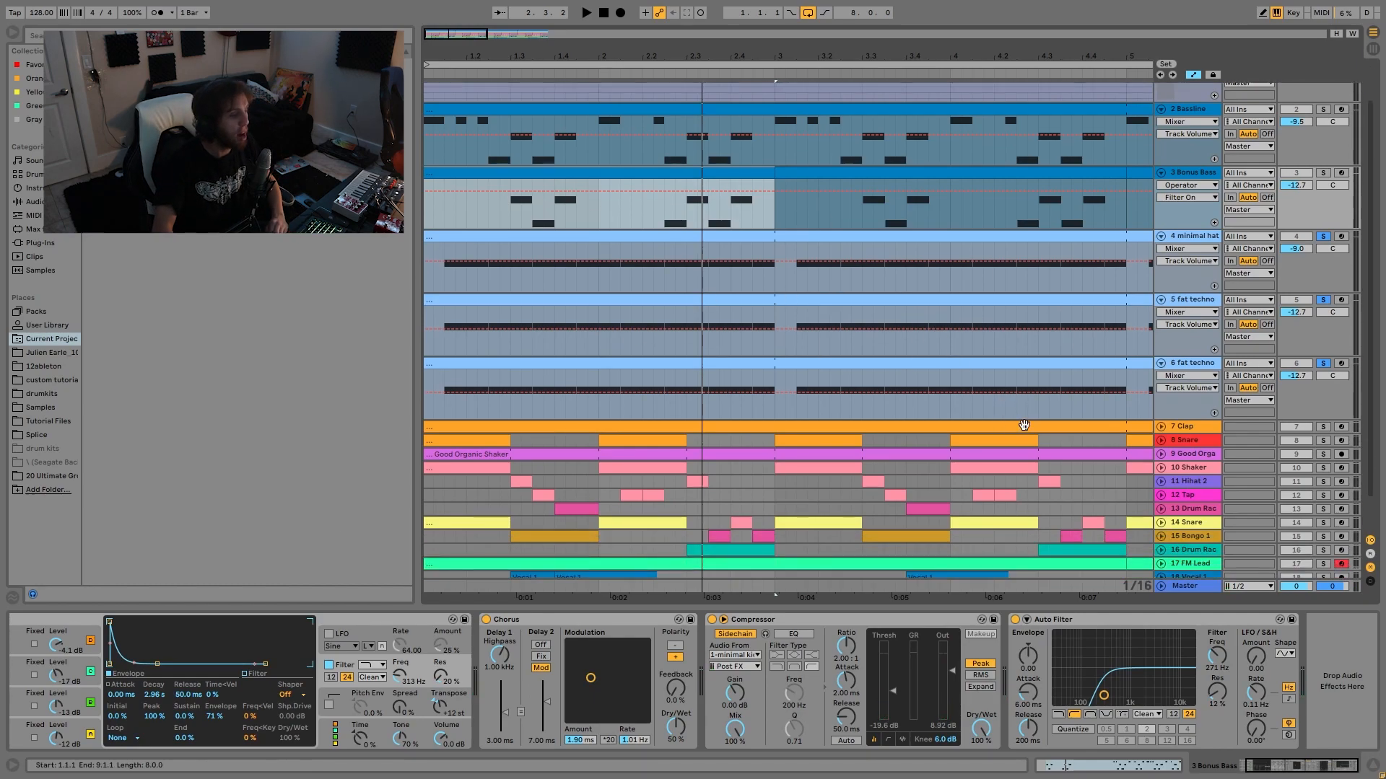
pyautogui.click(1192, 364)
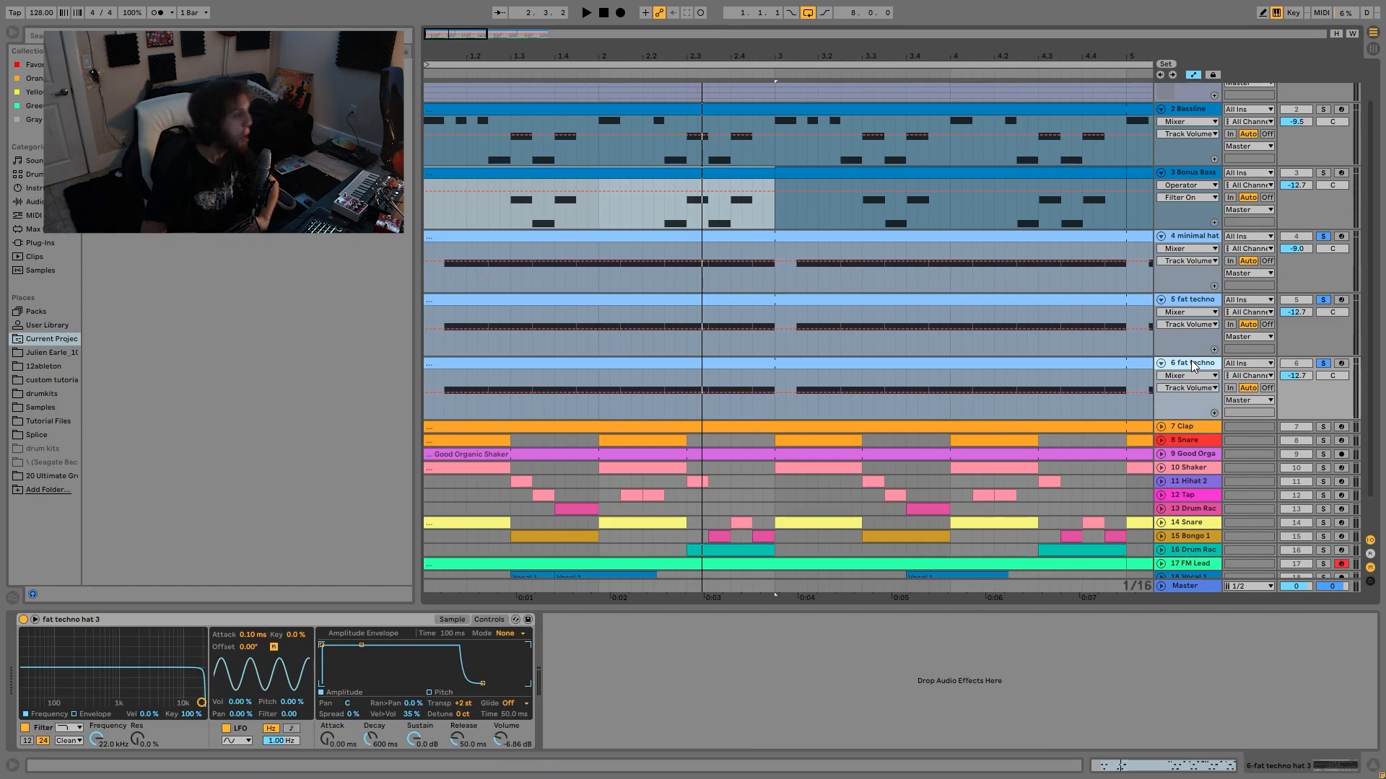
pyautogui.scroll(2, 1234, 221)
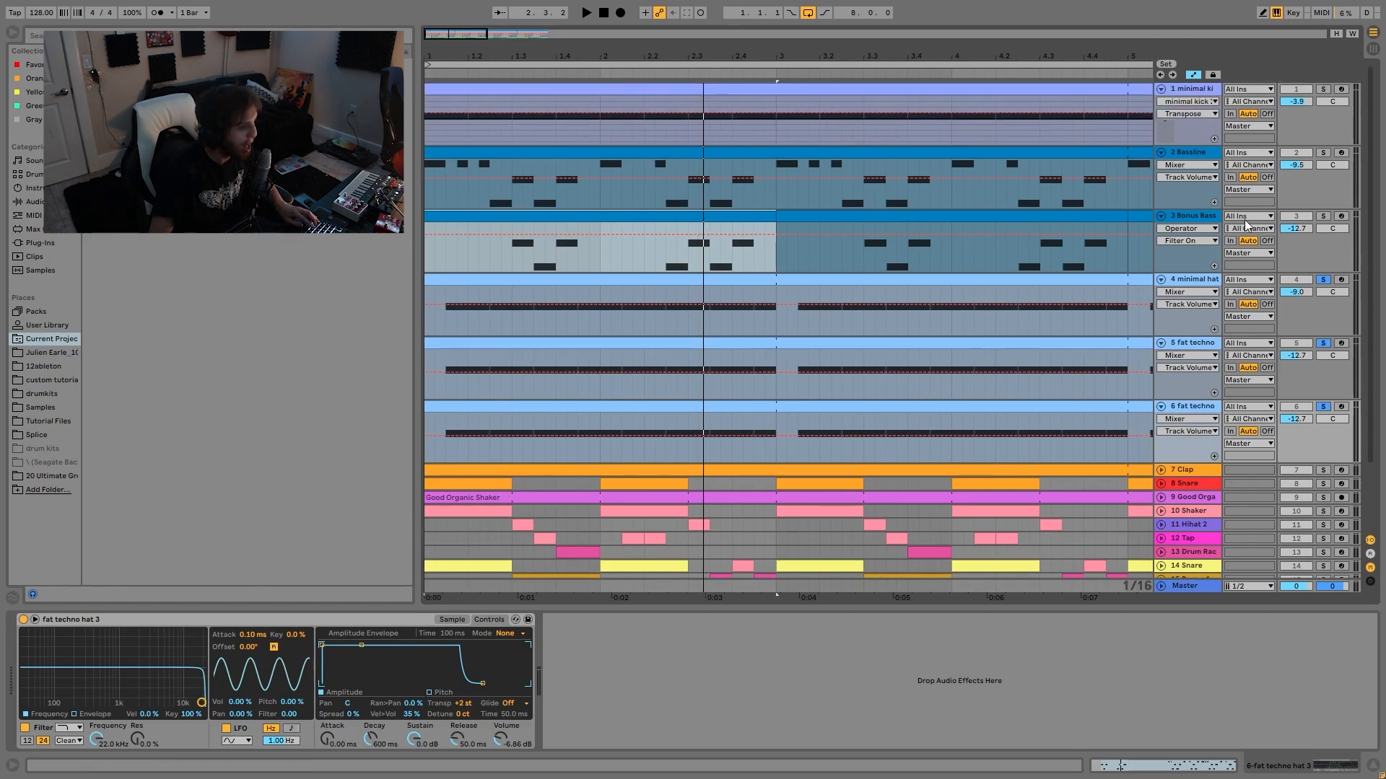
# - Audition the three soloed hats together with the kick, and take the kick out of the solo
pyautogui.press('space')
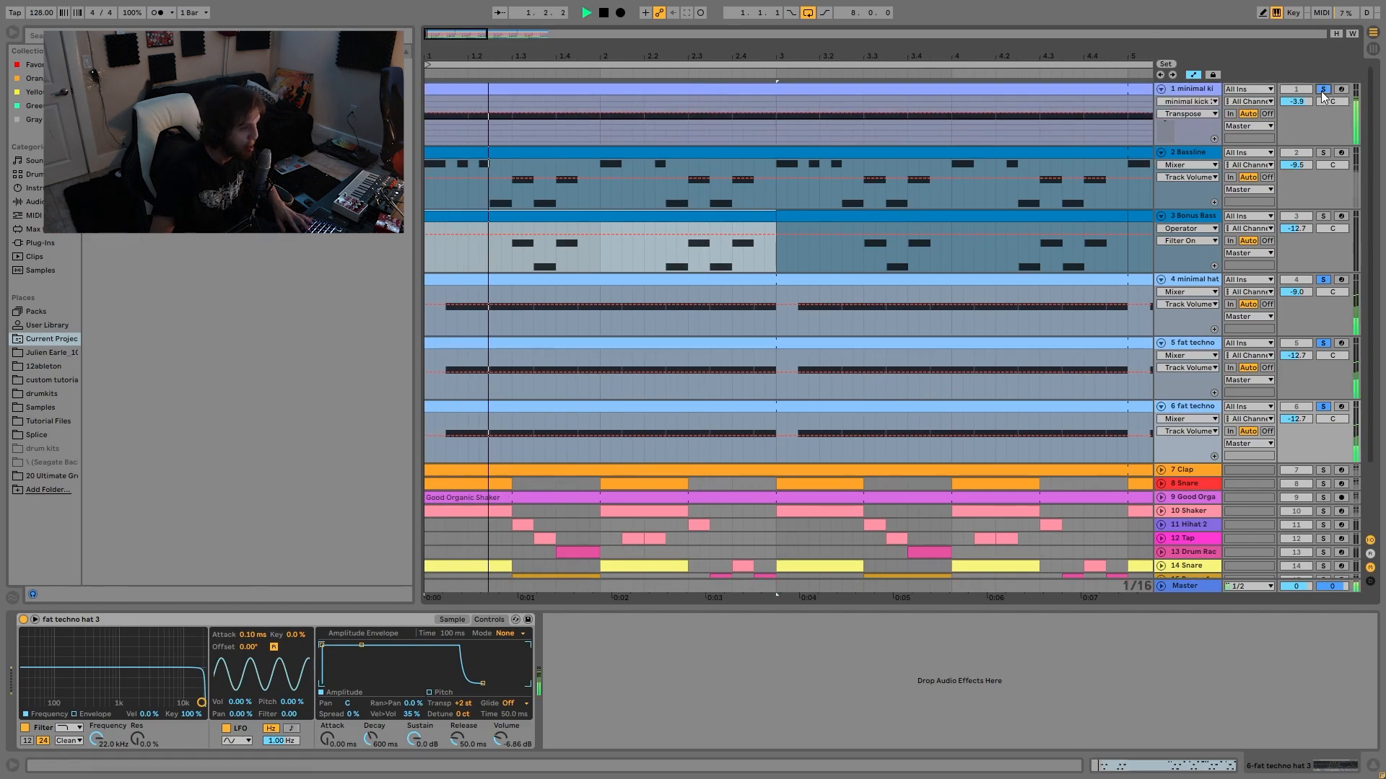
pyautogui.press('space')
pyautogui.click(1322, 90)
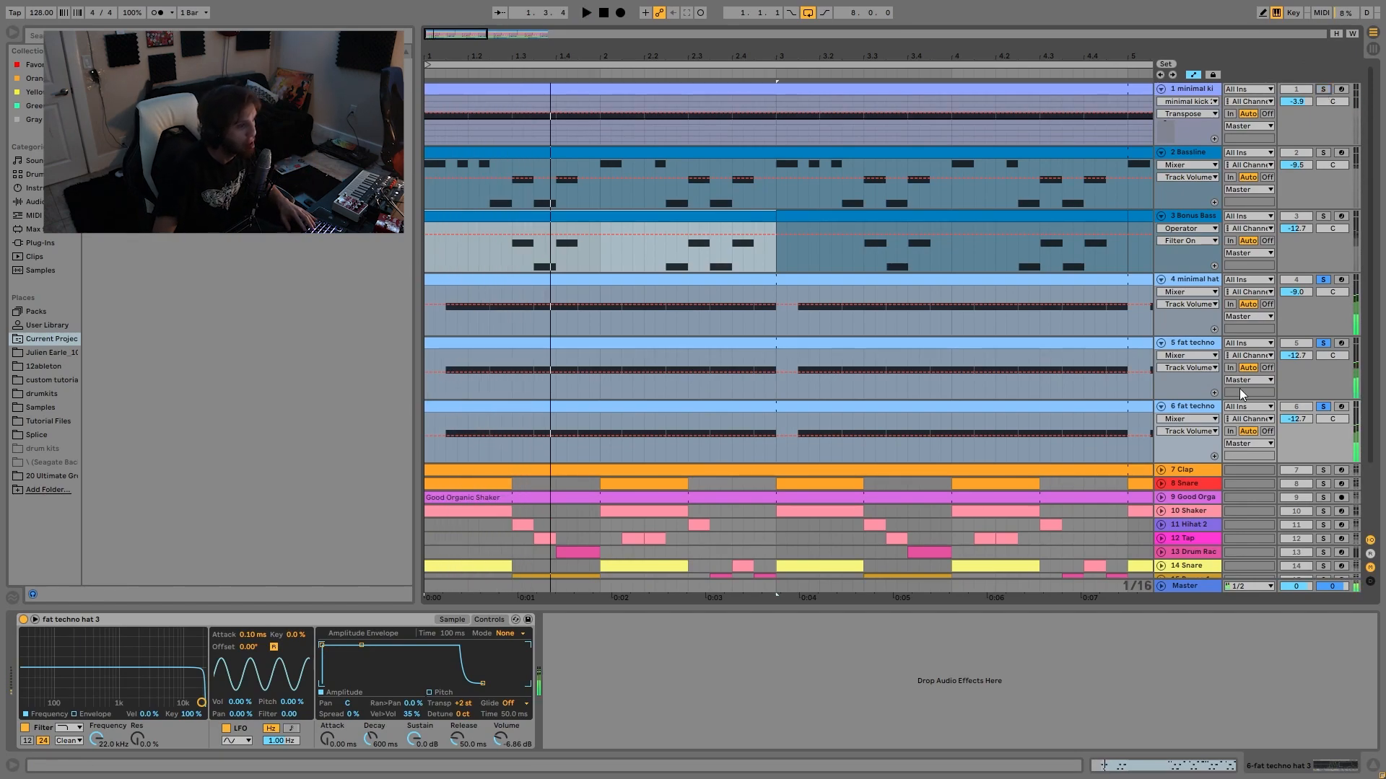
# - Play the minimal hat track on its own and display its sample waveform in Simpler
pyautogui.click(1192, 281)
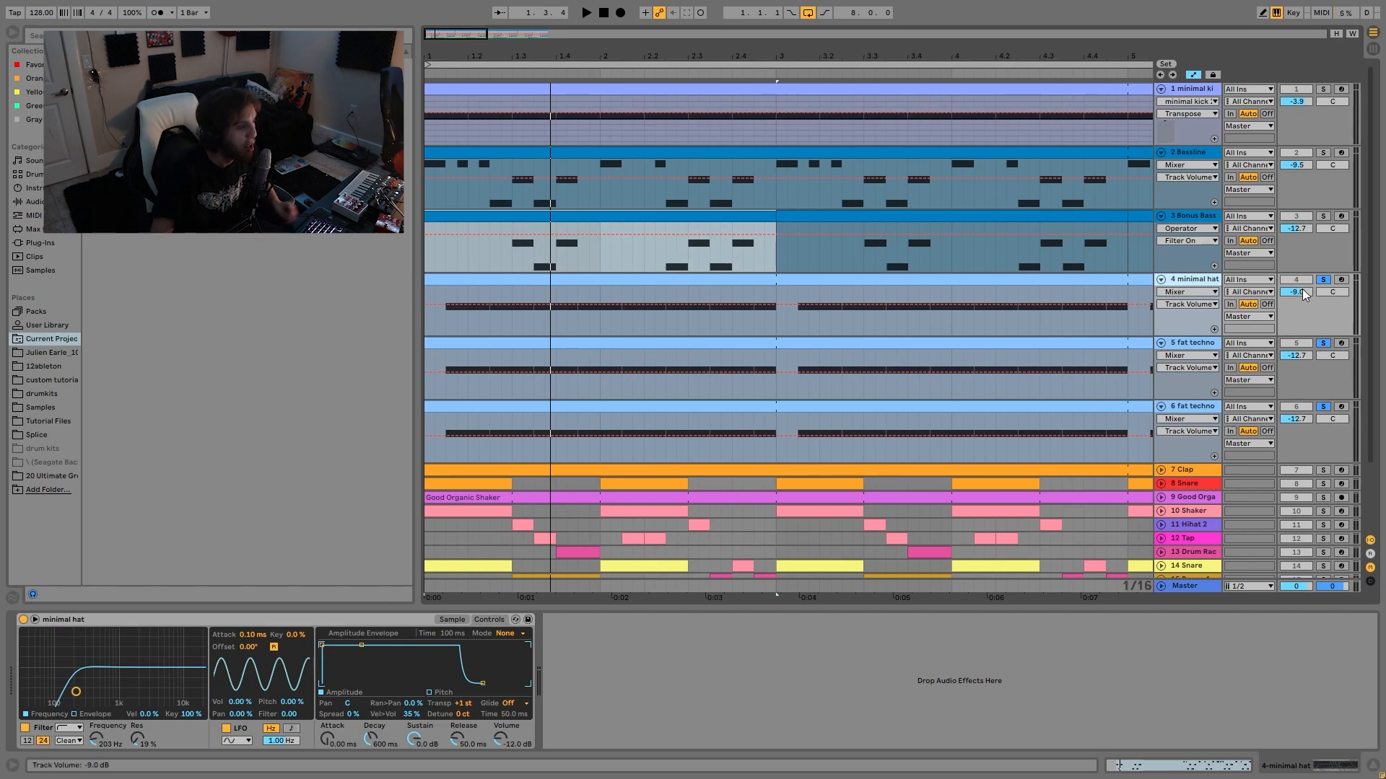
pyautogui.click(1323, 281)
pyautogui.press('space')
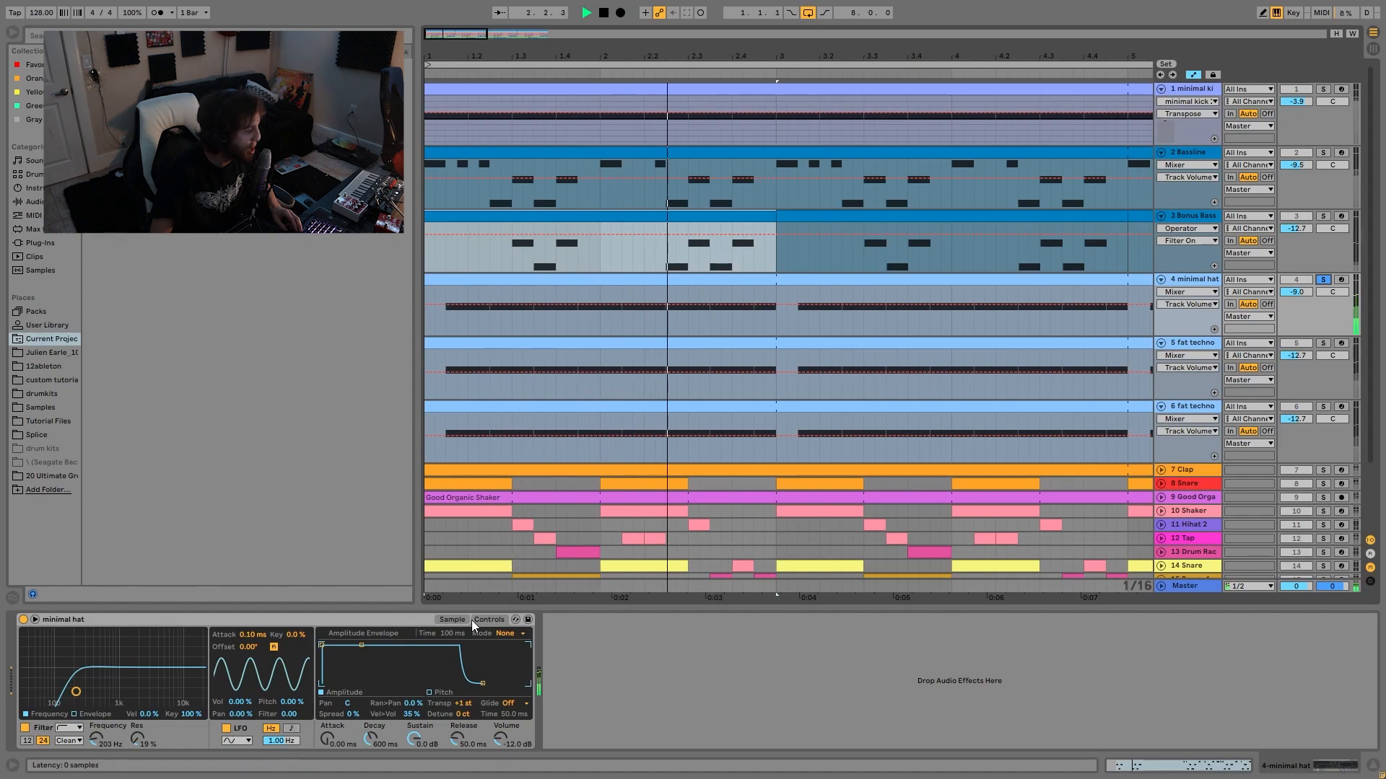
pyautogui.click(451, 620)
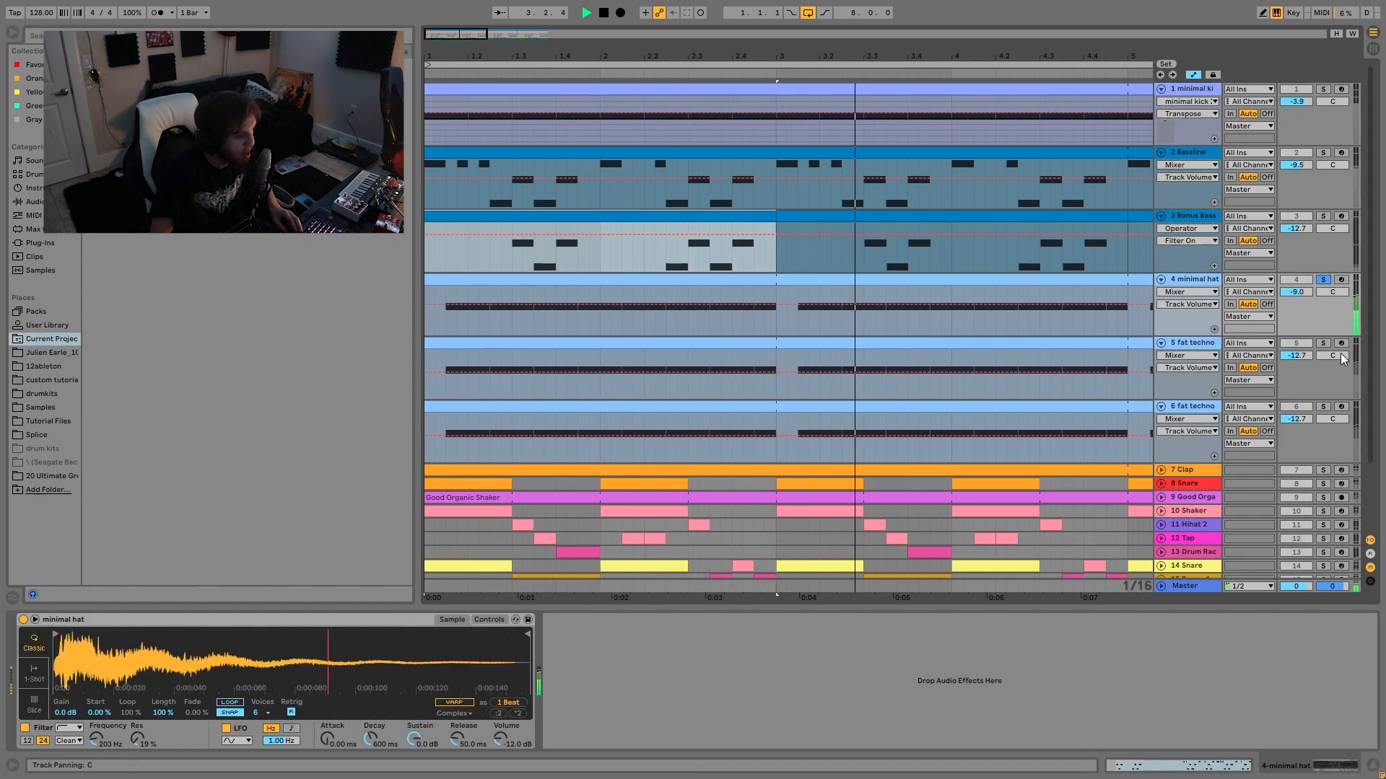
# - Play the fat techno hat 13 track on its own and display its sample waveform in Simpler
pyautogui.click(1323, 343)
pyautogui.click(1191, 345)
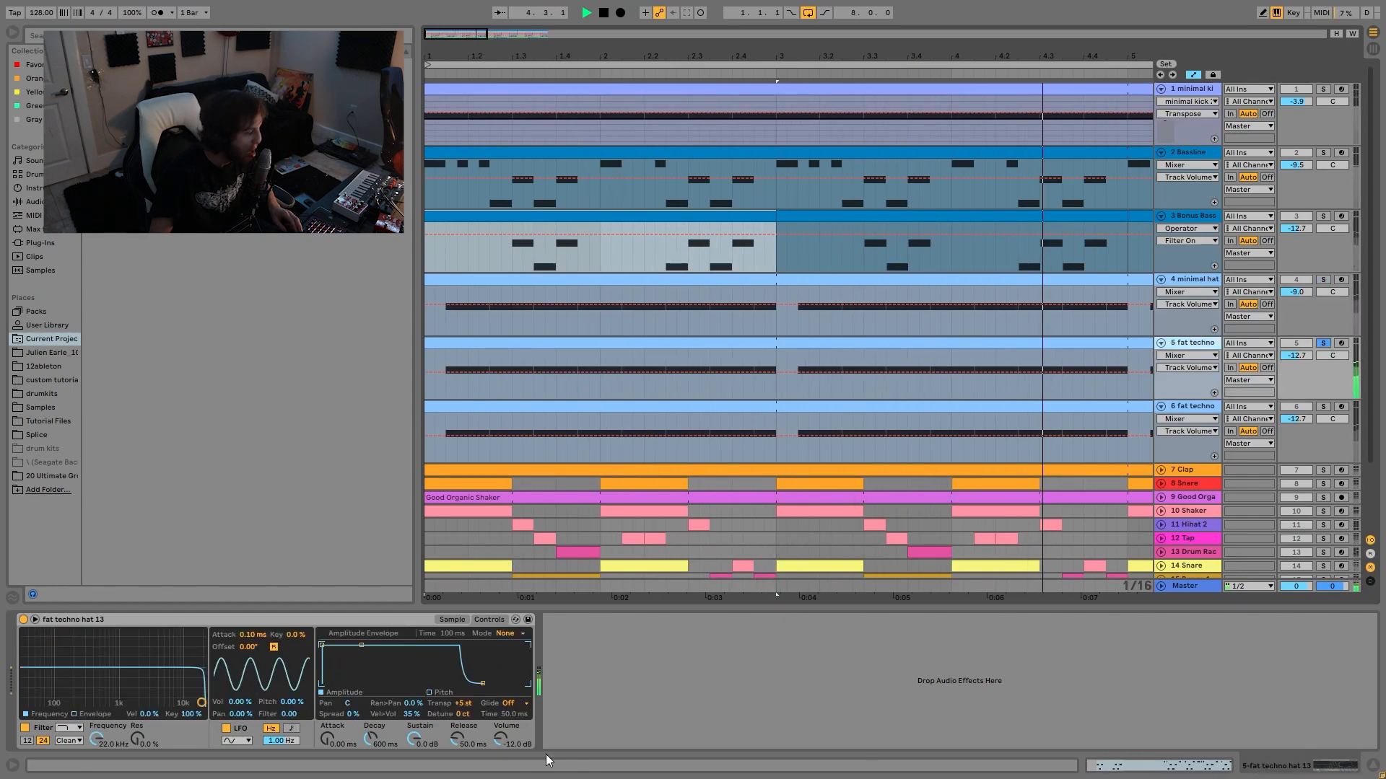
pyautogui.click(448, 621)
pyautogui.press('space')
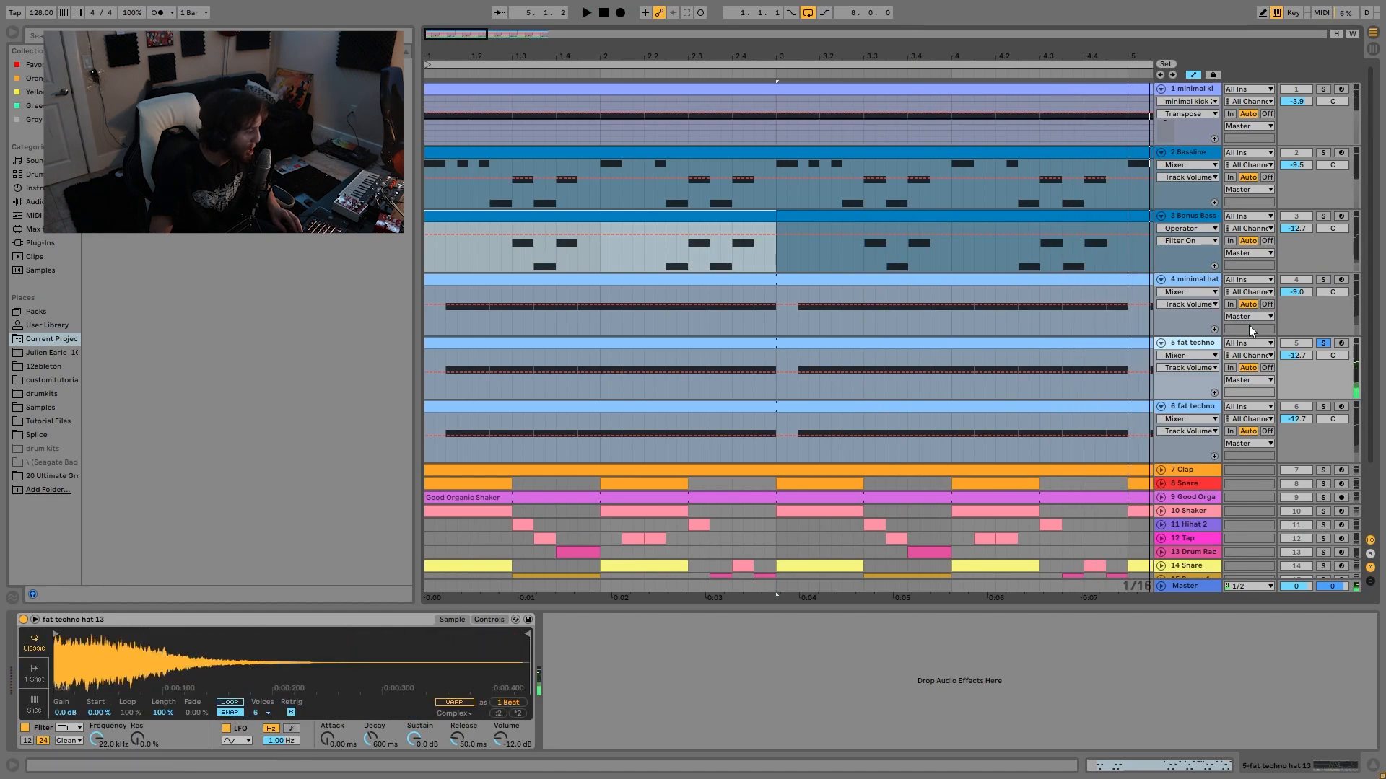
# - Compare the minimal hat with the fat techno hat 13 by soloing one after the other during playback
pyautogui.click(1324, 280)
pyautogui.press('space')
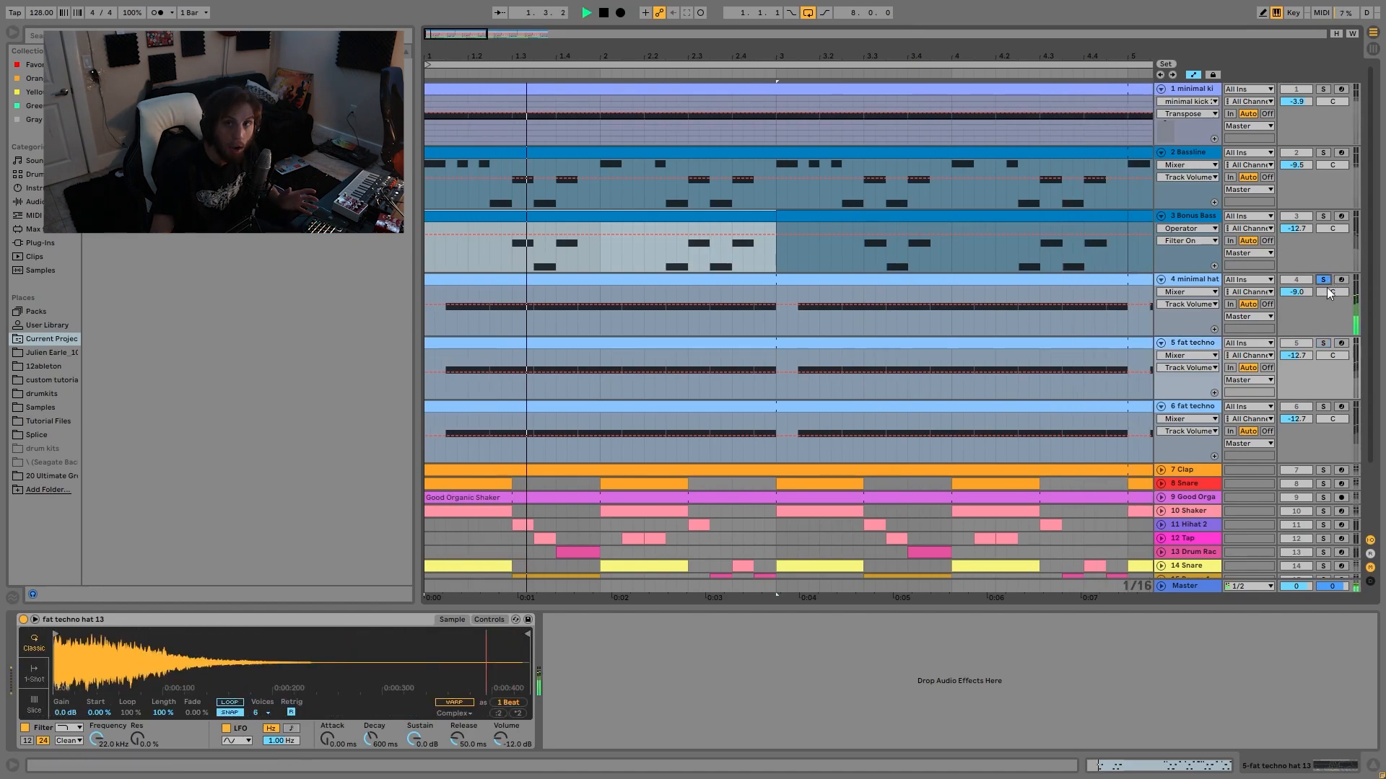
pyautogui.click(1323, 343)
pyautogui.press('space')
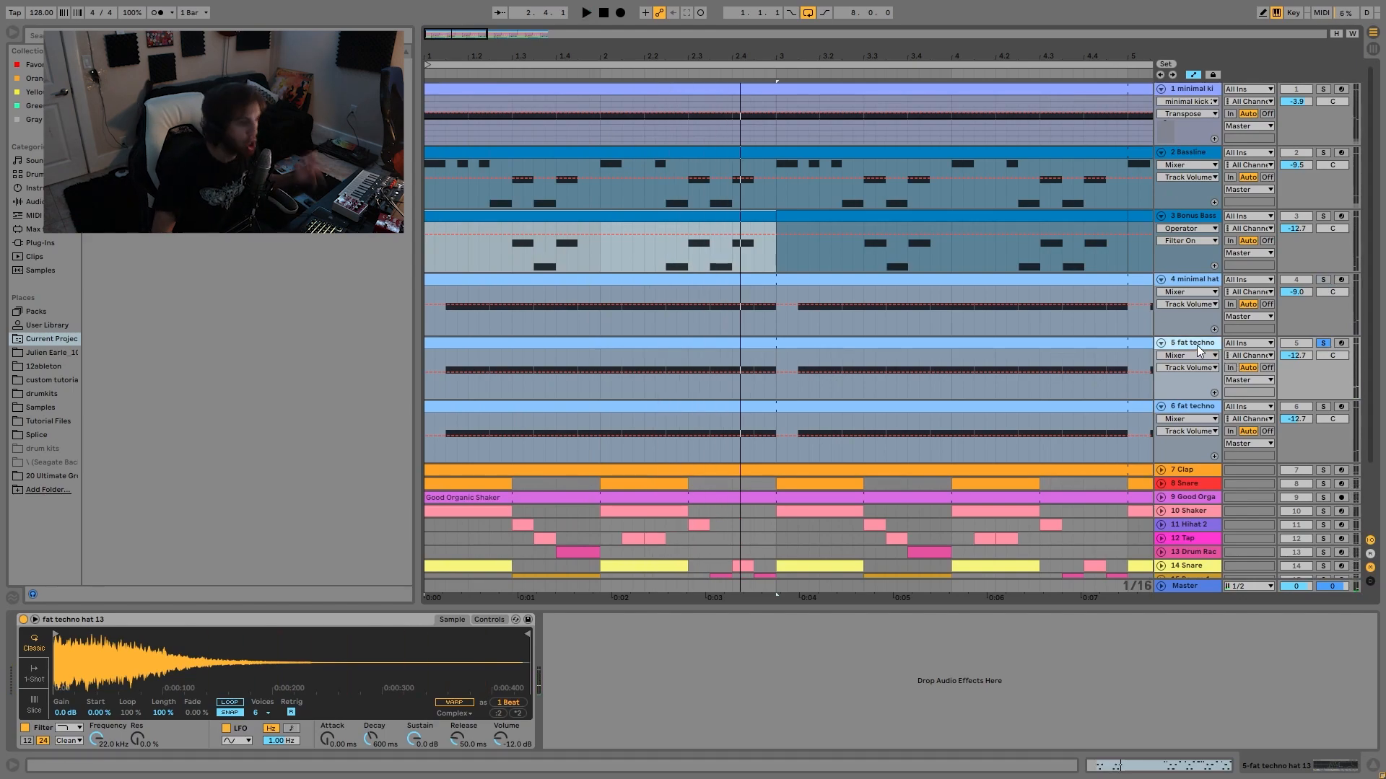
# - Play the fat techno hat 3 track on its own with its Simpler displayed
pyautogui.click(1323, 407)
pyautogui.press('space')
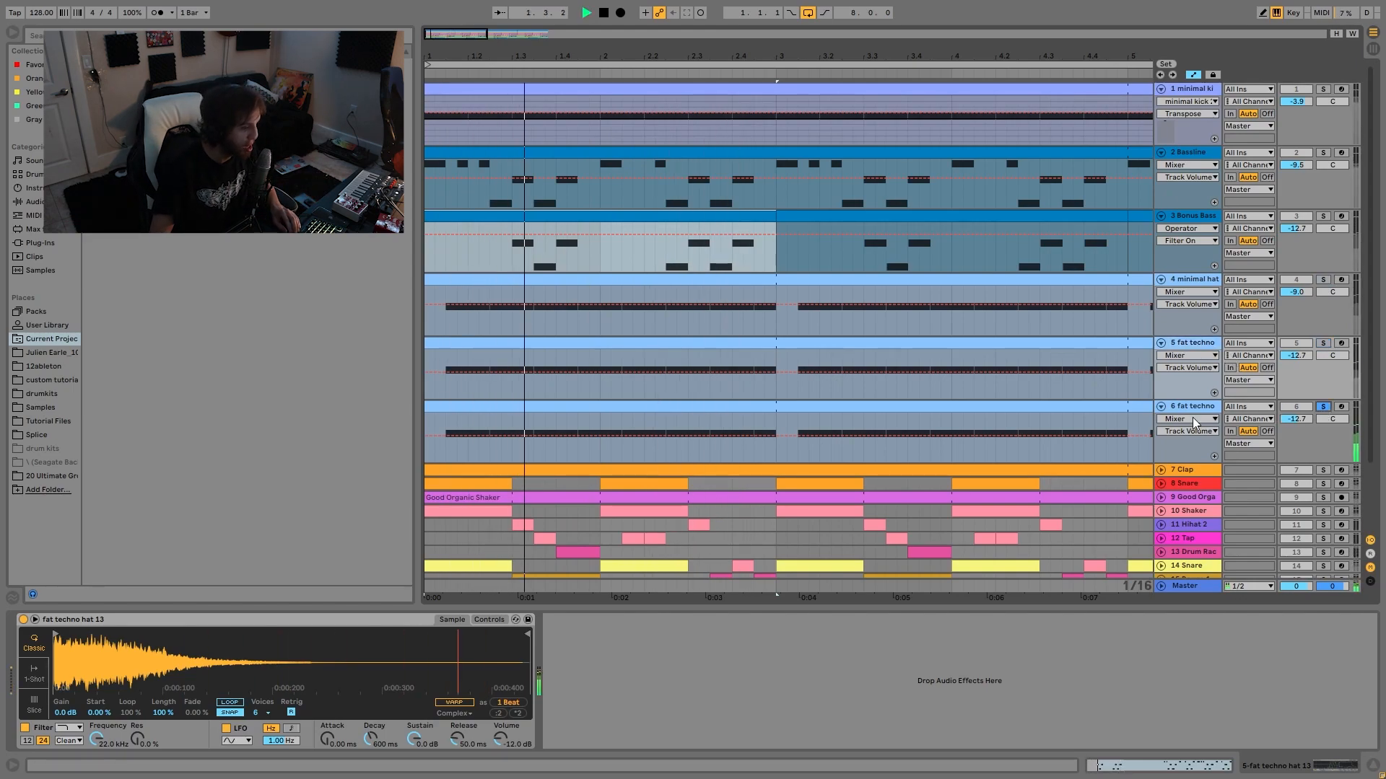
pyautogui.click(1185, 408)
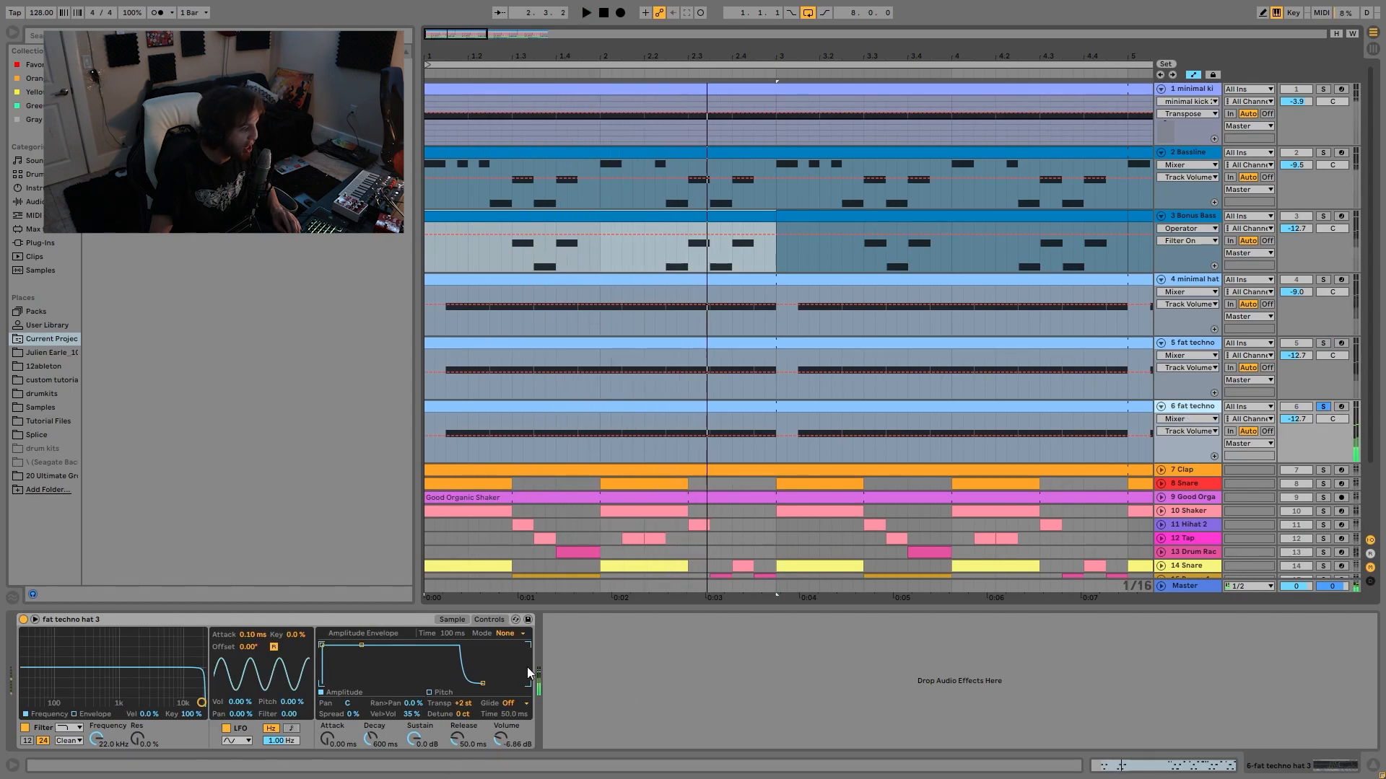
pyautogui.press('space')
# - Play all three hat tracks soloed together, and clear their solos
pyautogui.press('space')
pyautogui.press('space')
pyautogui.keyDown('super'); pyautogui.click(1323, 342); pyautogui.keyUp('super')
pyautogui.keyDown('ctrl'); pyautogui.click(1325, 280); pyautogui.keyUp('ctrl')
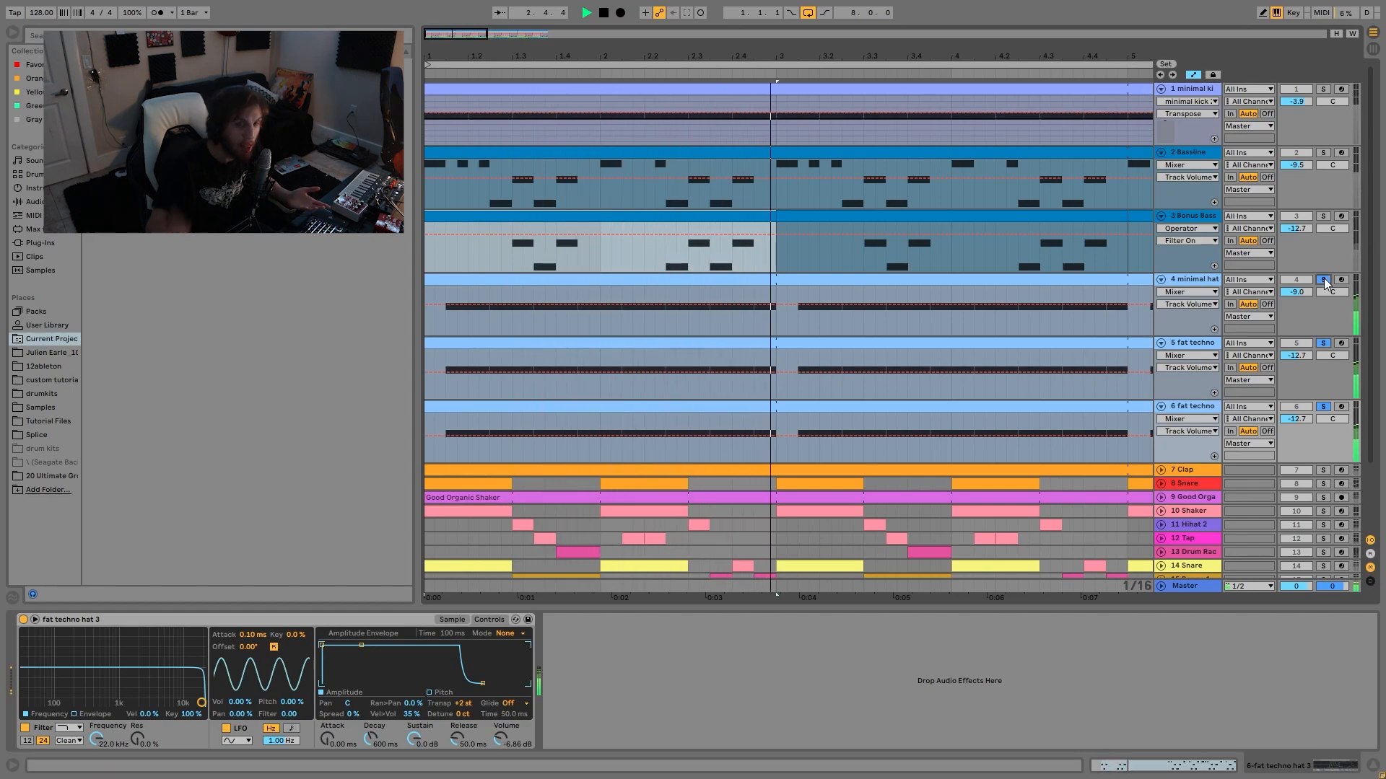
pyautogui.click(1325, 279)
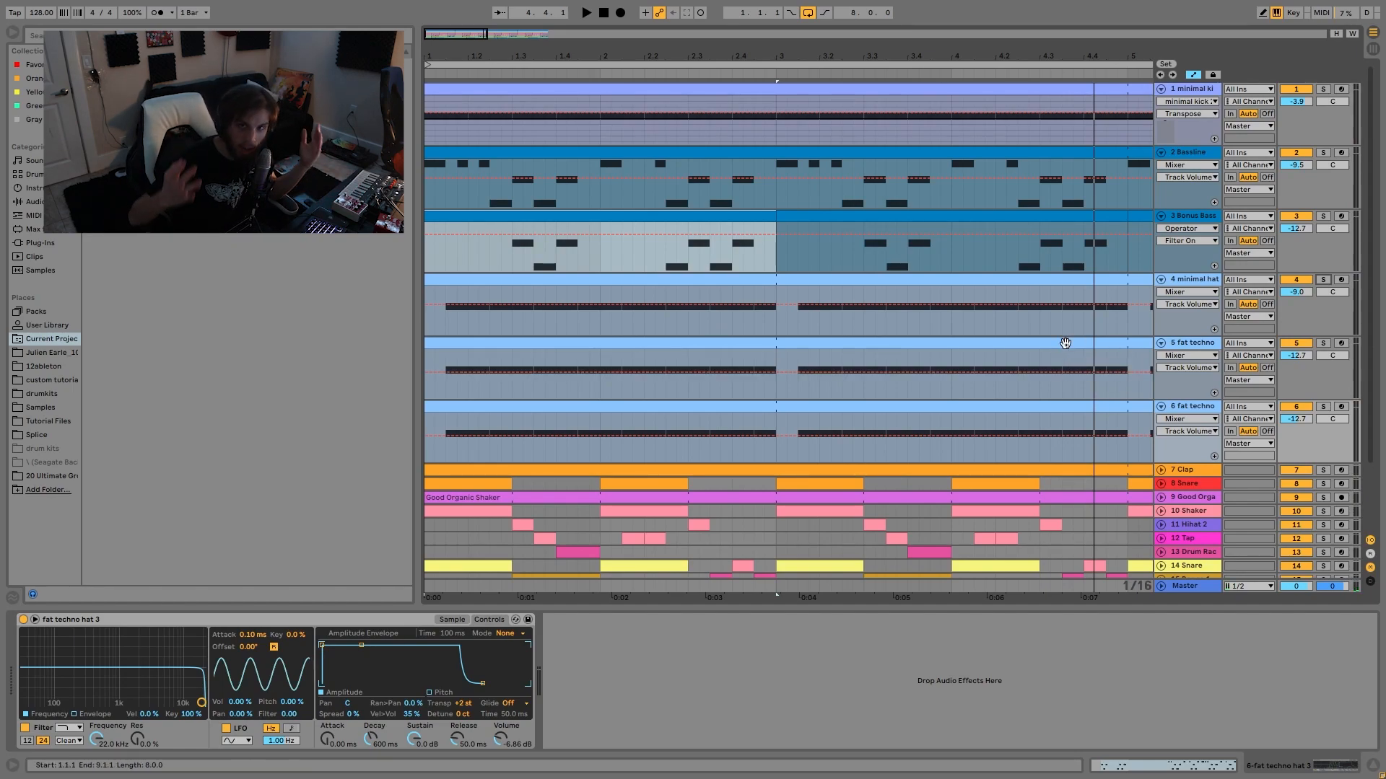
# - Look through the samples of the minimal hat, Good Organic Shaker and Shaker tracks
pyautogui.click(1184, 280)
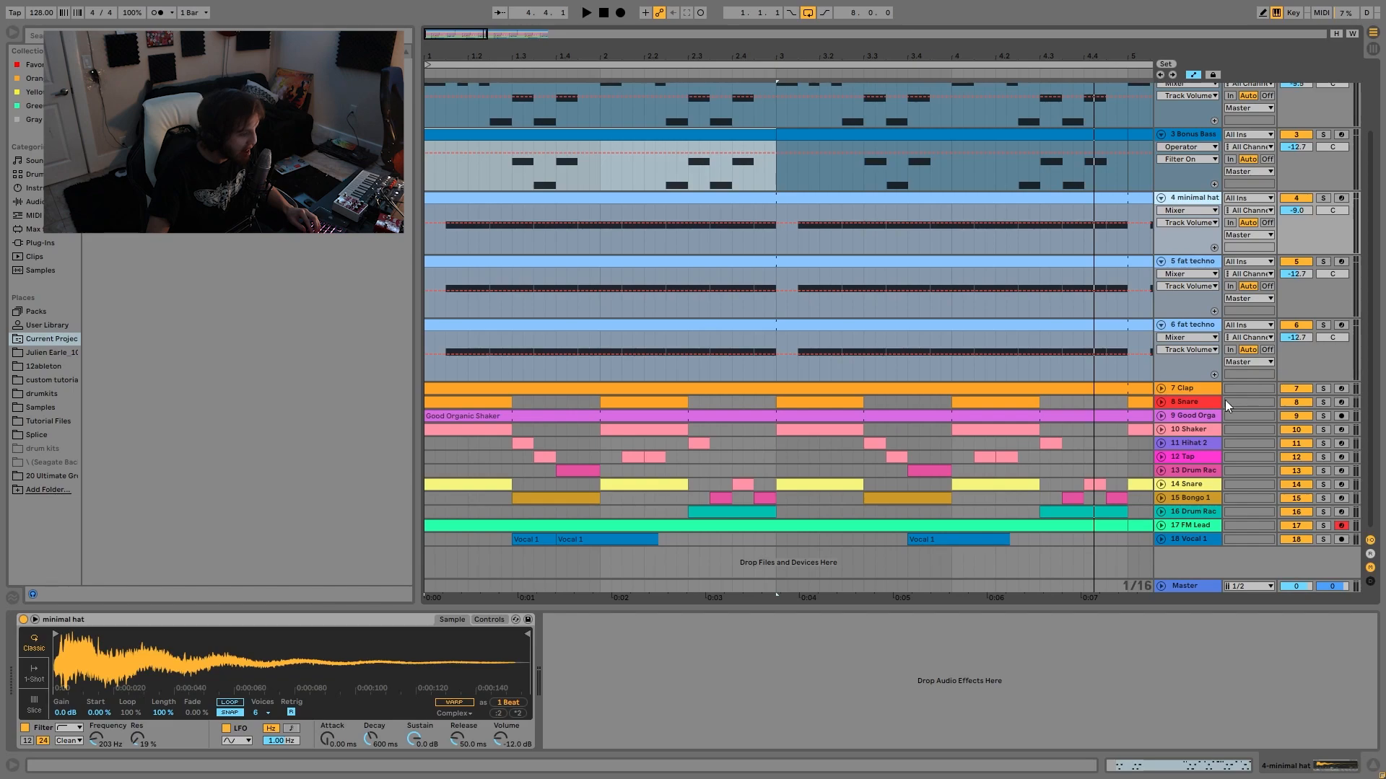
pyautogui.click(1198, 418)
pyautogui.click(1198, 427)
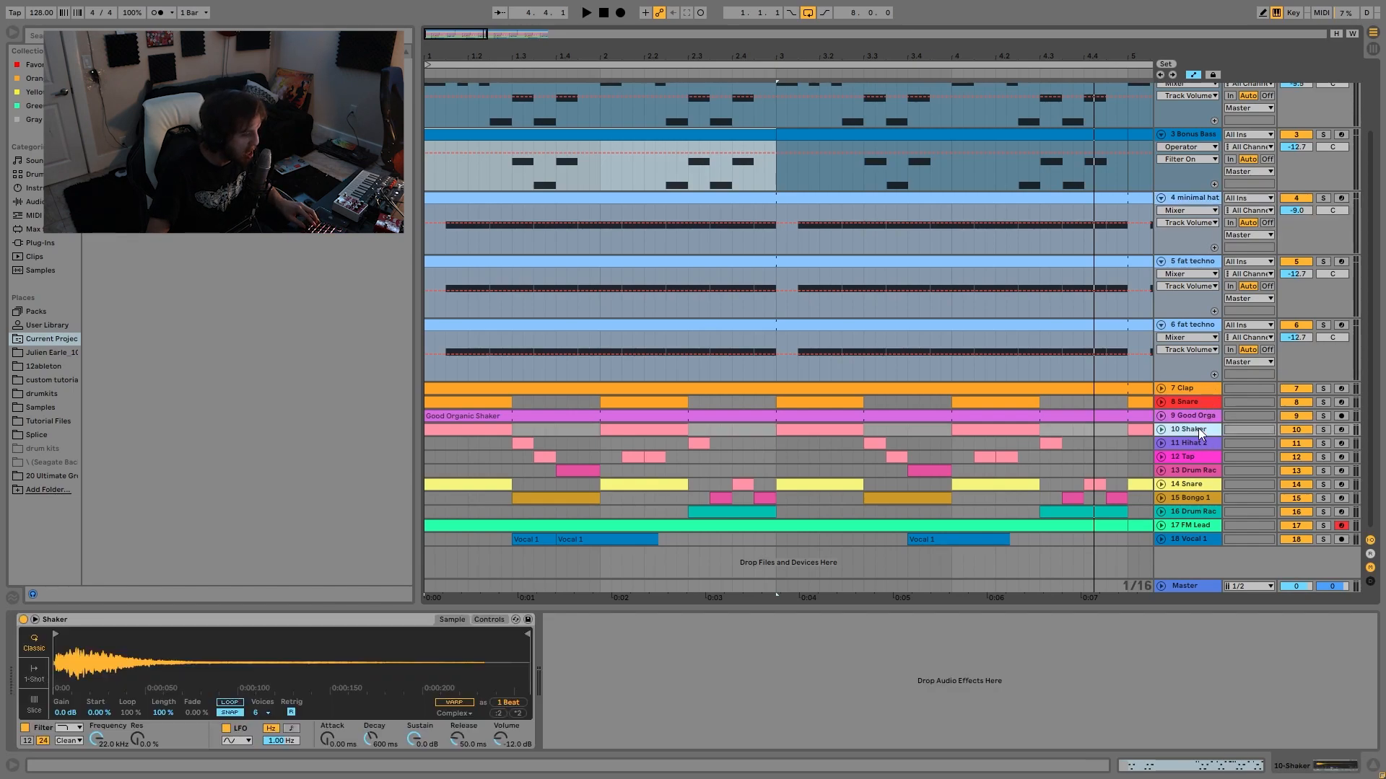
# - Play the kick, three hats, clap and snare soloed together, and take the clap and snare out of the solo
pyautogui.scroll(3, 1164, 421)
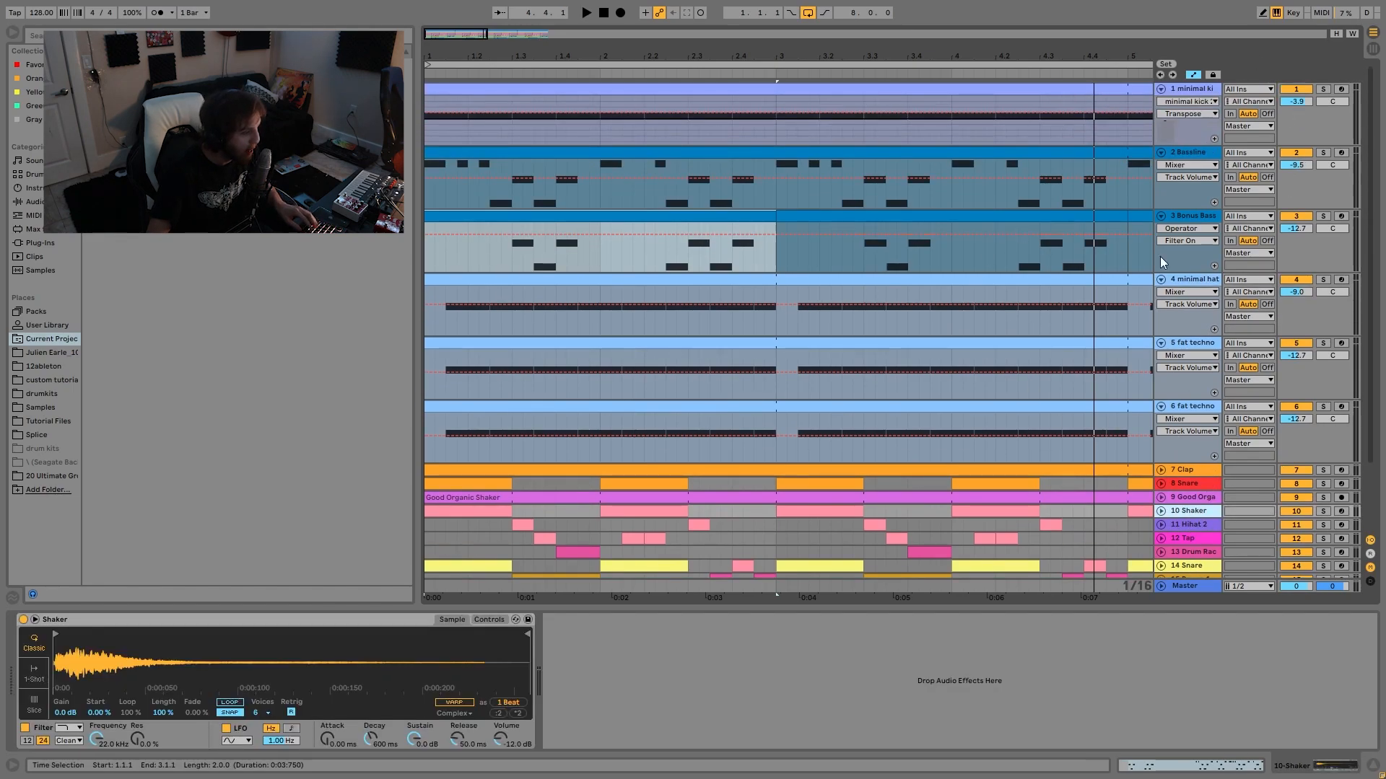
pyautogui.click(1320, 280)
pyautogui.keyDown('ctrl'); pyautogui.click(1321, 347); pyautogui.keyUp('ctrl')
pyautogui.keyDown('ctrl'); pyautogui.click(1324, 410); pyautogui.keyUp('ctrl')
pyautogui.keyDown('ctrl'); pyautogui.click(1321, 484); pyautogui.keyUp('ctrl')
pyautogui.keyDown('ctrl'); pyautogui.click(1323, 90); pyautogui.keyUp('ctrl')
pyautogui.press('space')
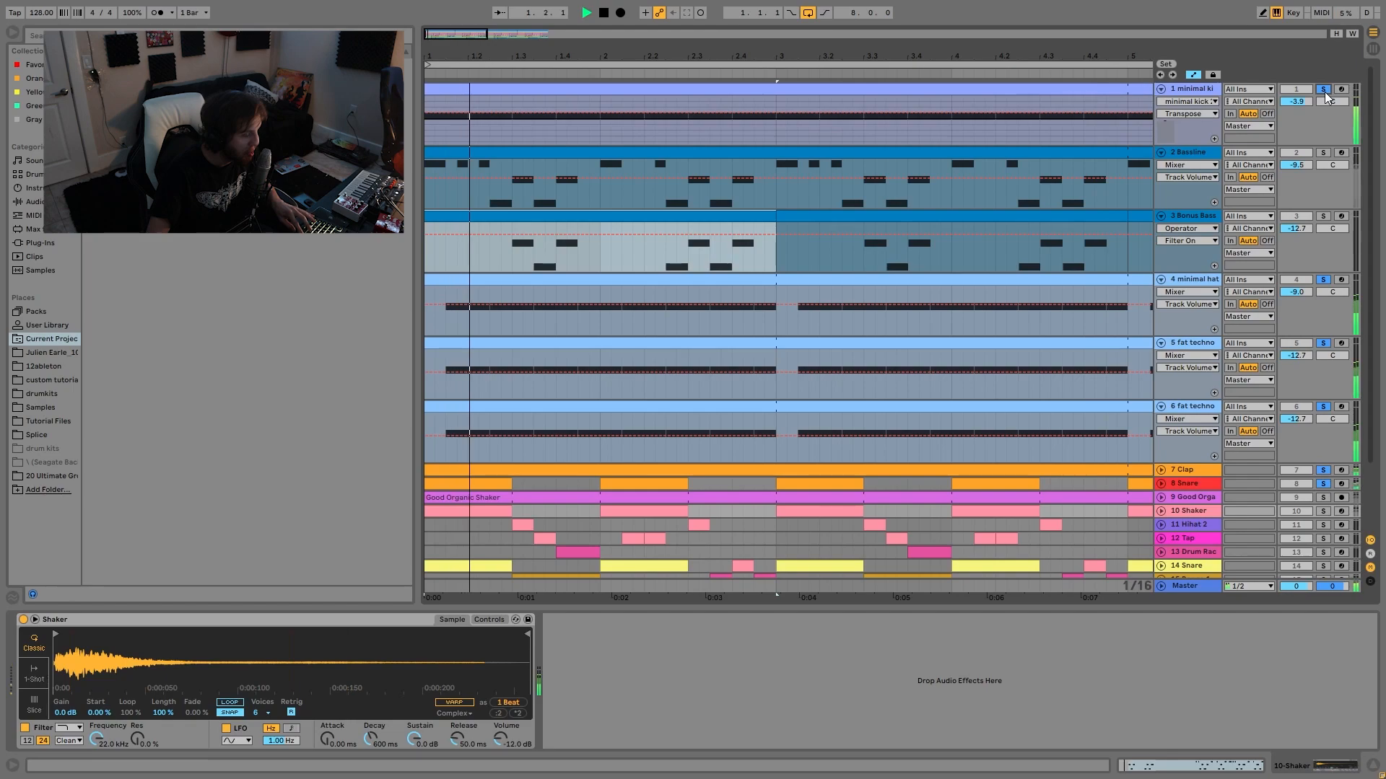
pyautogui.press('space')
pyautogui.click(1322, 469)
pyautogui.click(1322, 485)
# - Solo only the Clap and the first Snare track and play them together
pyautogui.scroll(-2, 1290, 507)
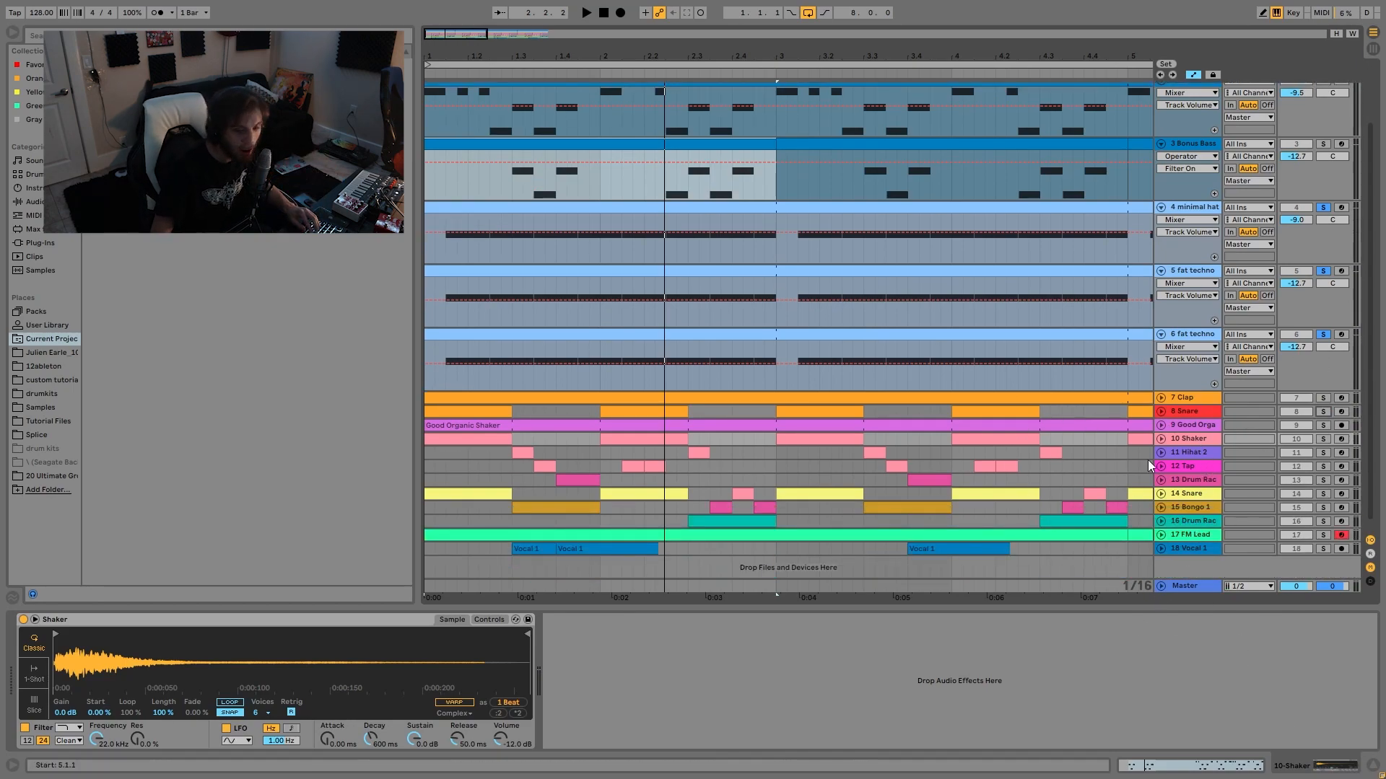
pyautogui.click(1183, 336)
pyautogui.click(1322, 334)
pyautogui.click(1322, 398)
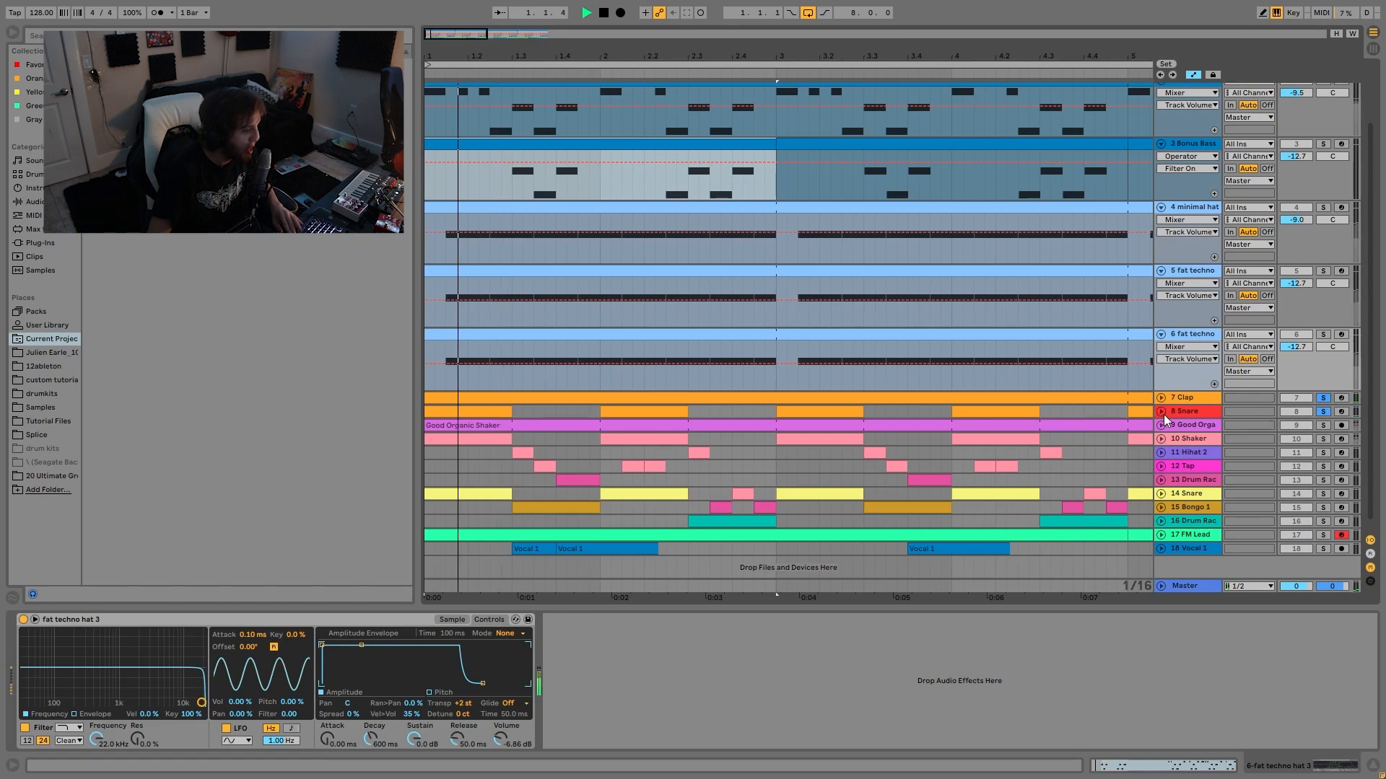
# - Unfold the Clap and first Snare tracks and display the clap's Simpler
pyautogui.click(1162, 412)
pyautogui.click(1162, 398)
pyautogui.click(1172, 401)
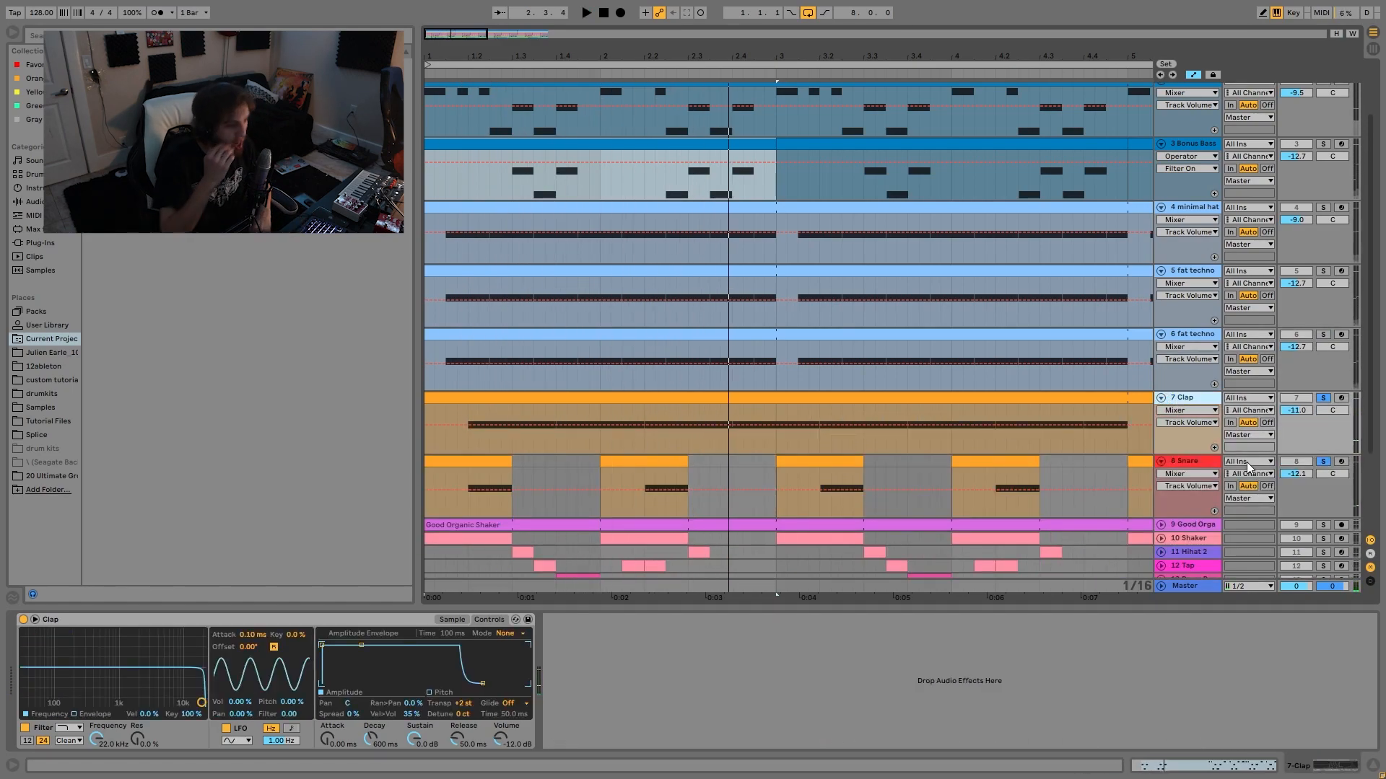
# - Play the clap on its own, and compare it with the full loop while the Snare track is deactivated
pyautogui.click(1324, 465)
pyautogui.press('space')
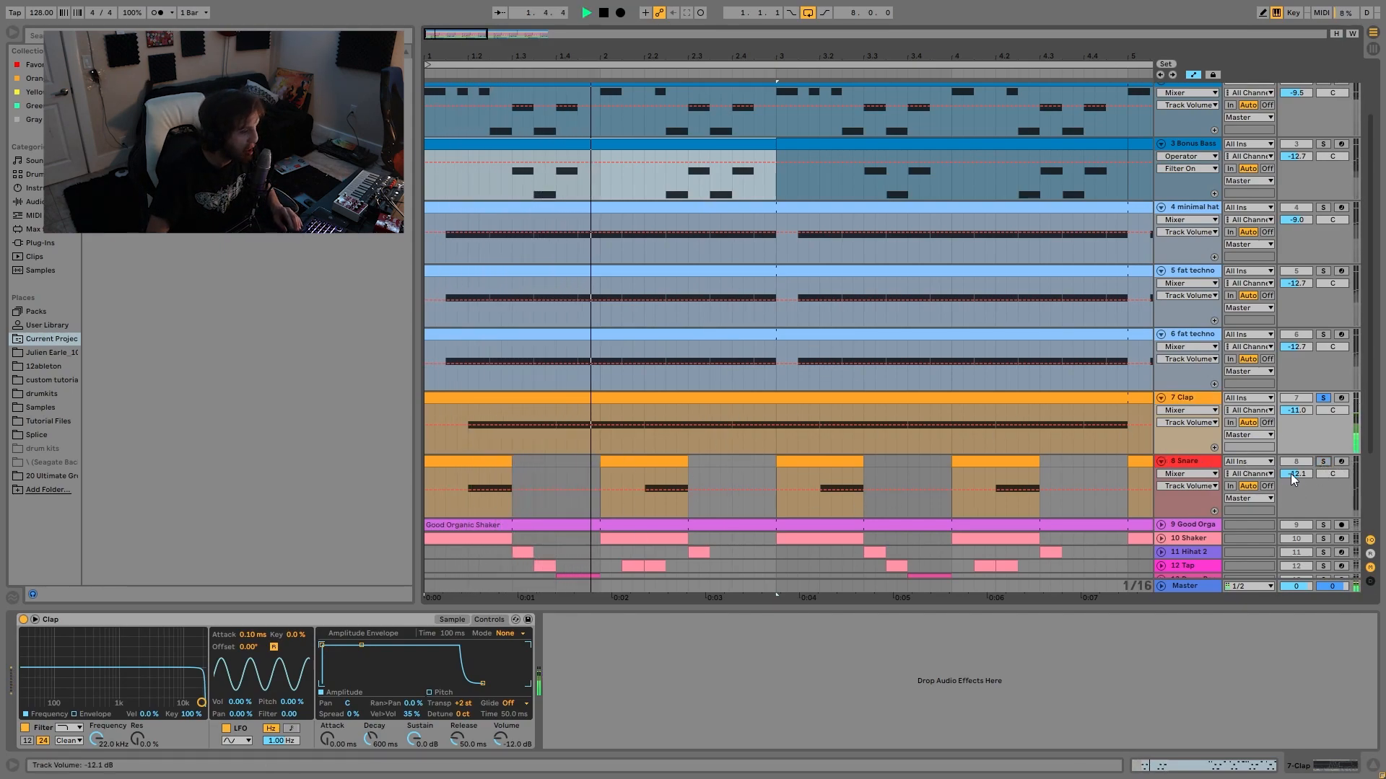
pyautogui.click(1322, 397)
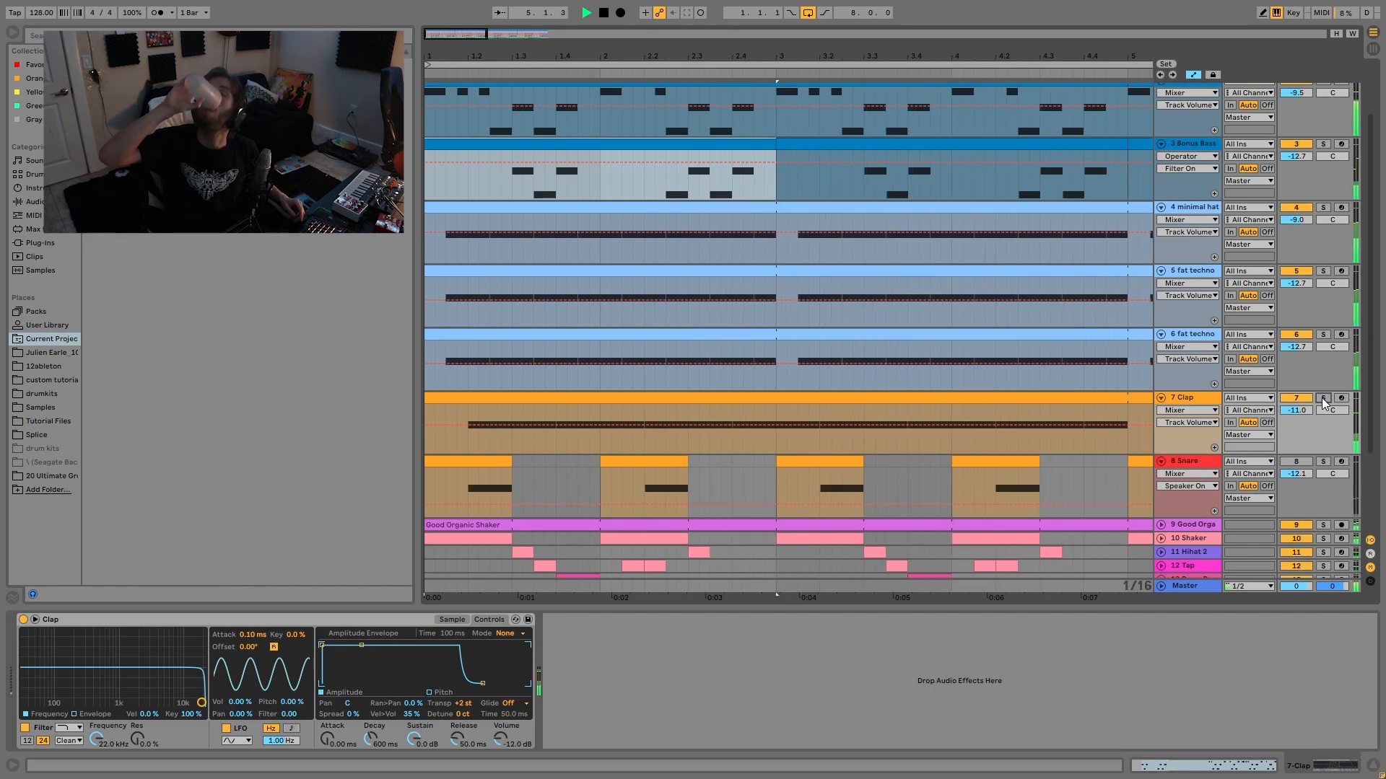
pyautogui.click(1322, 397)
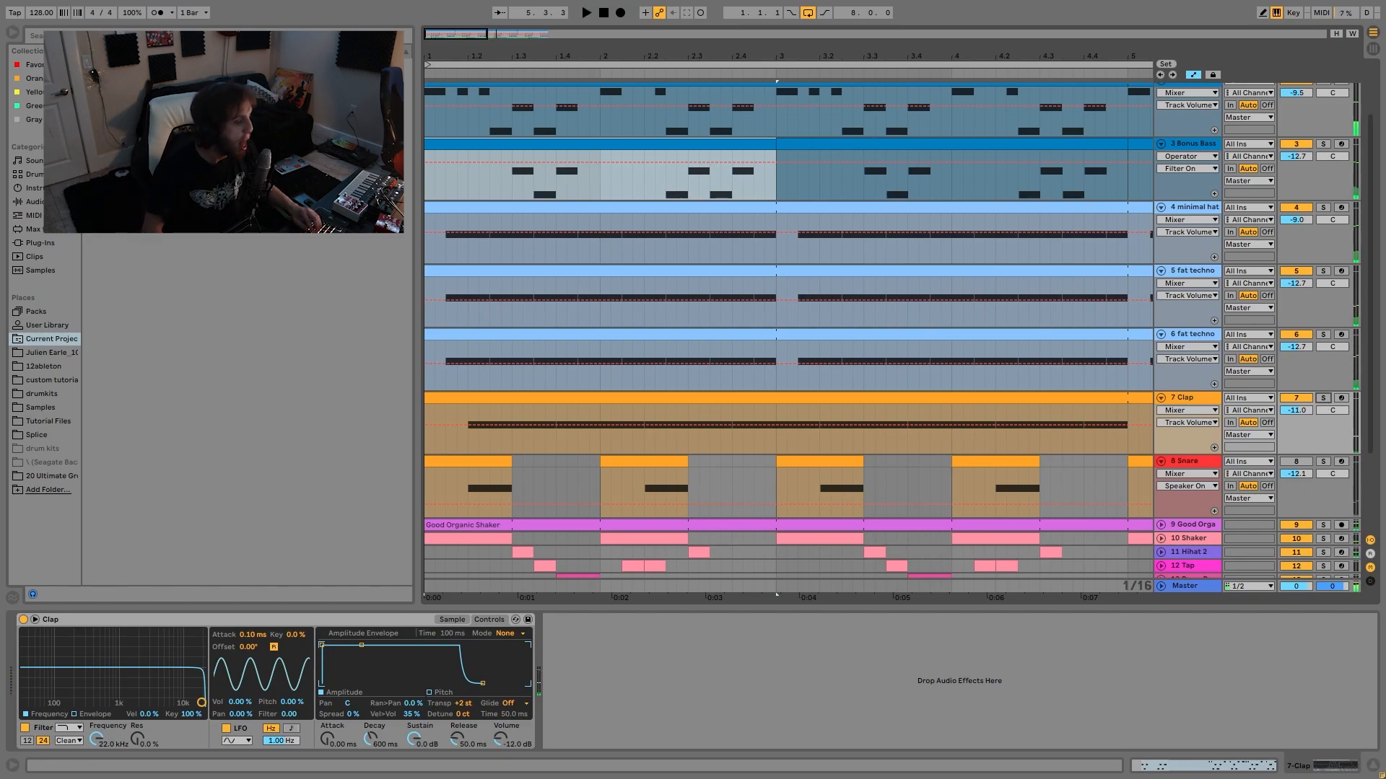
# - Reactivate the first Snare track and play the full loop with the snare's device chain displayed
pyautogui.click(1297, 462)
pyautogui.click(1197, 462)
pyautogui.press('space')
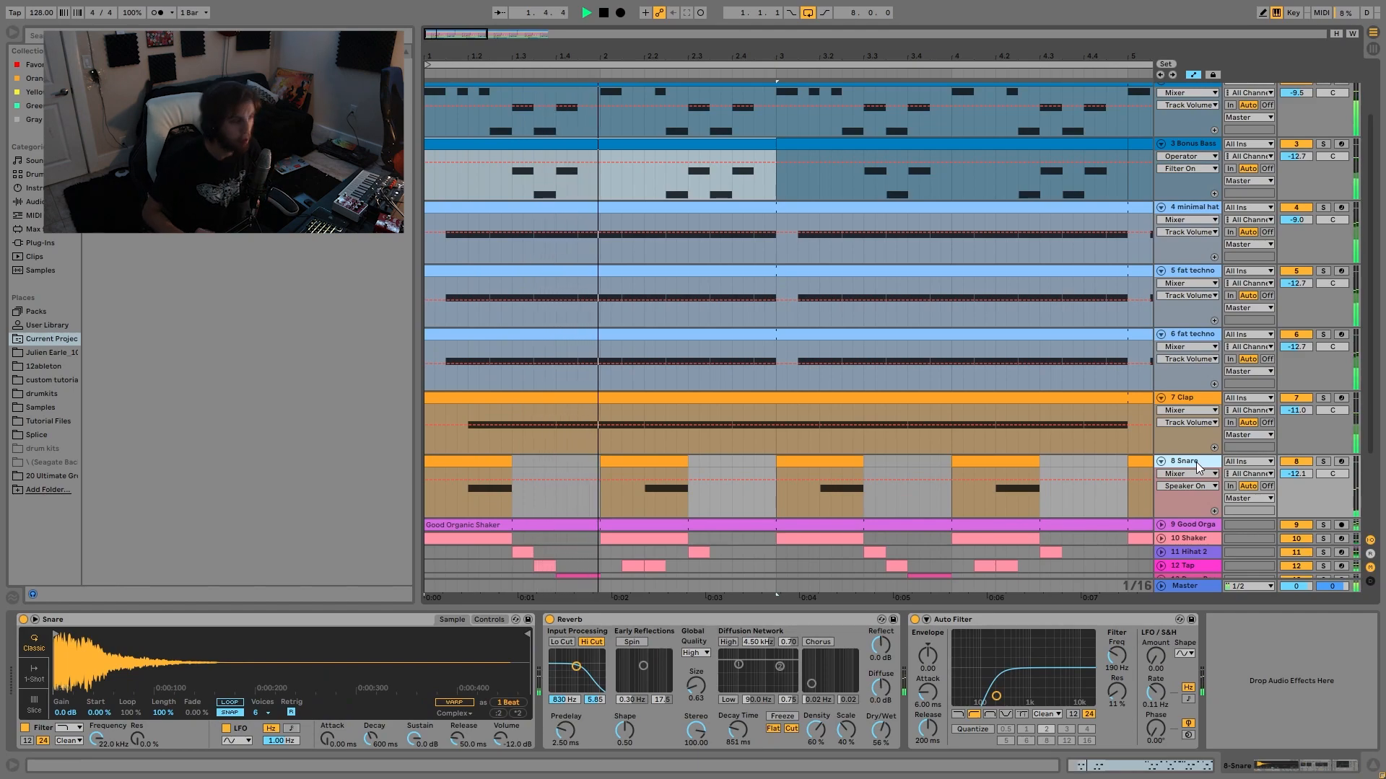
pyautogui.press('space')
# - Select the first clip on track 8 Snare and play the track soloed
pyautogui.scroll(-4, 1196, 462)
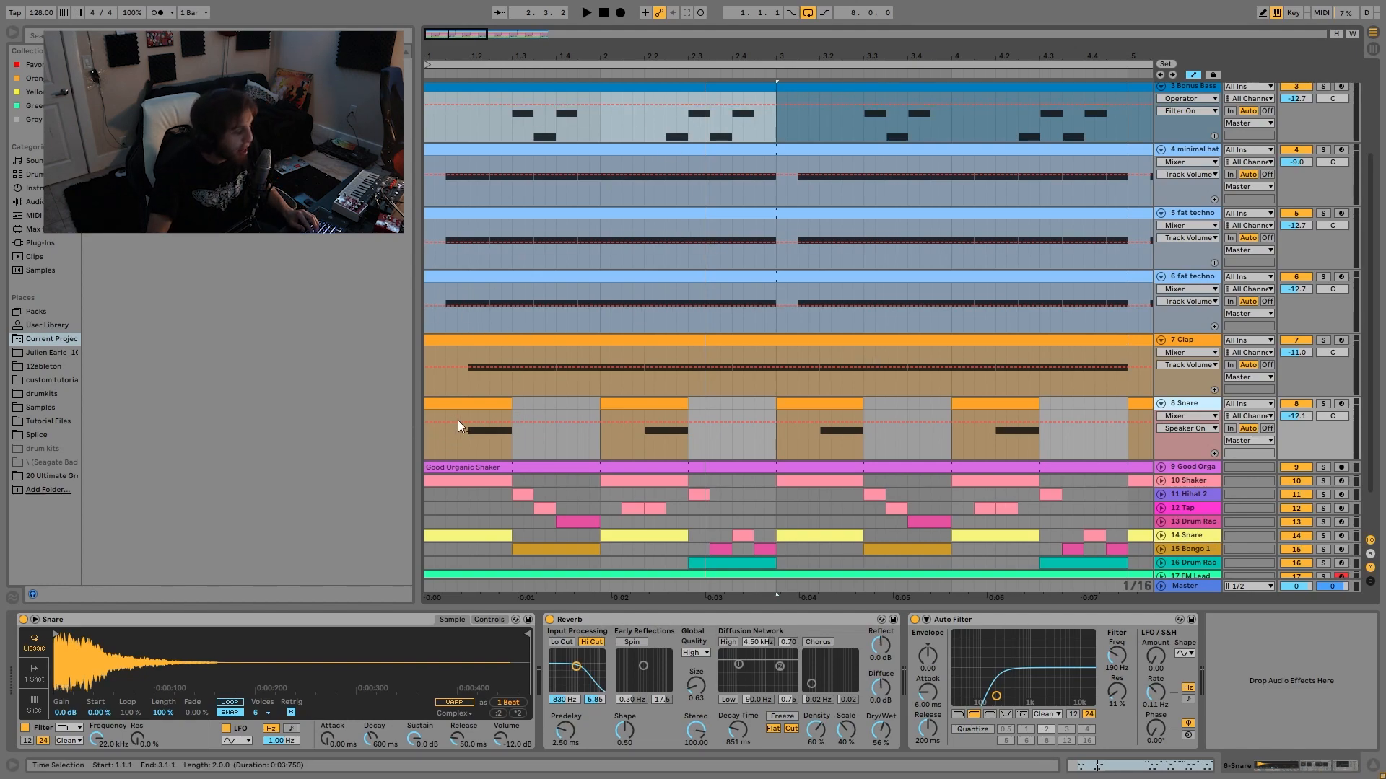
pyautogui.click(472, 403)
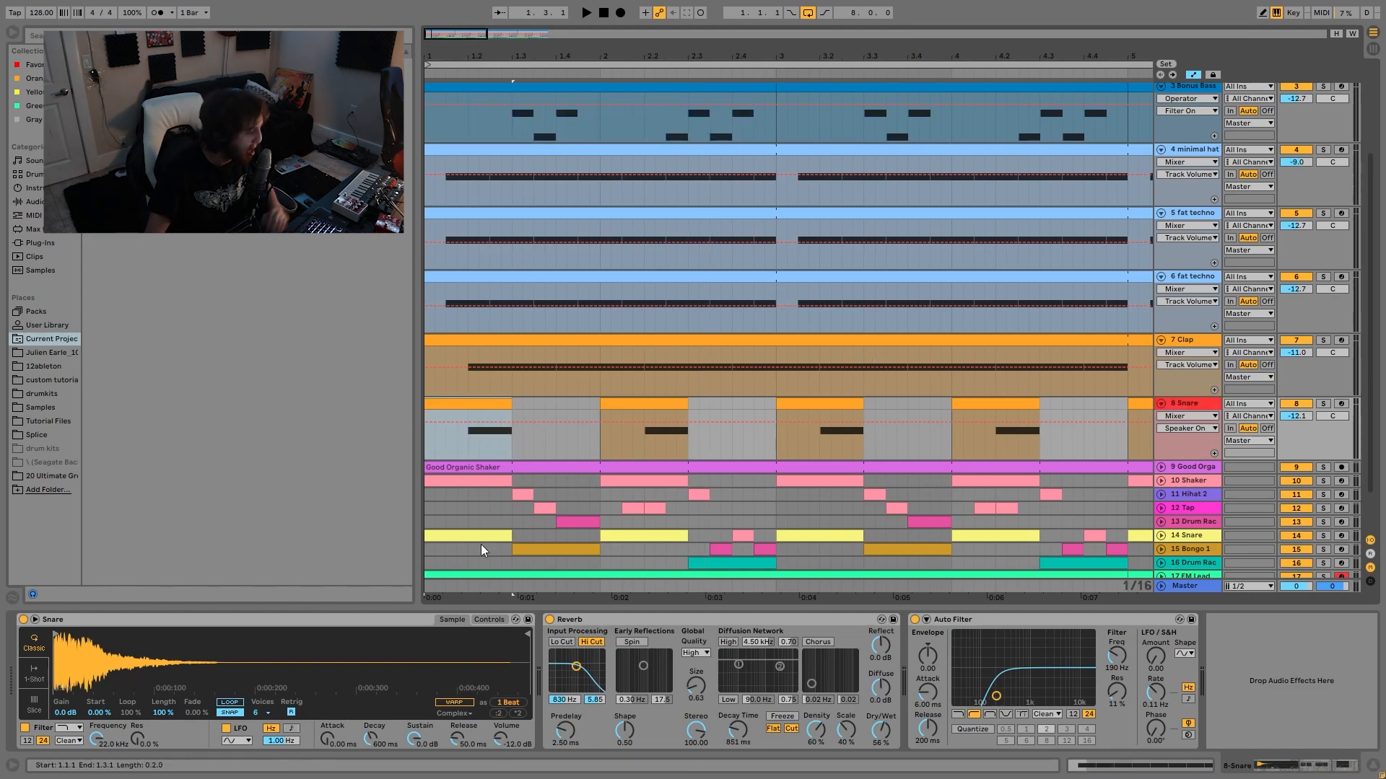
pyautogui.click(1329, 408)
pyautogui.press('space')
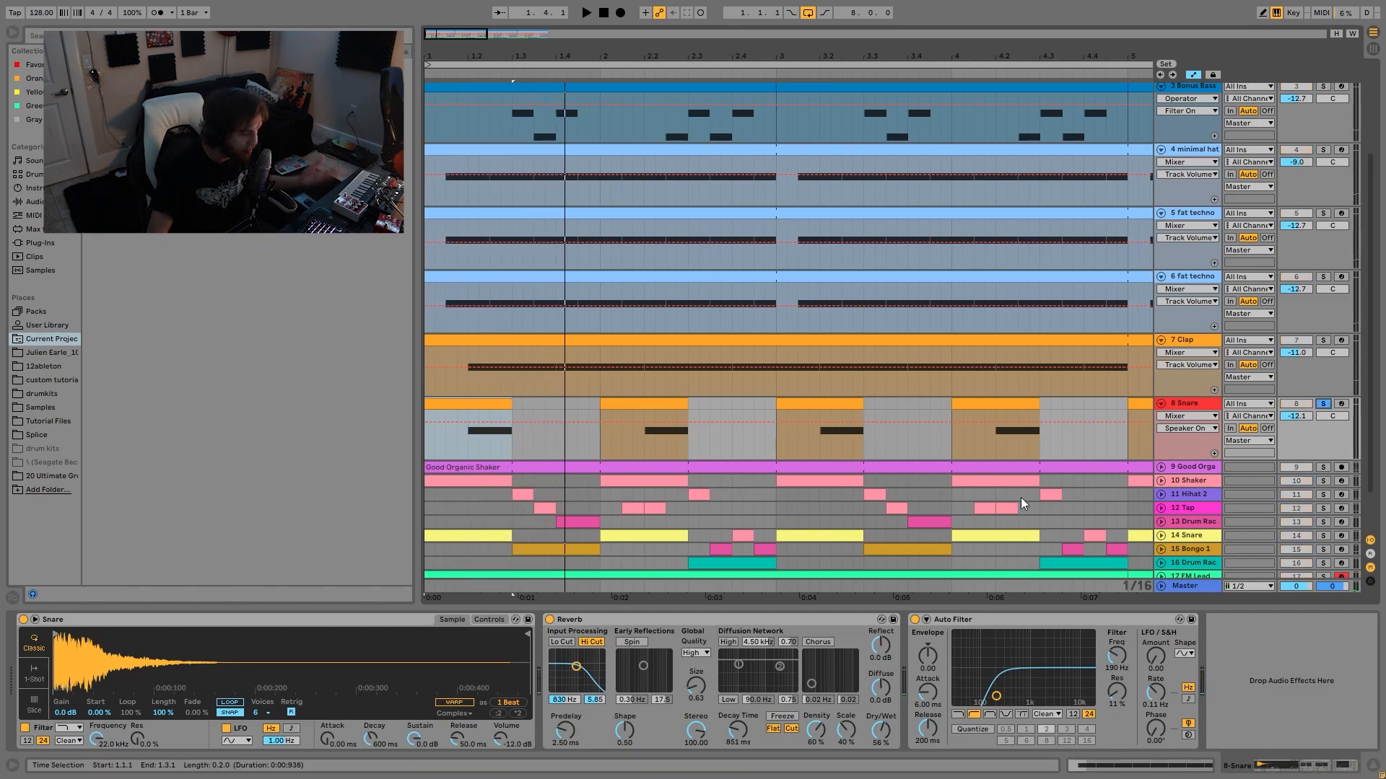
# - Solo the Clap track alongside track 8 Snare and play the two together
pyautogui.scroll(-3, 1016, 518)
pyautogui.click(1322, 290)
pyautogui.press('space')
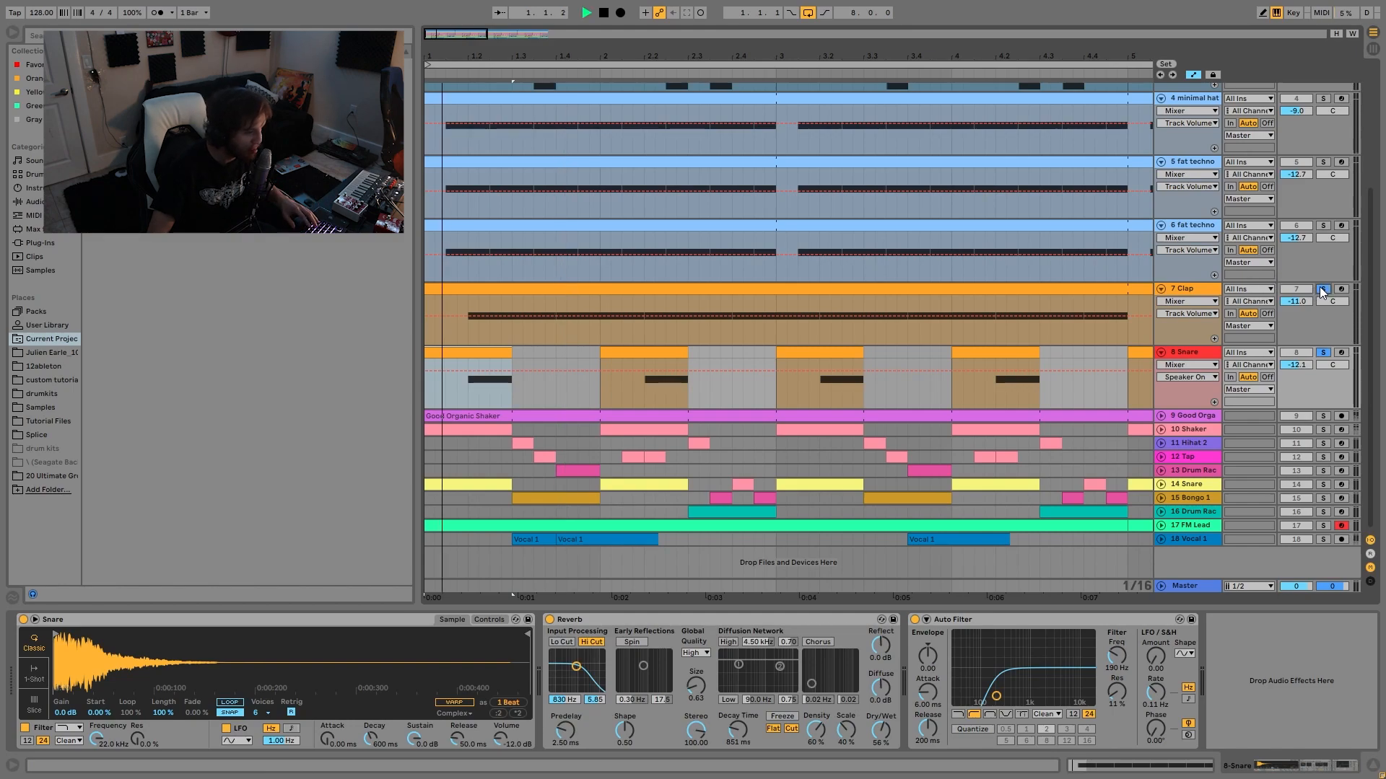
pyautogui.press('space')
# - Unfold track 9 Good Organic Shaker, play it soloed and select its clip
pyautogui.click(1327, 417)
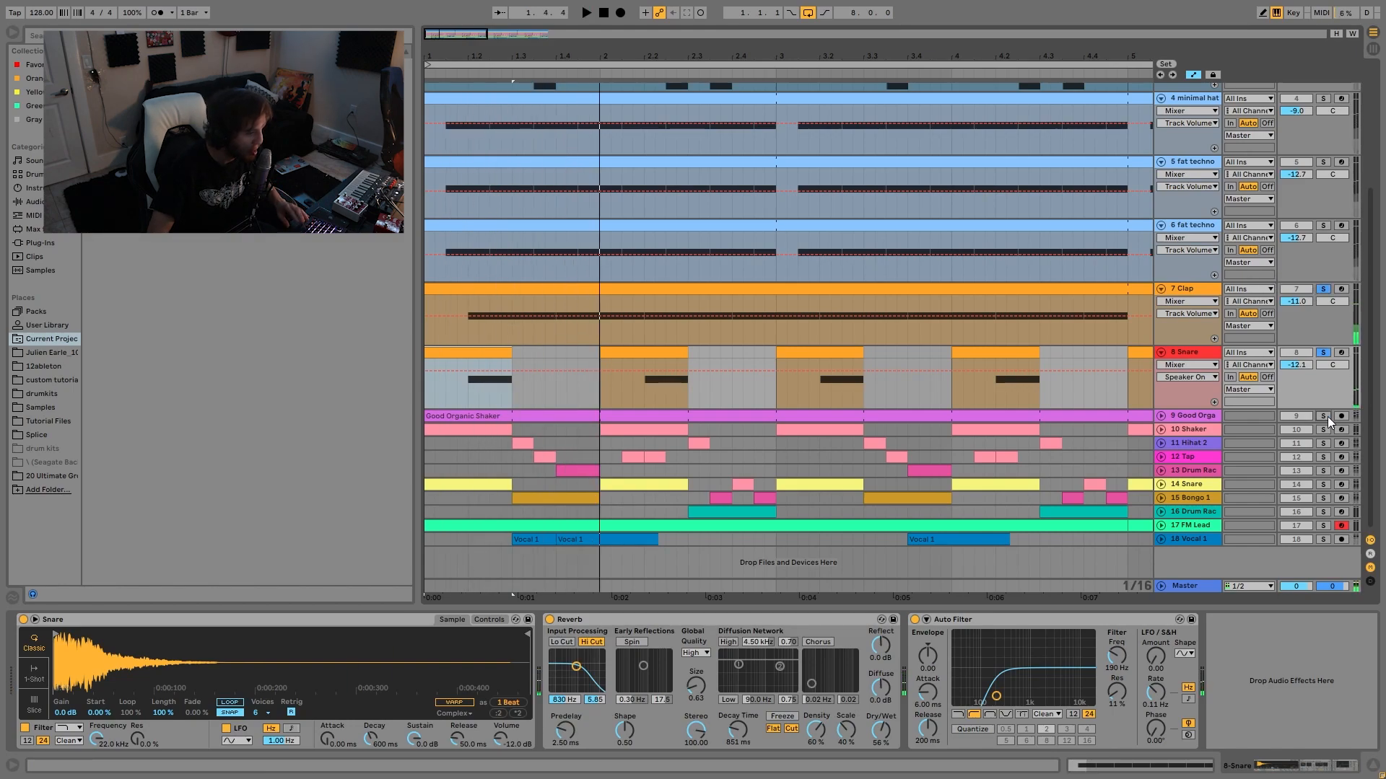
pyautogui.click(1161, 417)
pyautogui.press('space')
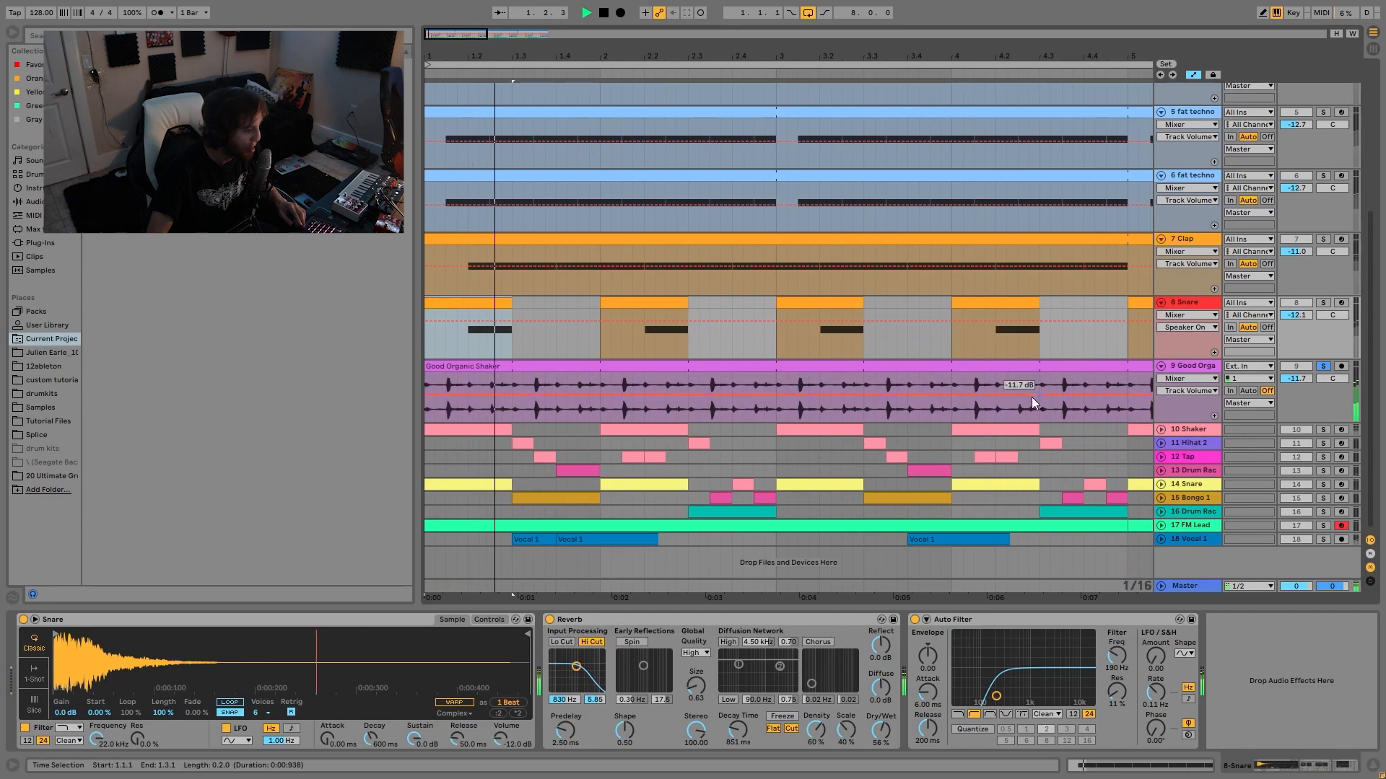
pyautogui.click(960, 368)
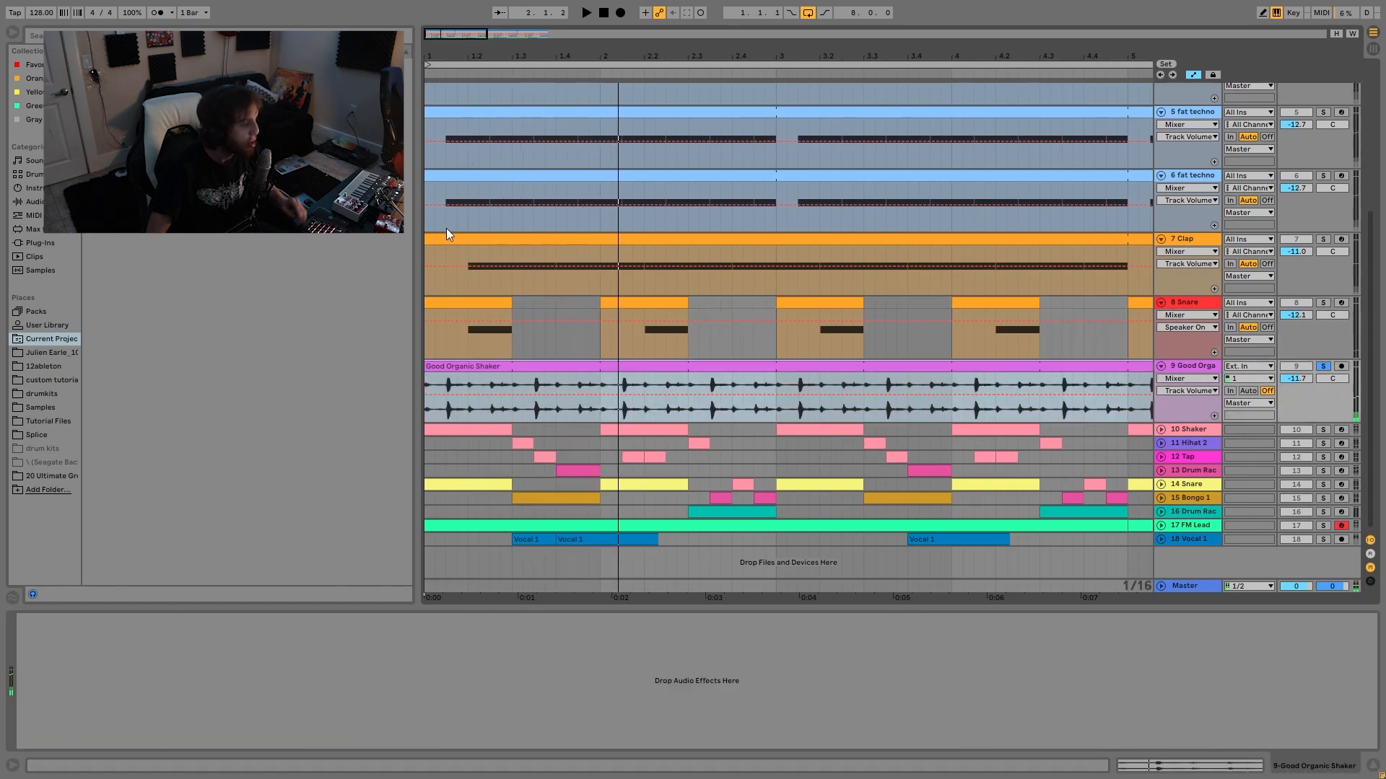
# - Unsolo the Good Organic Shaker and play the full loop with the track active, then deactivated, and reactivated during playback
pyautogui.click(1322, 369)
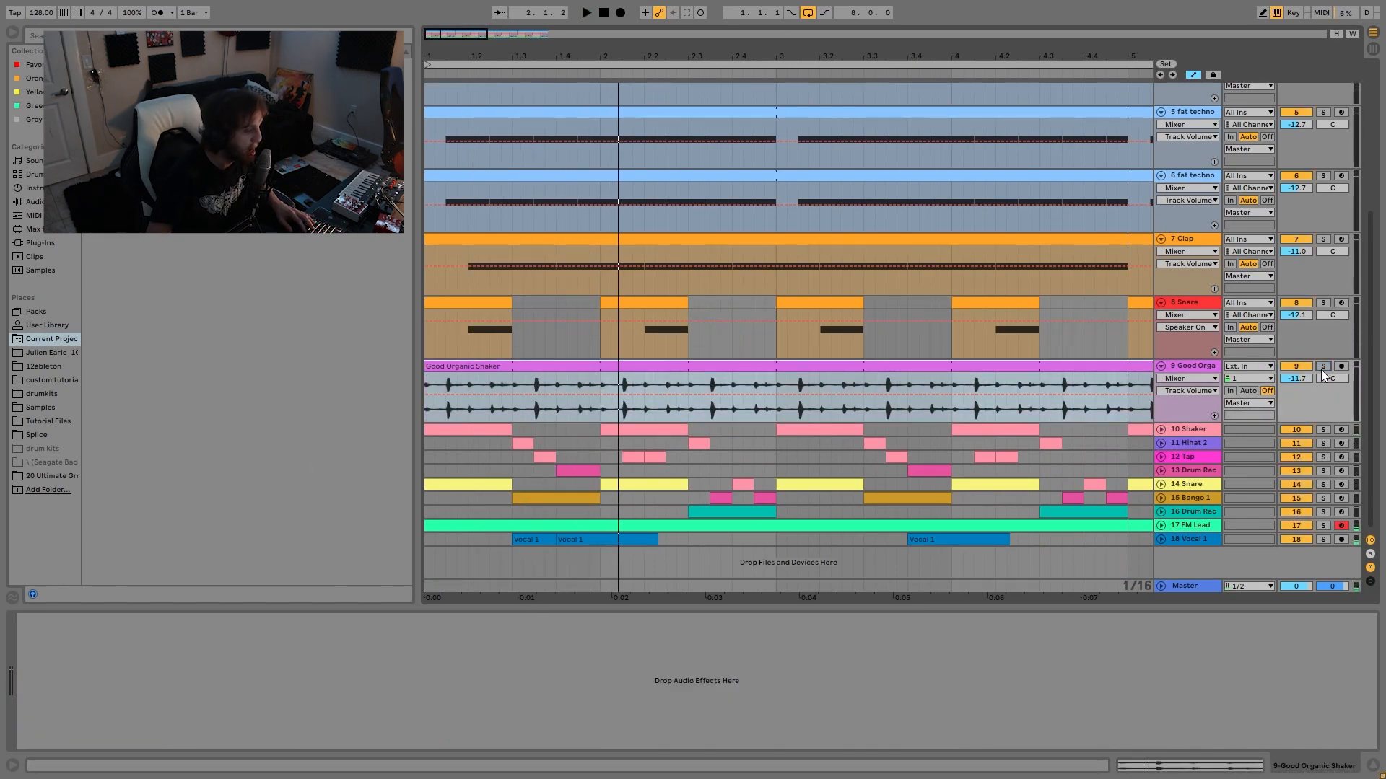
pyautogui.press('space')
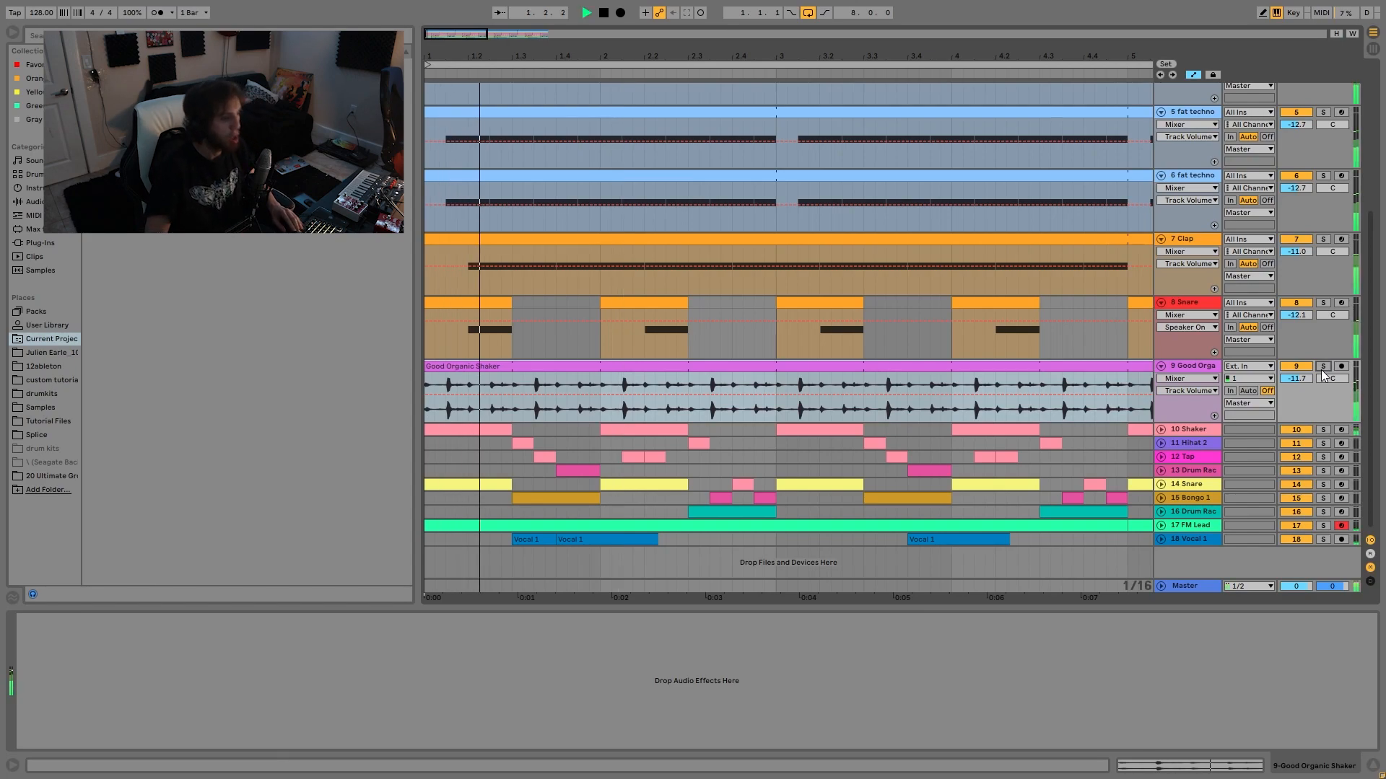
pyautogui.press('space')
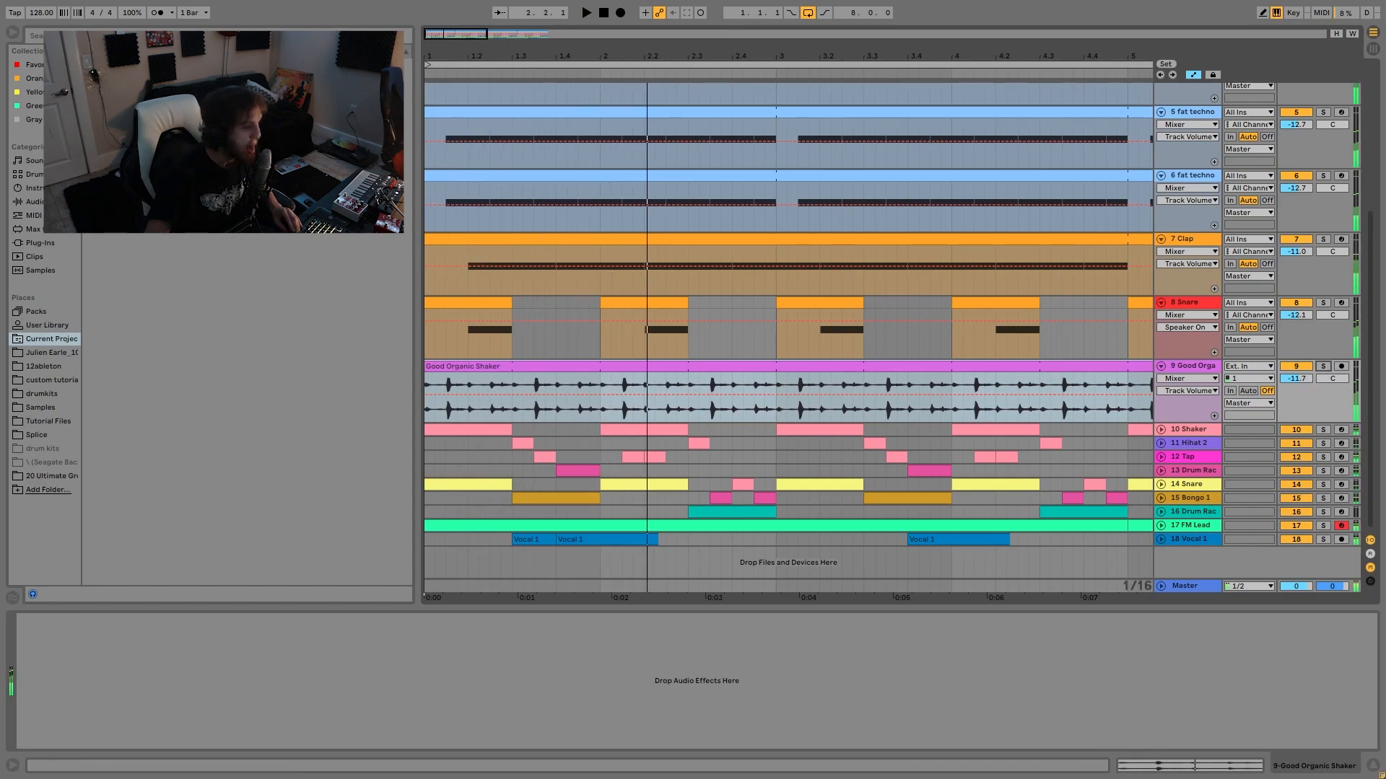
pyautogui.click(1301, 366)
pyautogui.press('space')
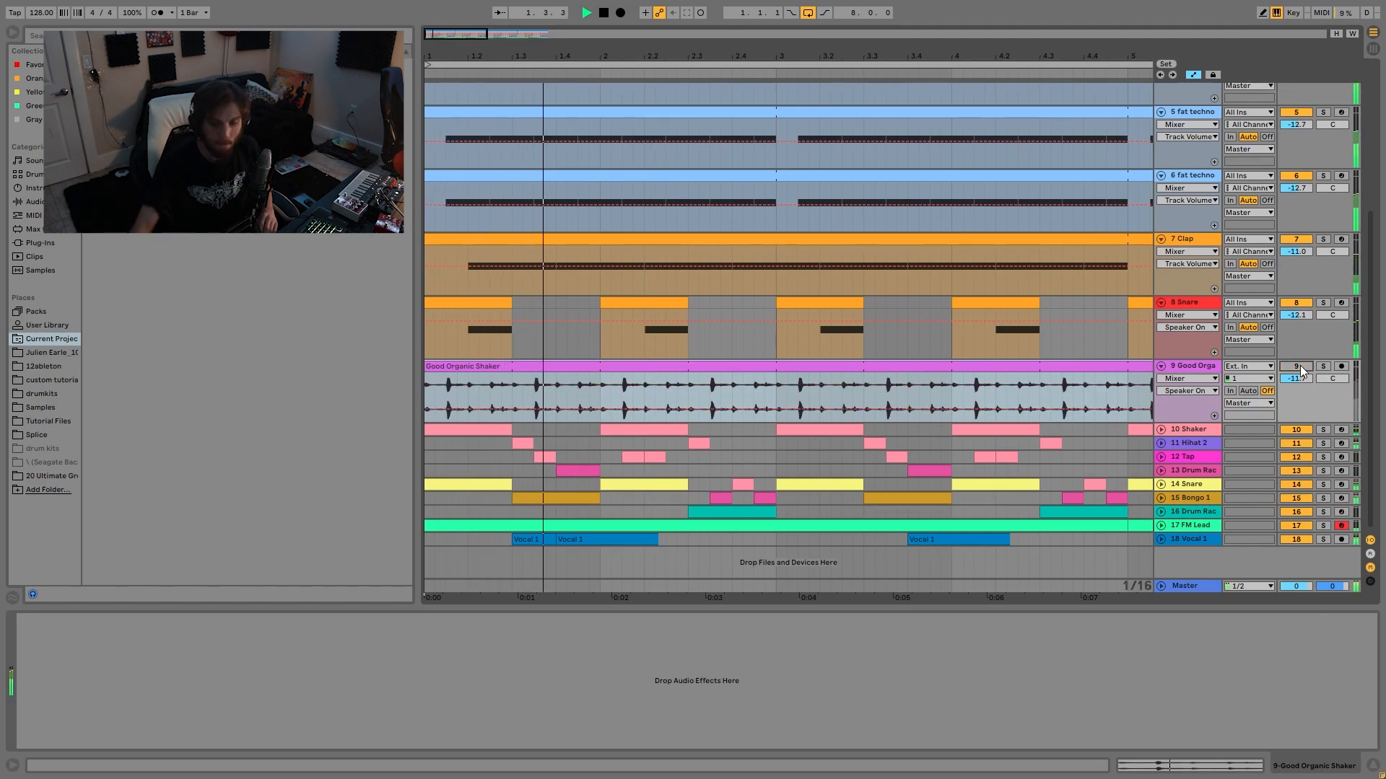
pyautogui.click(1300, 366)
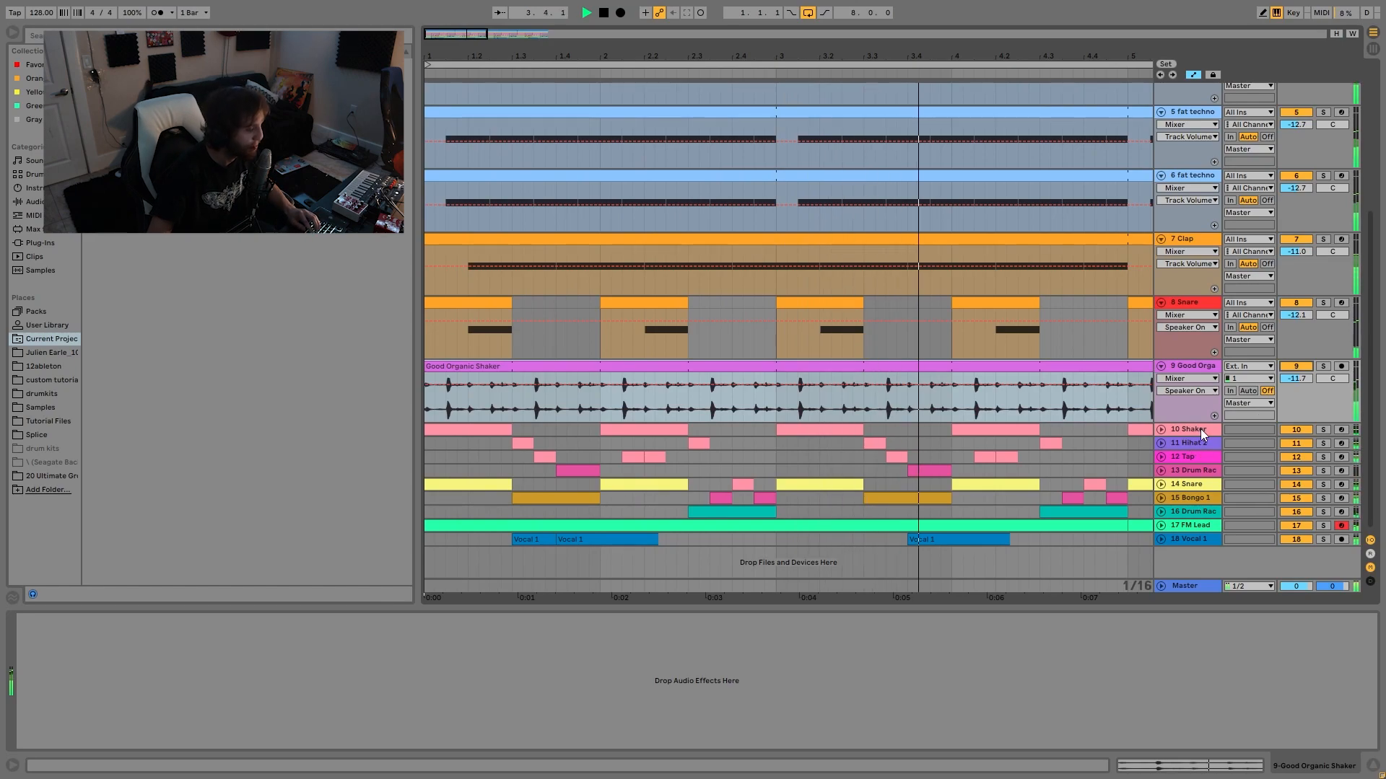
pyautogui.press('space')
# - Solo tracks 10 Shaker through 14 Snare as a group and play them with their lanes unfolded
pyautogui.moveTo(1186, 429); pyautogui.dragTo(1202, 483)
pyautogui.click(1323, 484)
pyautogui.press('space')
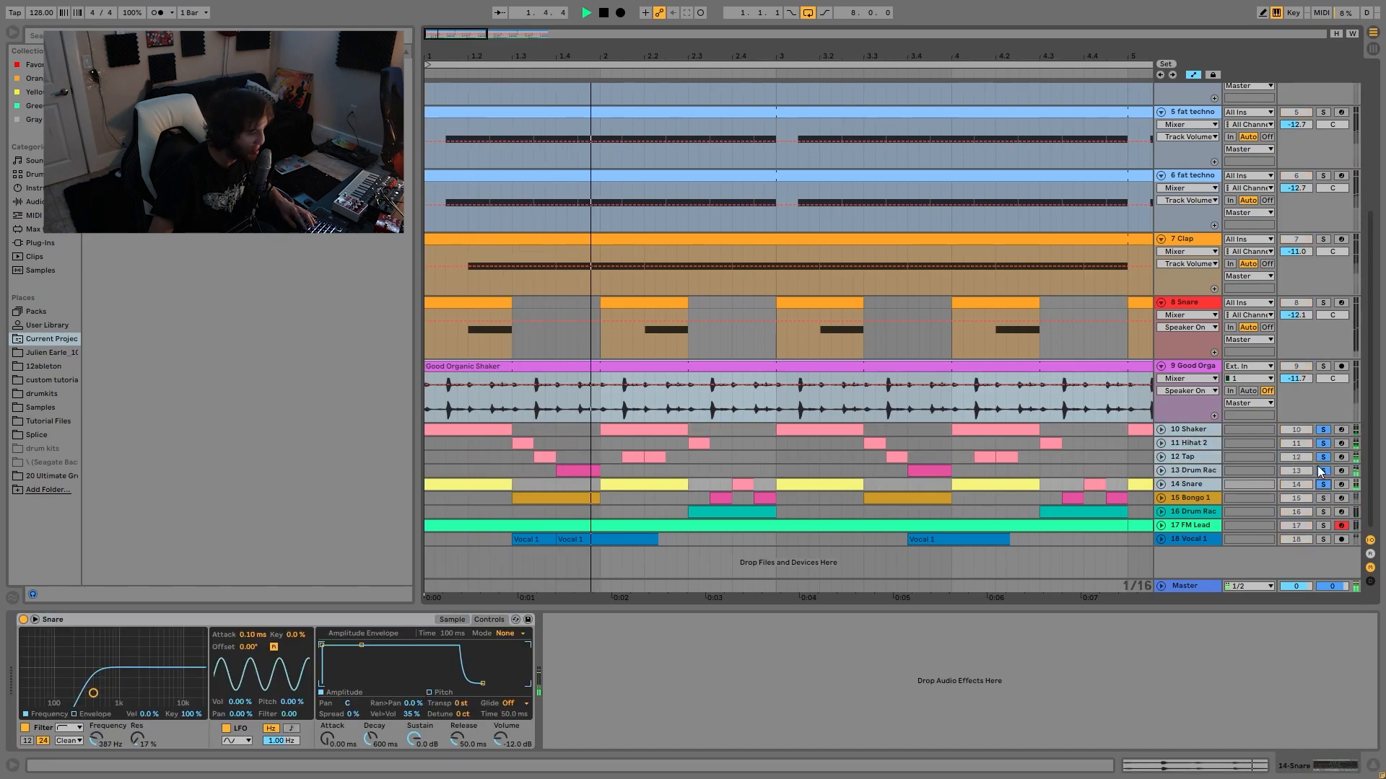
pyautogui.click(1161, 485)
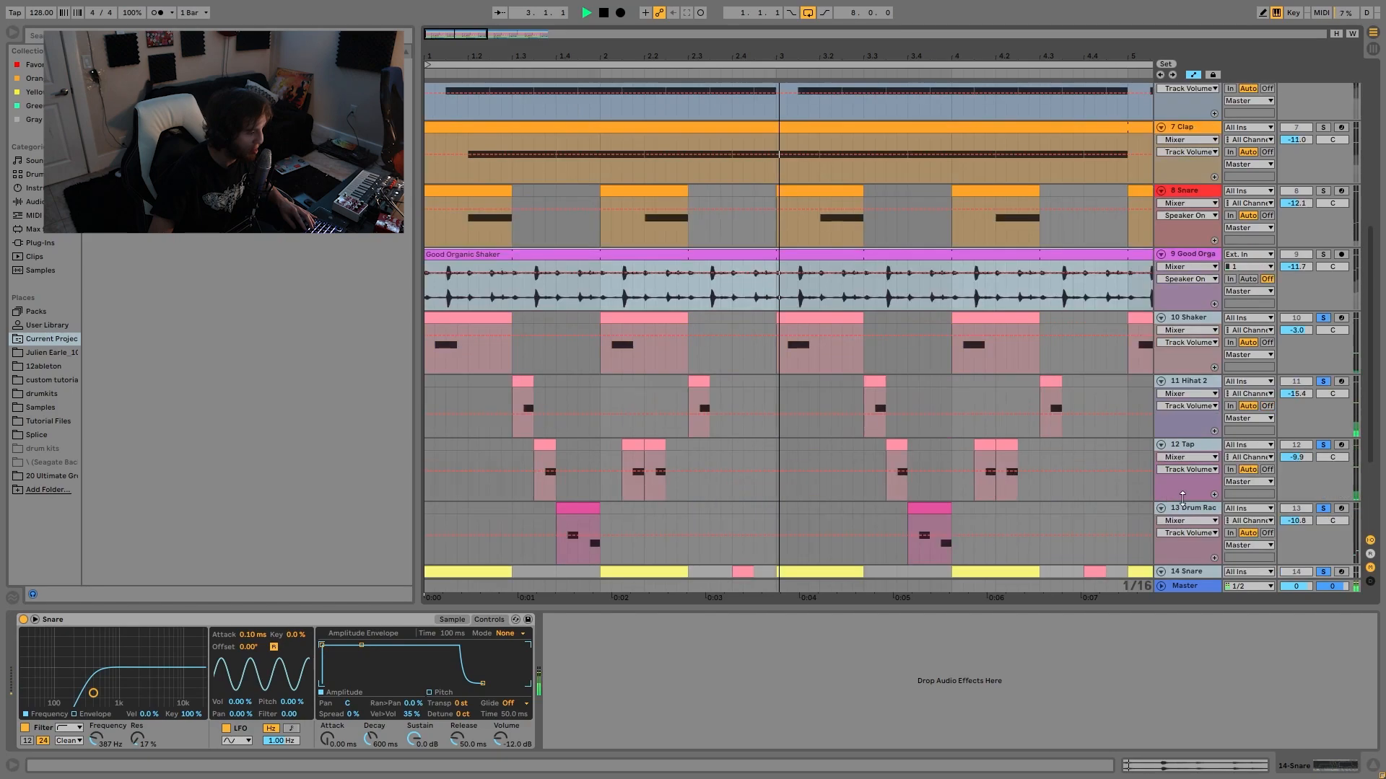
pyautogui.scroll(-3, 1176, 496)
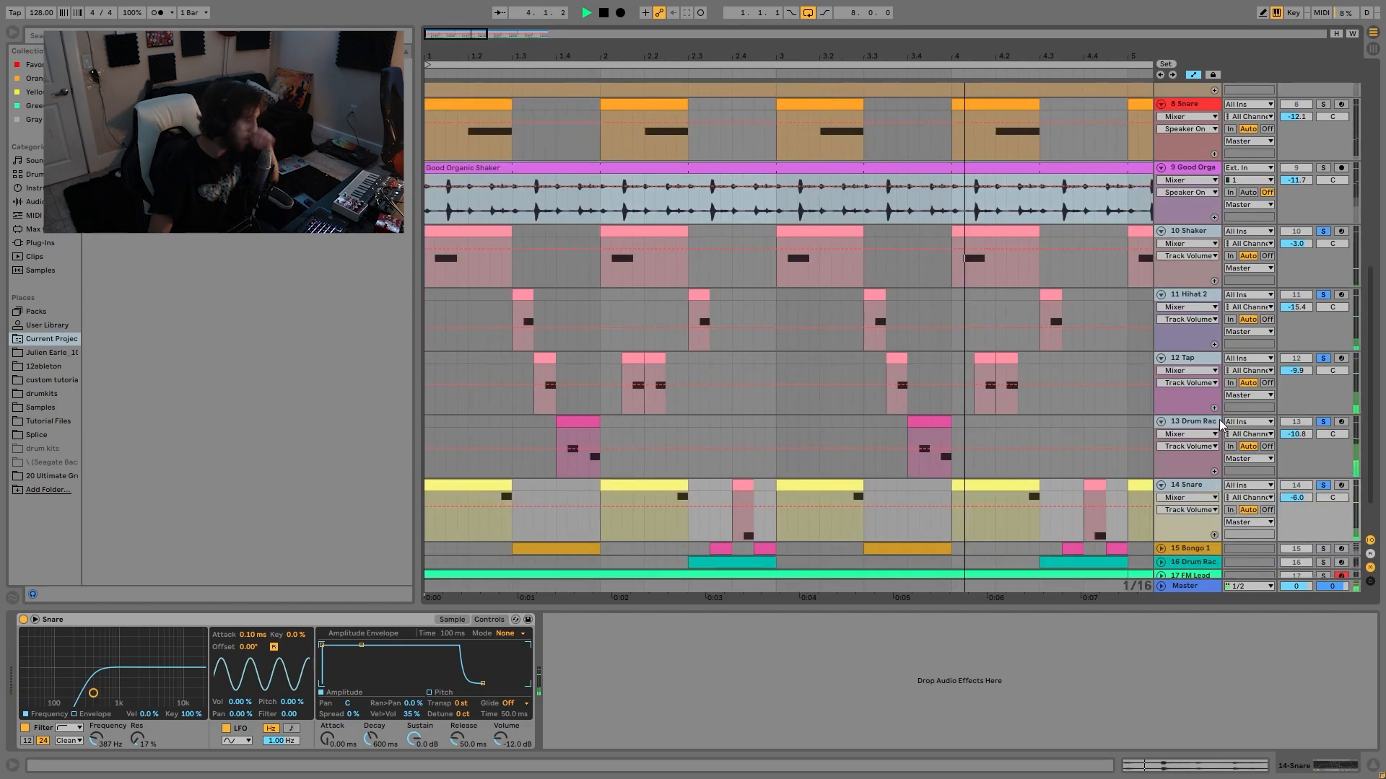
pyautogui.press('space')
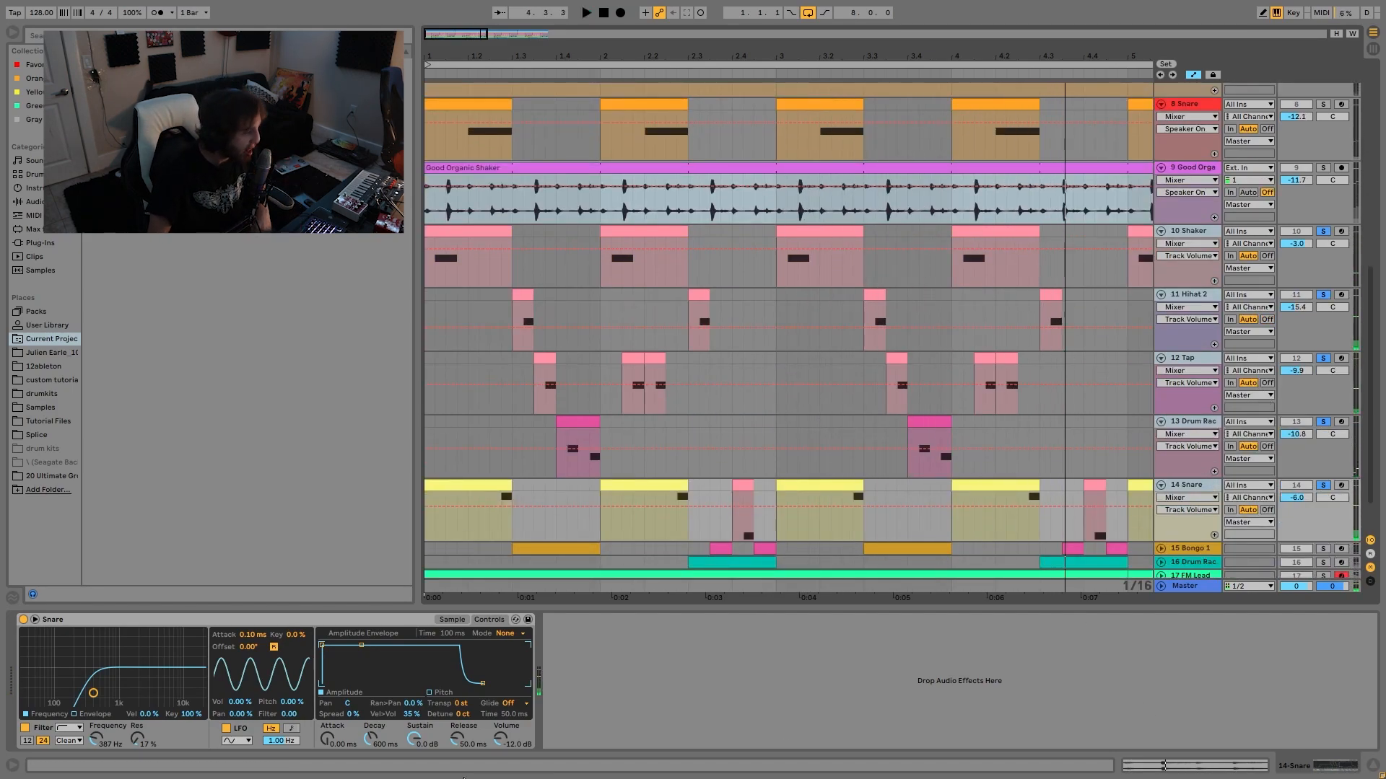
# - Add the minimal hat and Clap tracks to the soloed percussion group and play them together
pyautogui.scroll(5, 985, 461)
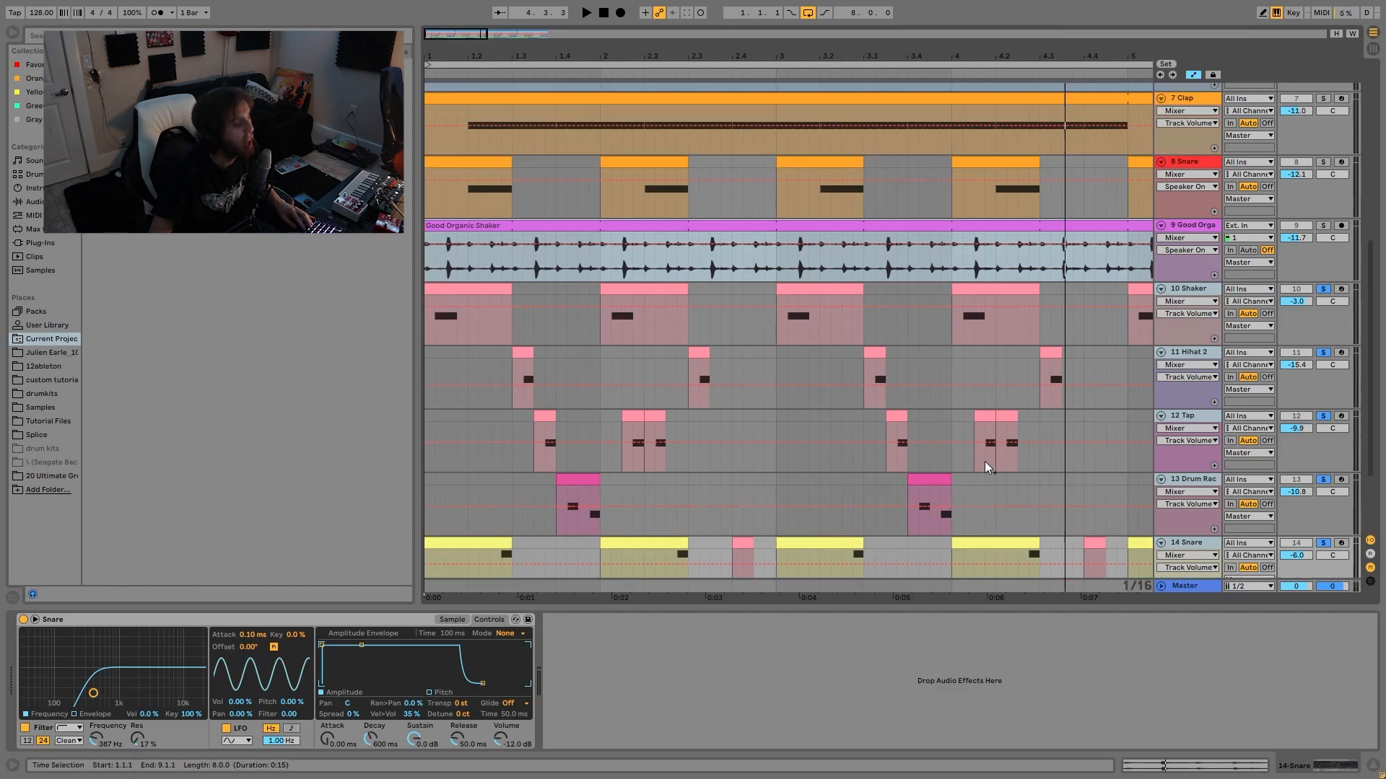
pyautogui.press('space')
pyautogui.scroll(3, 1097, 383)
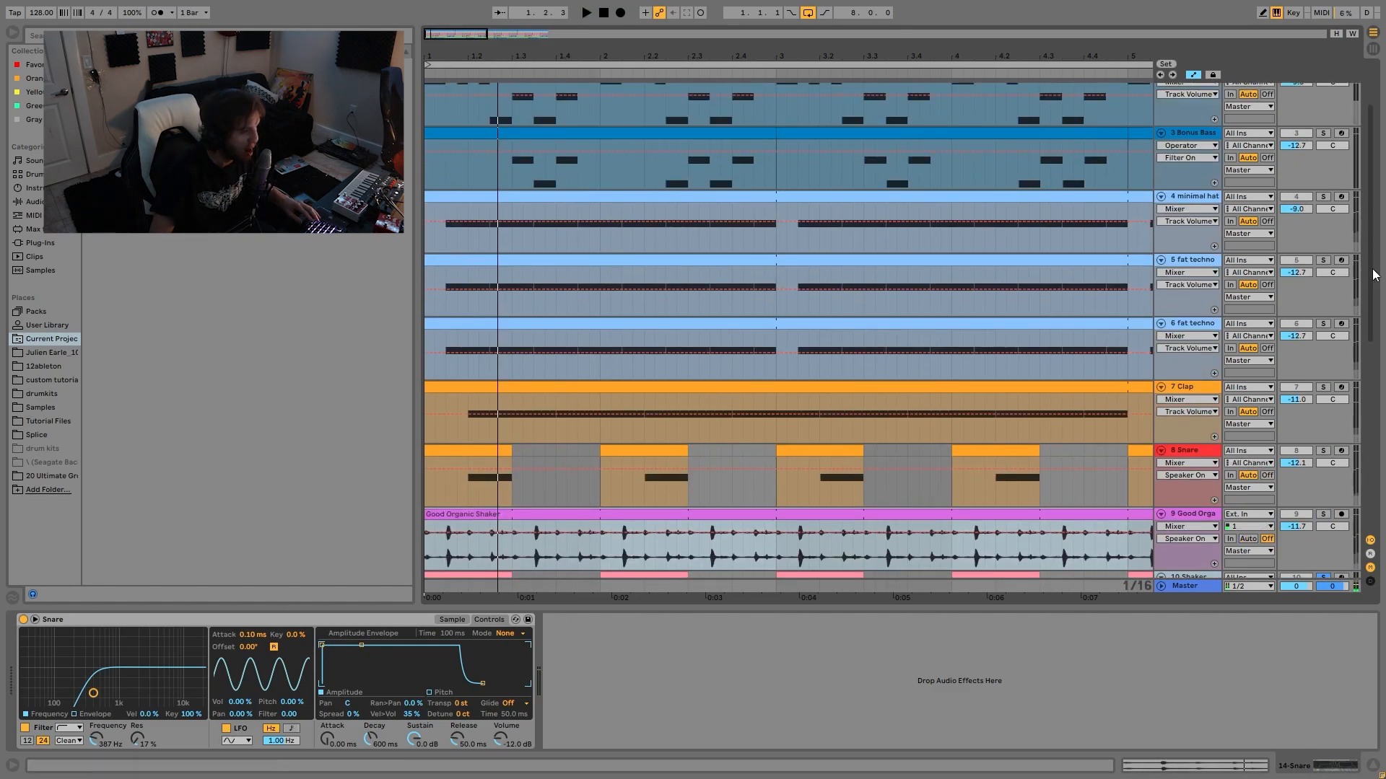
pyautogui.click(1322, 197)
pyautogui.press('space')
pyautogui.click(1322, 387)
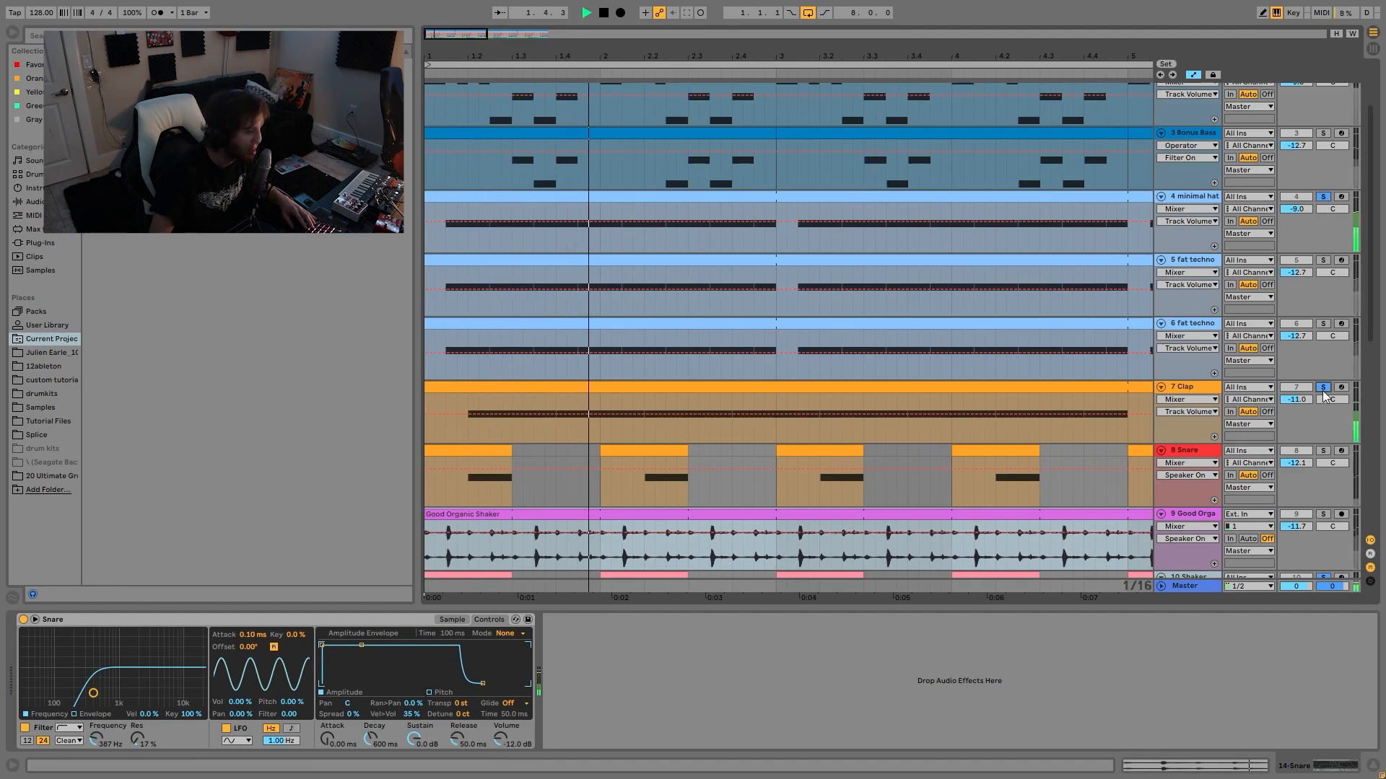
pyautogui.scroll(-3, 1310, 394)
pyautogui.scroll(-4, 1306, 406)
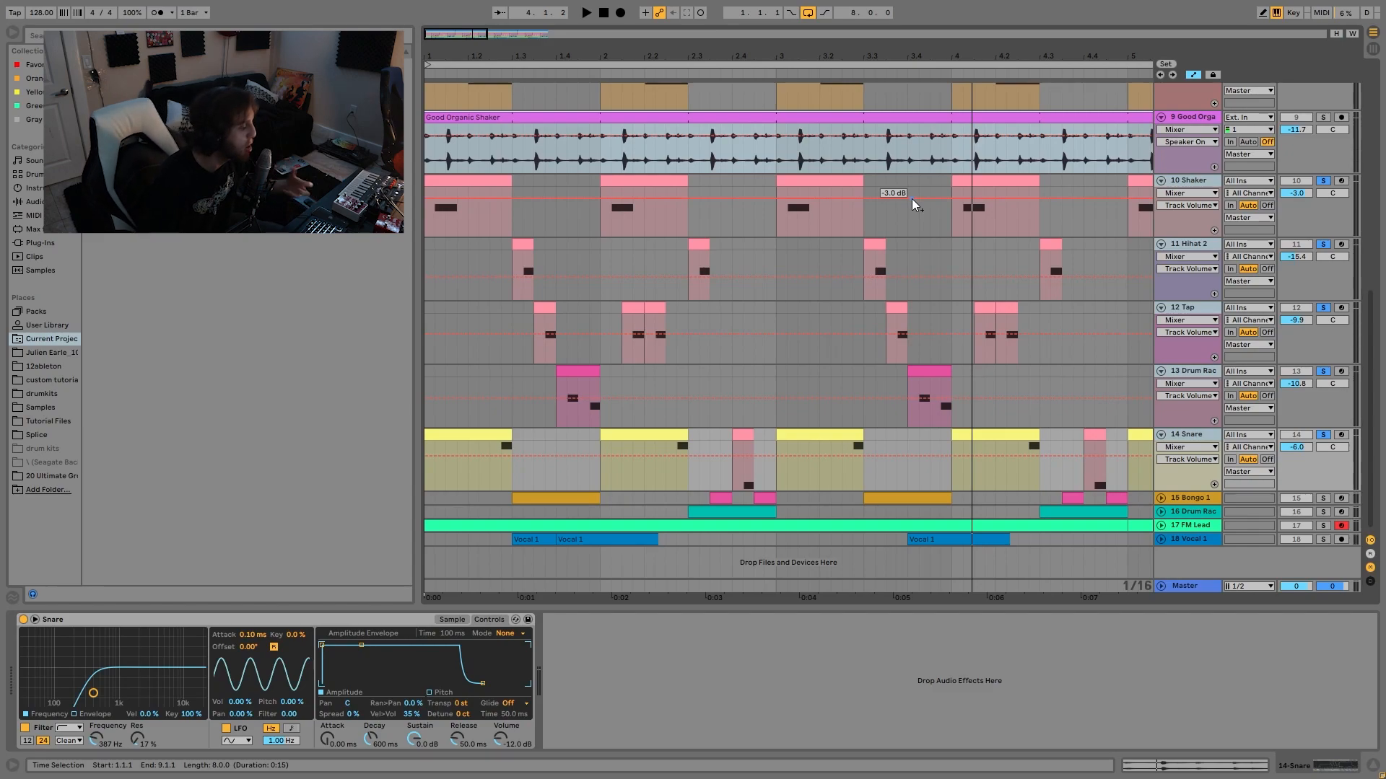
# - Replay the soloed percussion several times while following the clips on tracks 10 to 14
pyautogui.press('space')
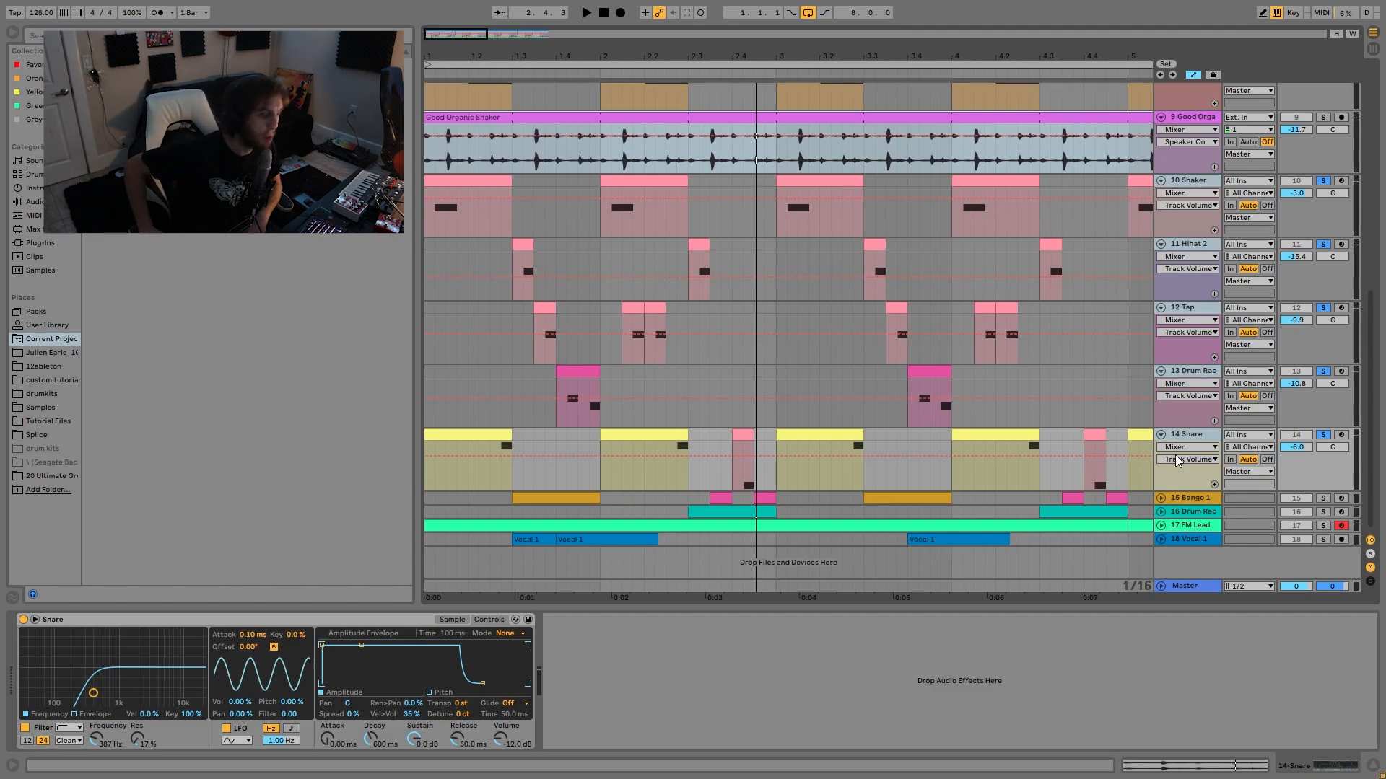
pyautogui.press('space')
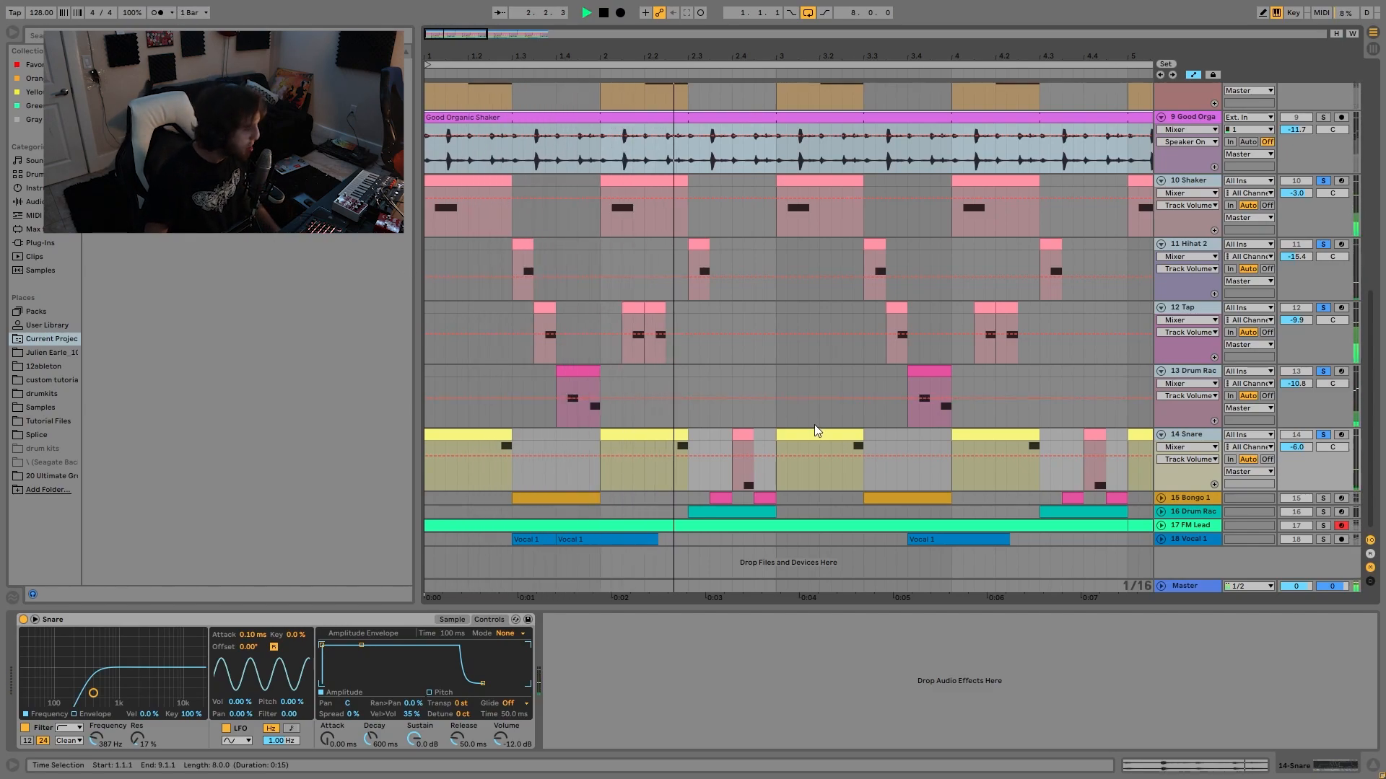
pyautogui.press('space')
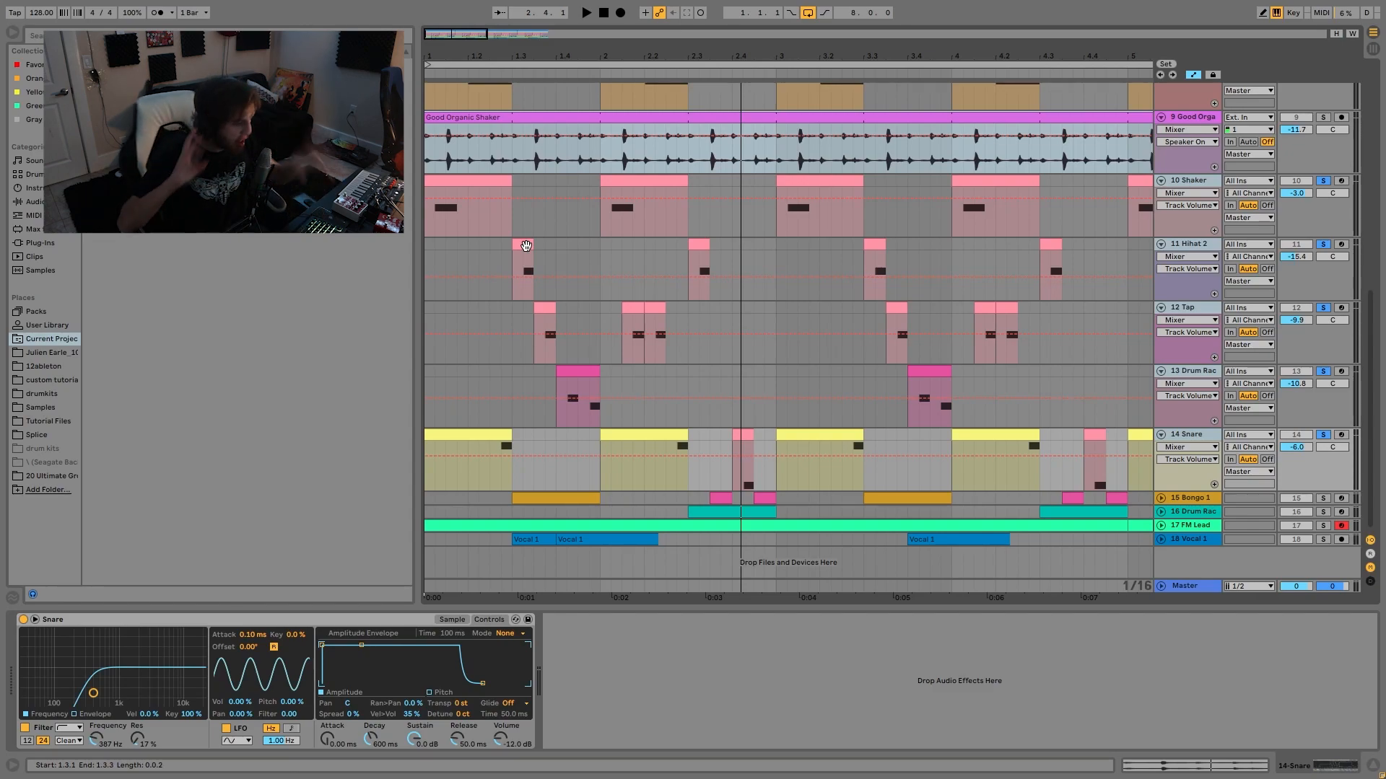
pyautogui.press('space')
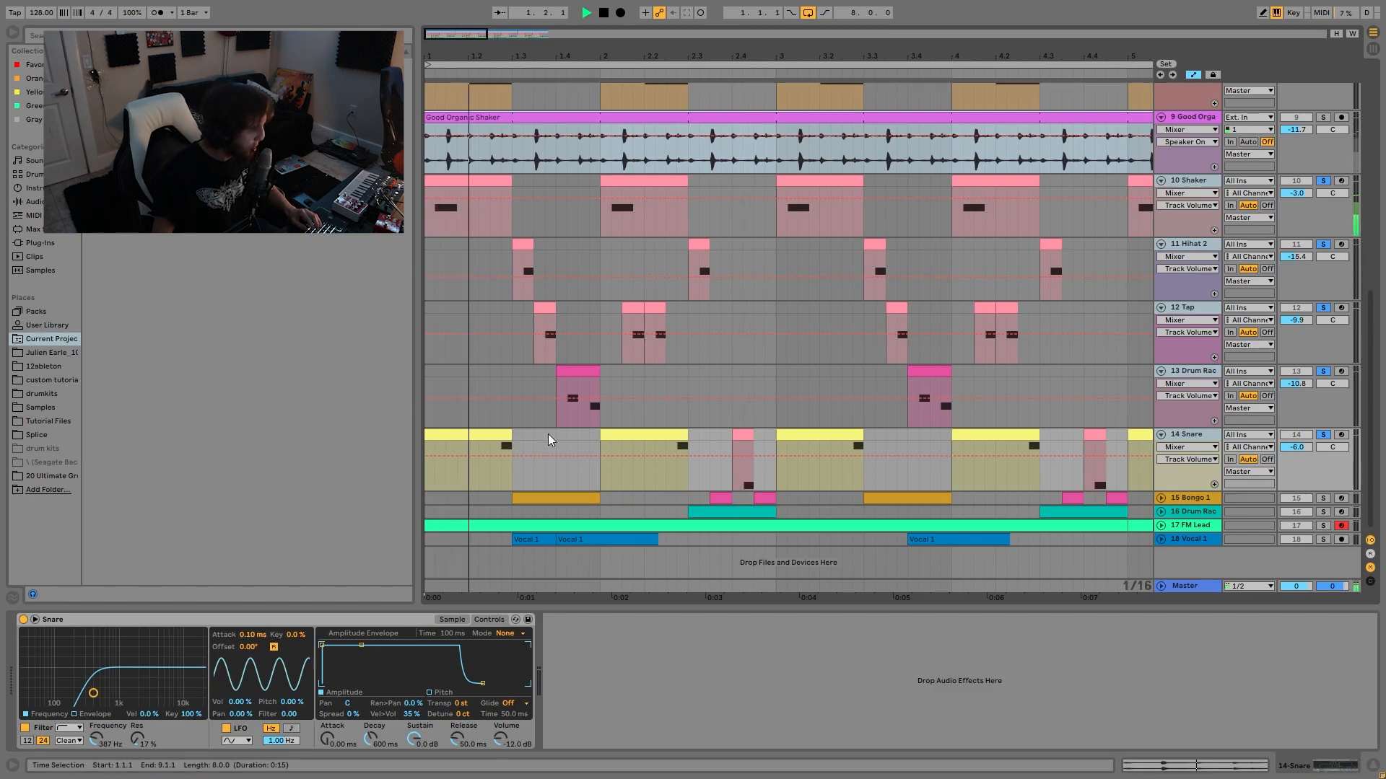
pyautogui.press('space')
# - Examine the opening beats up close, select the first Shaker clip to display its Simpler, and play the soloed percussion
pyautogui.moveTo(435, 58); pyautogui.dragTo(580, 436)
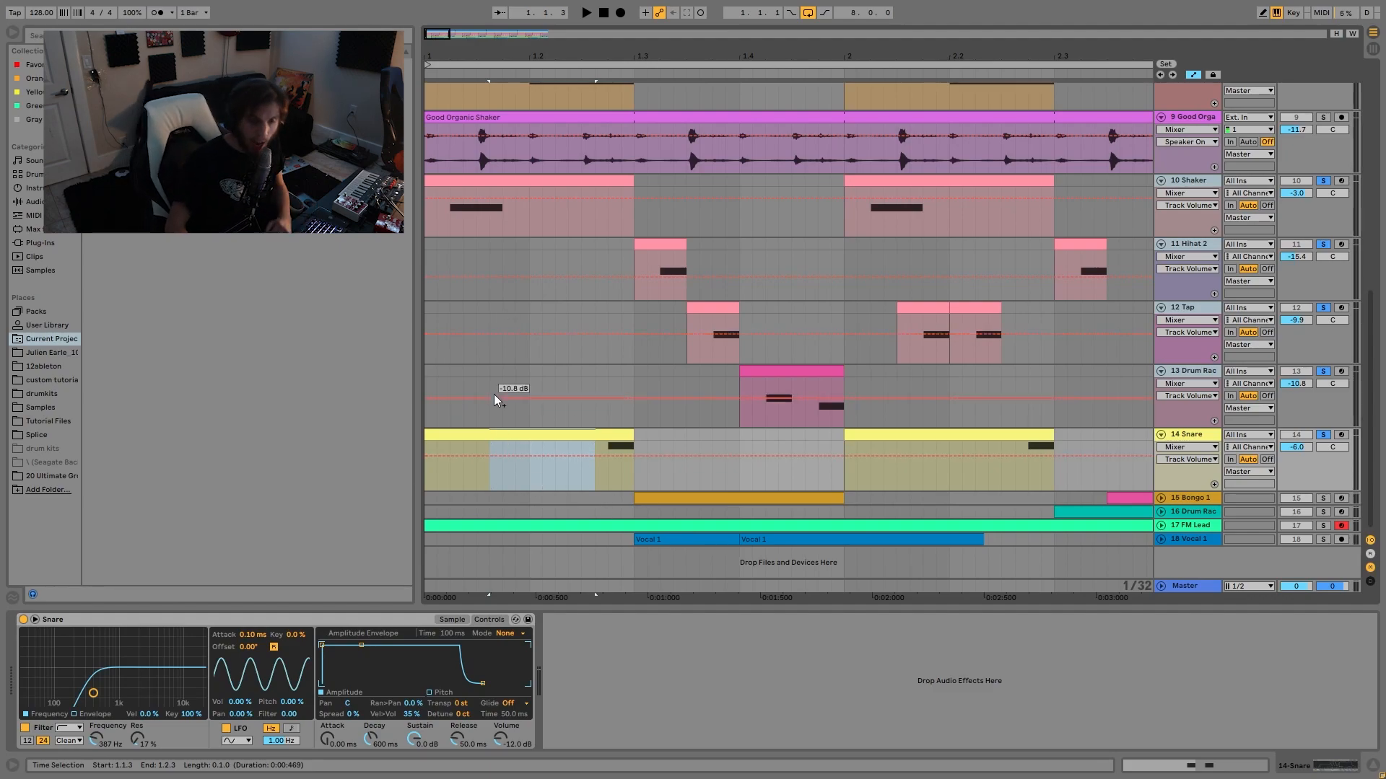
pyautogui.click(470, 170)
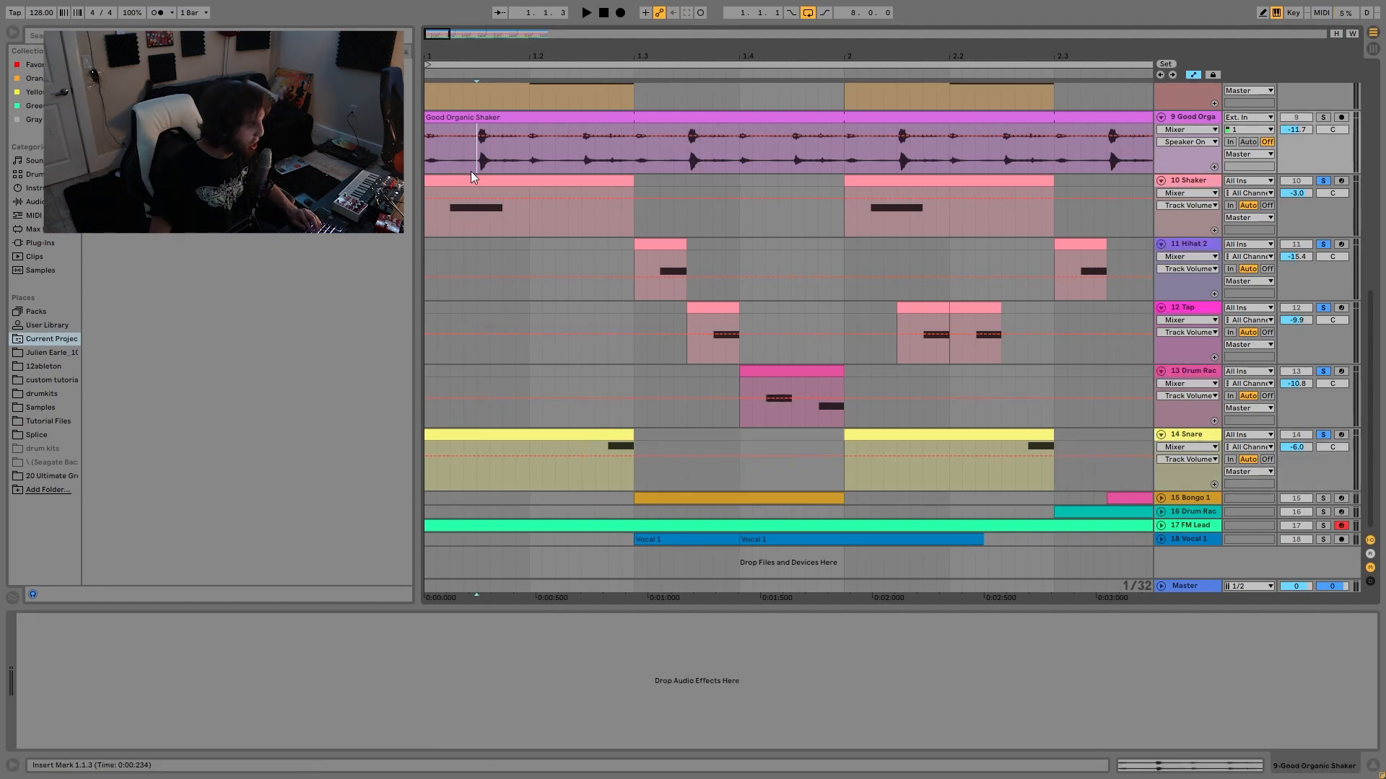
pyautogui.click(470, 179)
pyautogui.moveTo(474, 57); pyautogui.dragTo(475, 26)
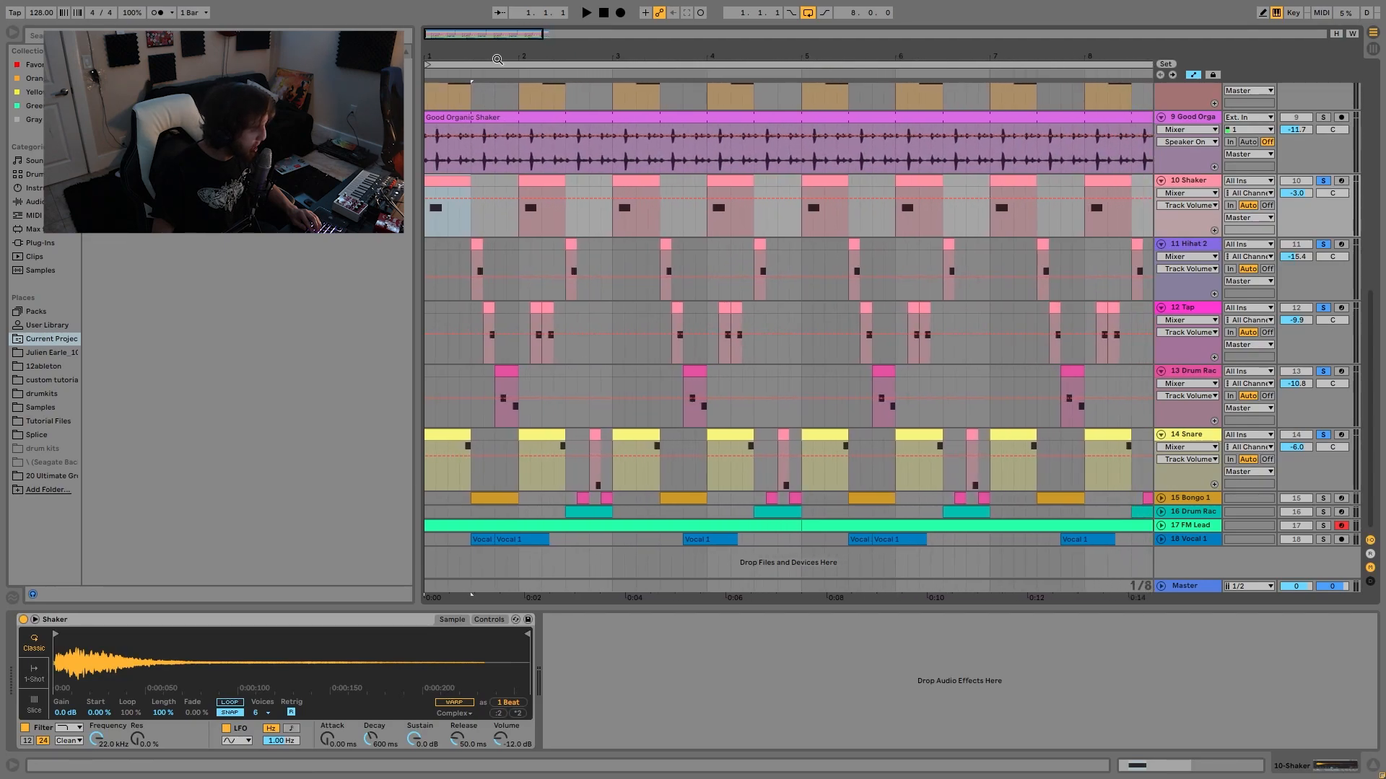
pyautogui.press('space')
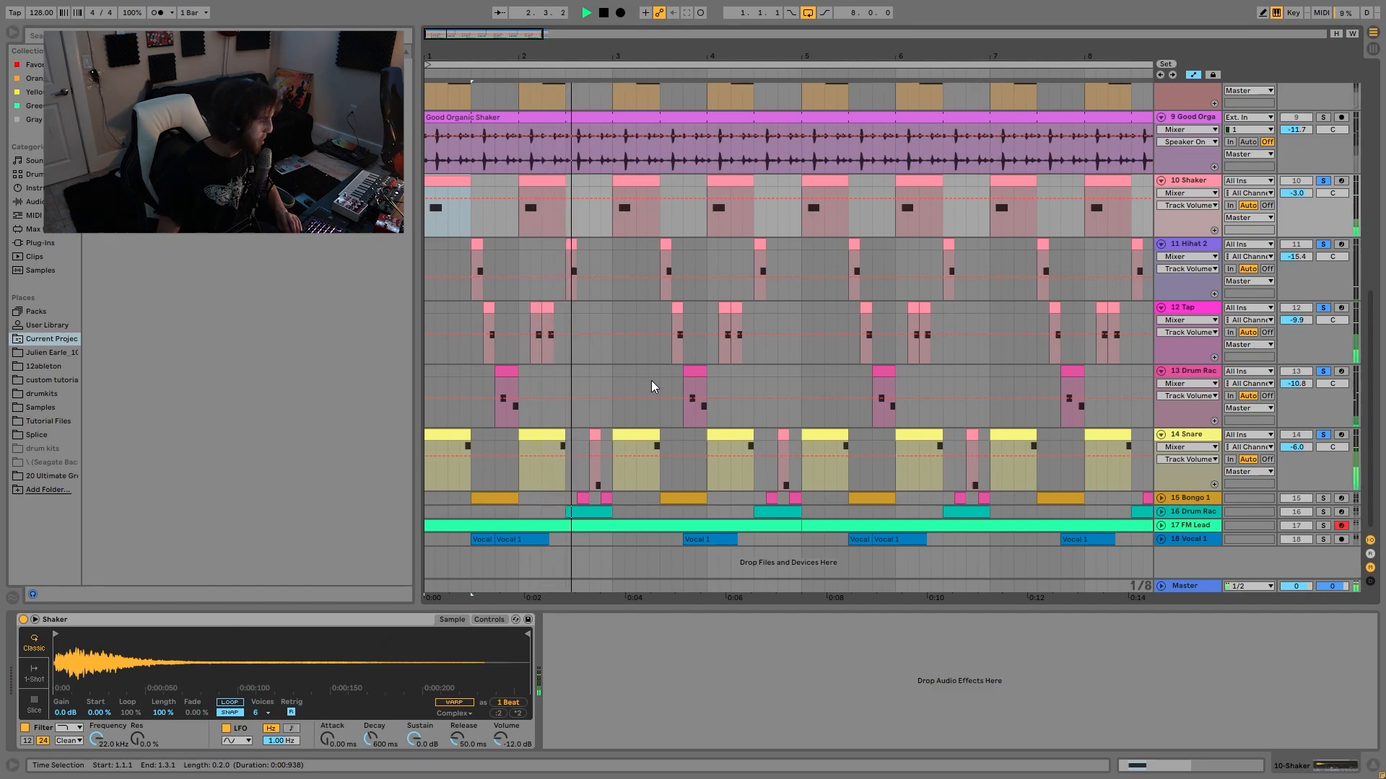
pyautogui.press('space')
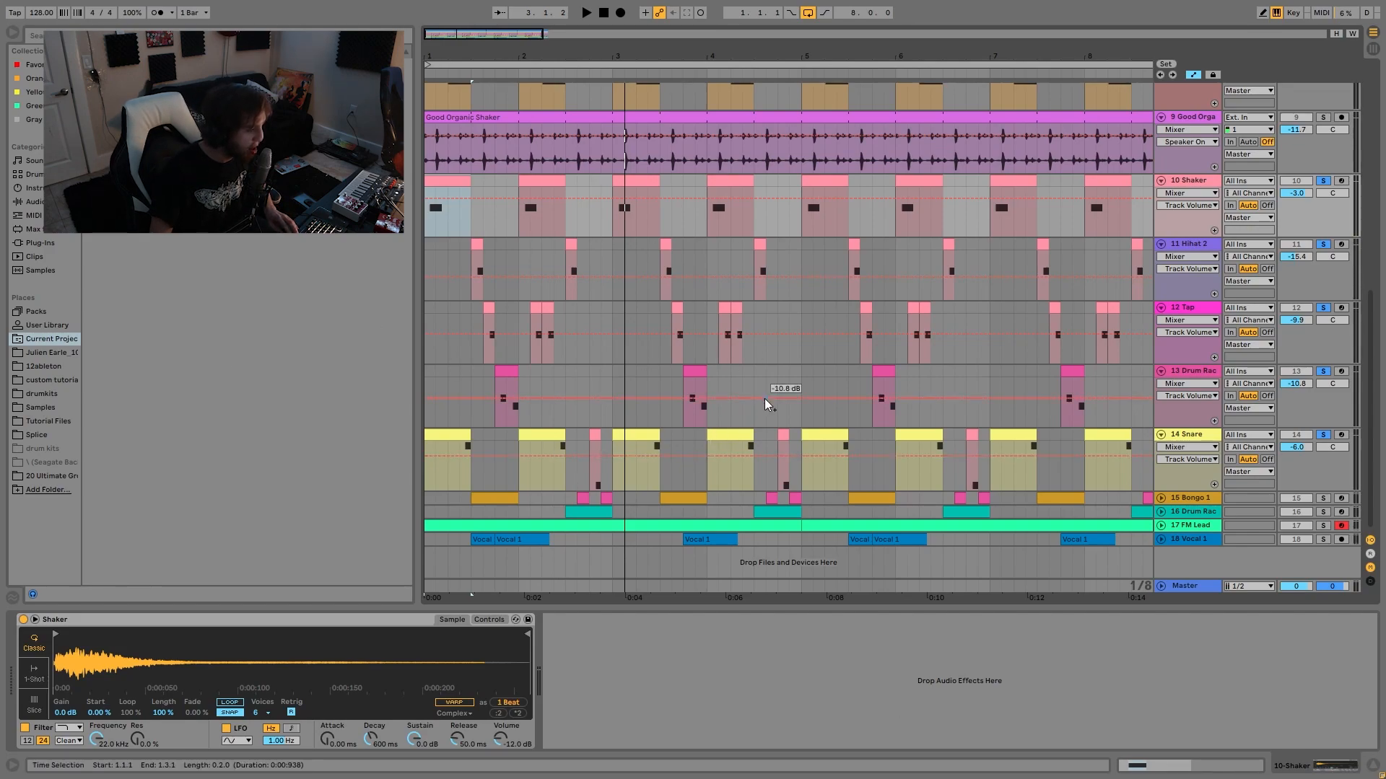
# - Unfold track 15 Bongo 1, select its first clip and play the track soloed
pyautogui.click(1323, 498)
pyautogui.click(1161, 499)
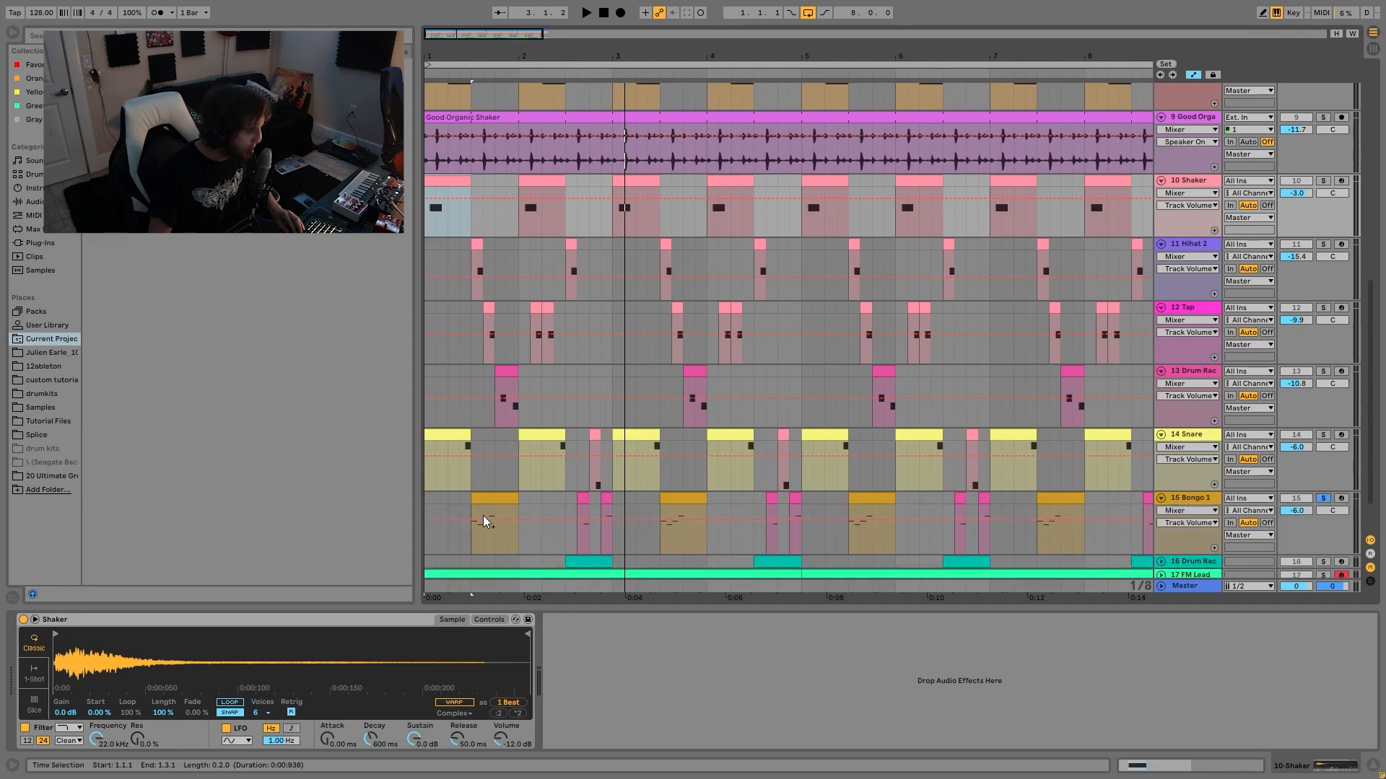
pyautogui.click(488, 497)
pyautogui.press('space')
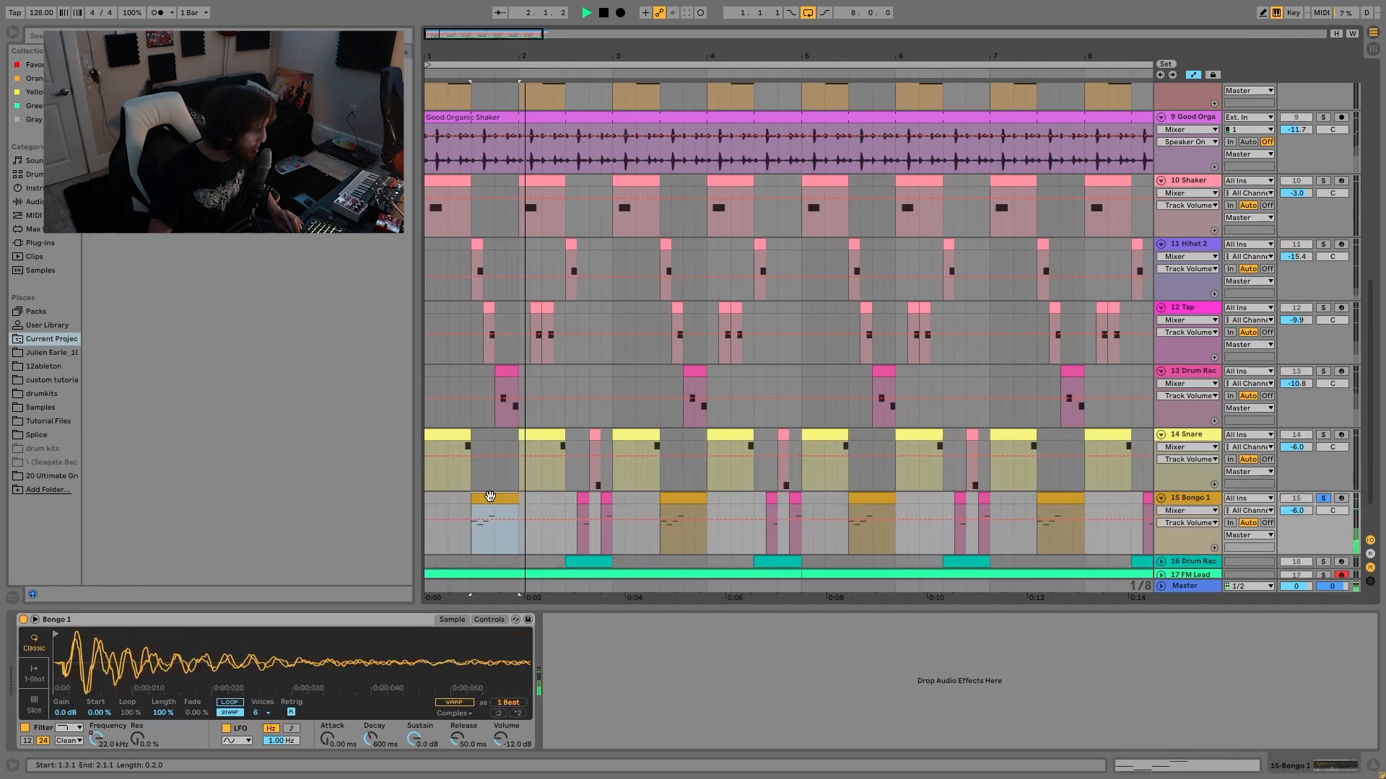
pyautogui.scroll(-1, 490, 497)
pyautogui.scroll(-1, 491, 497)
pyautogui.press('space')
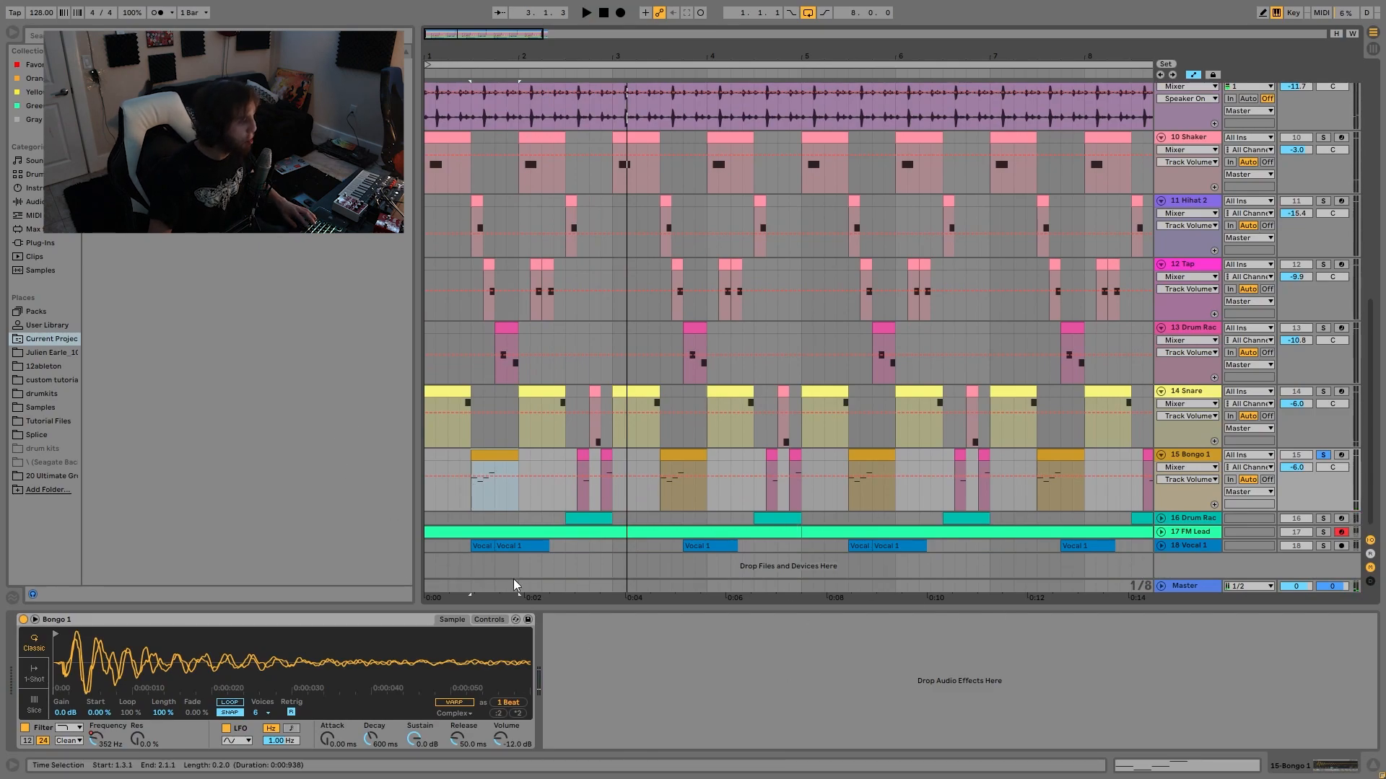
# - Display Bongo 1's filter frequency automation in its lane and play the soloed track
pyautogui.click(102, 745)
pyautogui.click(474, 487)
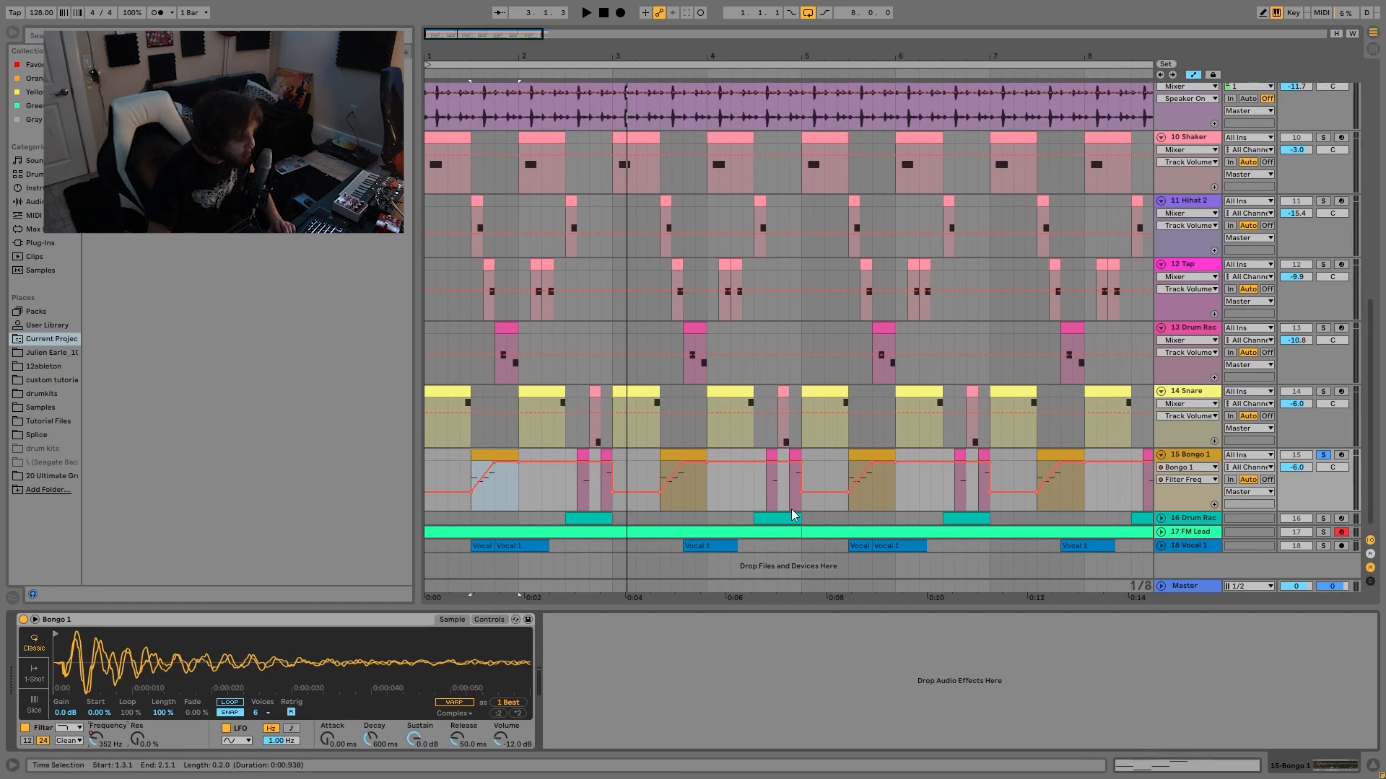
pyautogui.scroll(2, 866, 469)
pyautogui.scroll(-1, 919, 462)
pyautogui.press('space')
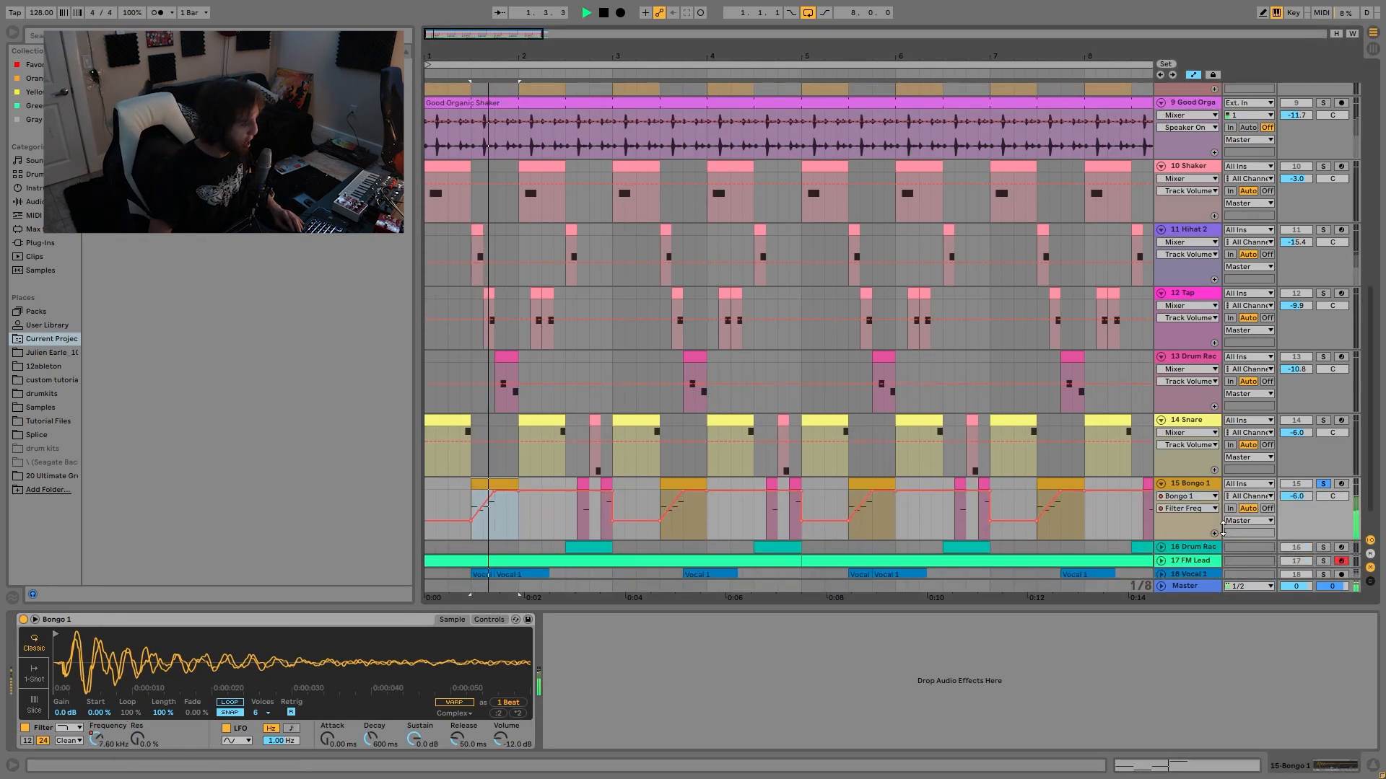
# - Unsolo Bongo 1, lower its volume to -6.6 dB and play the full loop from the start
pyautogui.click(1325, 484)
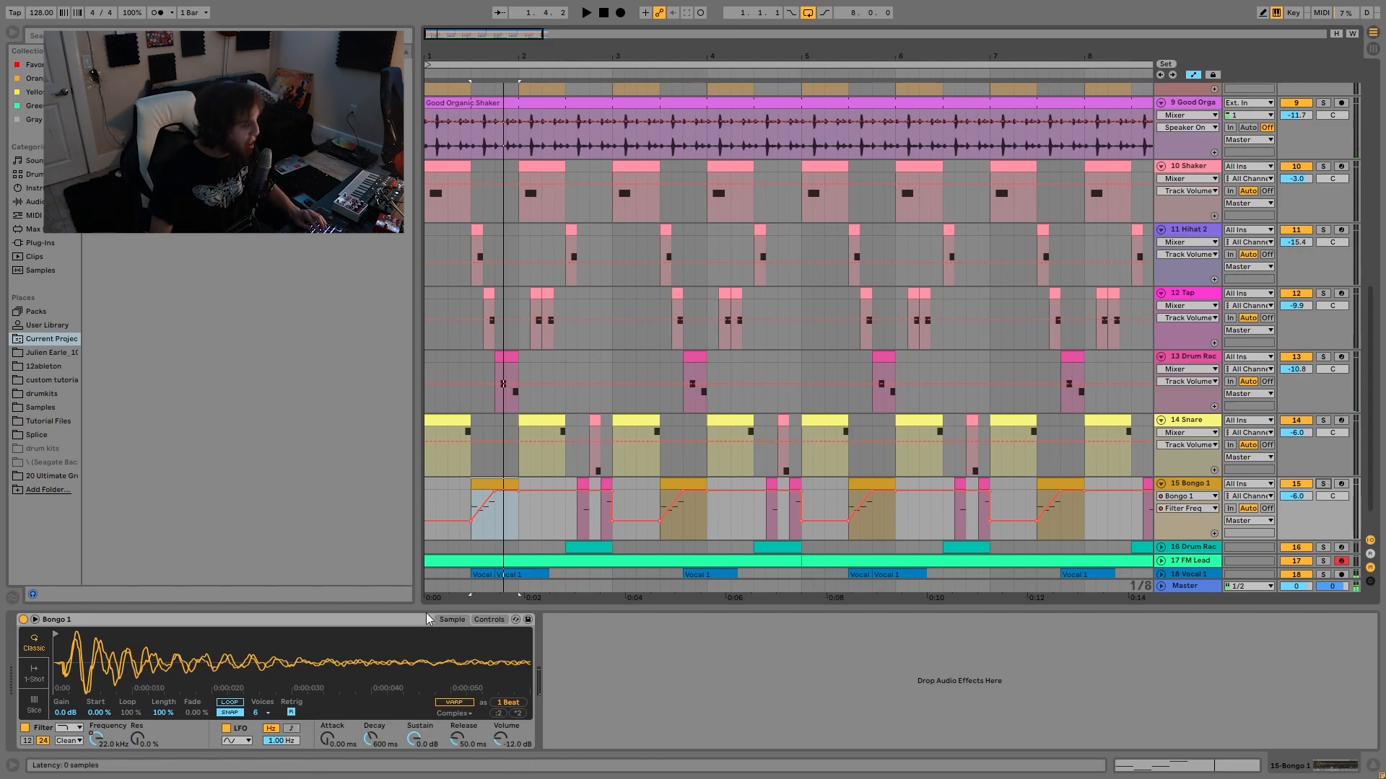
pyautogui.scroll(-2, 773, 518)
pyautogui.moveTo(1304, 466); pyautogui.dragTo(1304, 467)
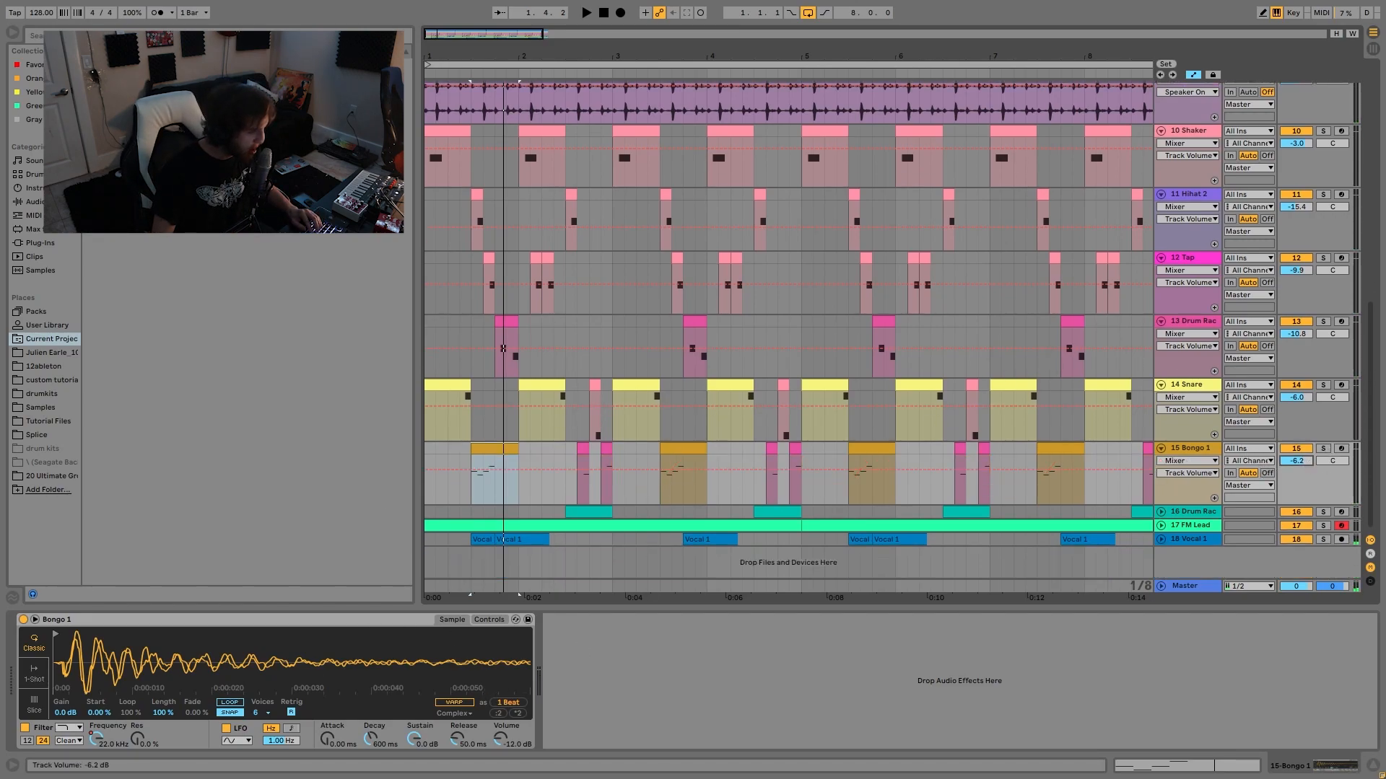
pyautogui.click(429, 452)
pyautogui.press('space')
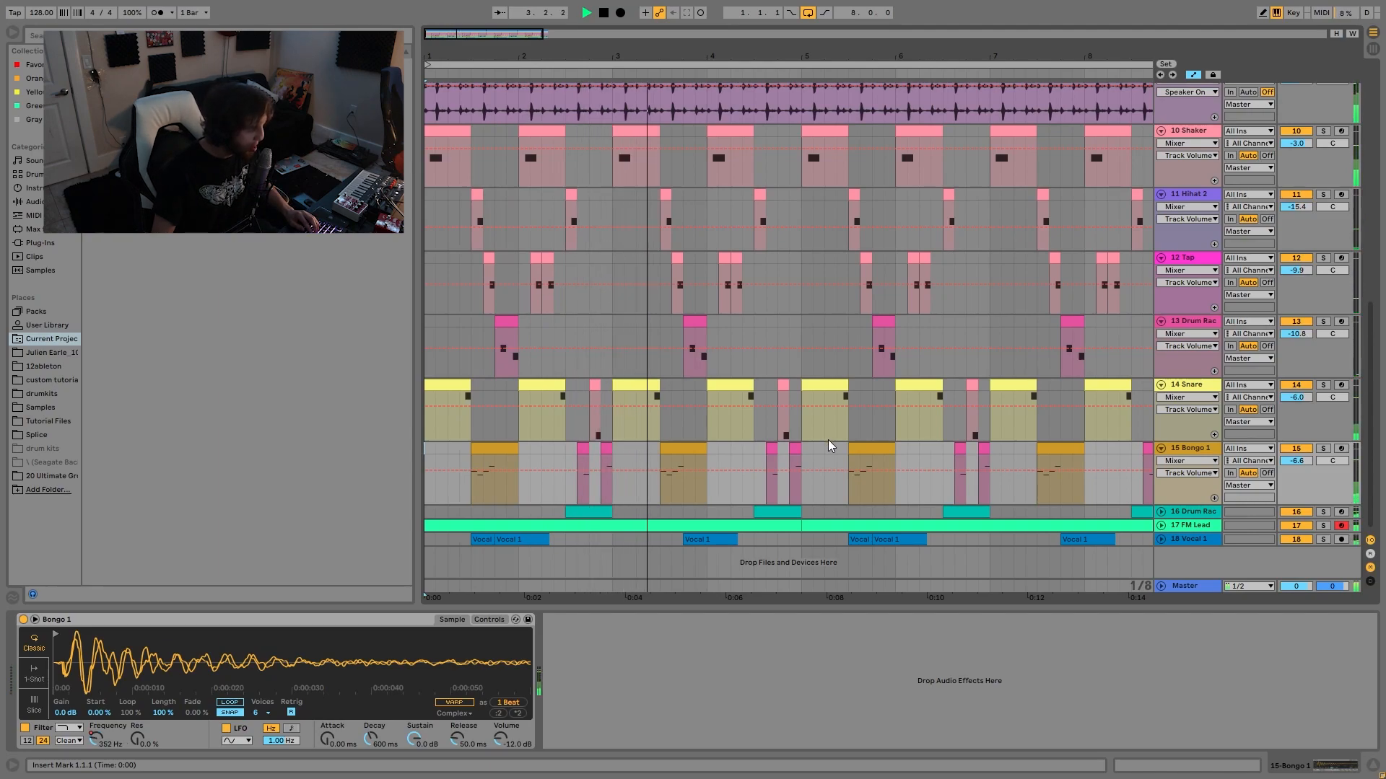
pyautogui.press('space')
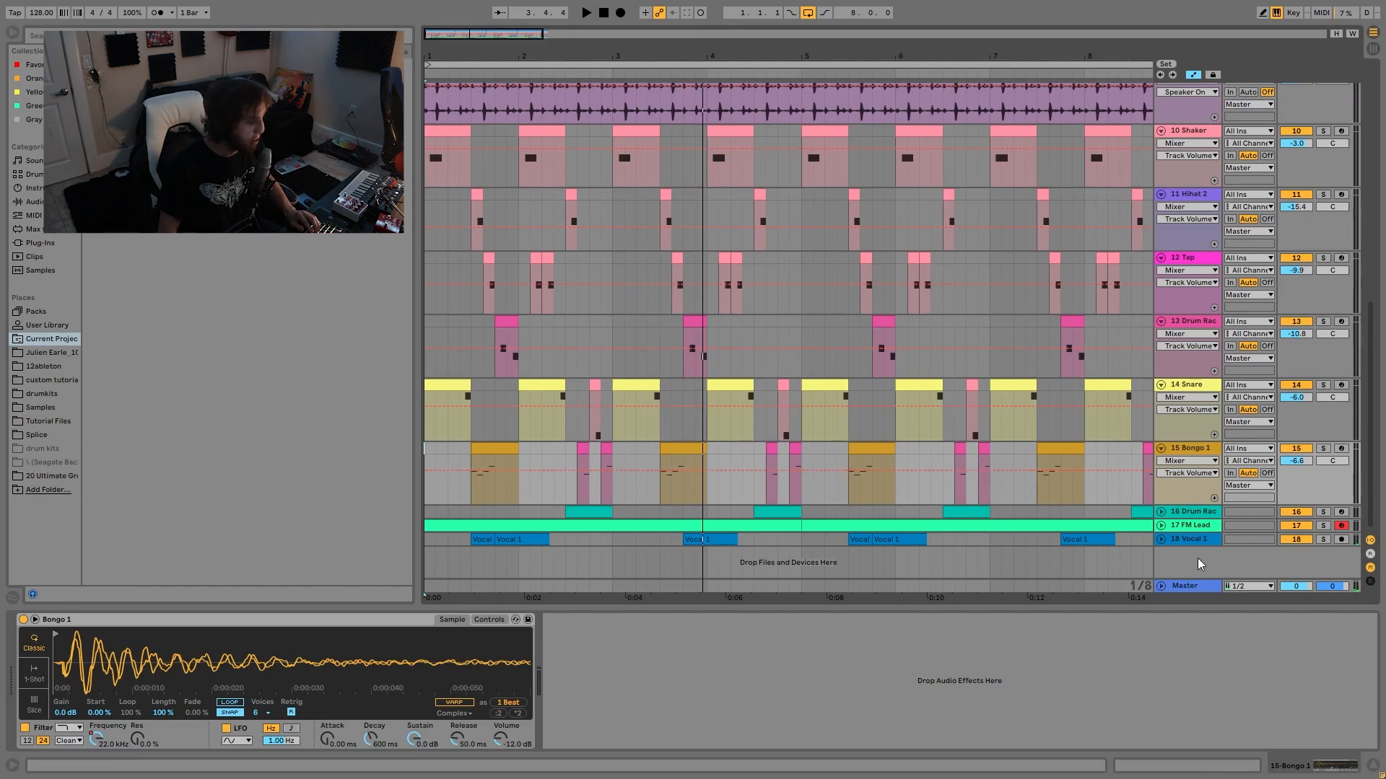
# - Solo track 16 Drum Rack, select its first clip, play it and unfold the track
pyautogui.click(1321, 513)
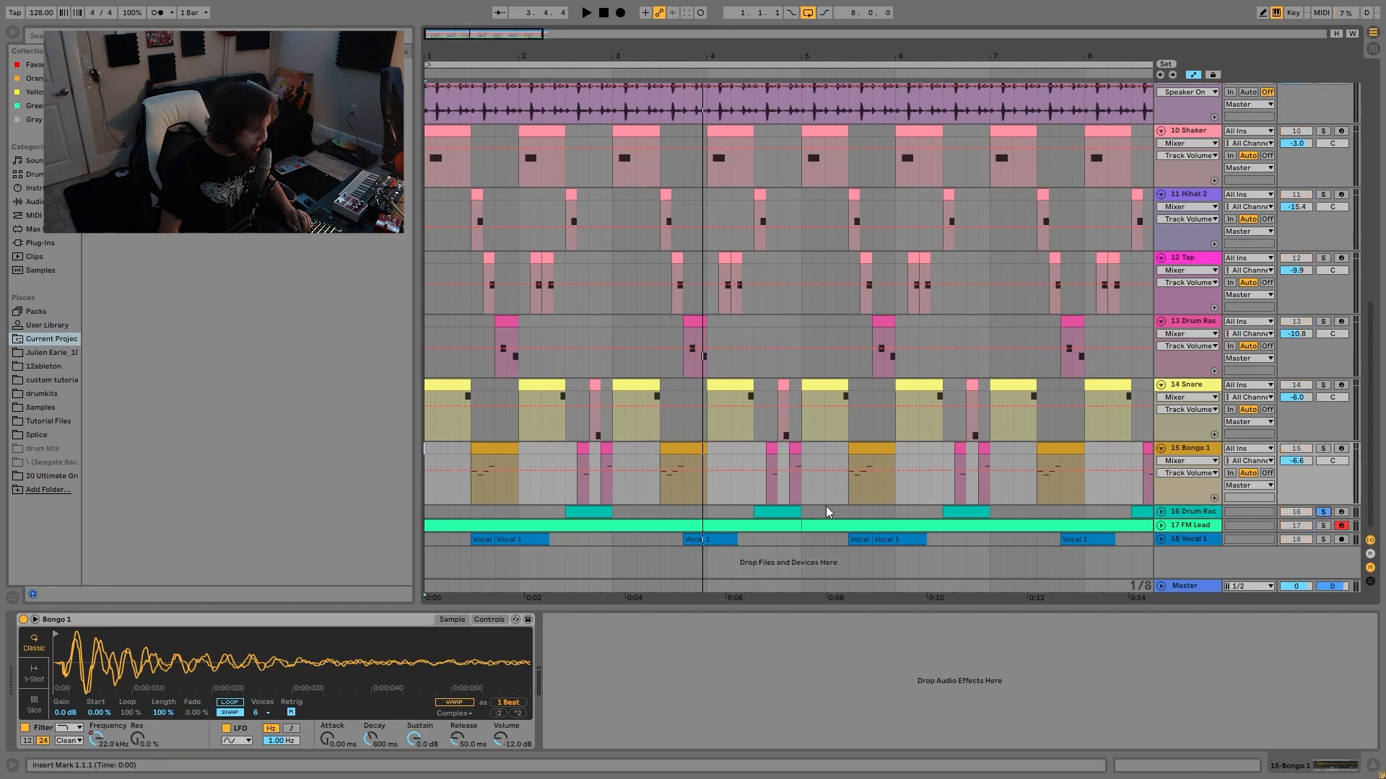
pyautogui.click(601, 512)
pyautogui.press('space')
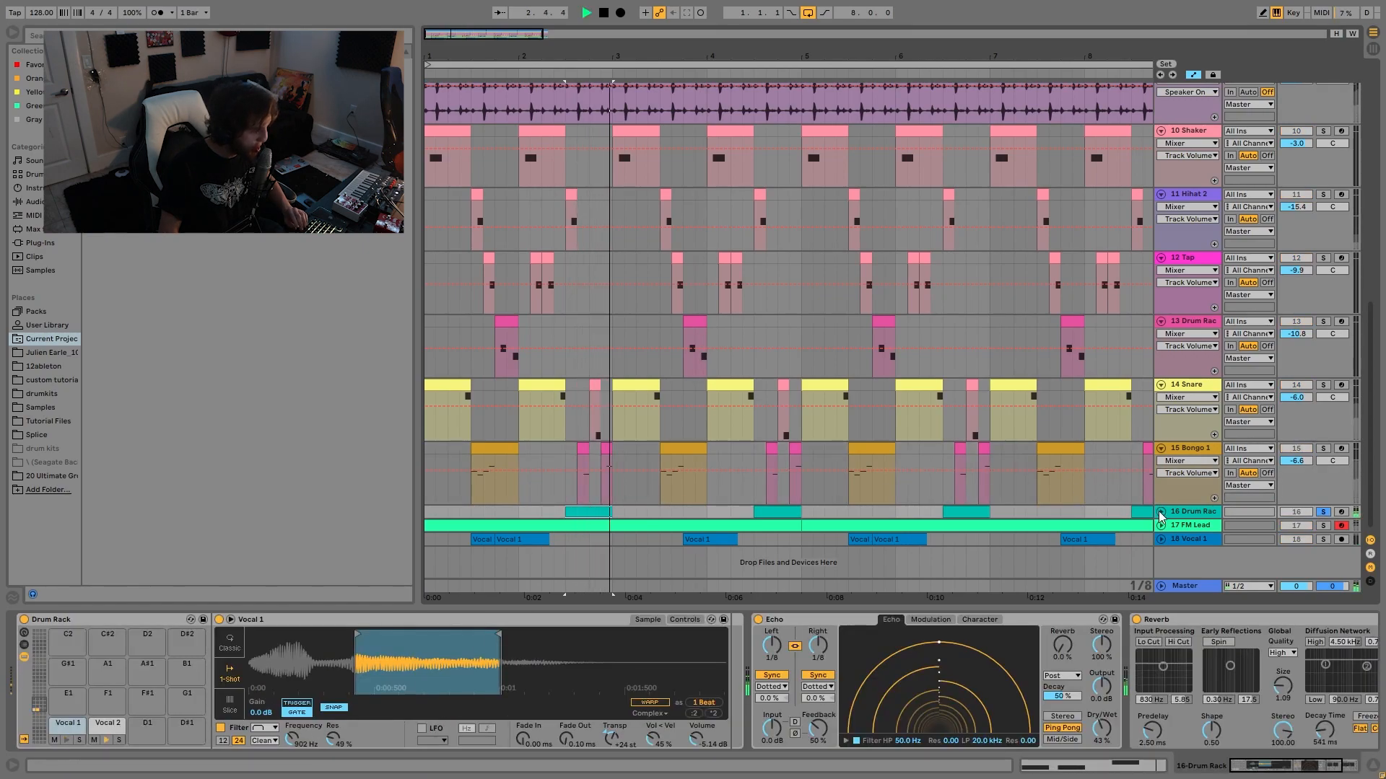
pyautogui.click(1162, 512)
# - Unsolo track 16 and play the full loop from the start of bar 2
pyautogui.click(1322, 513)
pyautogui.press('space')
pyautogui.scroll(-1, 547, 508)
pyautogui.scroll(-1, 547, 508)
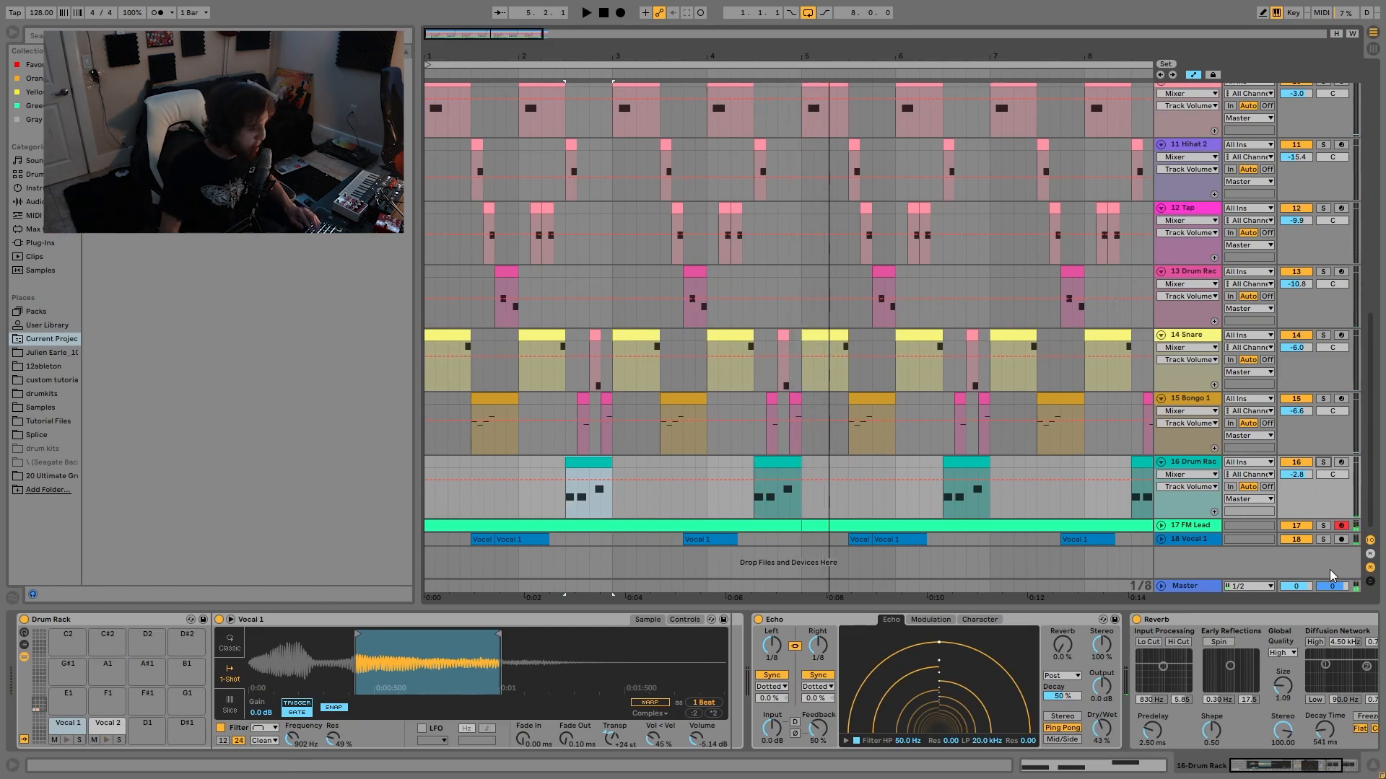
pyautogui.click(512, 458)
pyautogui.press('space')
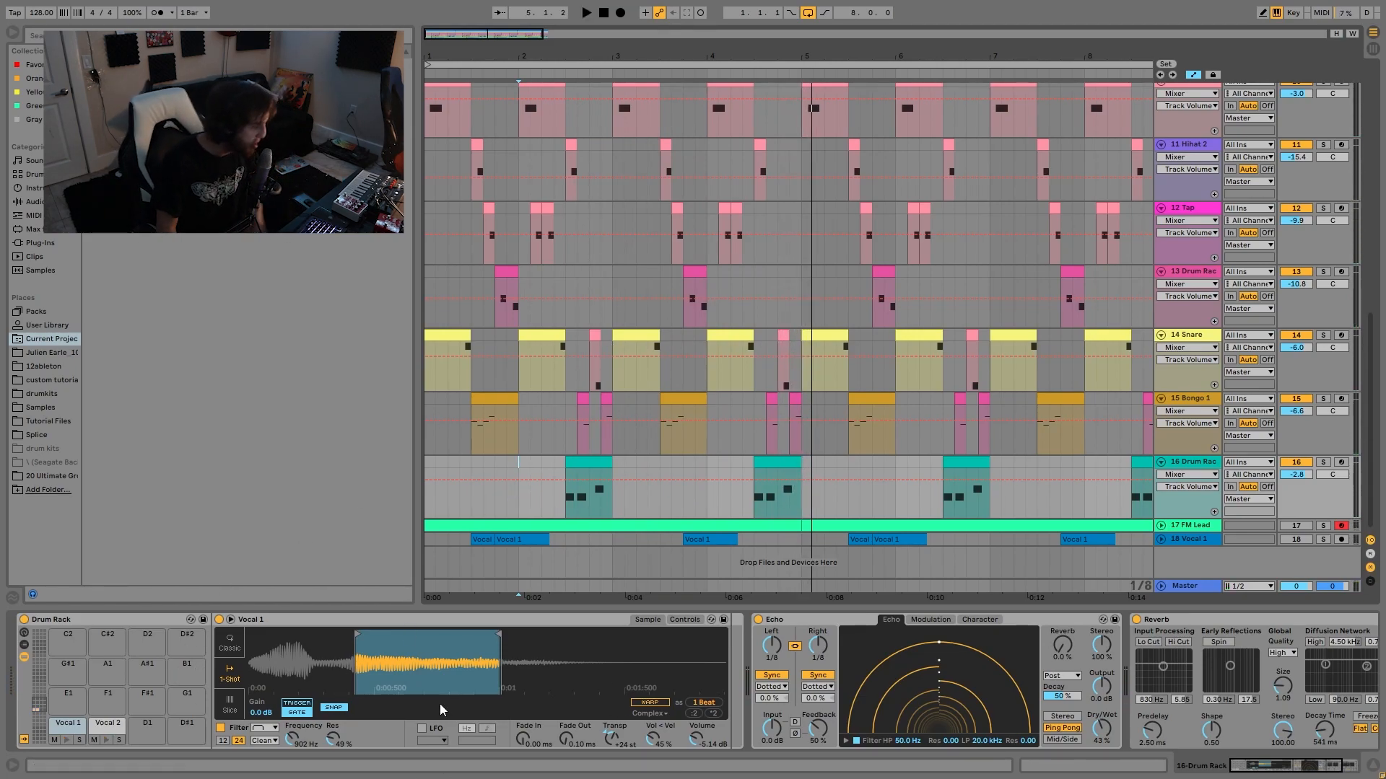
# - Examine the Vocal 1 and Vocal 2 pads in the Drum Rack, including their filter envelopes and the Echo and Reverb devices
pyautogui.click(66, 740)
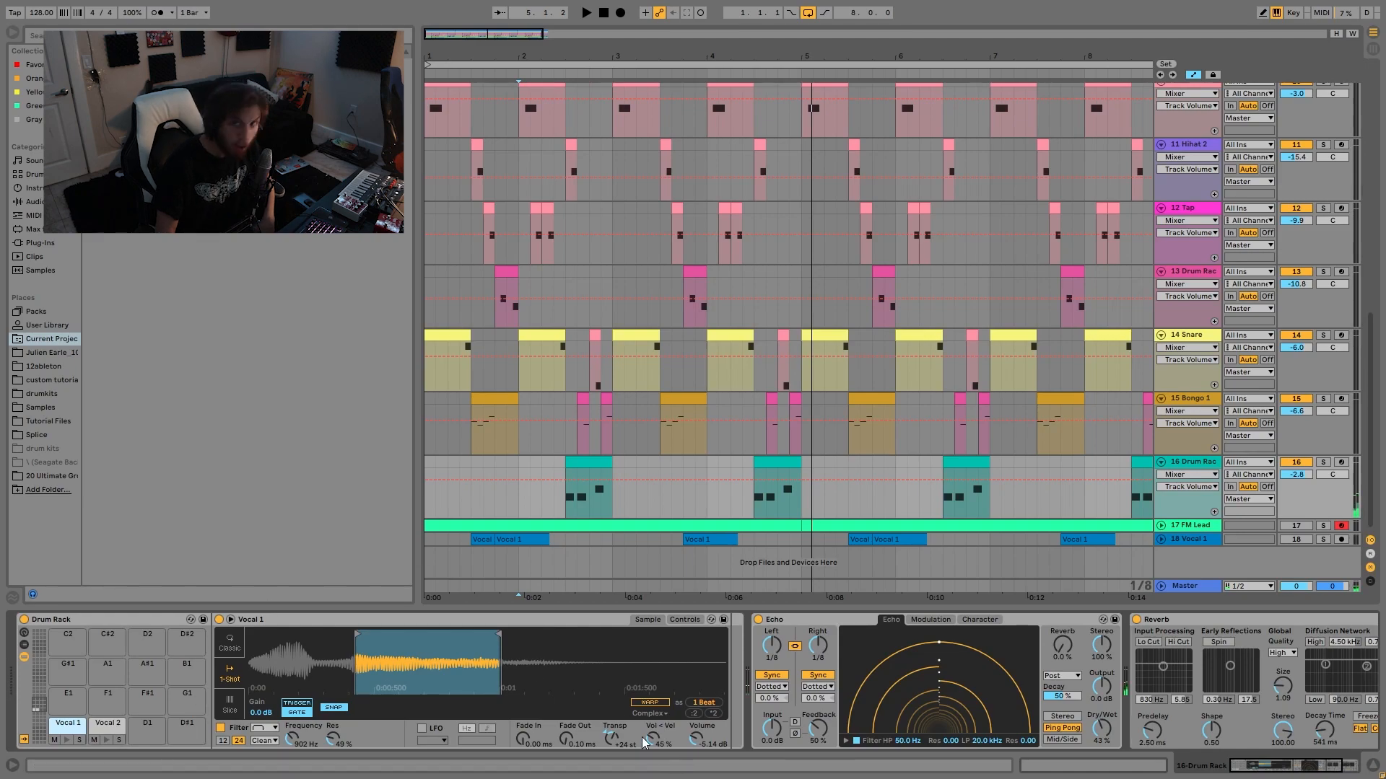
pyautogui.click(105, 731)
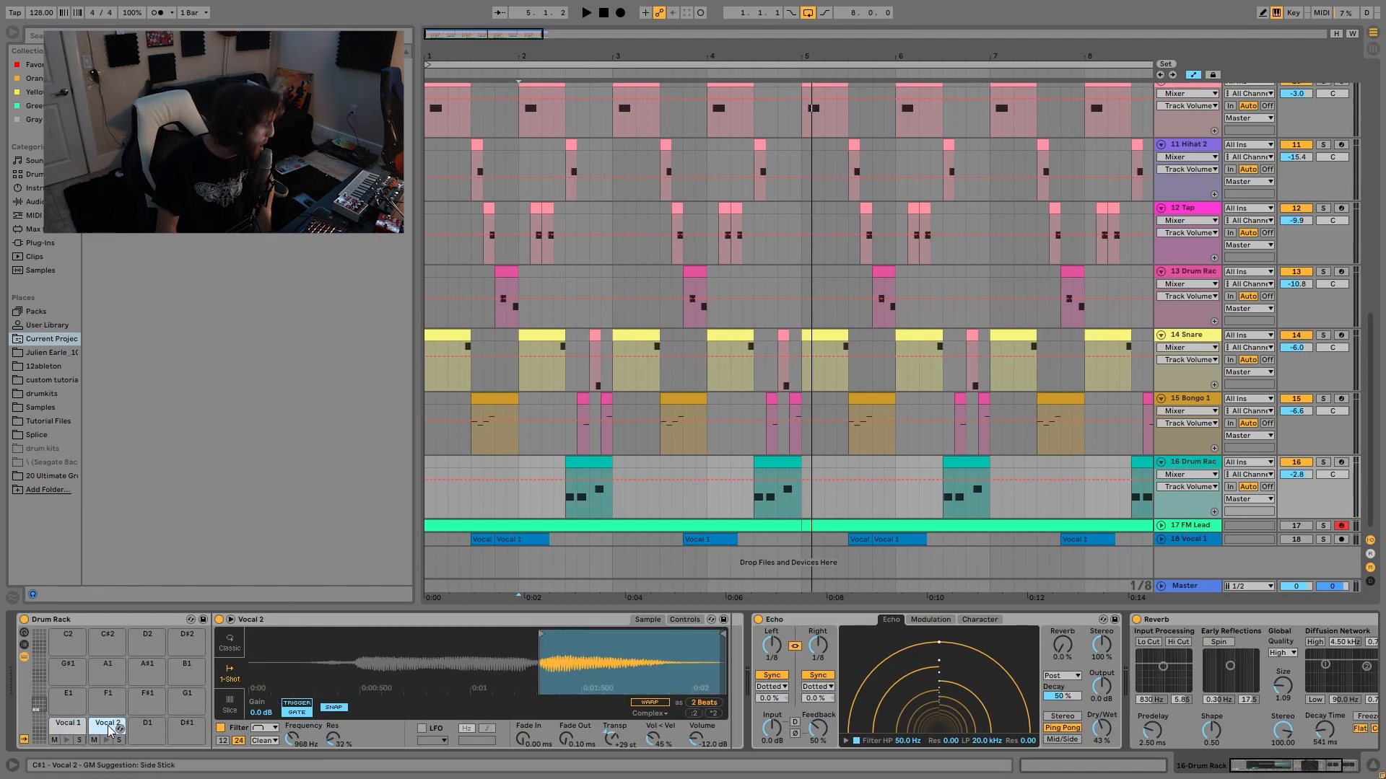
pyautogui.click(694, 620)
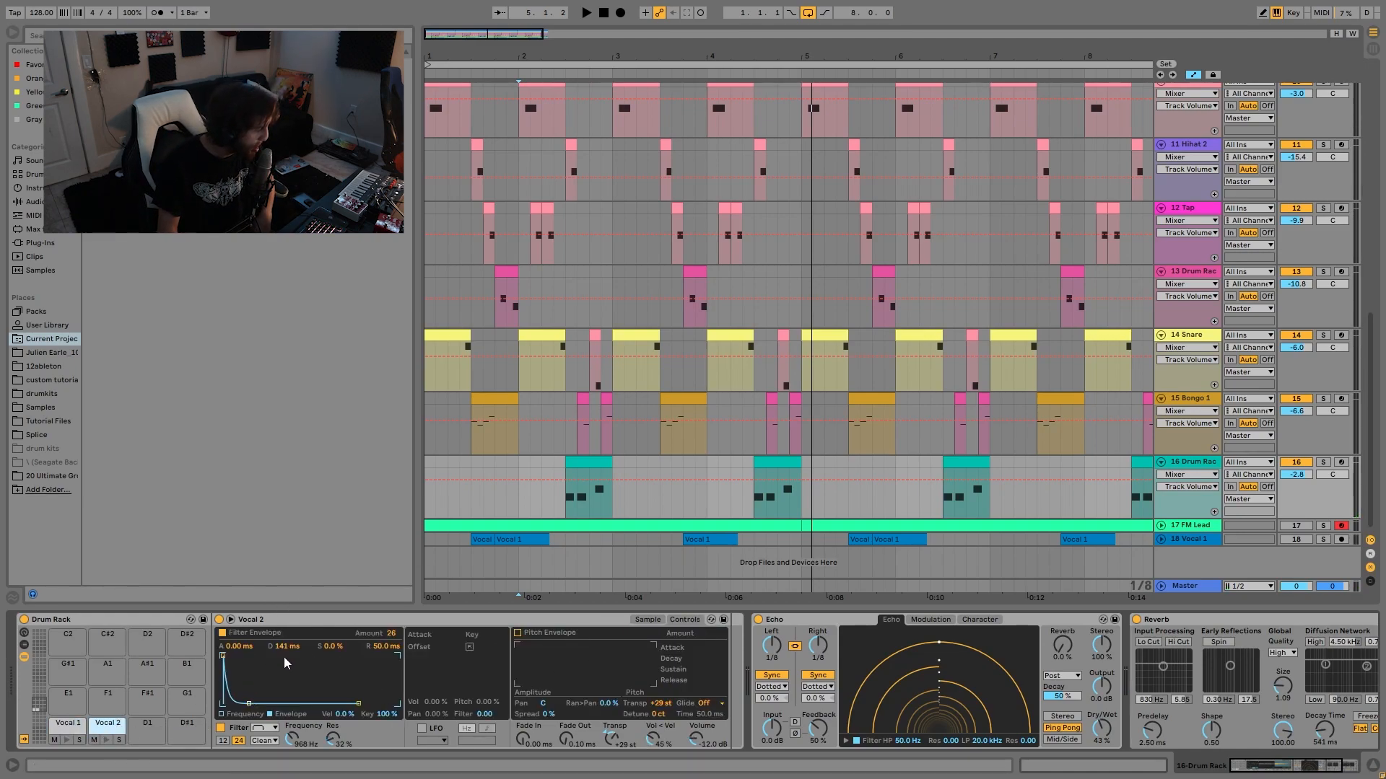
pyautogui.click(64, 728)
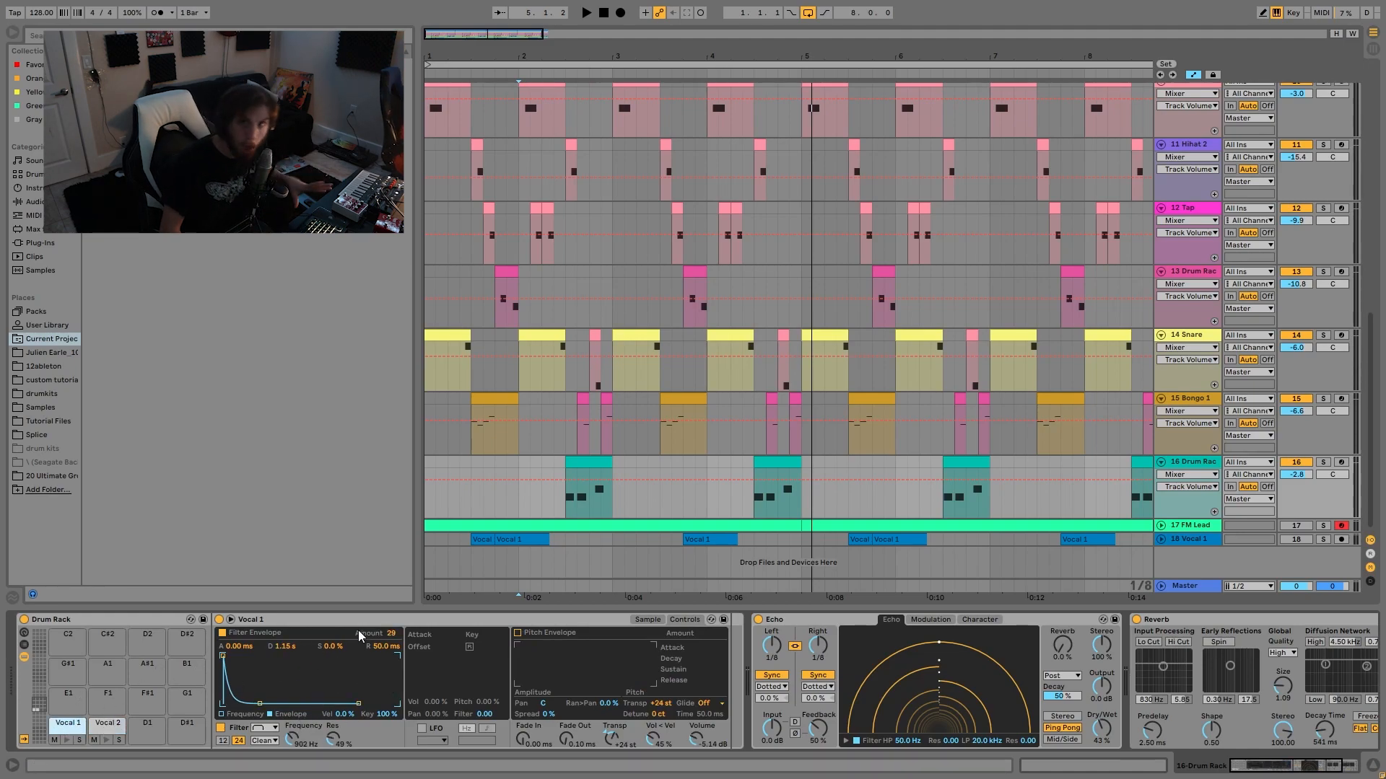
pyautogui.hscroll(5, 698, 667)
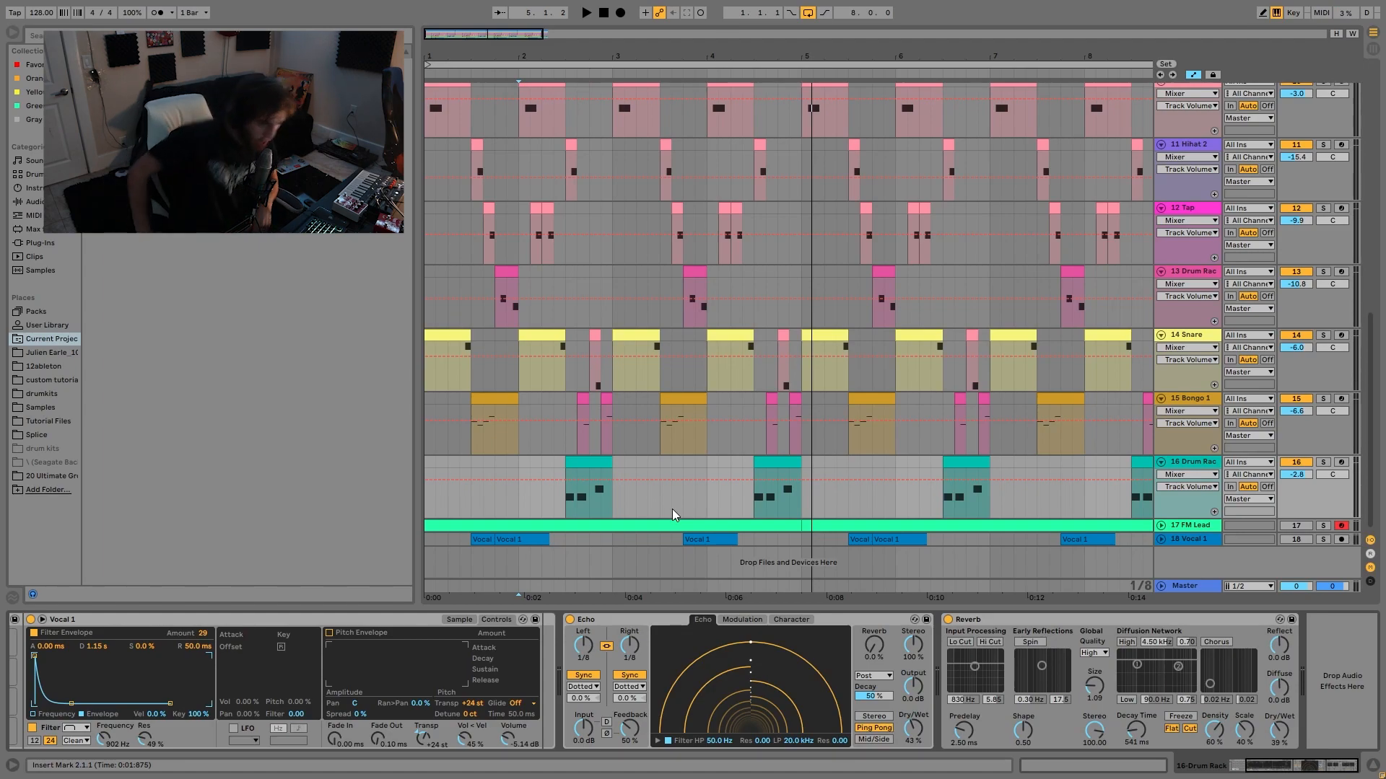
# - Highlight the gap from 2.1.1 to 2.3.1 on track 16 and the clip following it, and play the full loop from bar 2
pyautogui.scroll(8, 678, 433)
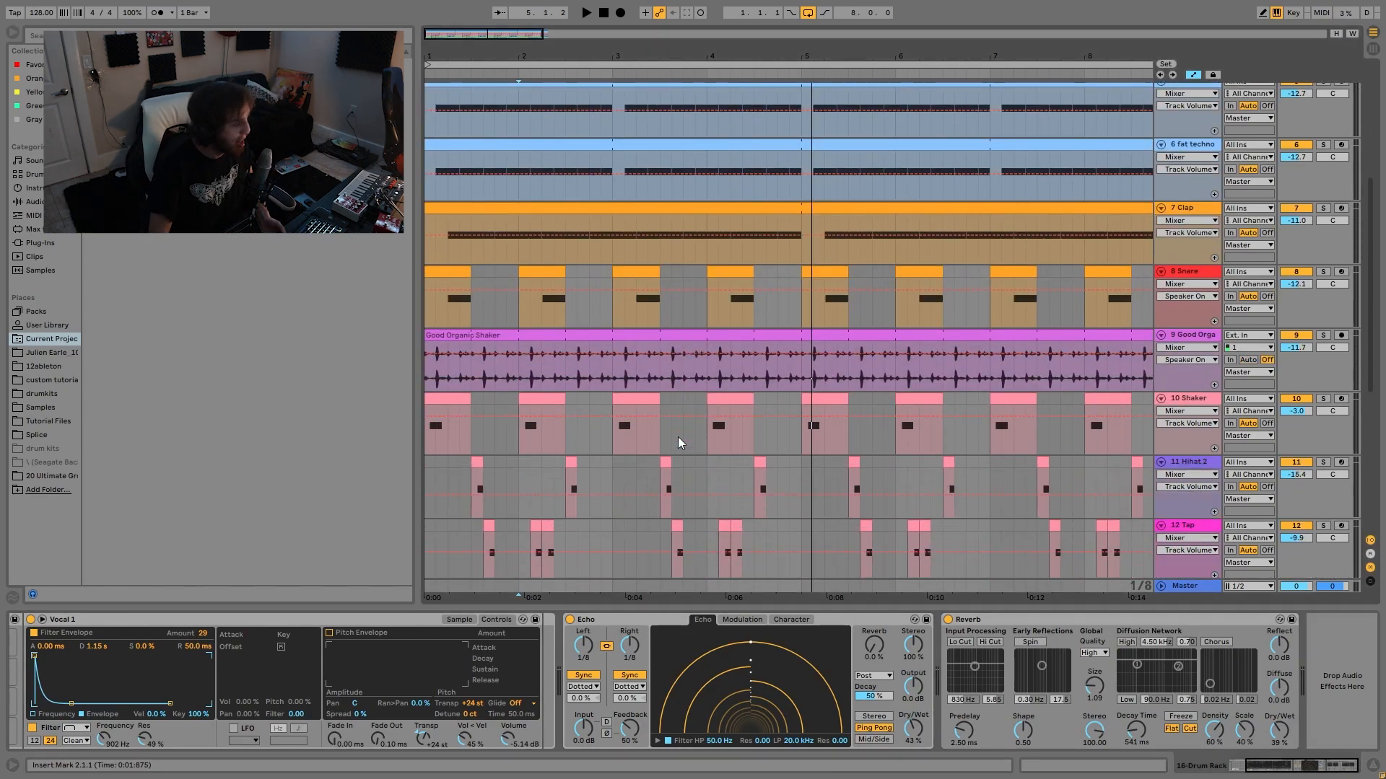
pyautogui.scroll(-8, 677, 436)
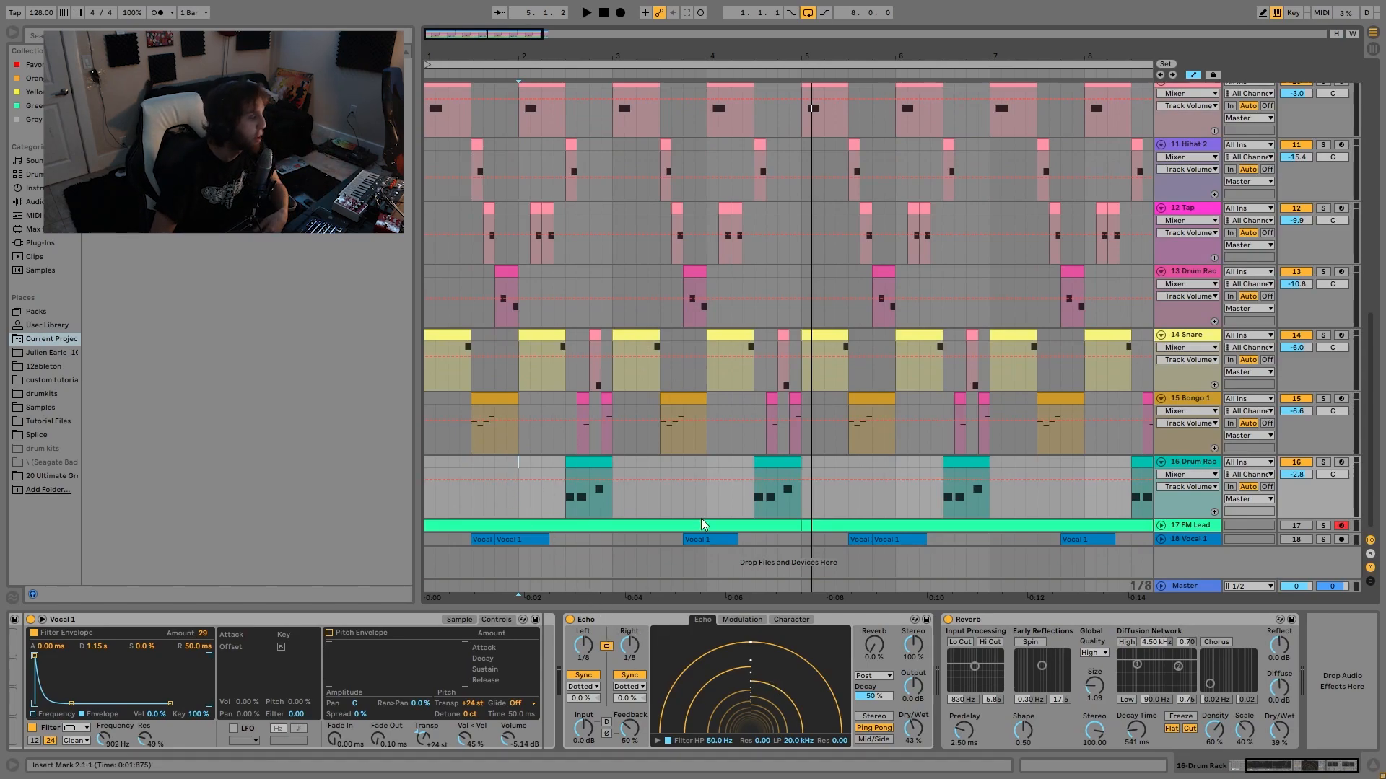
pyautogui.moveTo(519, 462); pyautogui.dragTo(565, 458)
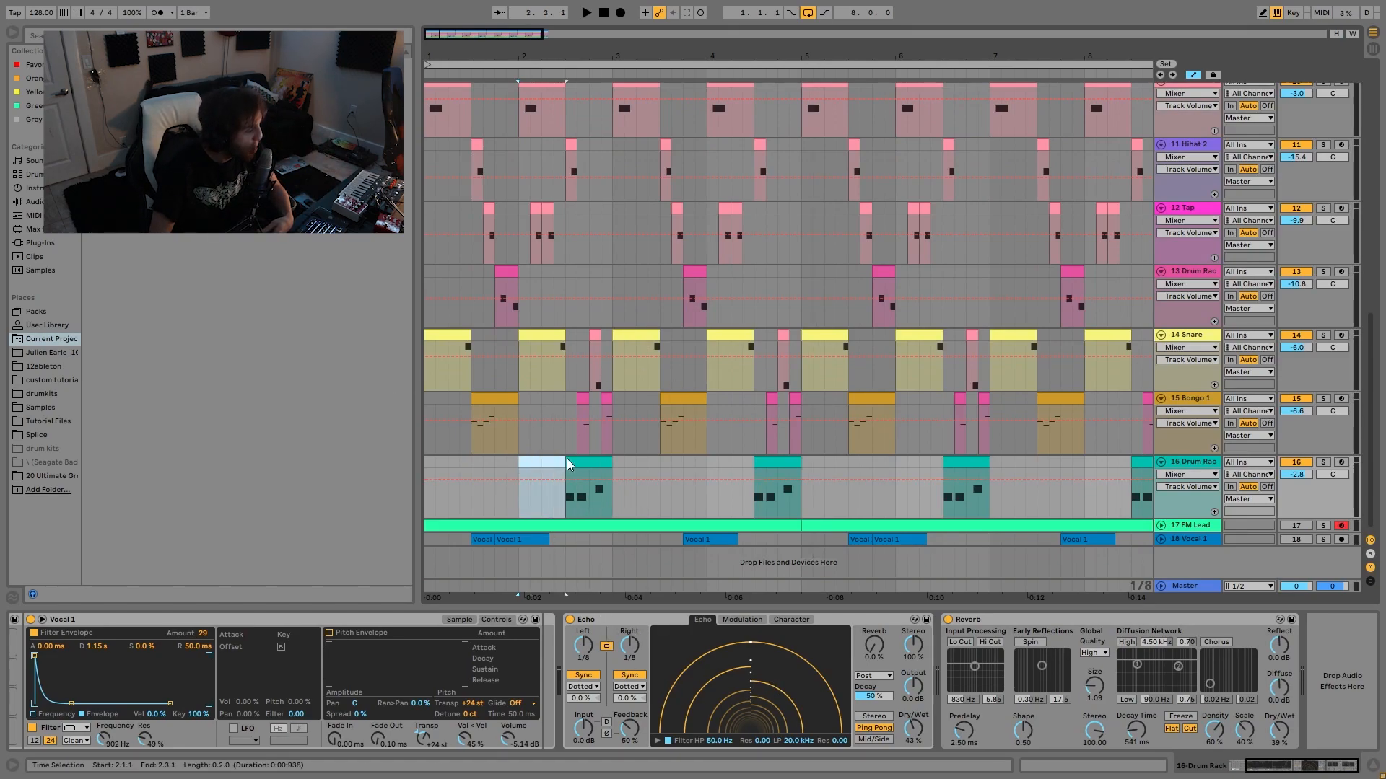
pyautogui.click(566, 461)
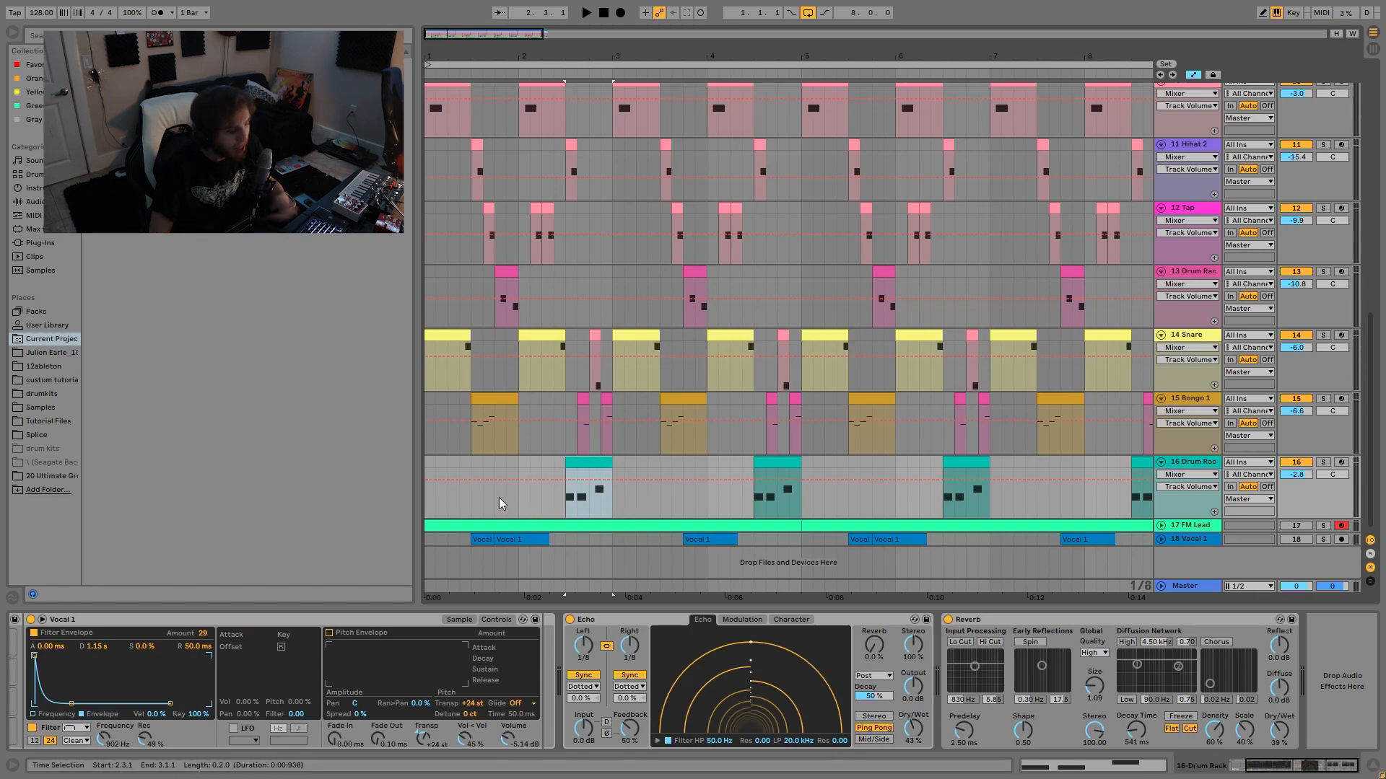
pyautogui.click(519, 466)
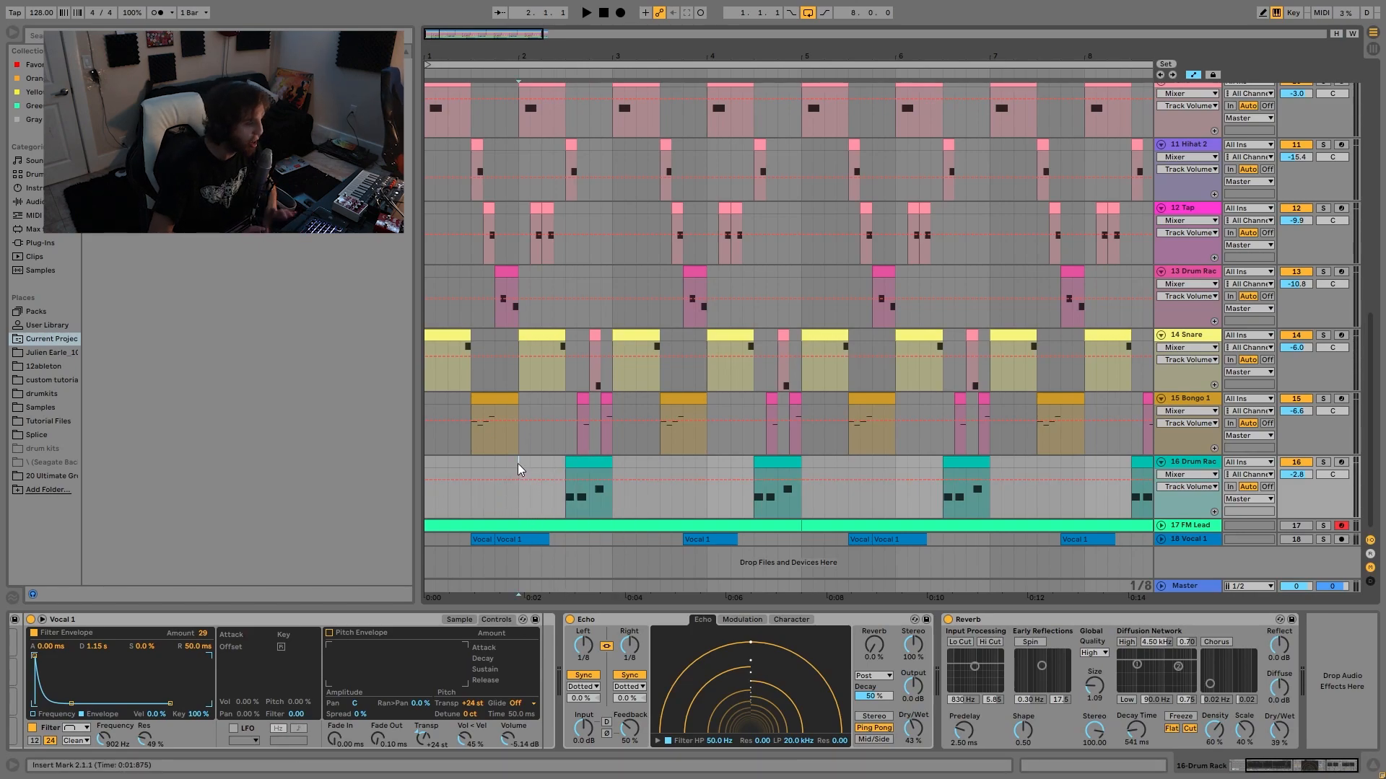
pyautogui.press('space')
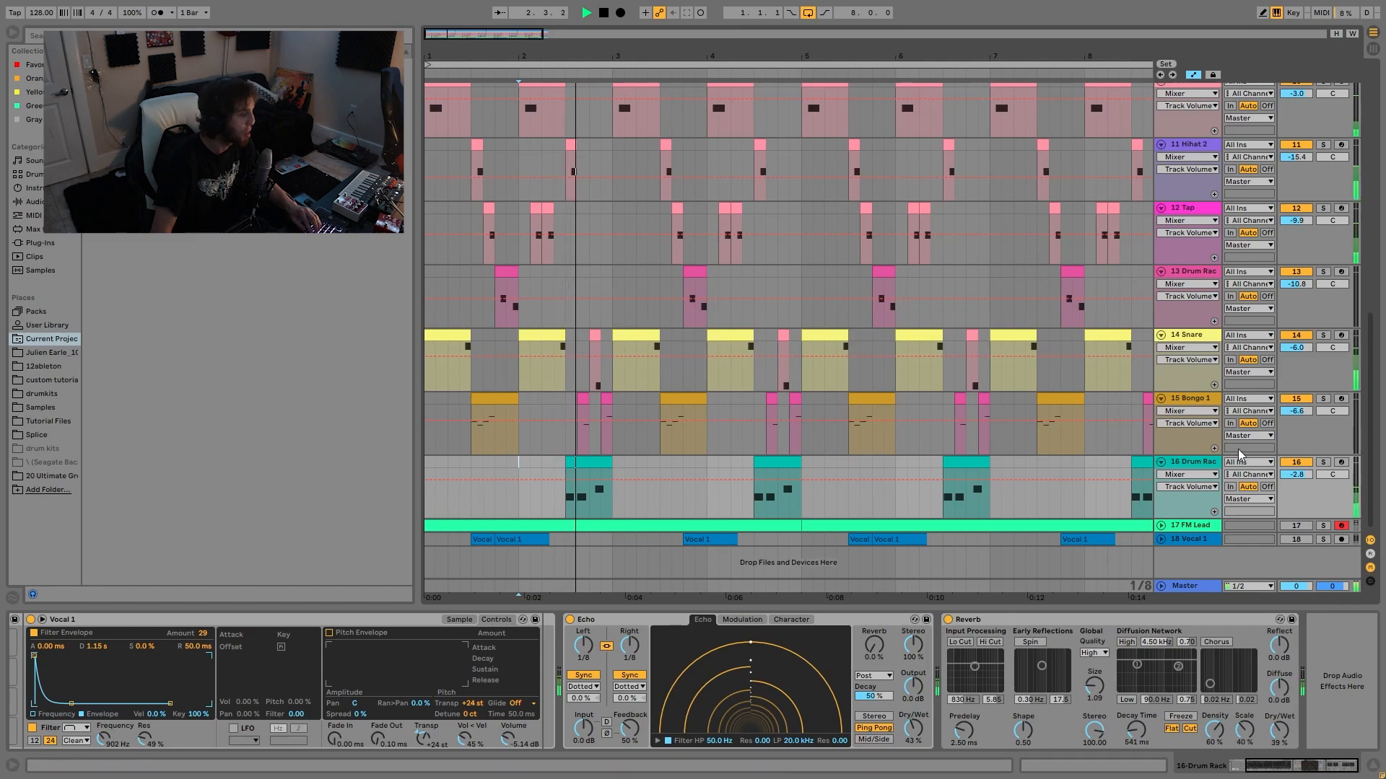
# - Raise track 16's volume to -2.7 dB and reactivate tracks 17 and 18
pyautogui.moveTo(1298, 476); pyautogui.dragTo(1298, 474)
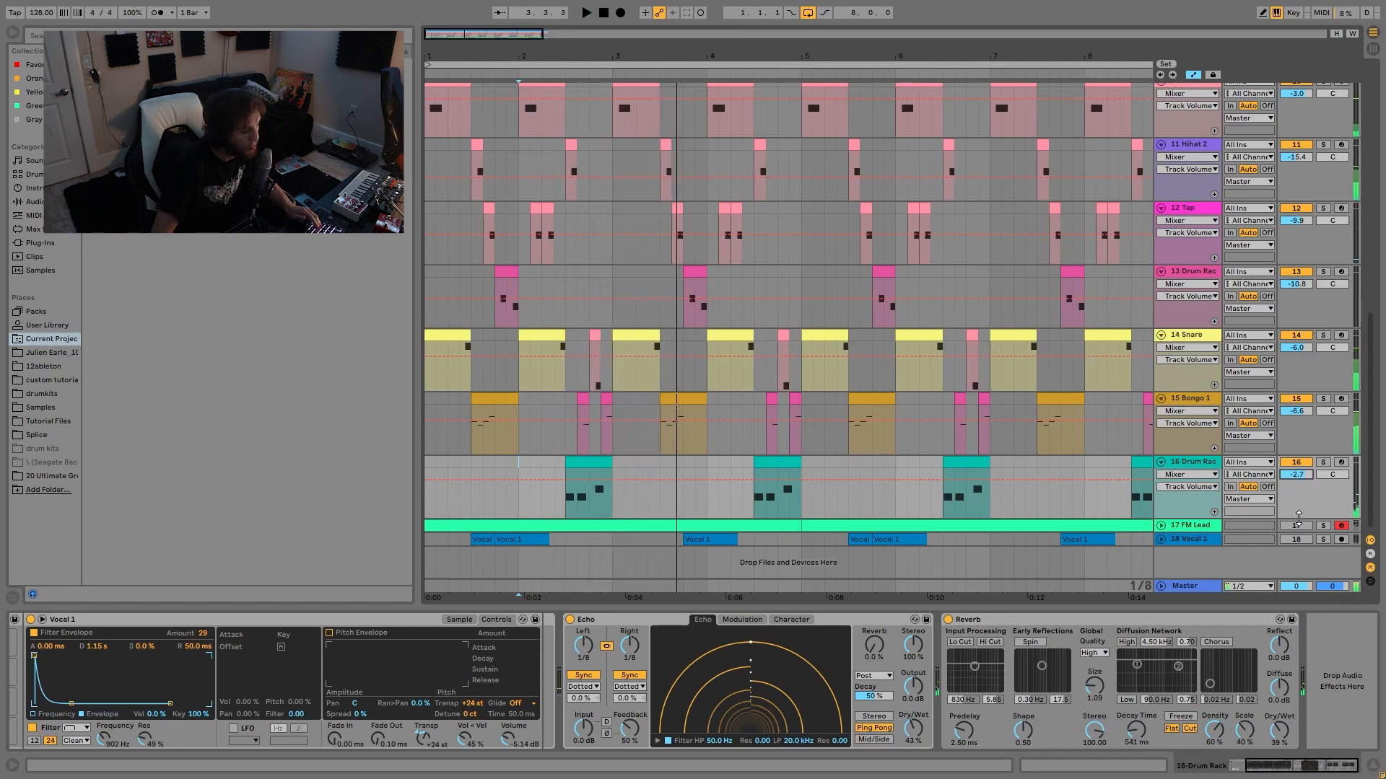
pyautogui.click(1305, 526)
pyautogui.click(1294, 540)
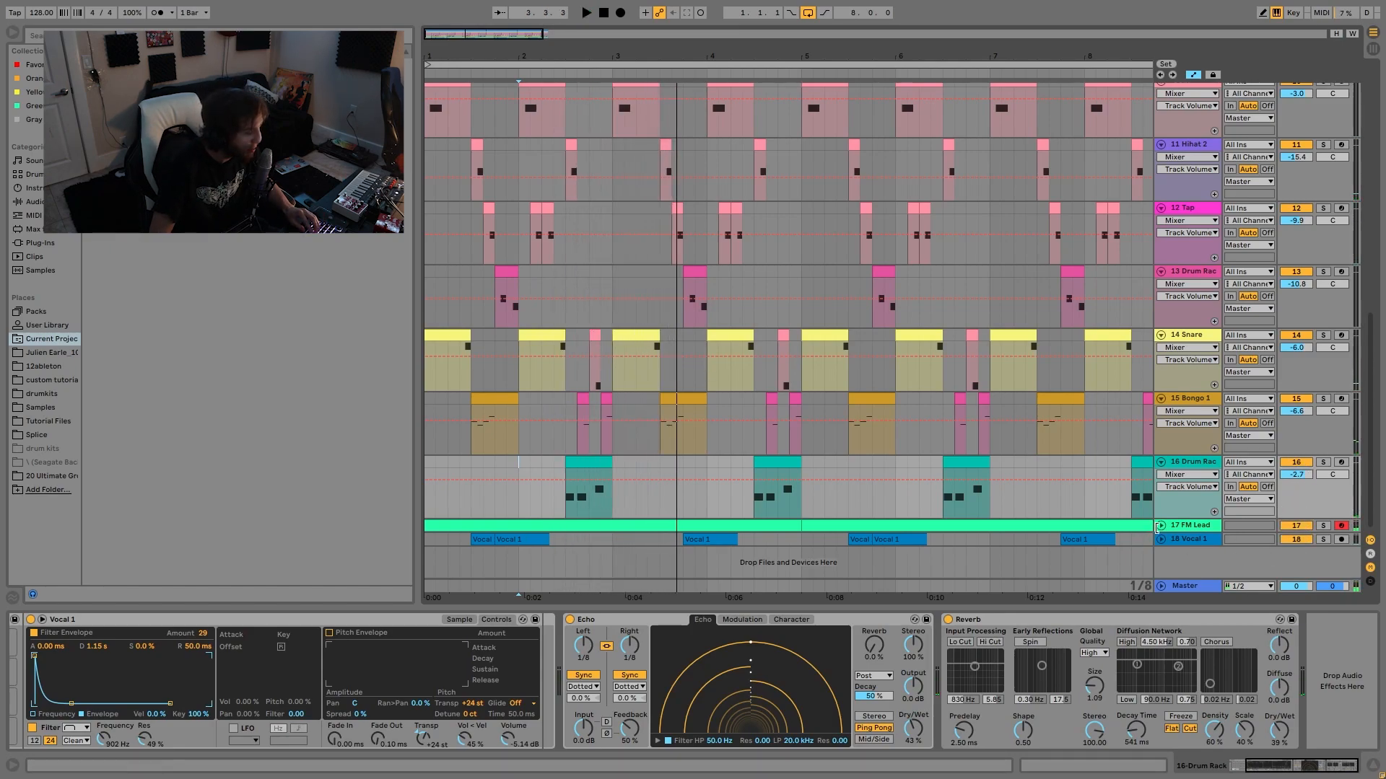
# - Unfold track 17 FM Lead, play it soloed and open its first clip's notes
pyautogui.click(1159, 526)
pyautogui.click(522, 513)
pyautogui.press('space')
pyautogui.scroll(-2, 830, 485)
pyautogui.doubleClick(723, 482)
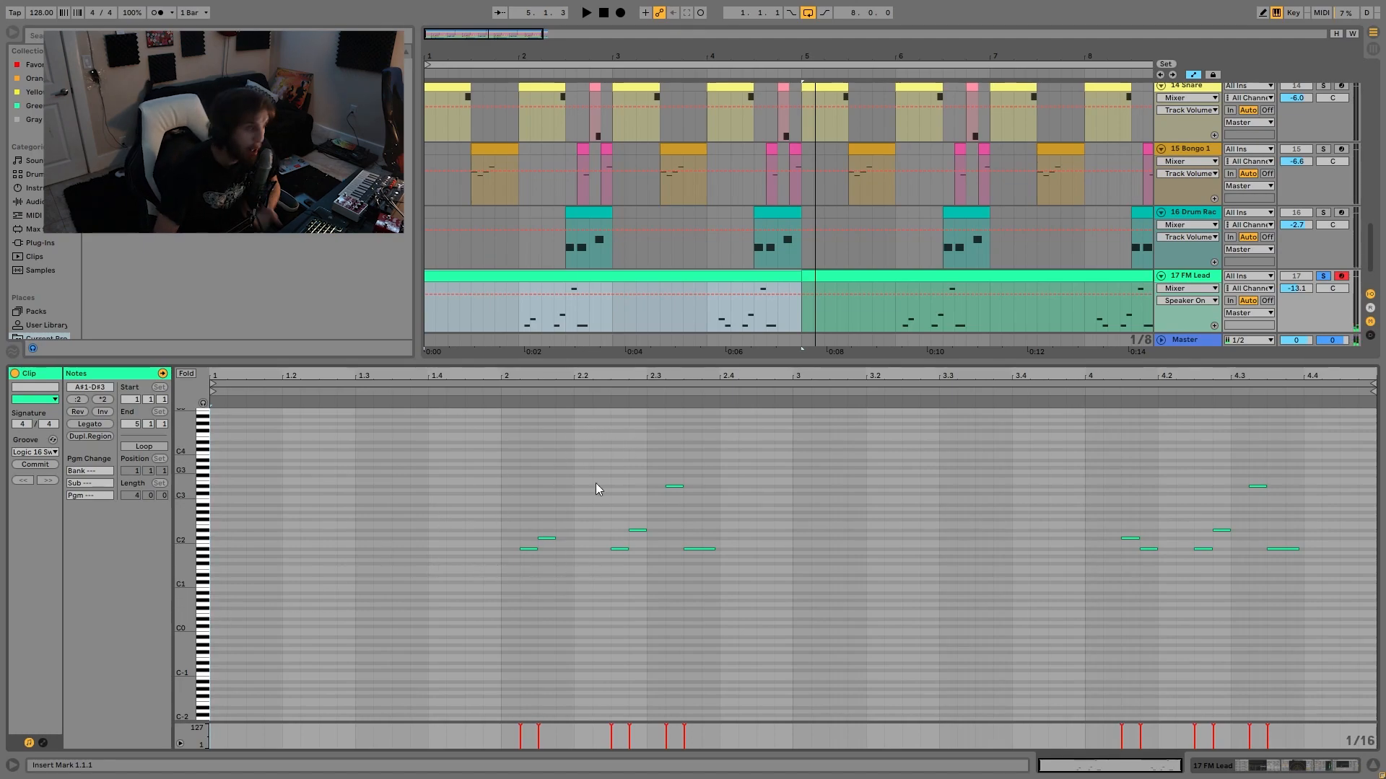
# - Check the FM Lead clip's folded and unfolded note views and highlight its notes in bar 2
pyautogui.click(179, 370)
pyautogui.click(179, 371)
pyautogui.moveTo(508, 548); pyautogui.dragTo(563, 547)
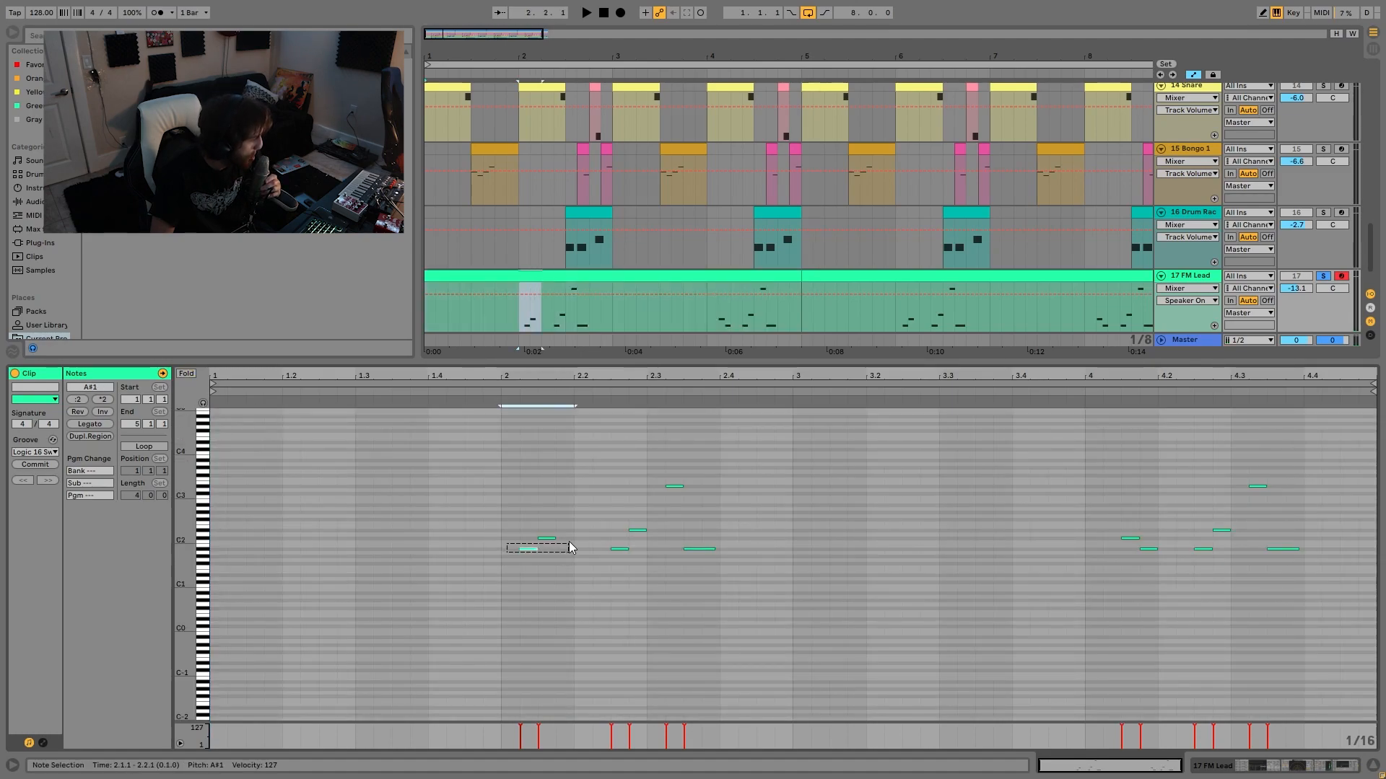
pyautogui.moveTo(648, 512); pyautogui.dragTo(642, 543)
# - Try the D#3 note at 2.3.2 an octave lower, return it to D#3 and select the A#1 note following it
pyautogui.click(674, 486)
pyautogui.hotkey('shift', 'Down')
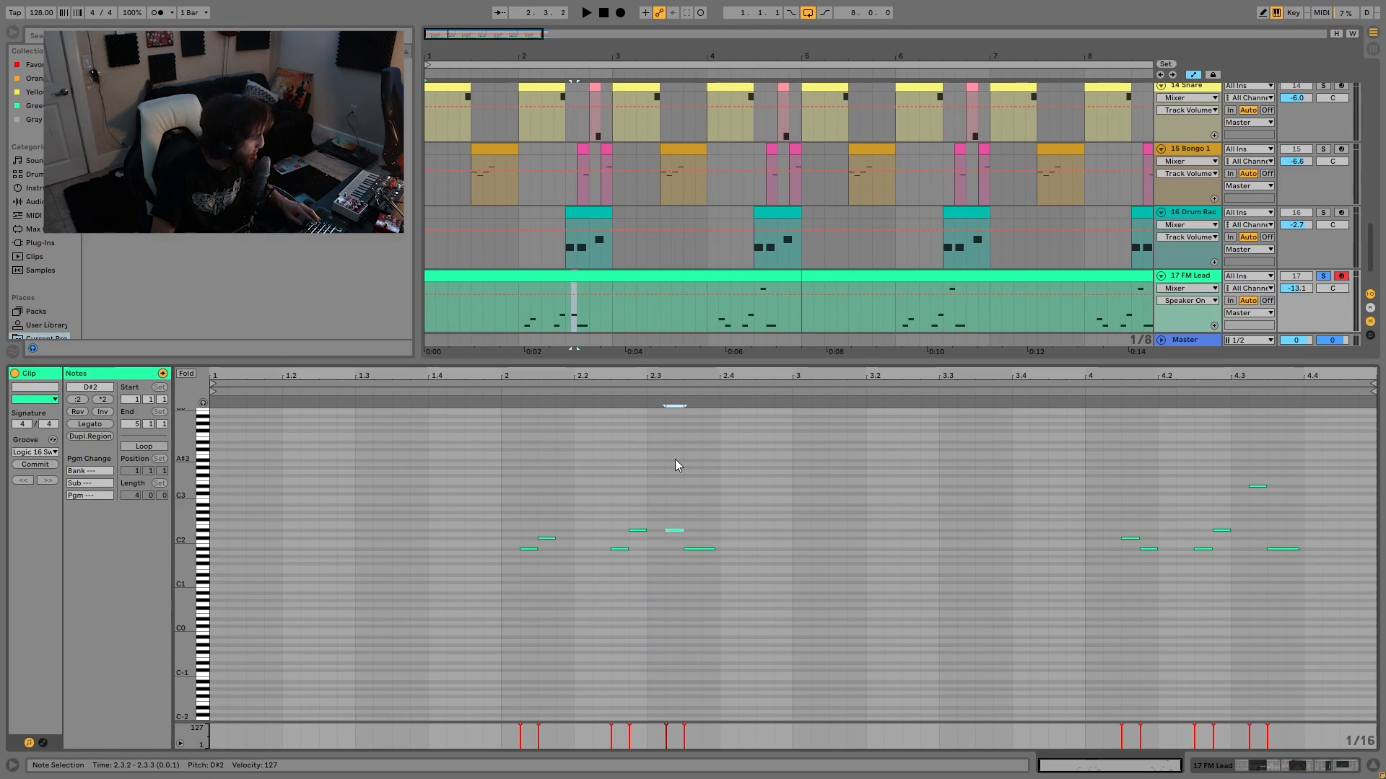
pyautogui.hotkey('shift', 'Up')
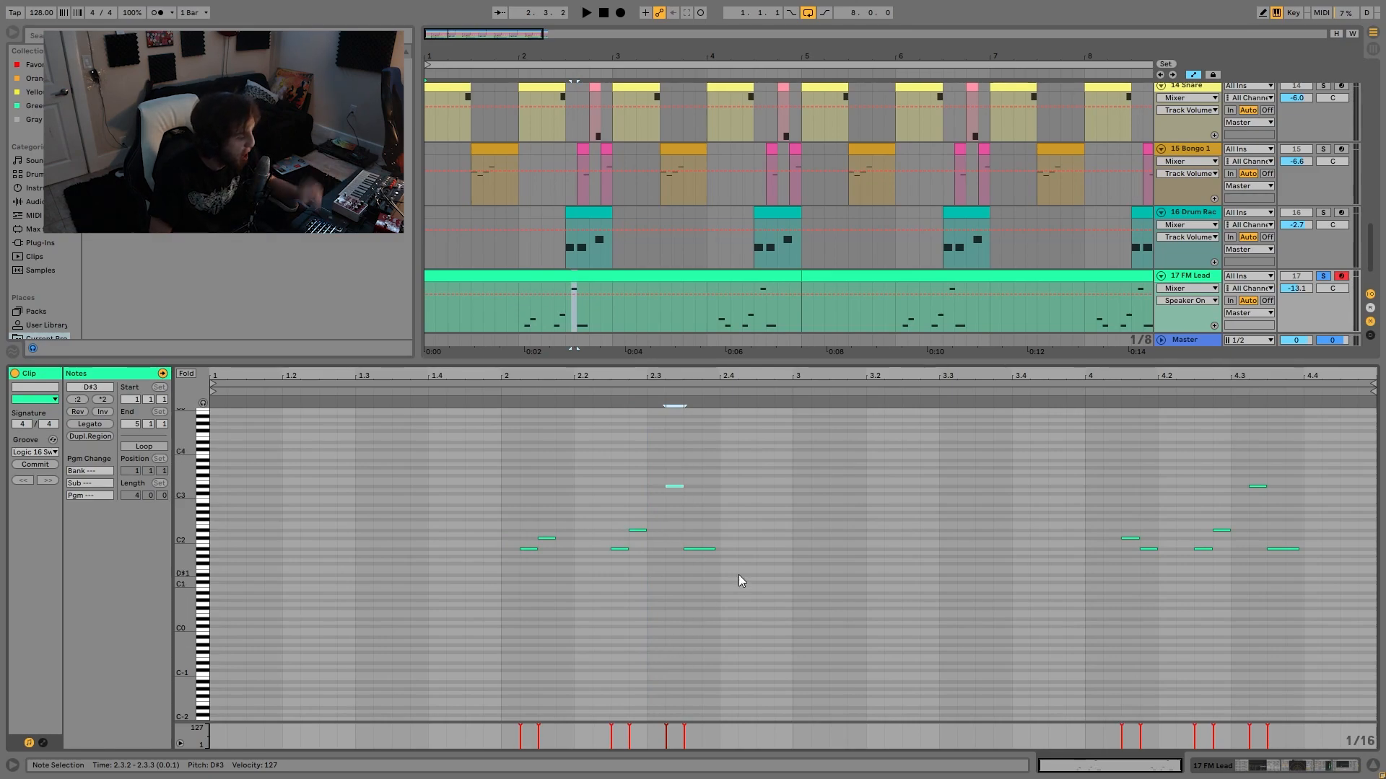
pyautogui.hotkey('alt', 'Right')
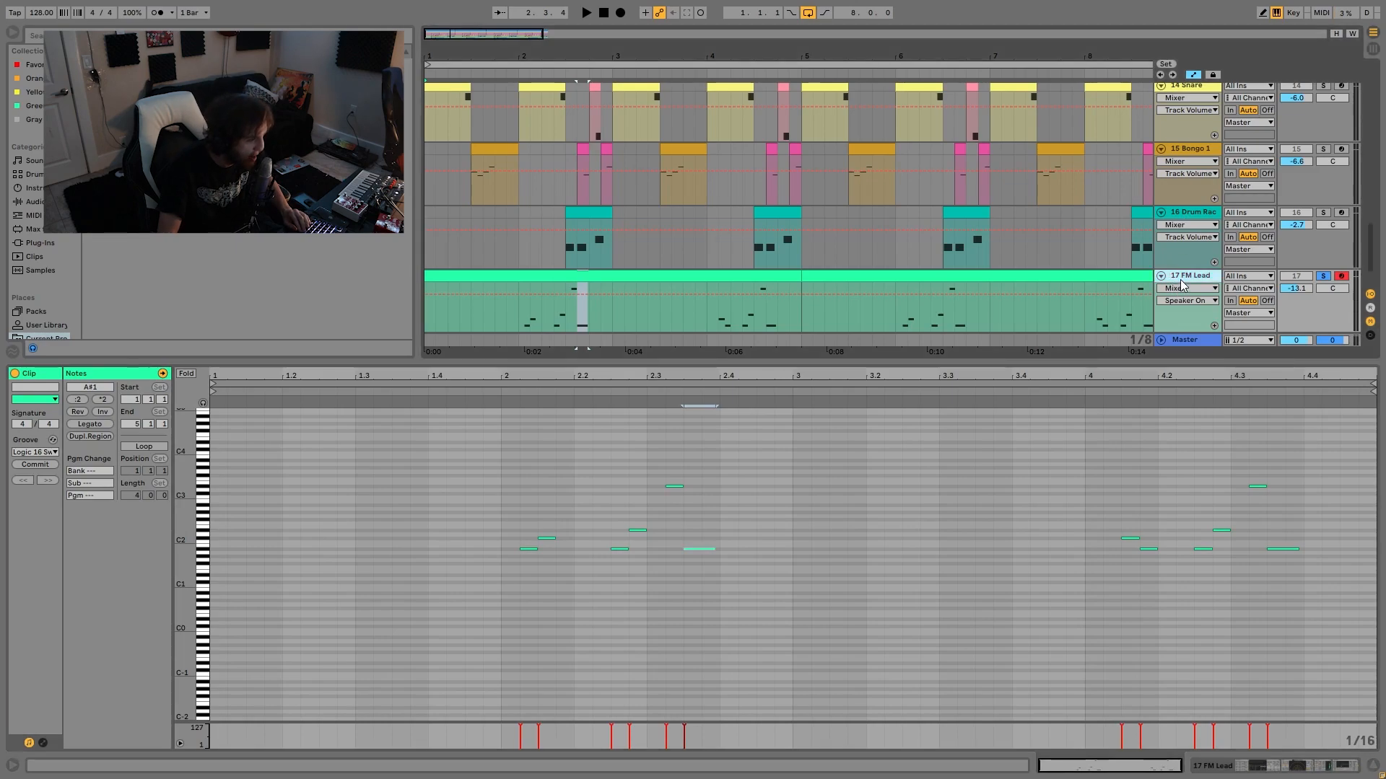
pyautogui.hotkey('shift', 'Tab')
pyautogui.click(1324, 477)
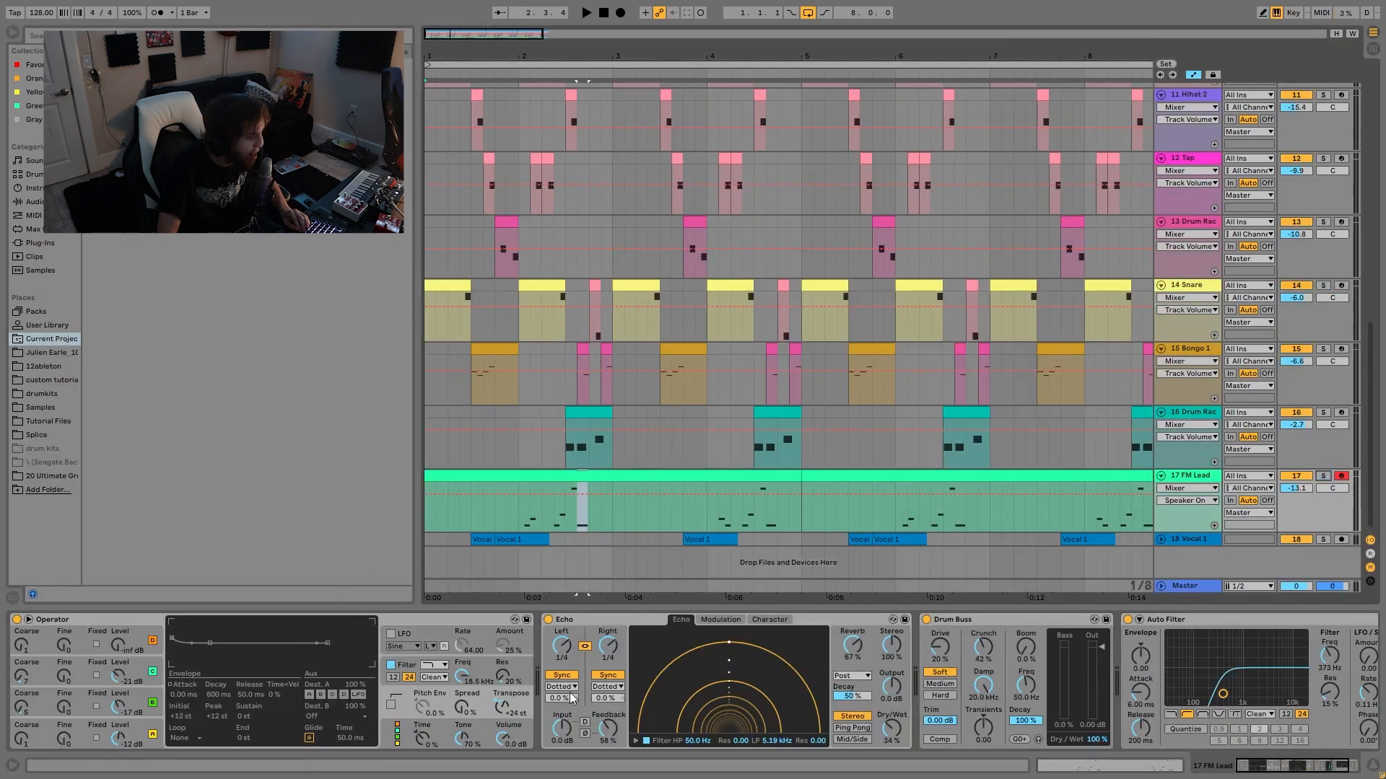
pyautogui.click(507, 523)
pyautogui.press('space')
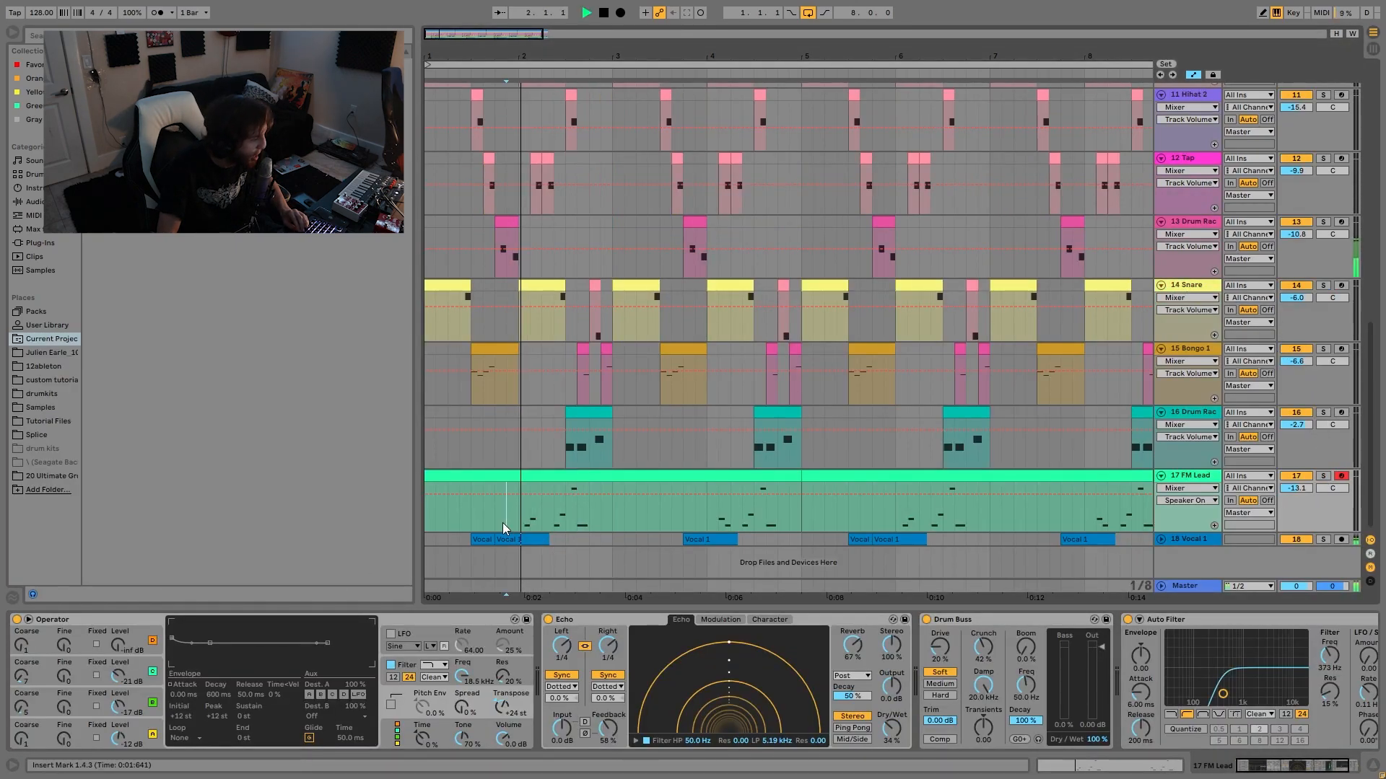
pyautogui.click(515, 518)
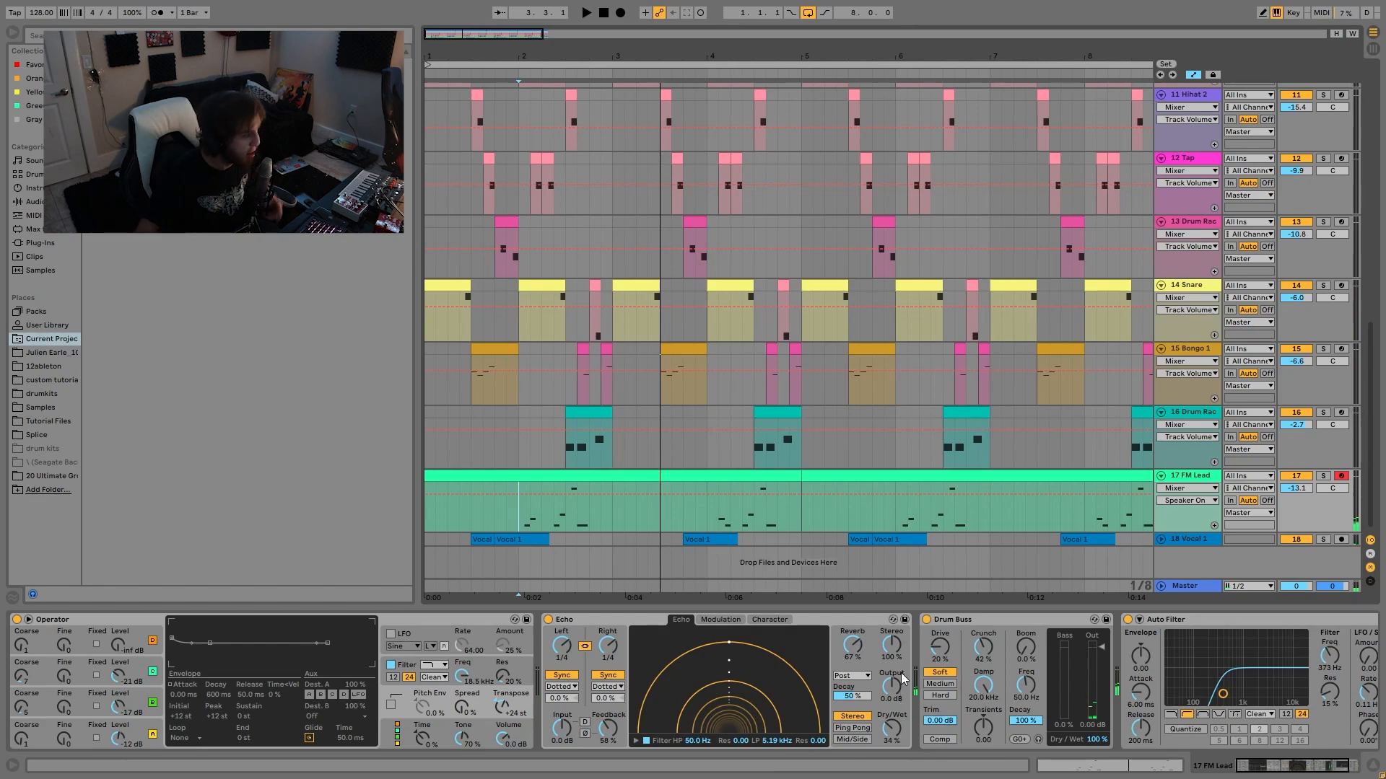
pyautogui.scroll(5, 1088, 306)
pyautogui.scroll(-5, 1088, 306)
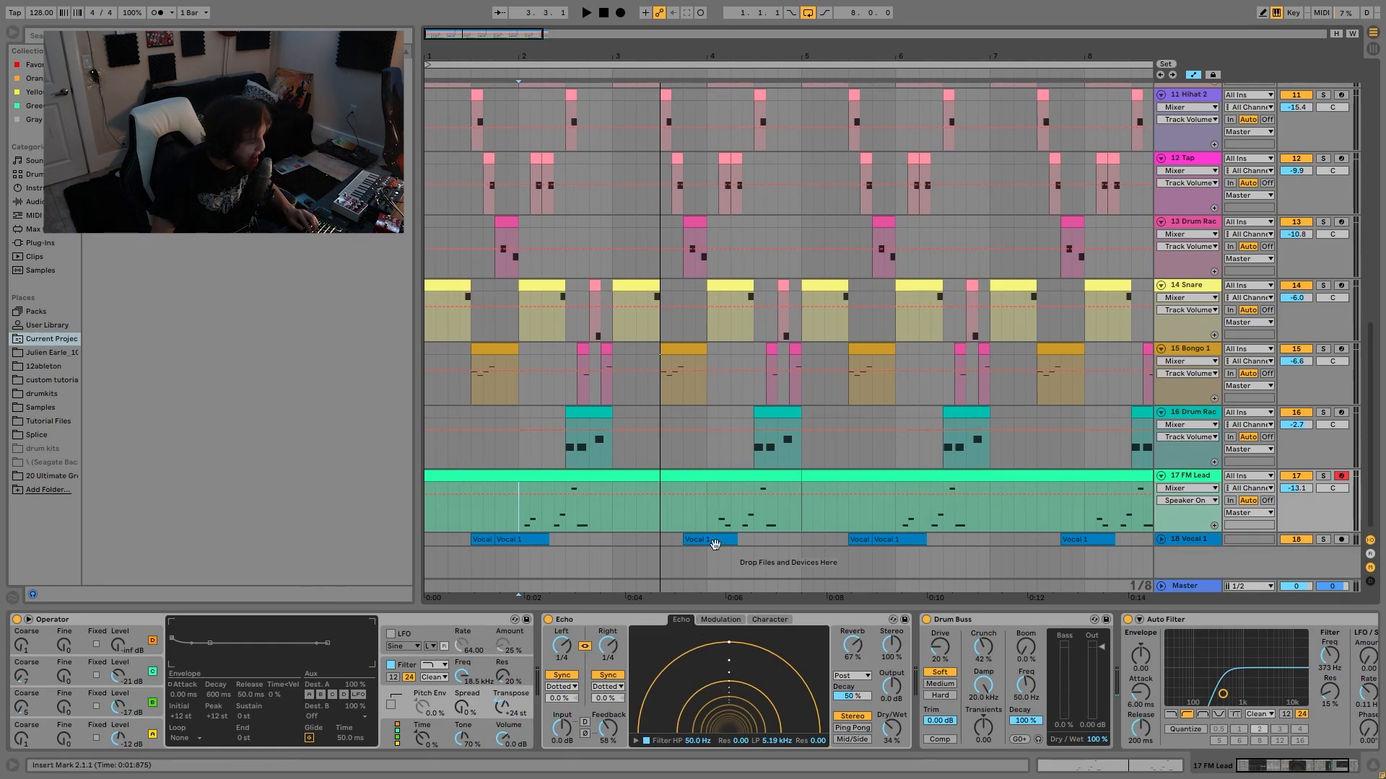
# - Play the full loop from the first FM Lead clip, solo the track and place the playback start at bar 2
pyautogui.click(471, 476)
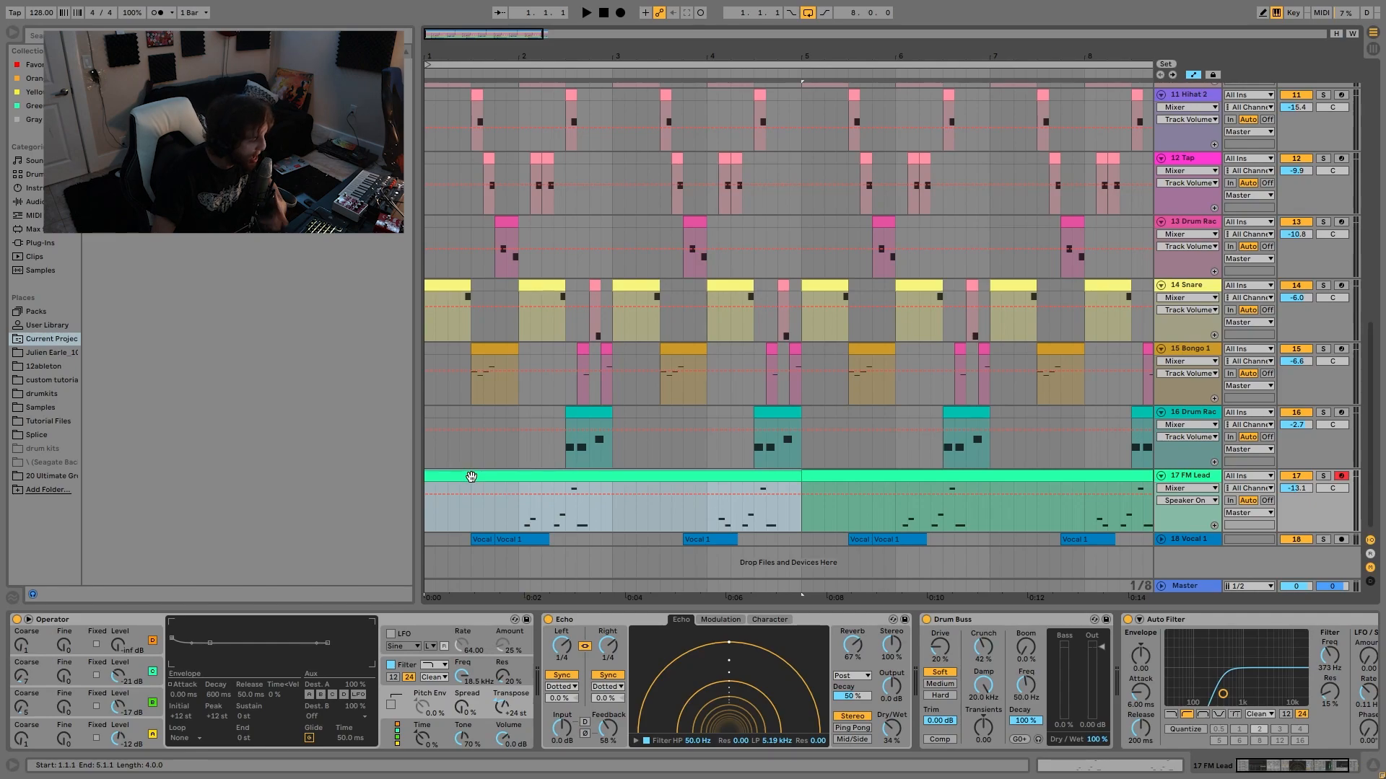
pyautogui.press('space')
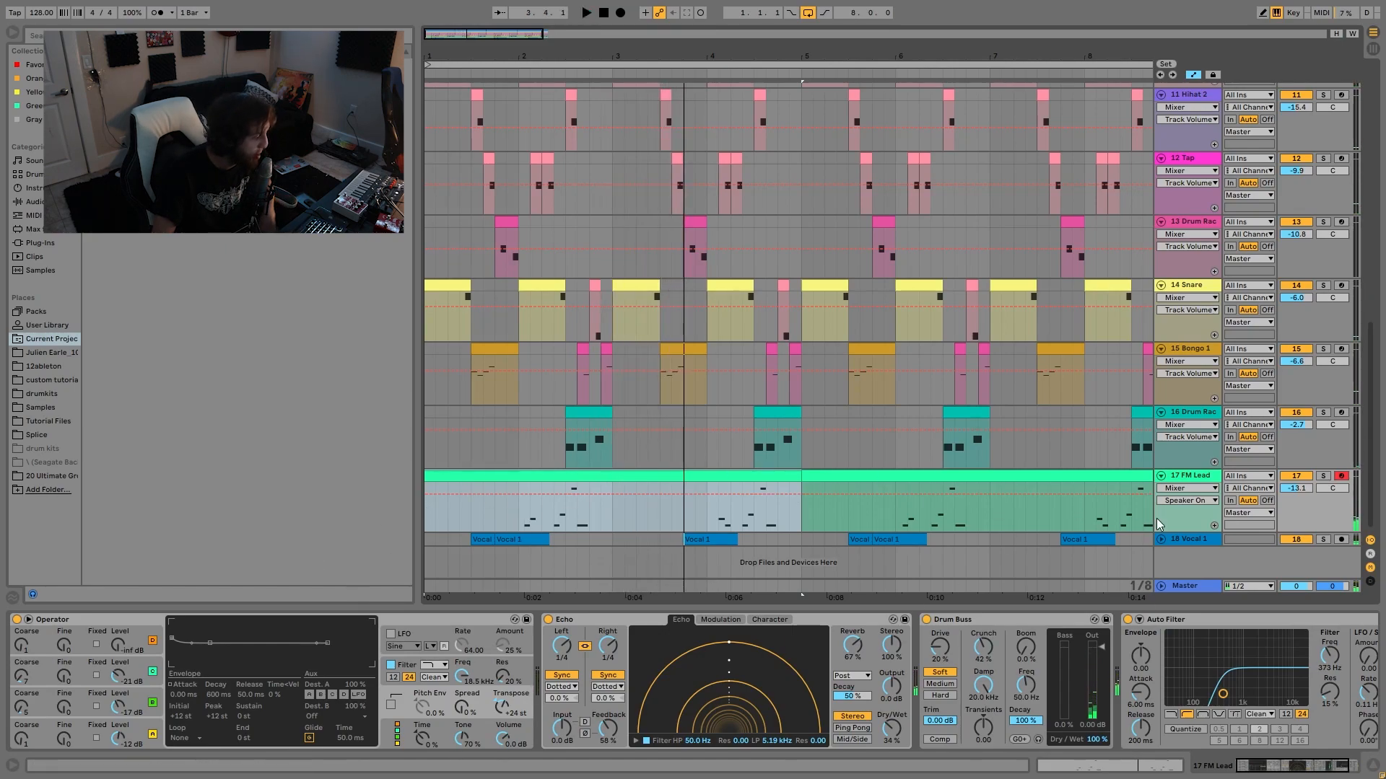
pyautogui.click(519, 526)
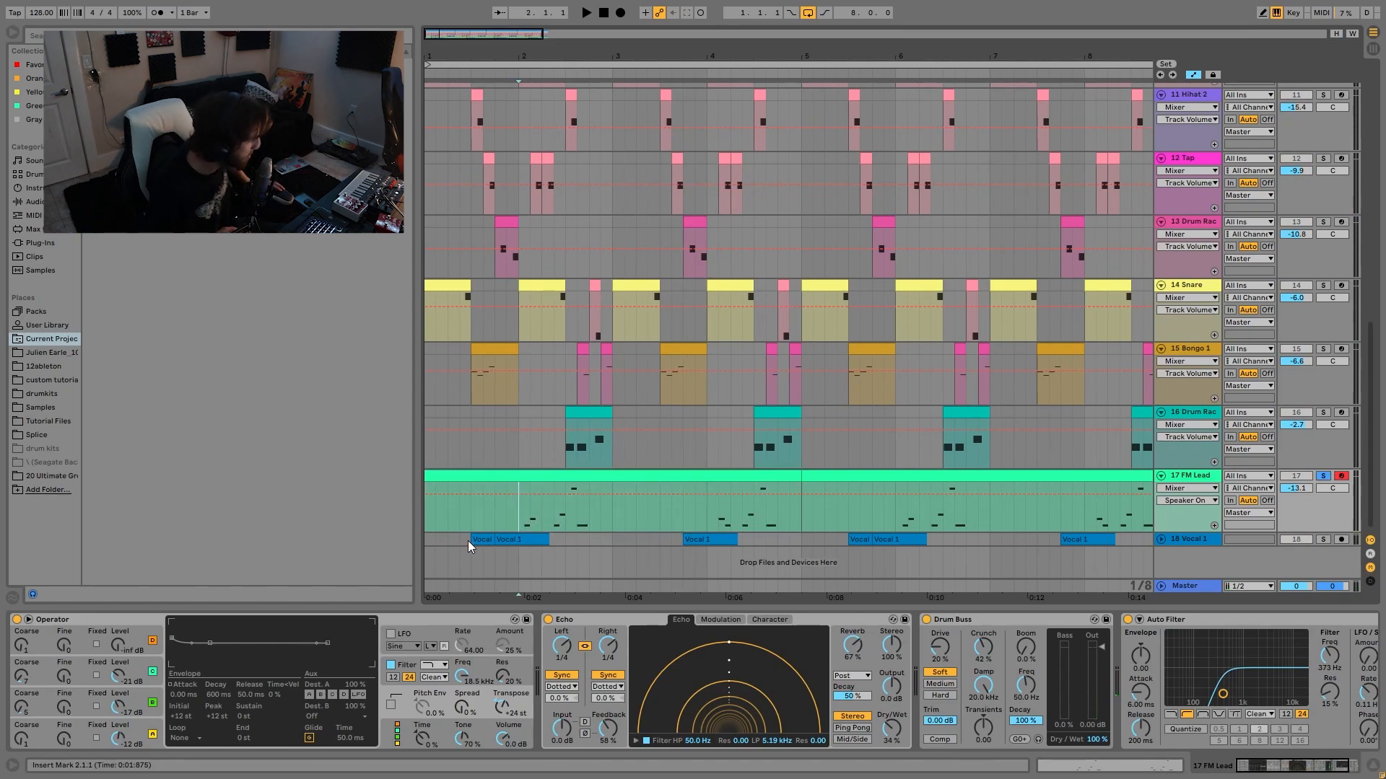
# - Examine the envelope settings of Operator's oscillators A to D, ending on oscillator C
pyautogui.click(137, 727)
pyautogui.click(135, 695)
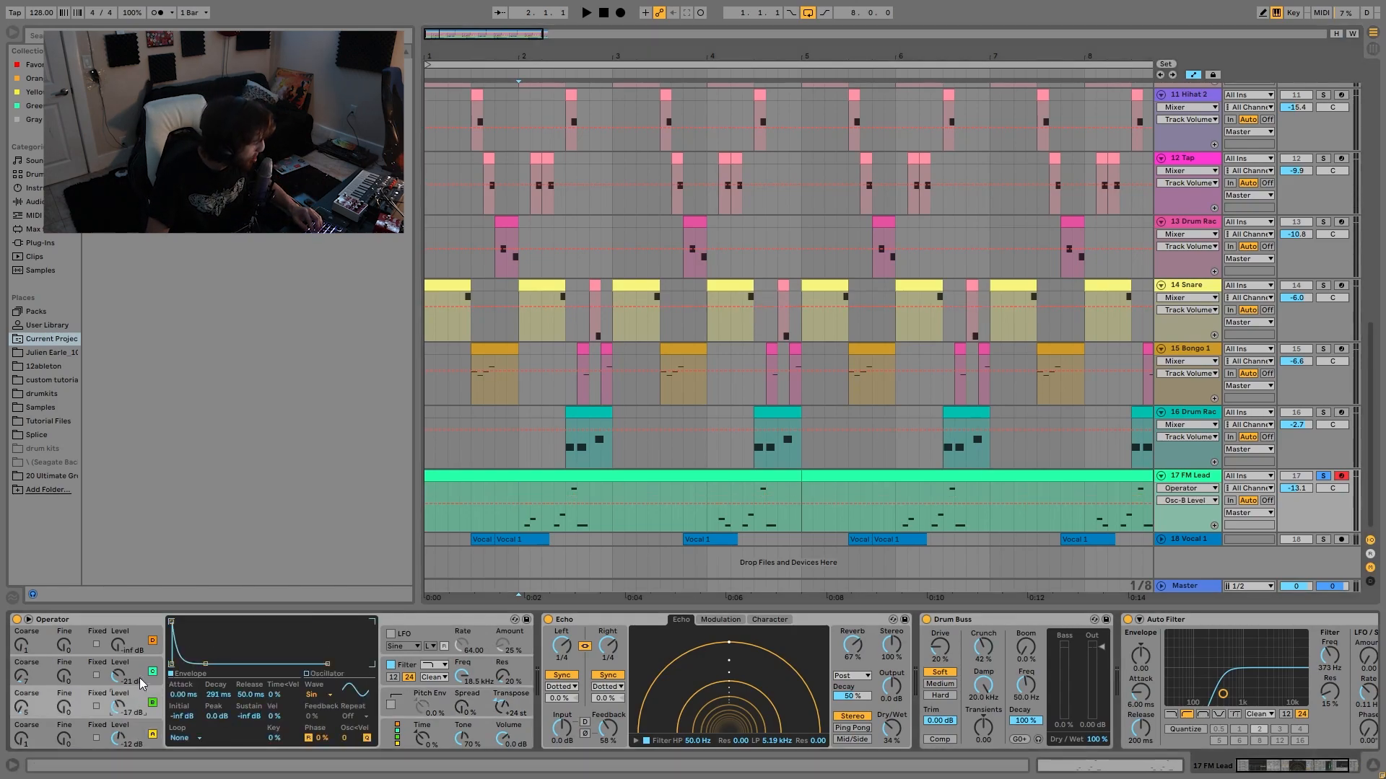
pyautogui.click(140, 672)
pyautogui.click(135, 635)
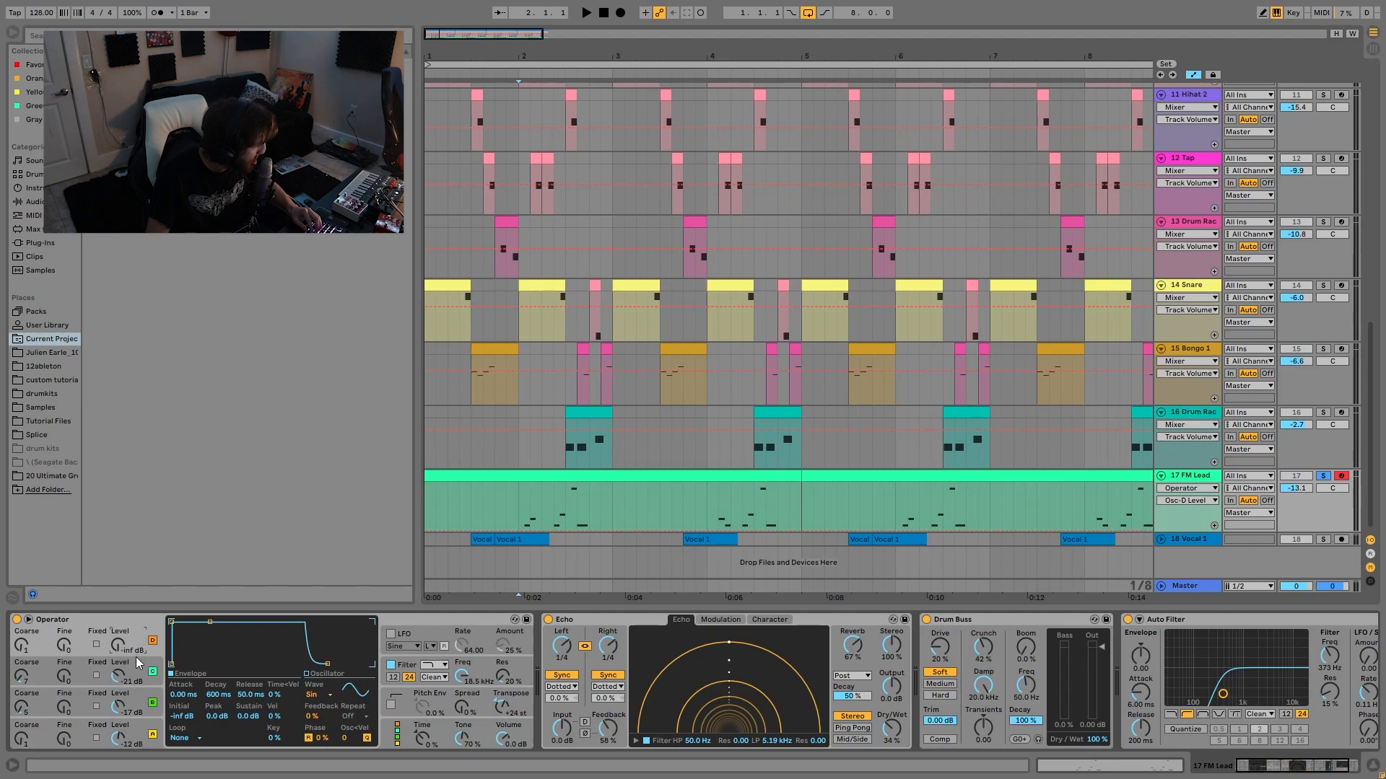
pyautogui.click(134, 664)
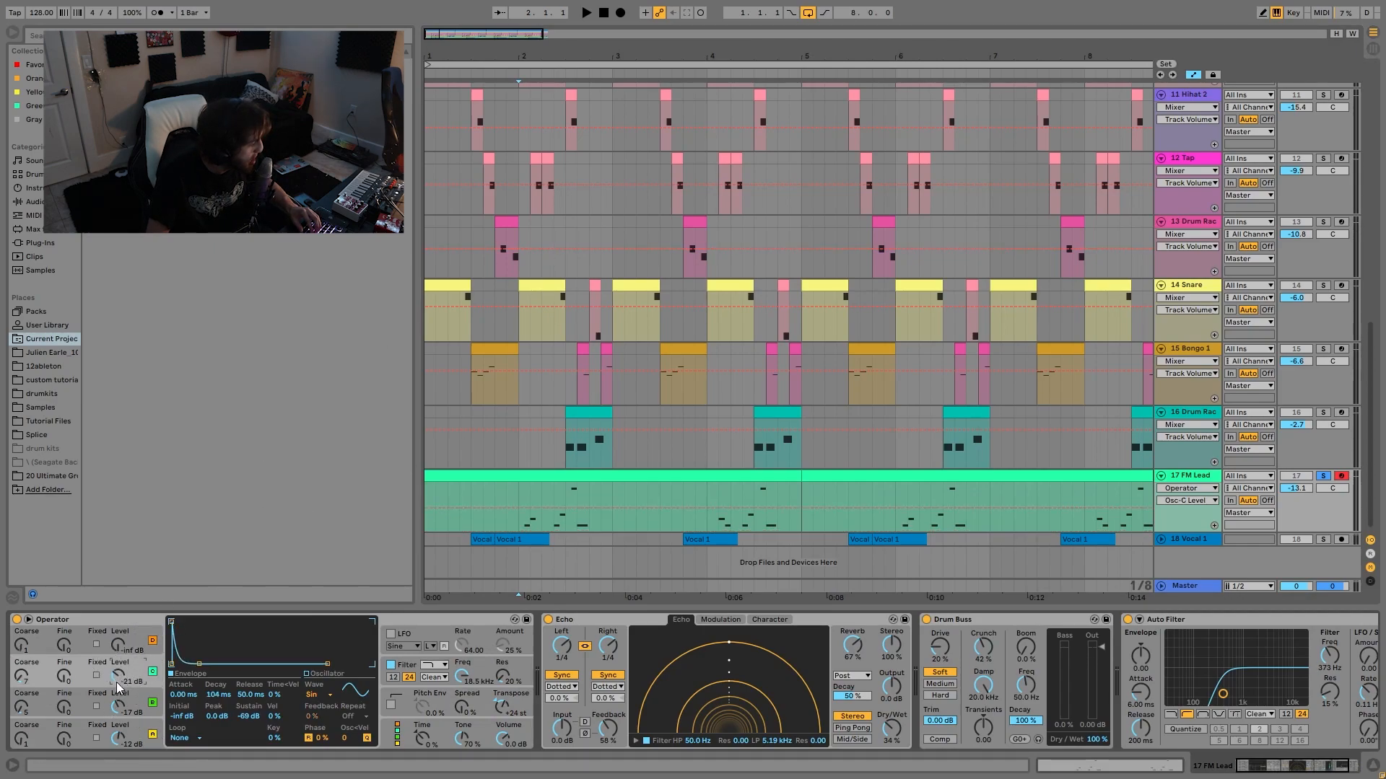
# - Audition the soloed FM Lead from bar 2 while varying oscillator C's level and switching that oscillator off and on
pyautogui.press('space')
pyautogui.moveTo(118, 677); pyautogui.dragTo(118, 635)
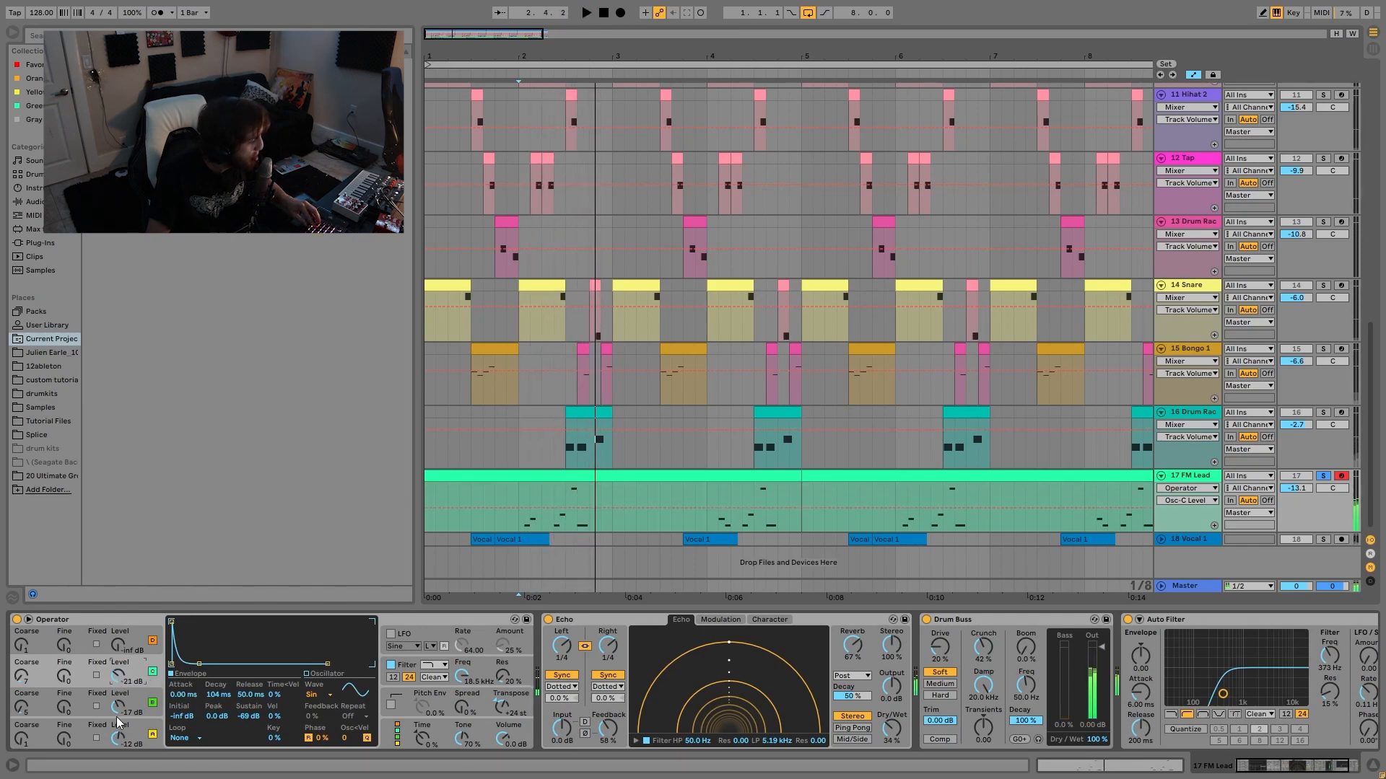
pyautogui.click(153, 672)
pyautogui.press('space')
pyautogui.press('space')
pyautogui.click(152, 673)
pyautogui.press('space')
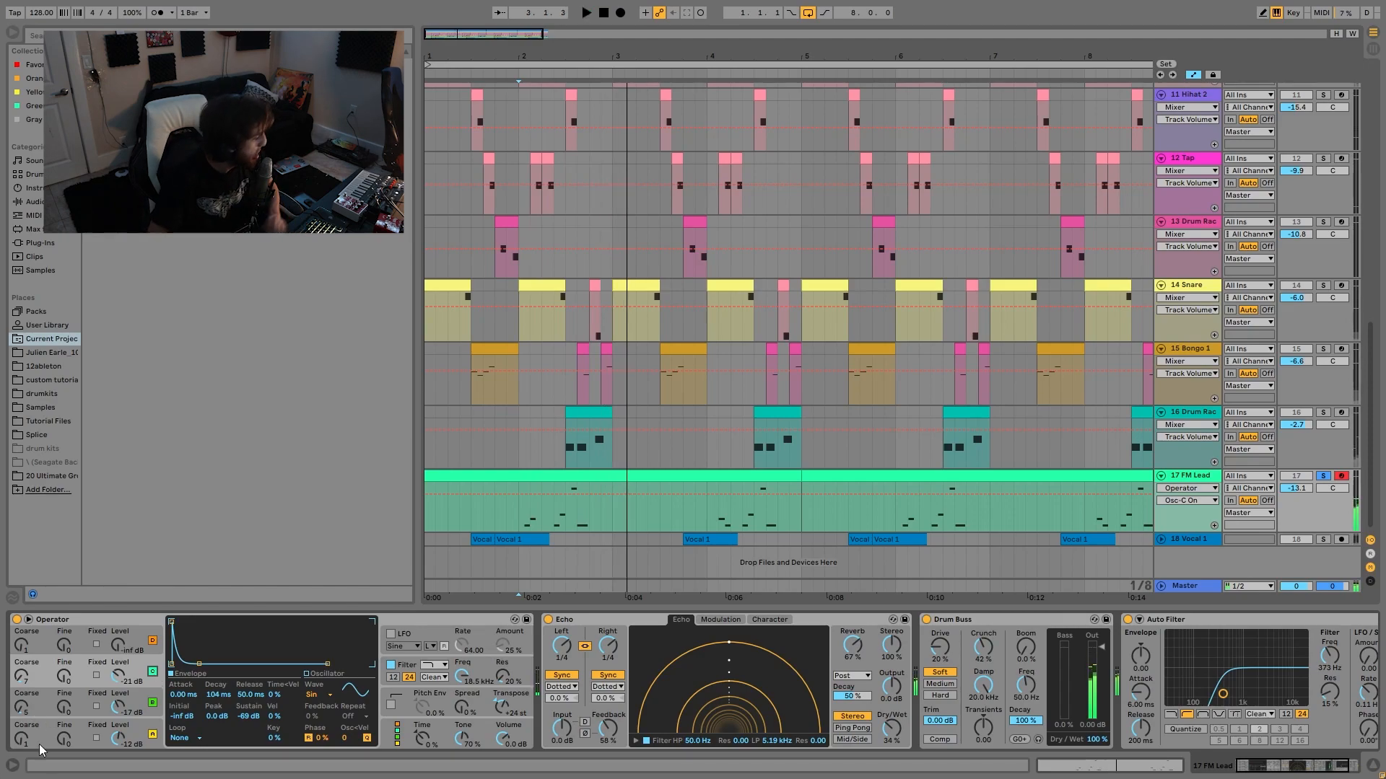
pyautogui.press('space')
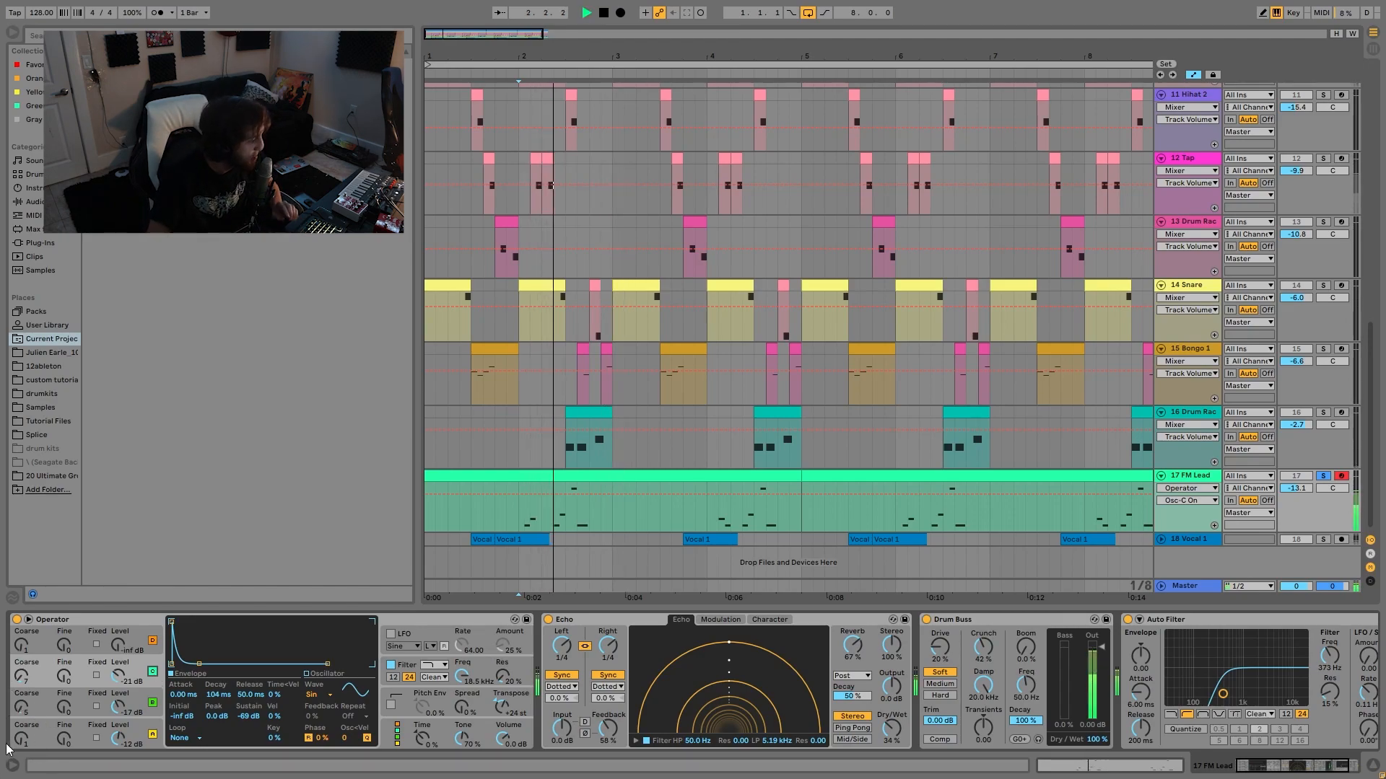
pyautogui.press('space')
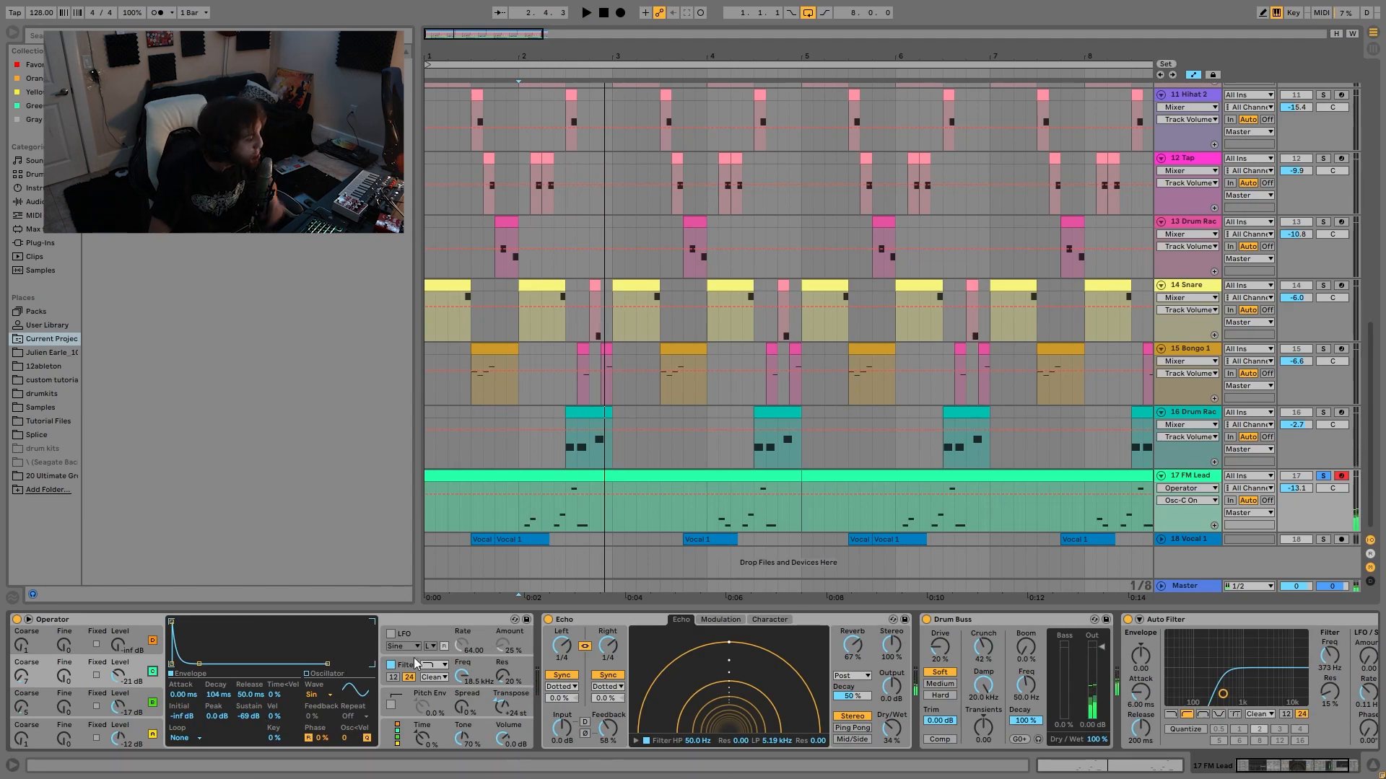
pyautogui.hscroll(3, 620, 661)
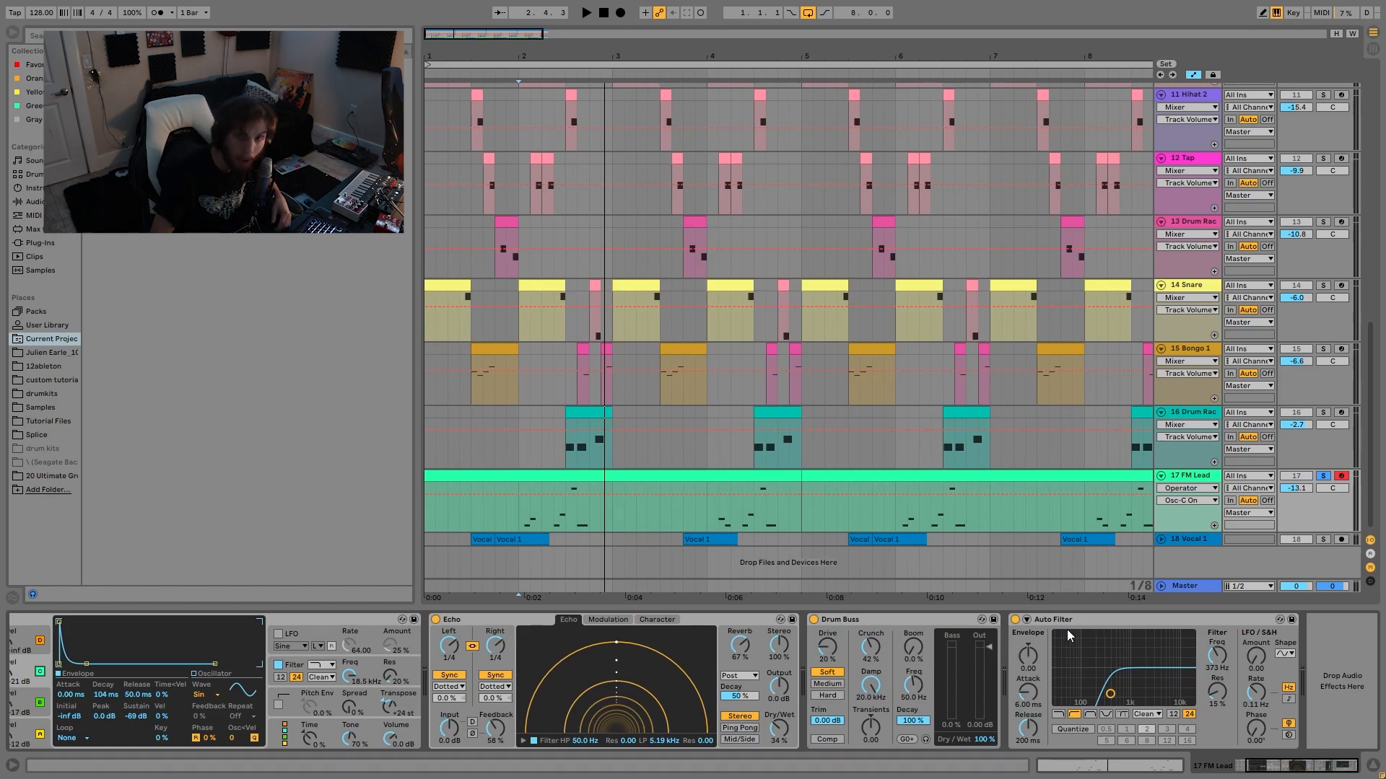
pyautogui.click(1324, 539)
pyautogui.click(1161, 539)
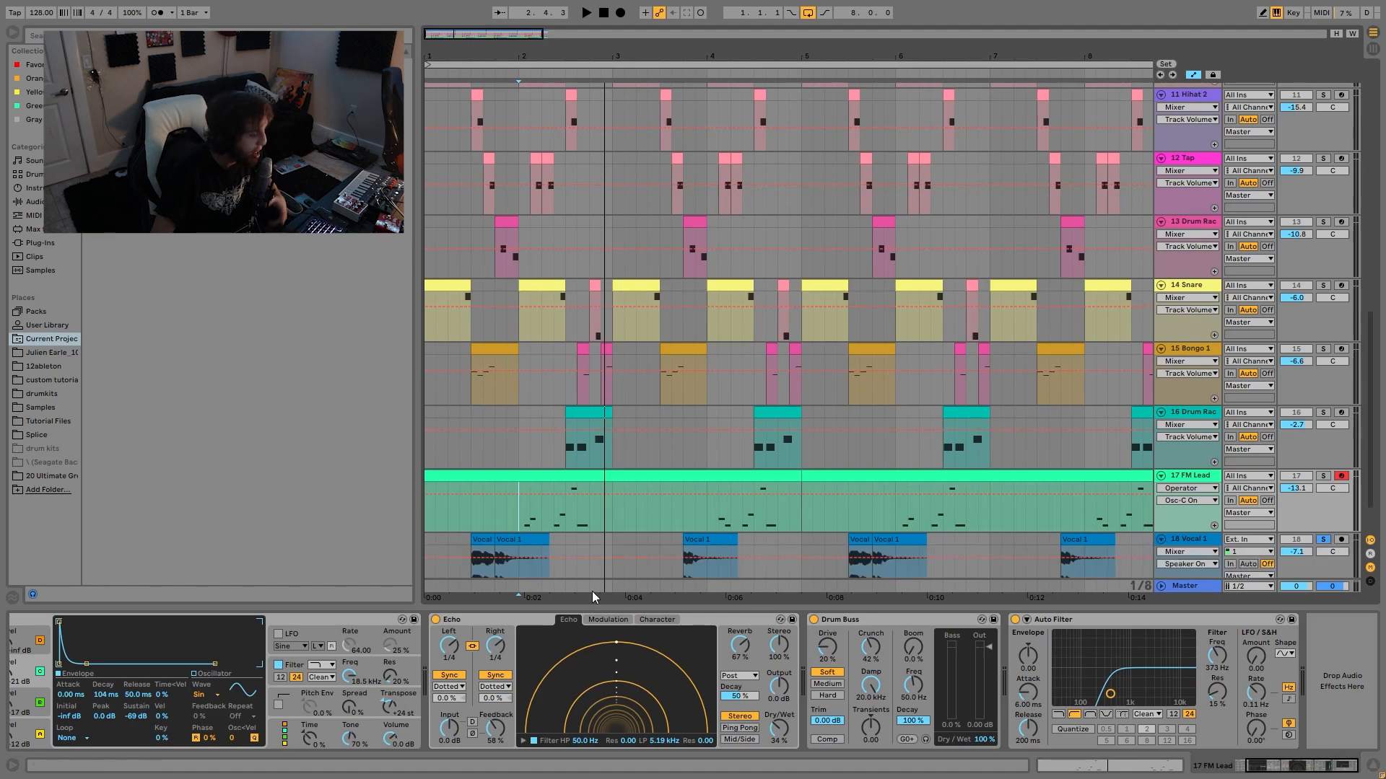
# - Audition the soloed Vocal 1 track from its first clip at 1.3.1 through to about bar 4
pyautogui.click(478, 540)
pyautogui.press('space')
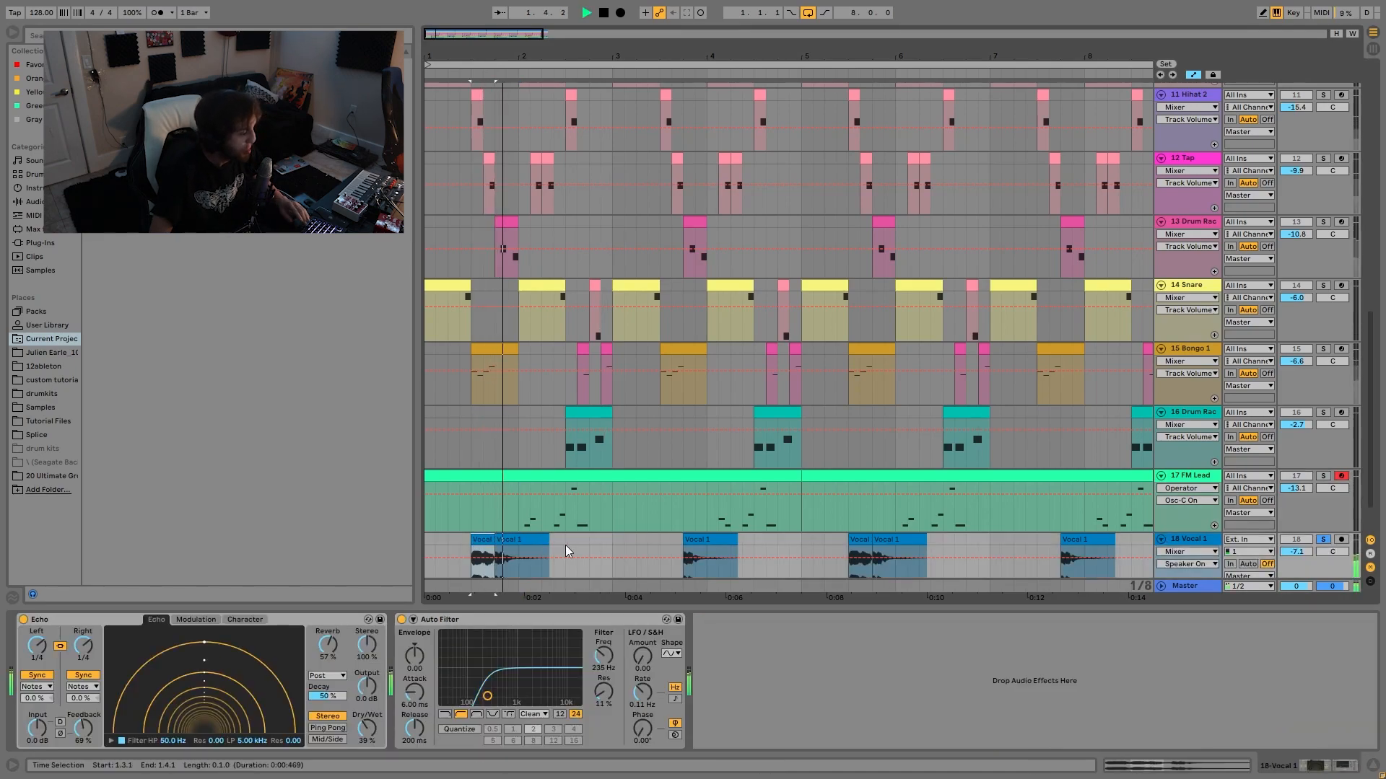
pyautogui.scroll(-1, 586, 544)
pyautogui.scroll(2, 586, 543)
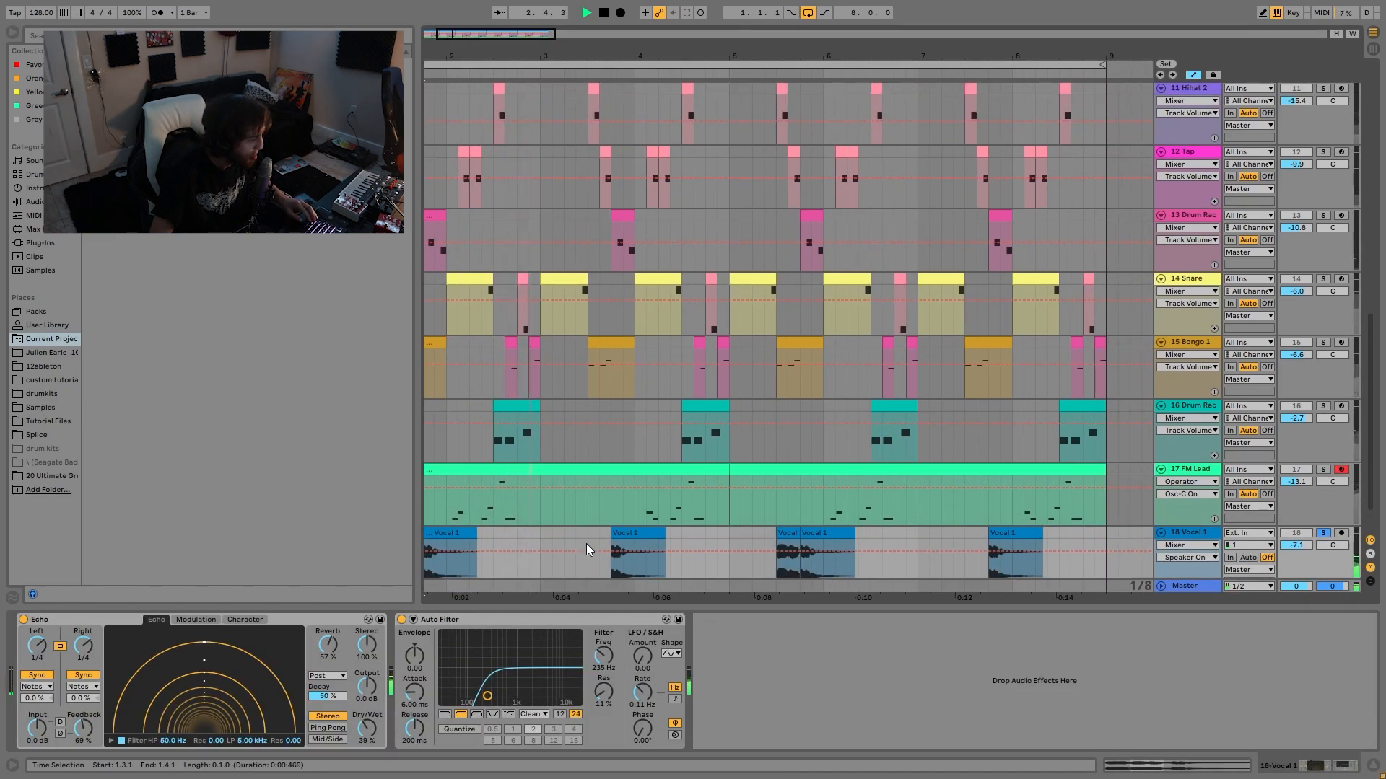
pyautogui.hscroll(-2, 586, 544)
pyautogui.scroll(-1, 586, 544)
pyautogui.press('space')
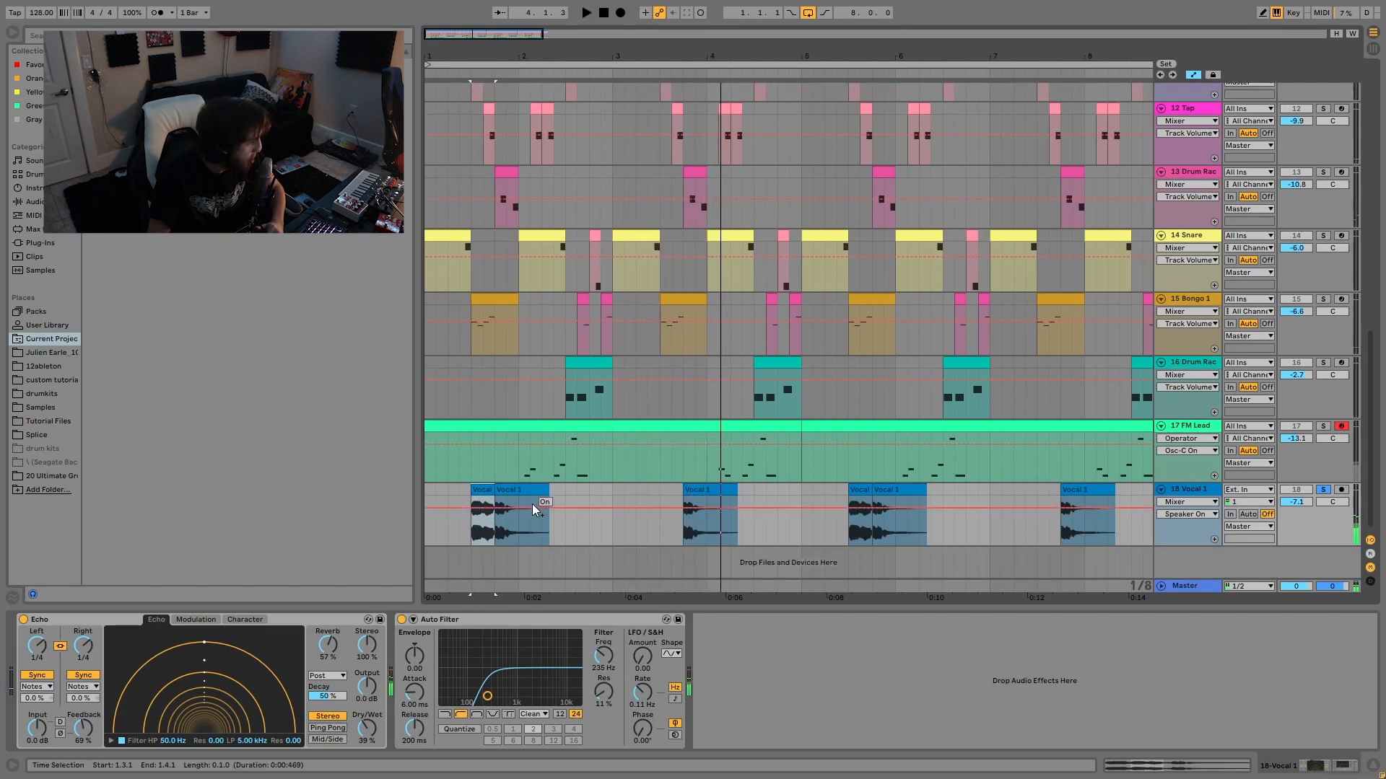
# - Unsolo Vocal 1, play the full loop from the first vocal clip to about bar 4, and solo the track again
pyautogui.click(1323, 490)
pyautogui.press('space')
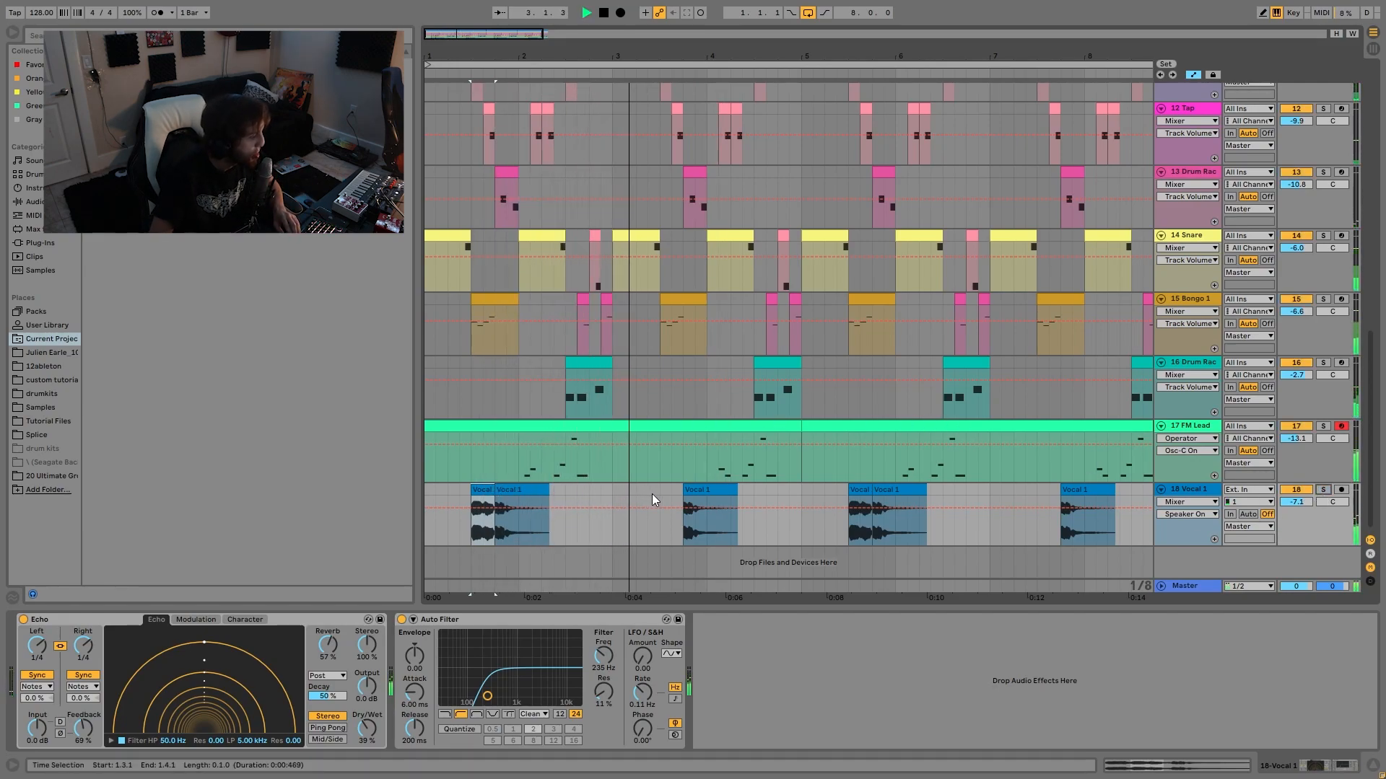
pyautogui.press('space')
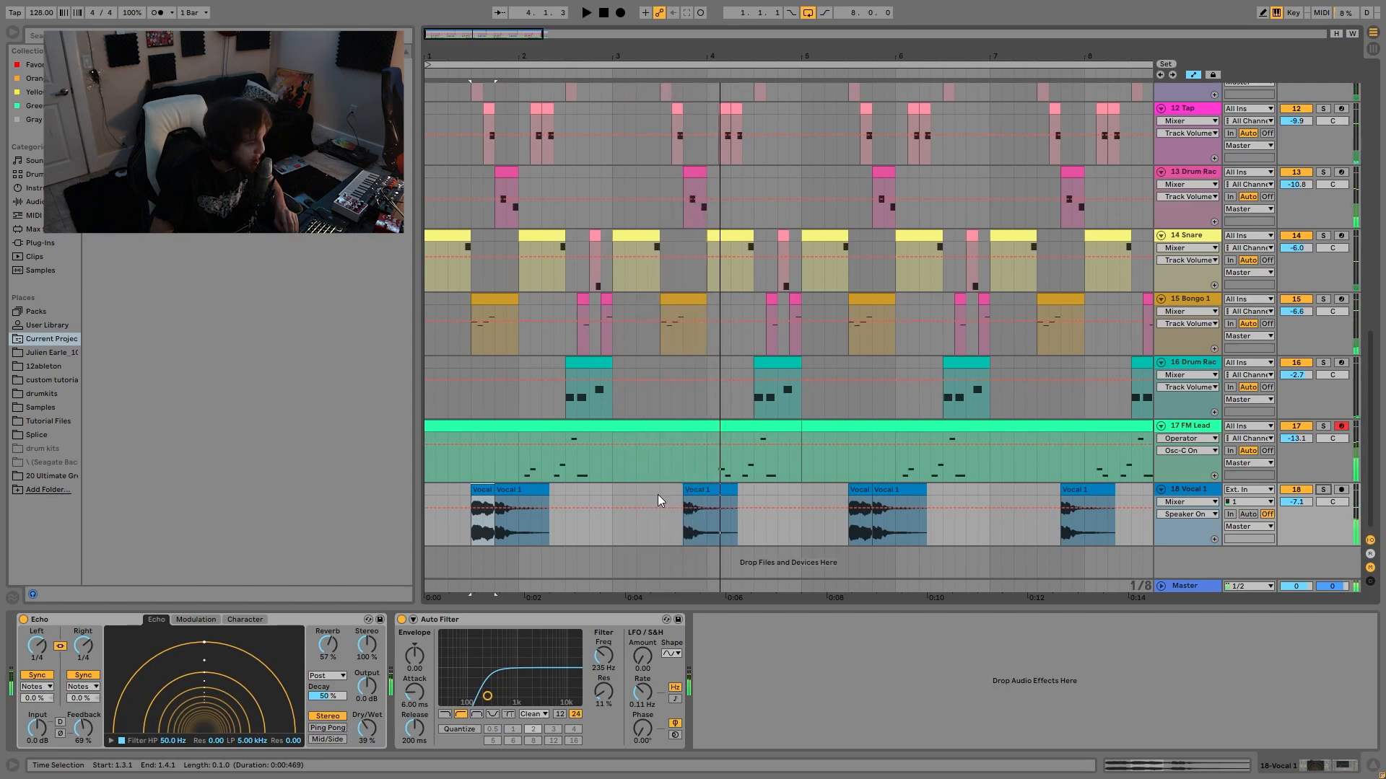
pyautogui.click(1329, 490)
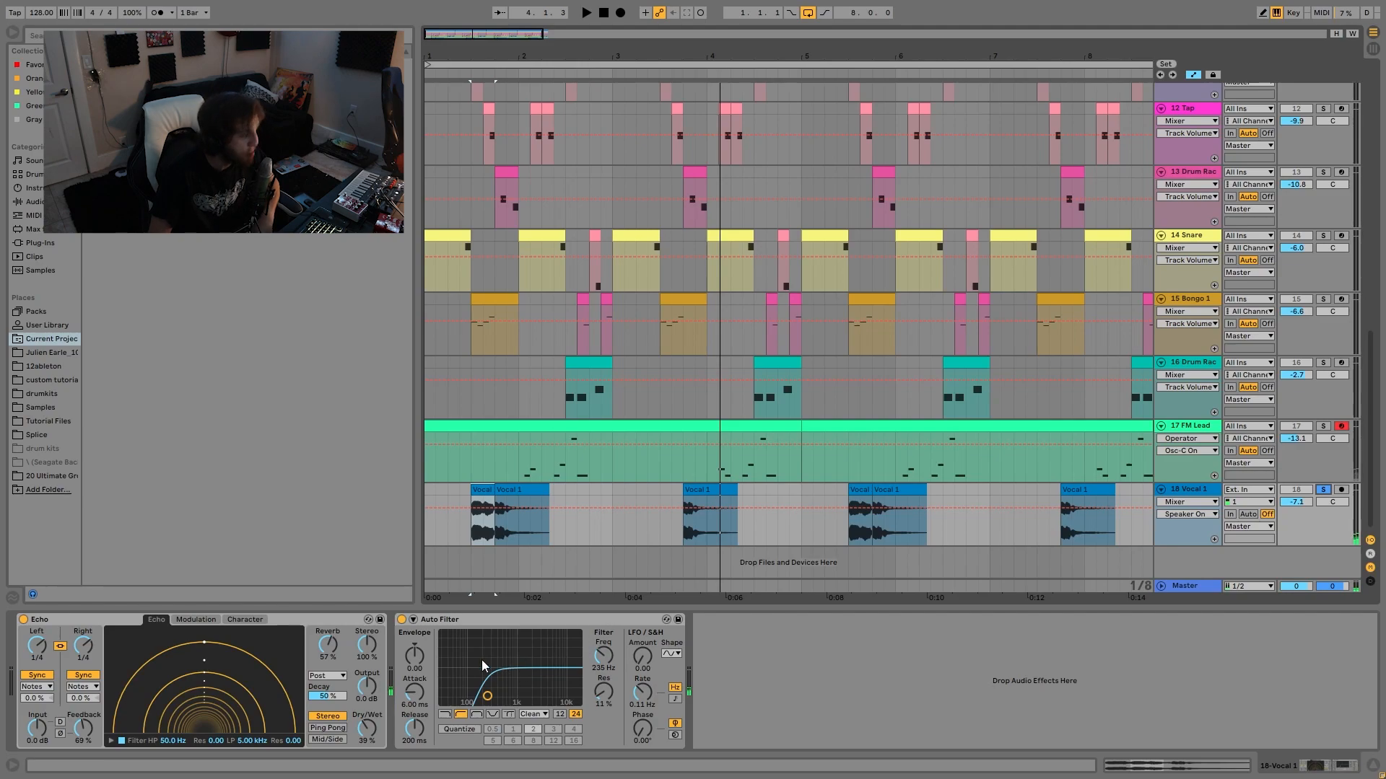
# - Try the first two Vocal 1 clips at the start of bar 1, play them unsoloed with the full loop, and undo the move
pyautogui.moveTo(457, 55); pyautogui.dragTo(457, 63)
pyautogui.click(482, 490)
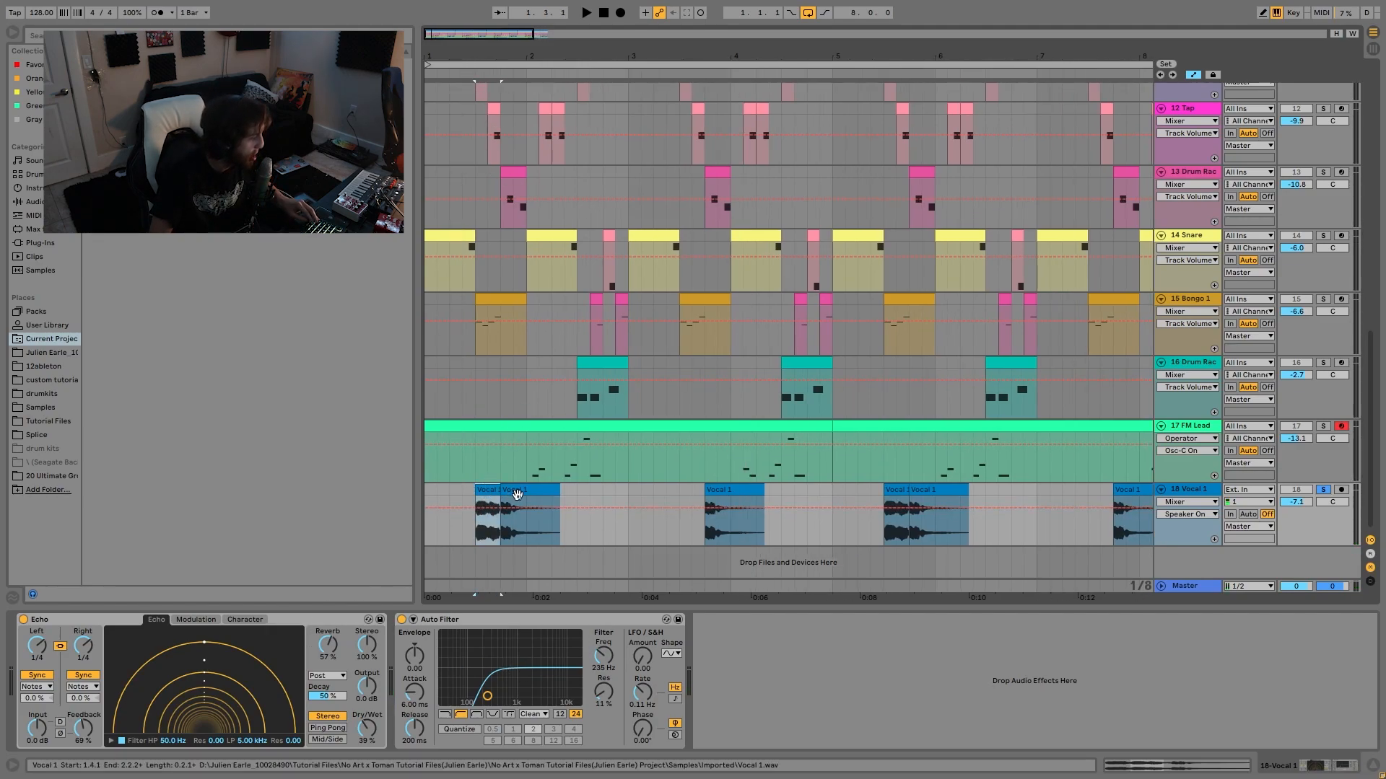
pyautogui.keyDown('shift'); pyautogui.click(518, 492); pyautogui.keyUp('shift')
pyautogui.moveTo(530, 491); pyautogui.dragTo(480, 491)
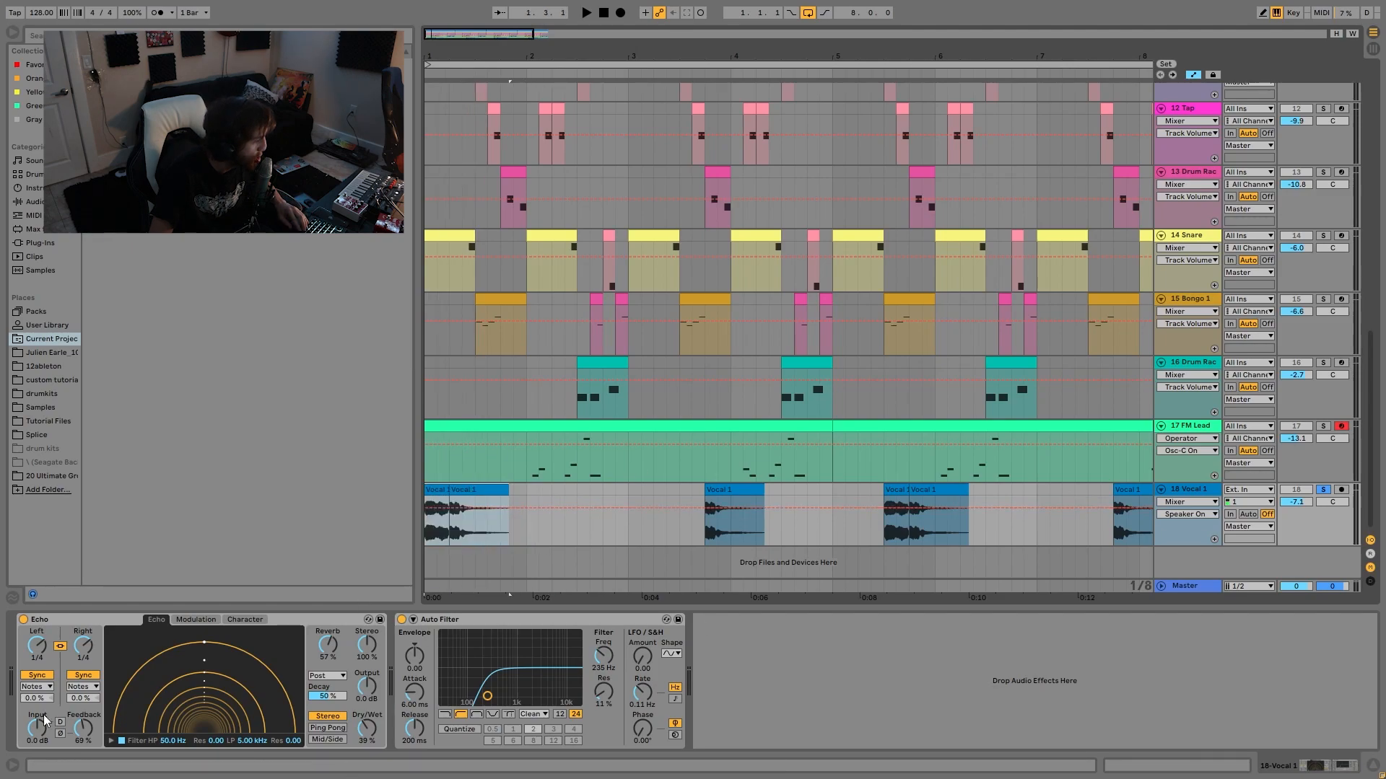
pyautogui.press('space')
pyautogui.click(1322, 491)
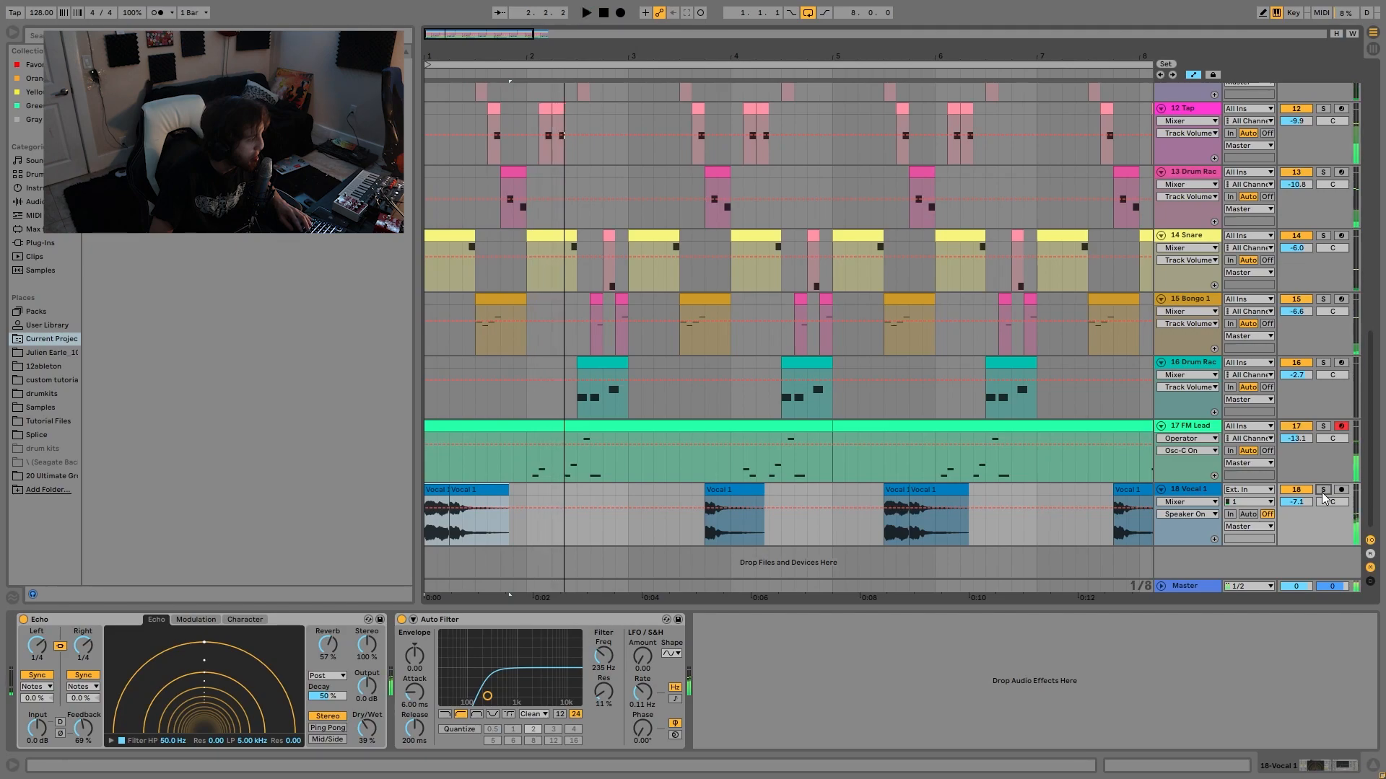
pyautogui.press('space')
pyautogui.hotkey('ctrl', 'z')
# - Play the full loop from 1.1.1 to hear the vocal in its original position
pyautogui.click(427, 488)
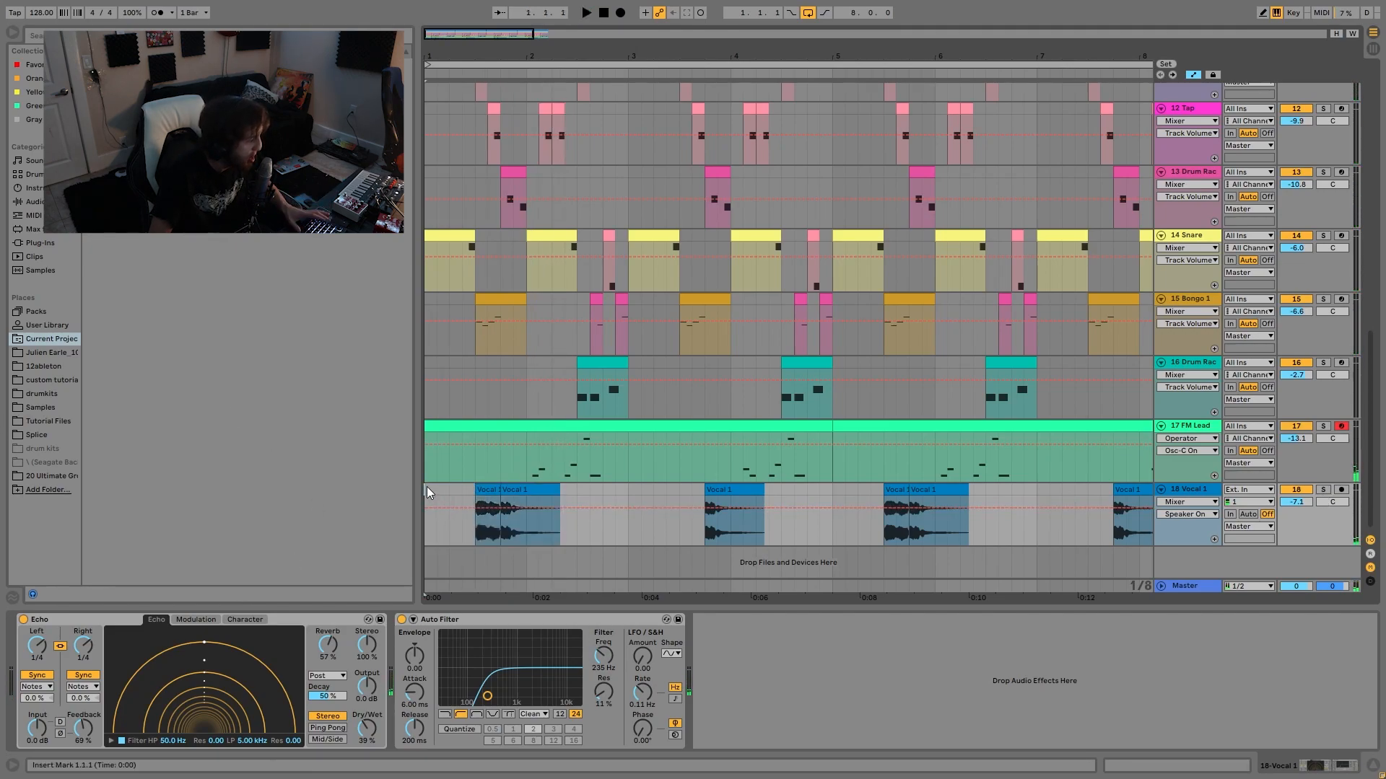
pyautogui.press('space')
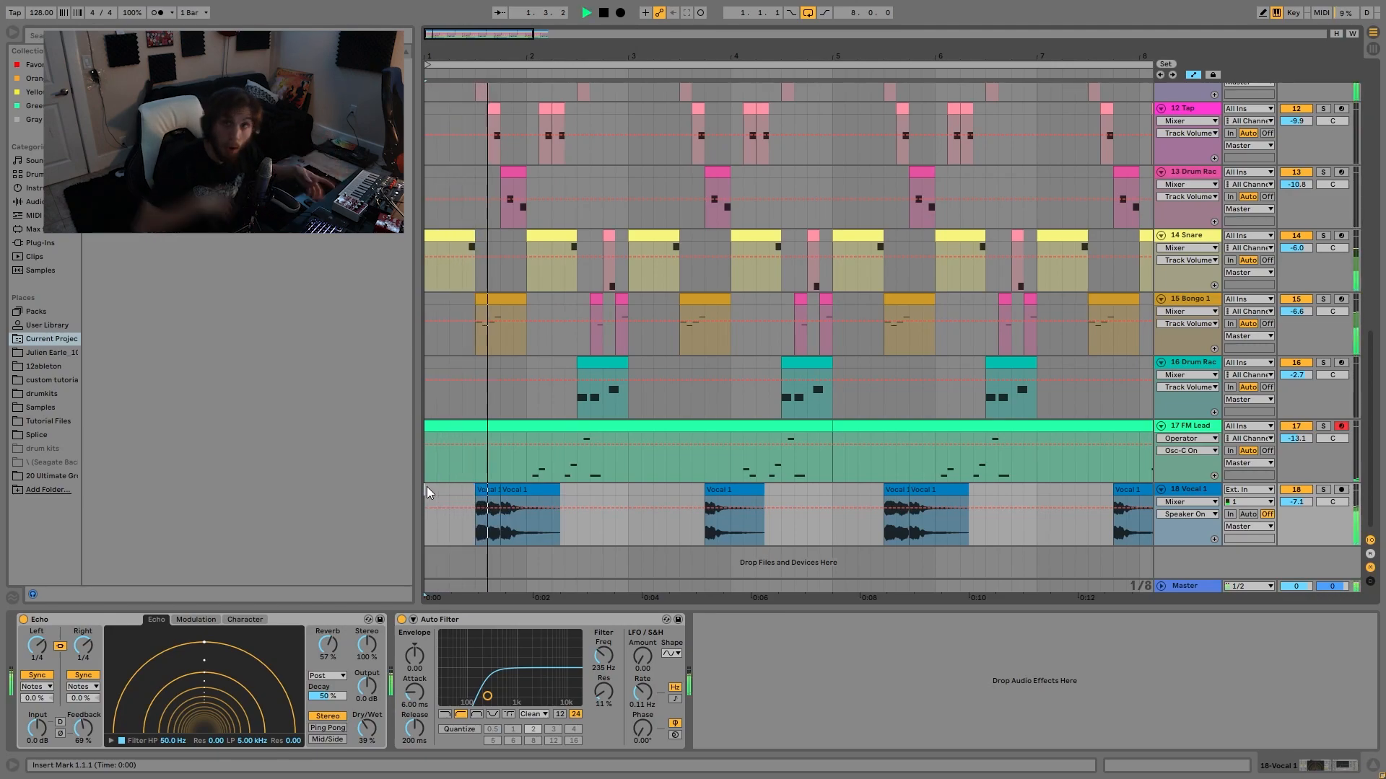
pyautogui.press('space')
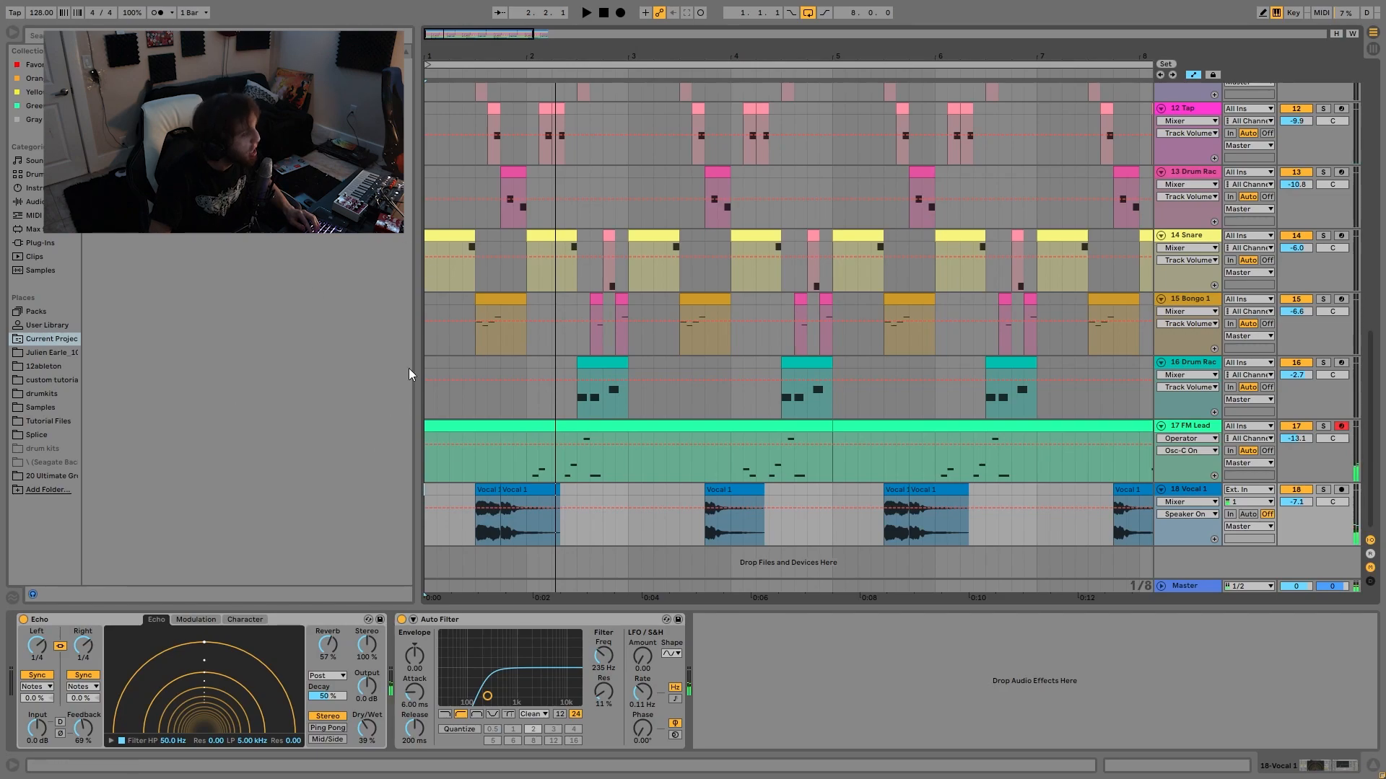
# - Try the first two Vocal 1 clips slightly earlier at 1.2.3, play the full loop from 1.1.1, and undo the move
pyautogui.click(493, 491)
pyautogui.moveTo(493, 491); pyautogui.dragTo(480, 493)
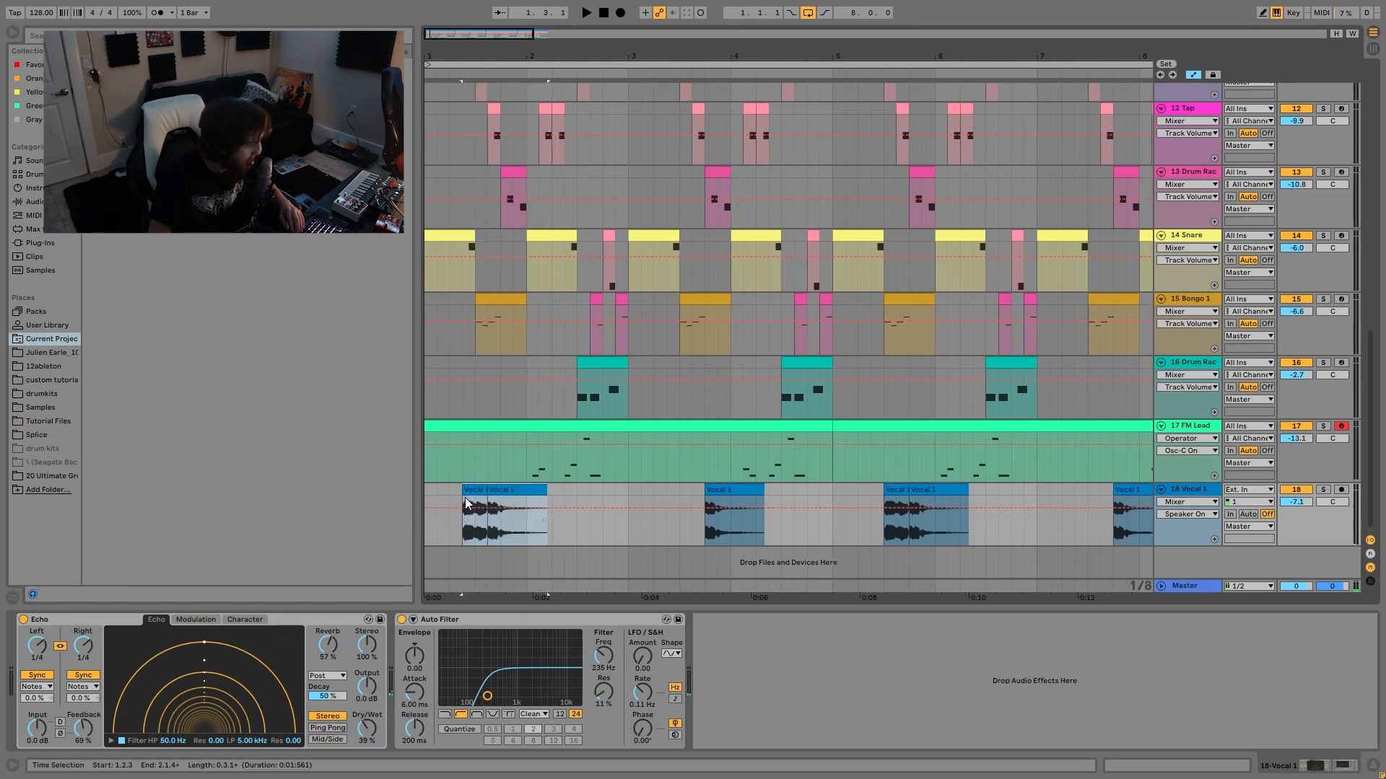
pyautogui.click(427, 494)
pyautogui.press('space')
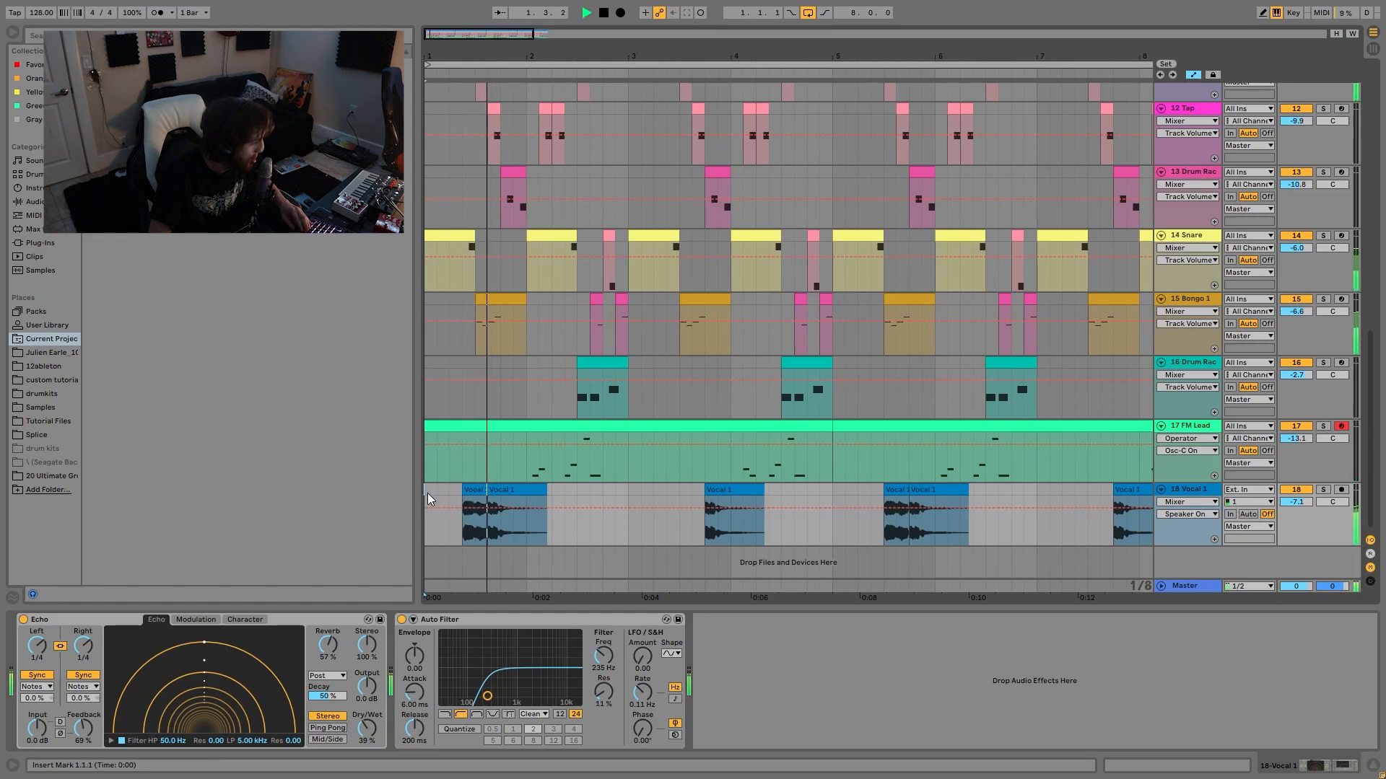
pyautogui.hotkey('ctrl', 'z')
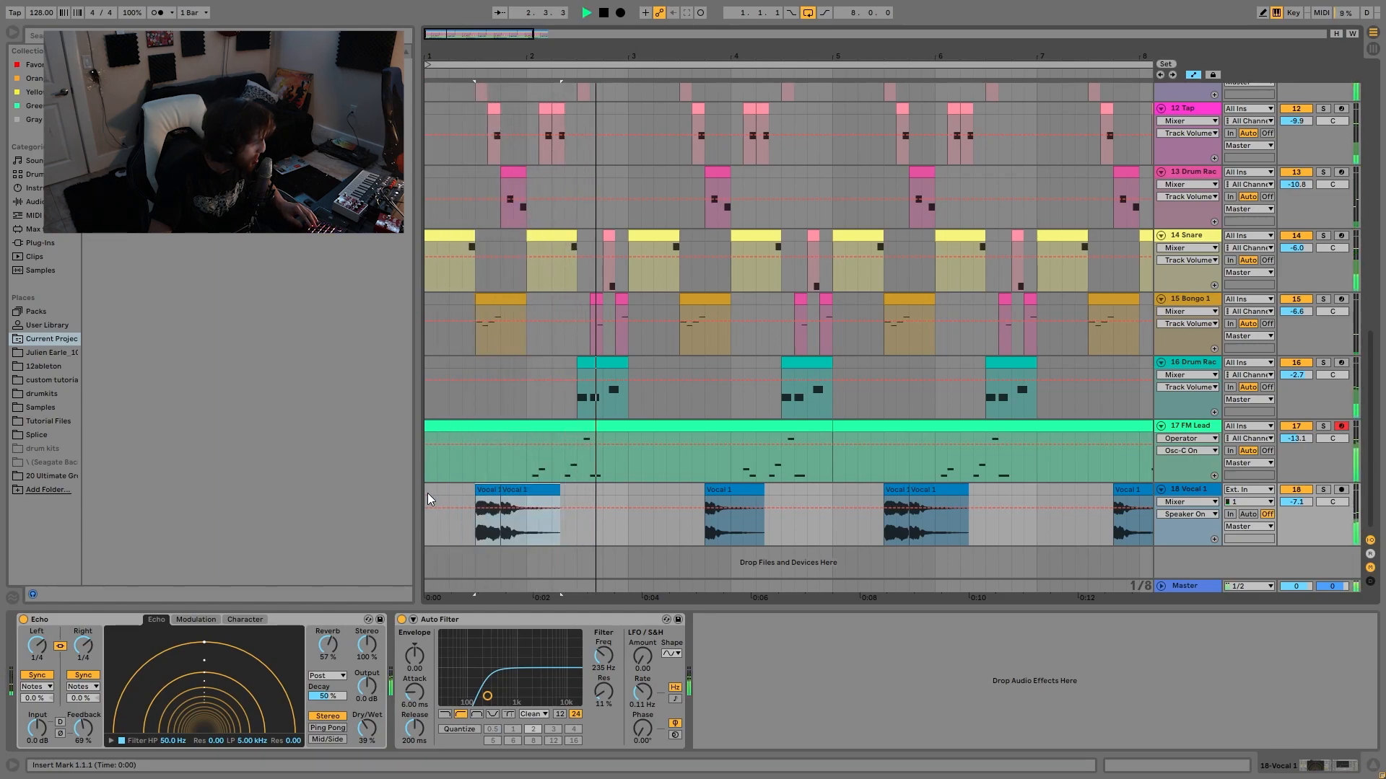
# - Switch off looping and fold all 18 tracks to give an overview of the whole arrangement
pyautogui.click(427, 488)
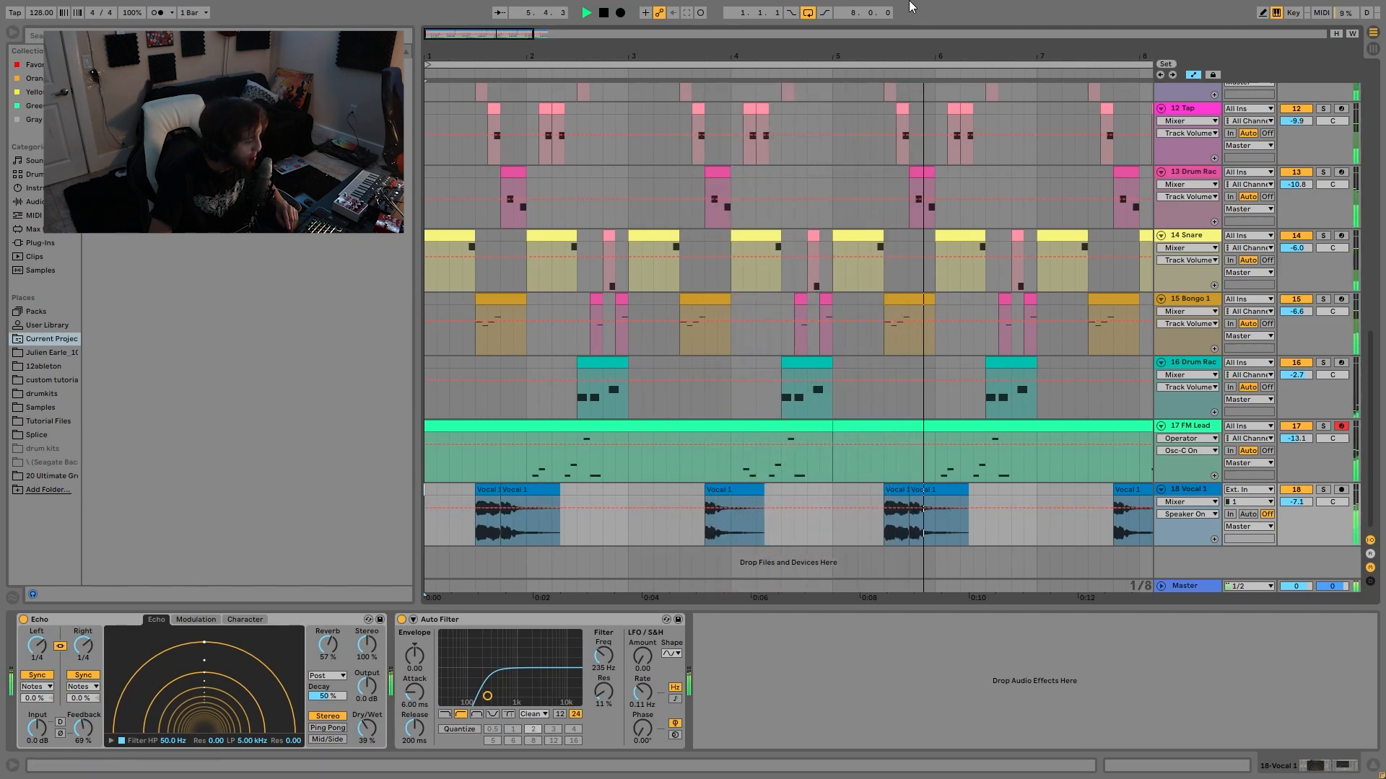
pyautogui.moveTo(821, 47); pyautogui.dragTo(587, 48)
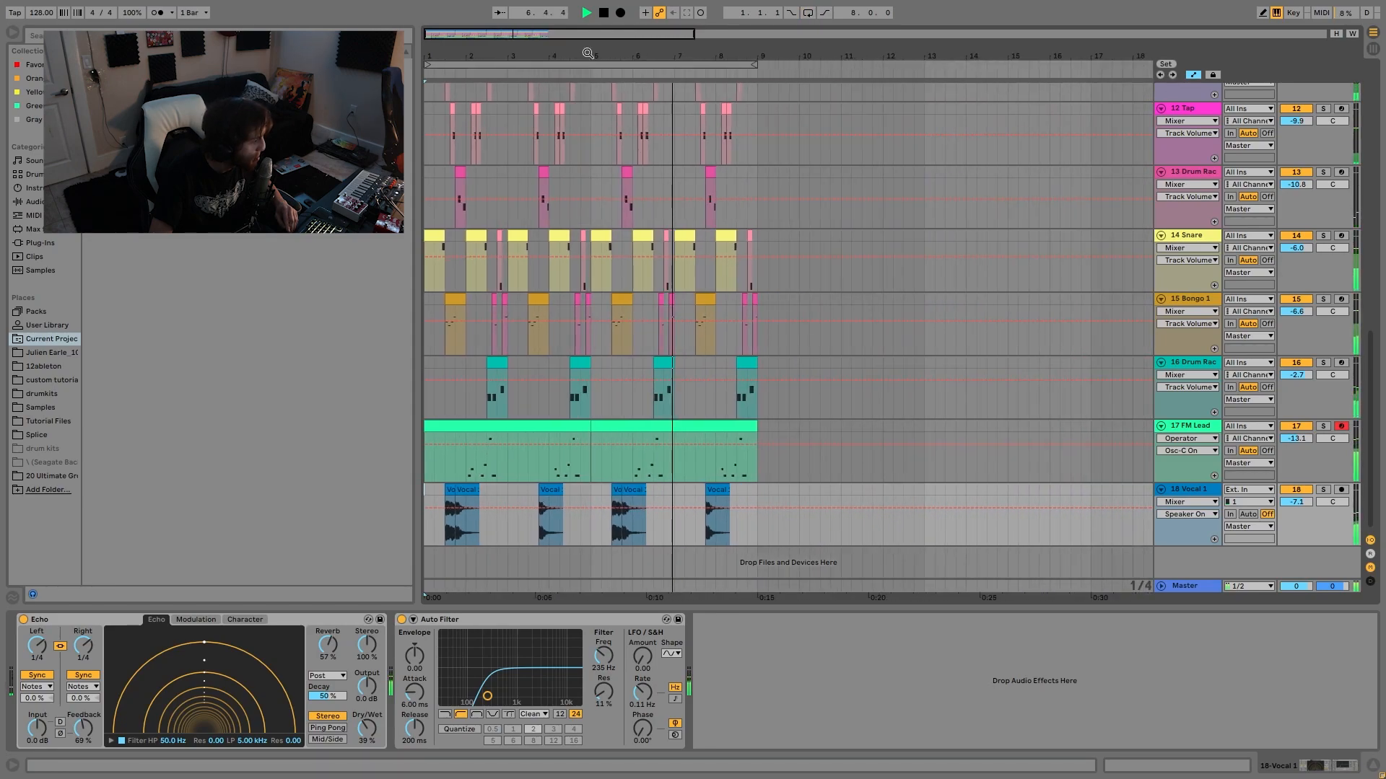
pyautogui.click(1189, 358)
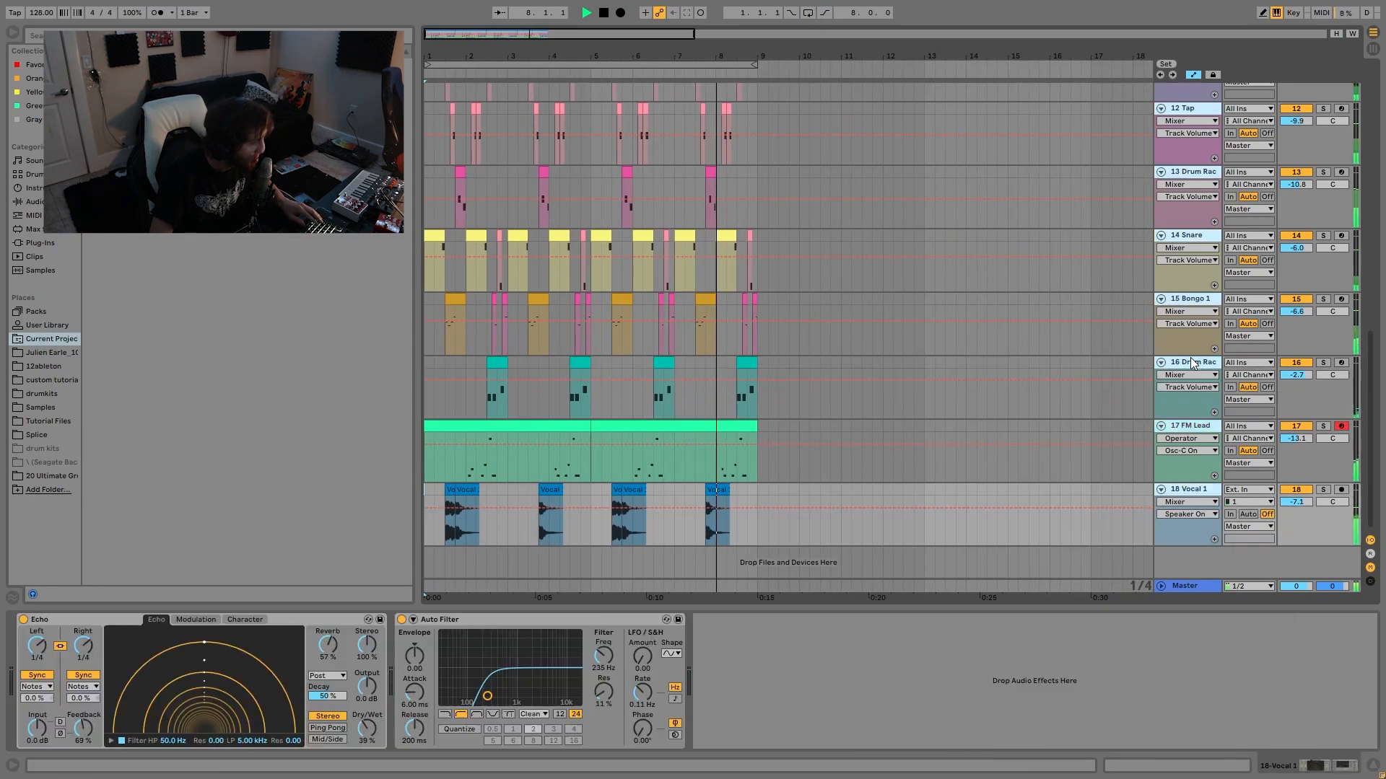
pyautogui.hotkey('ctrl', 'a')
pyautogui.press('Left')
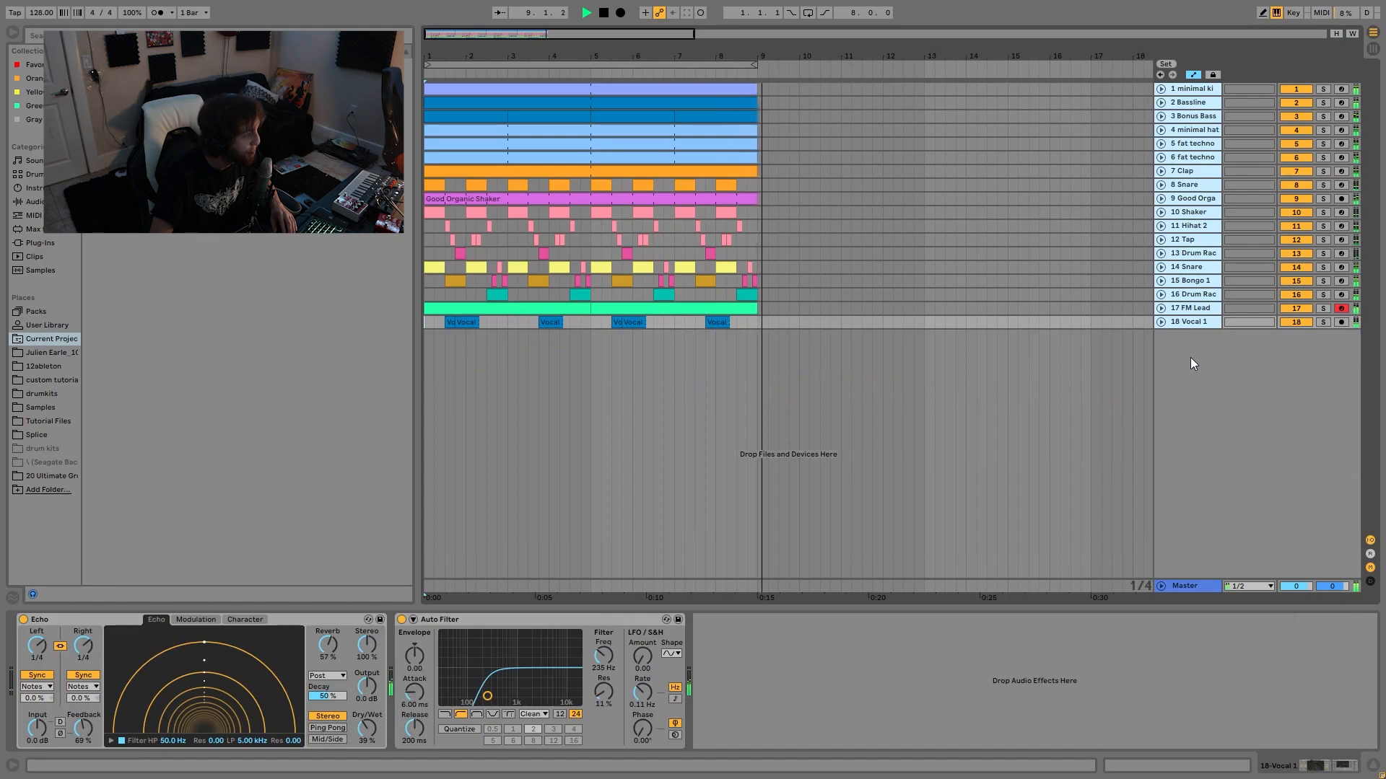